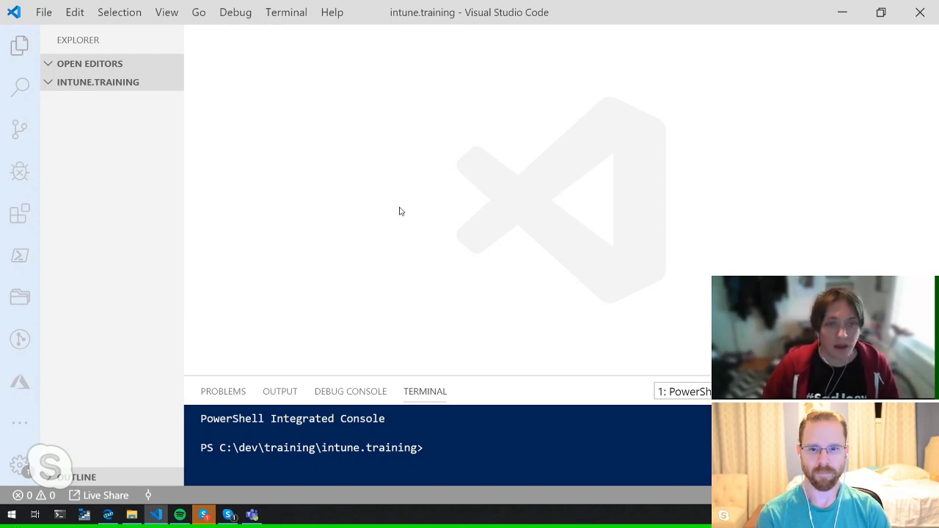
Step: Add a new file named example.ps1 to the intune.training folder in the Explorer
mouse_move(145, 126)
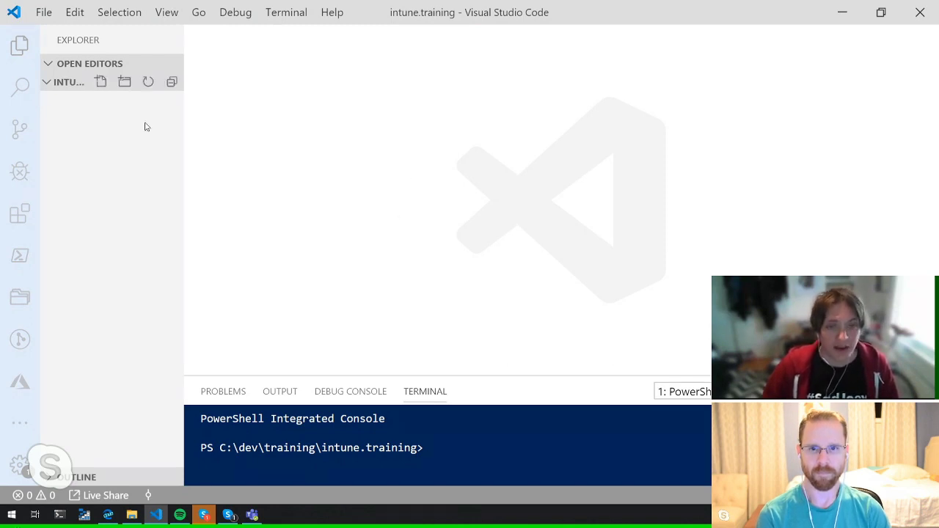
click(99, 122)
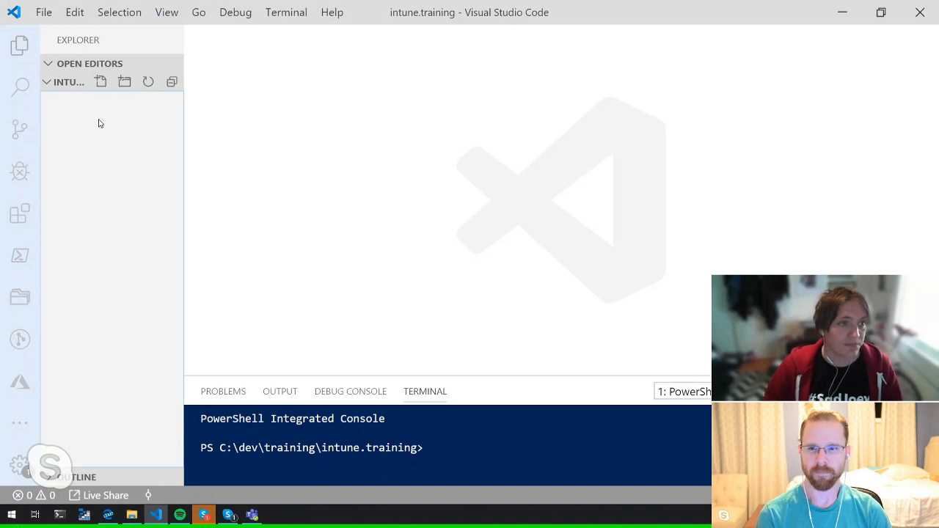
right_click(99, 122)
click(121, 102)
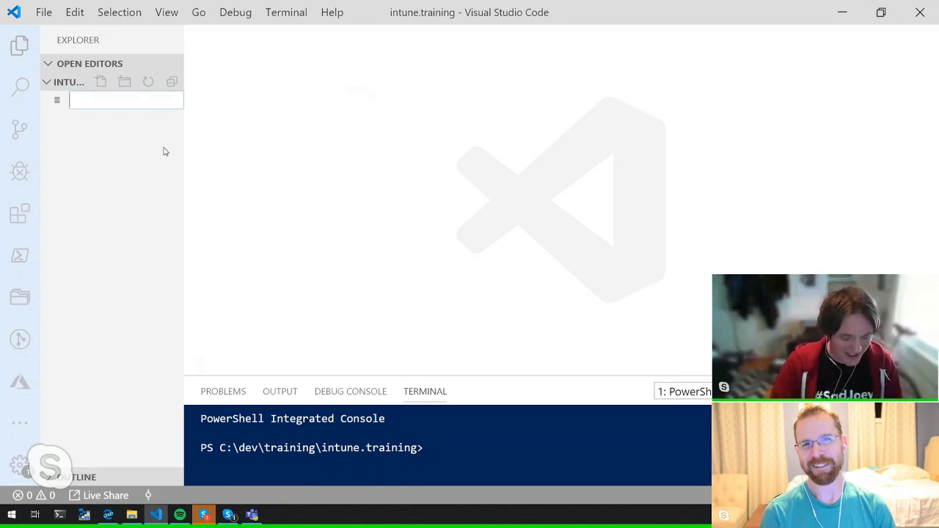
text(ex)
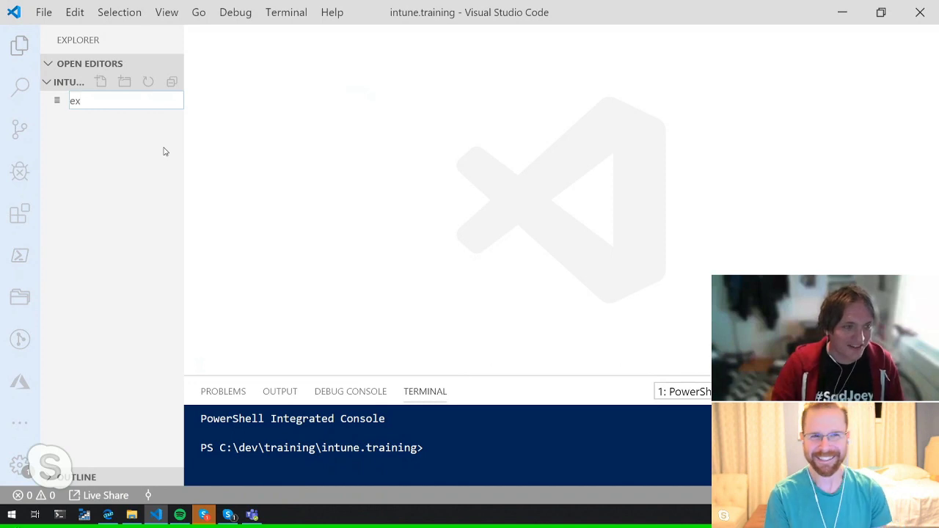
text(ample)
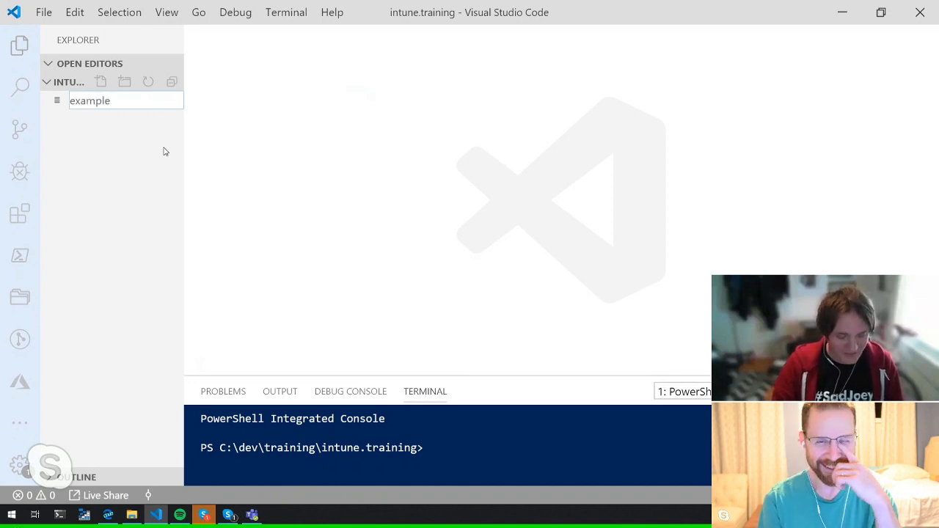
text(.ps1)
key(Return)
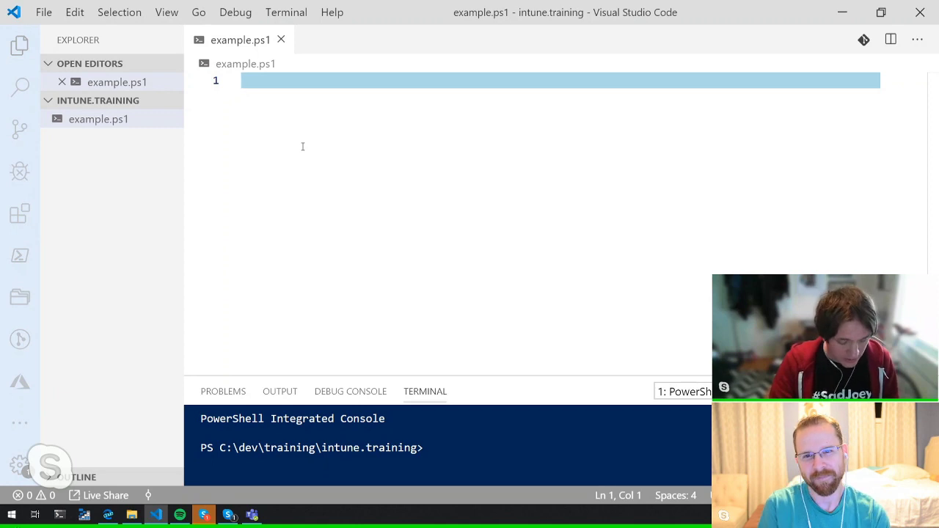
Step: Insert a #region block named config
text(#region)
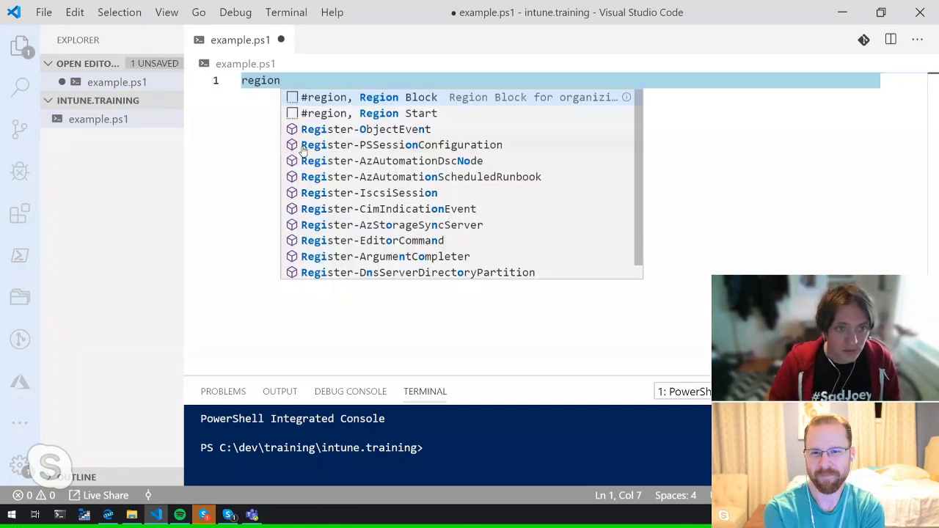
key(Return)
text(config)
key(Tab)
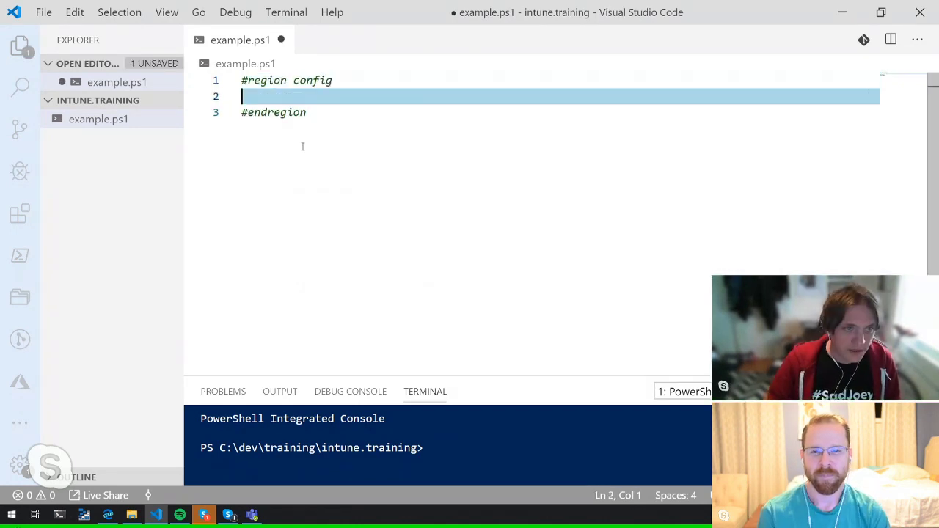
Step: Inside config, set $clientName = "Intune.Training" and $appName = "ExampleScript"
text($clientN)
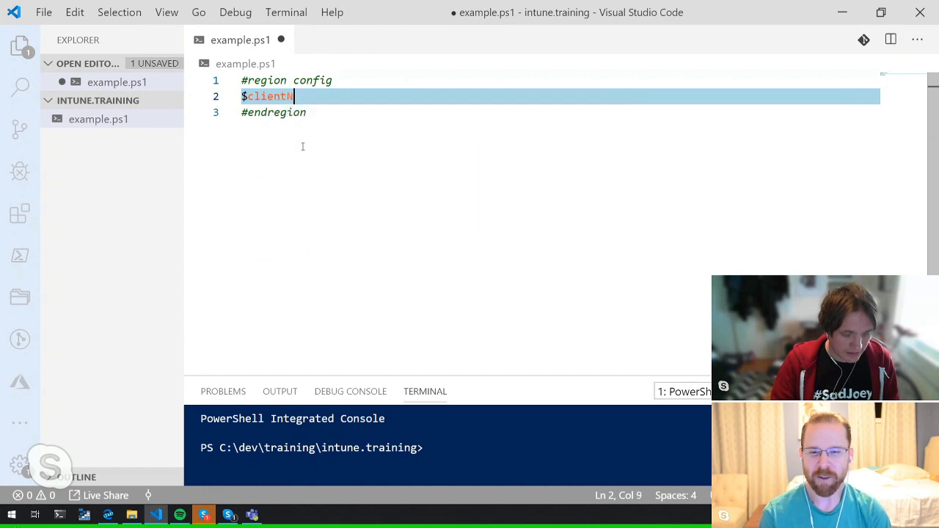
text(ame = ")
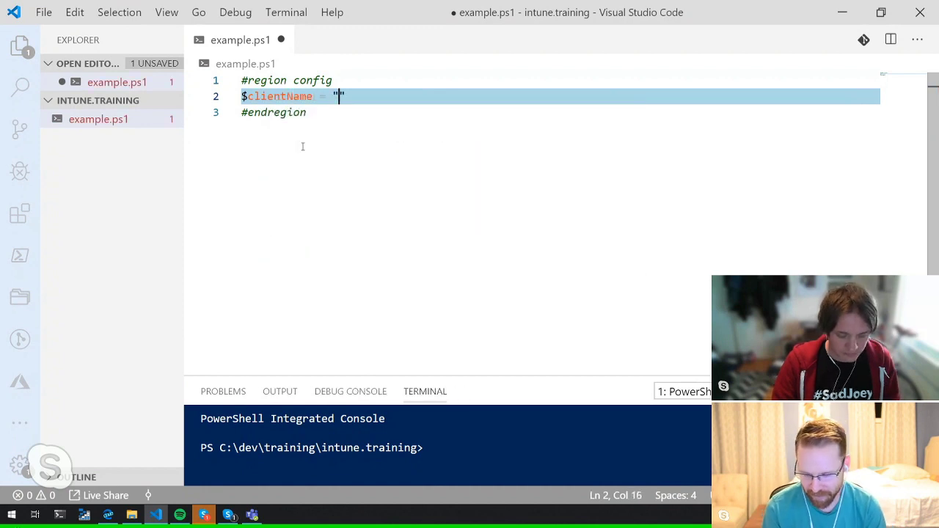
text(Intune.Train)
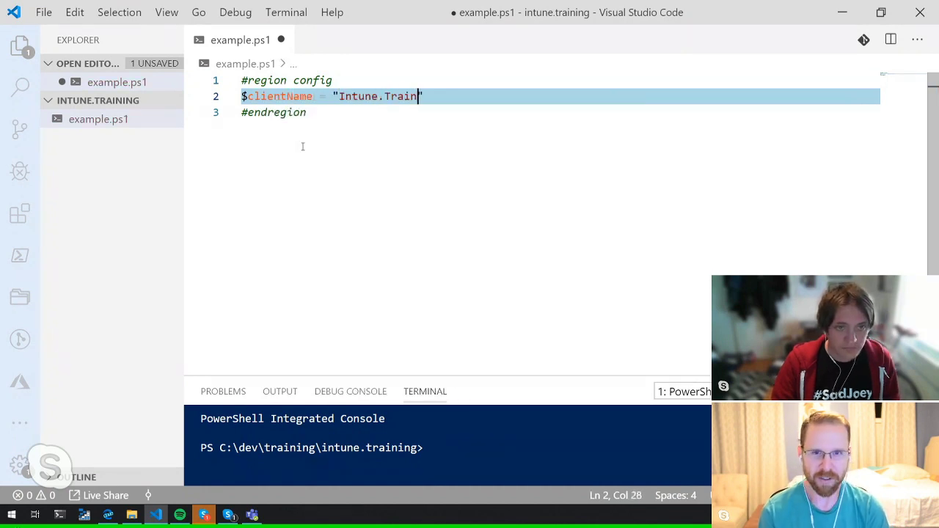
text(ing")
key(Return)
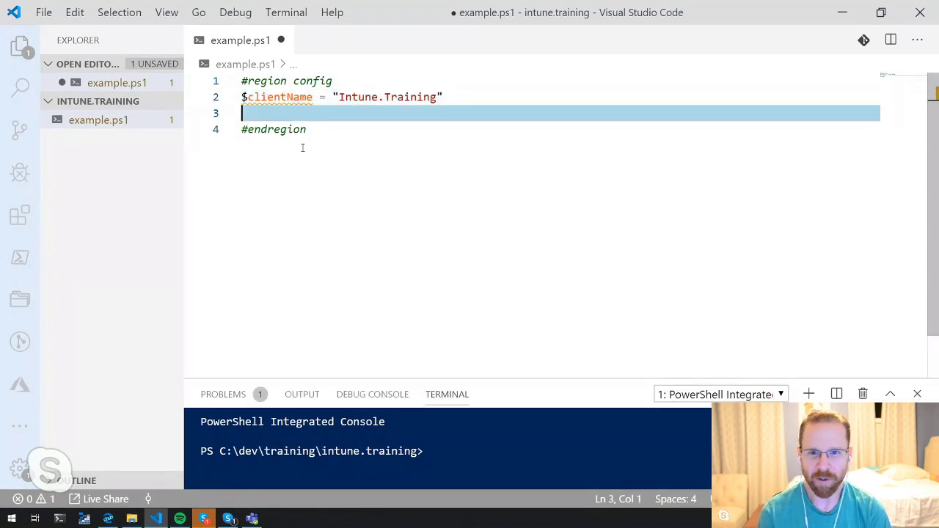
text($appName)
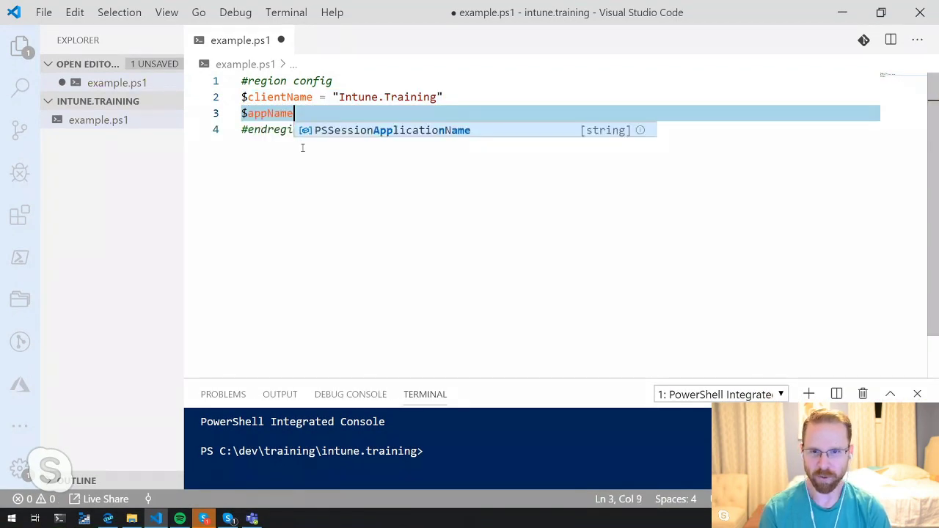
text( = ")
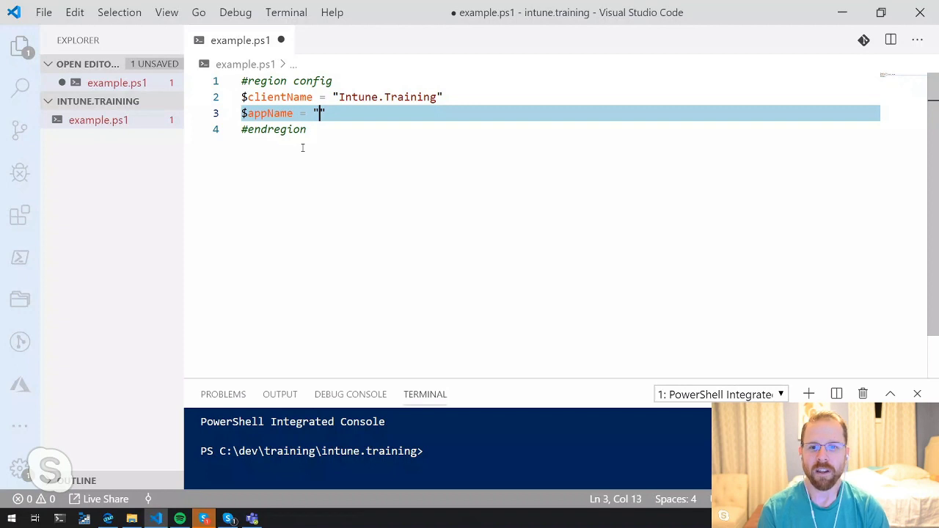
text(Example S)
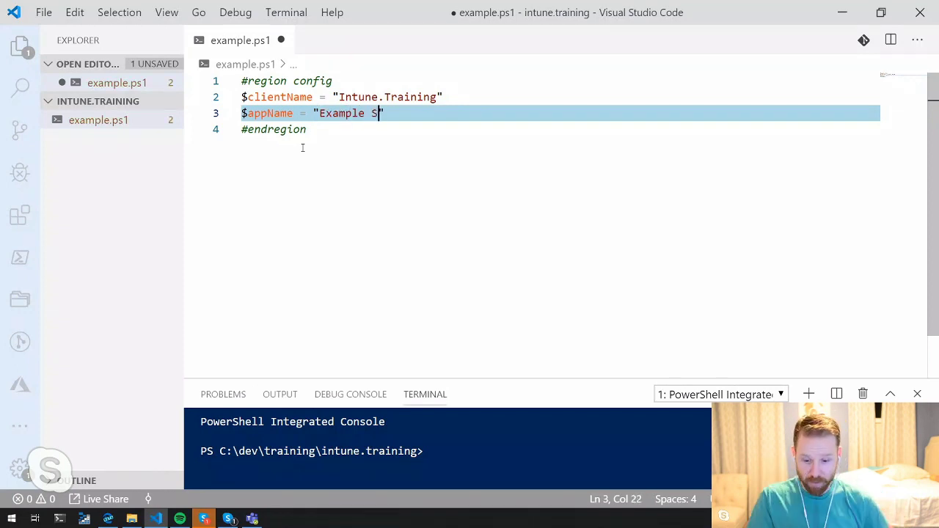
text(cript)
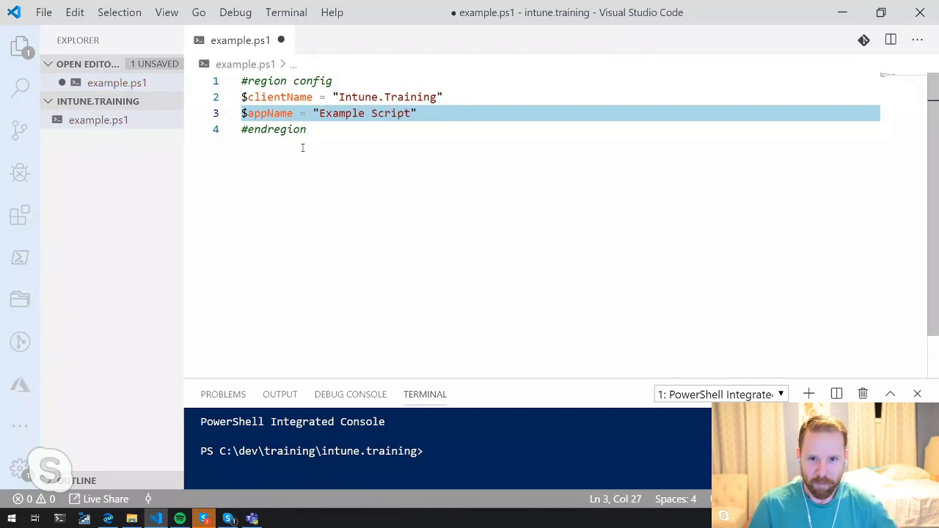
text(")
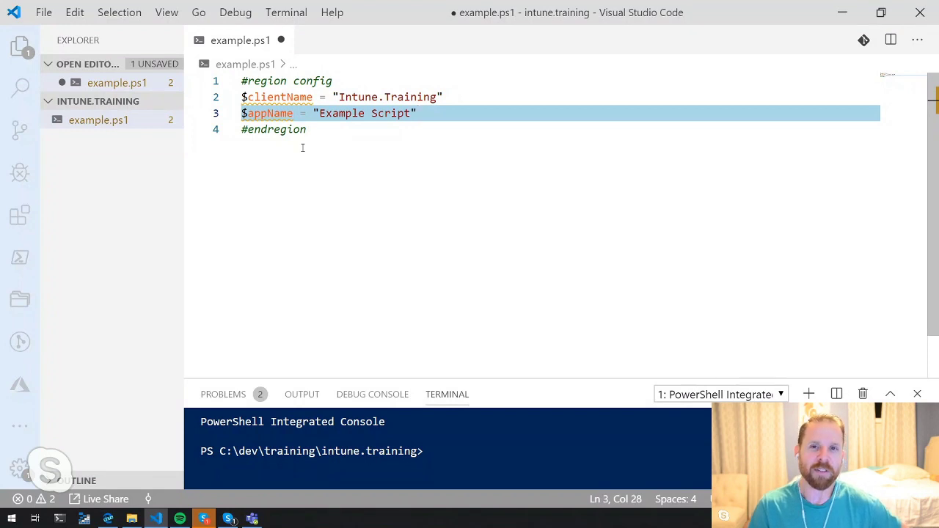
key(Left)
key(Left)
key(Left)
key(Left)
key(Left)
key(Left)
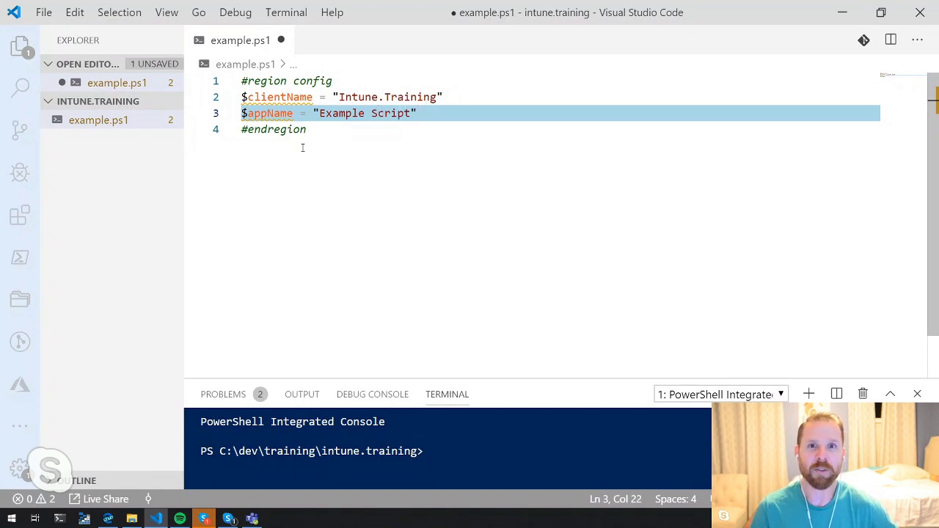
key(Left)
key(BackSpace)
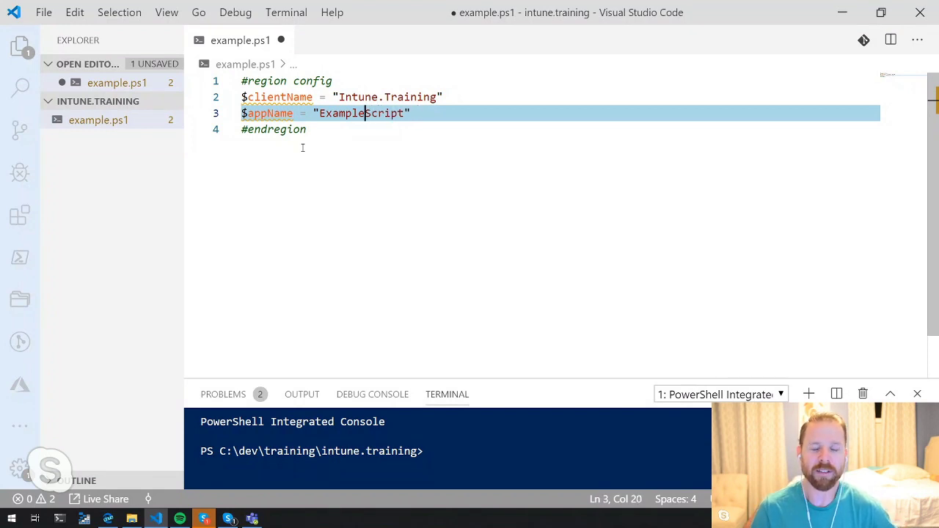
click(360, 130)
key(Return)
Step: Insert a second region block named Logging? below the config region
text(region)
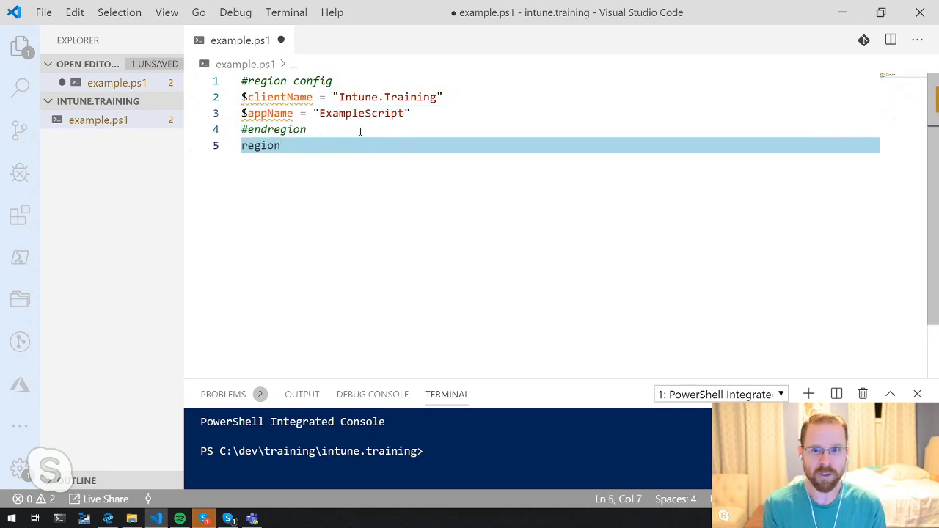
key(ctrl+space)
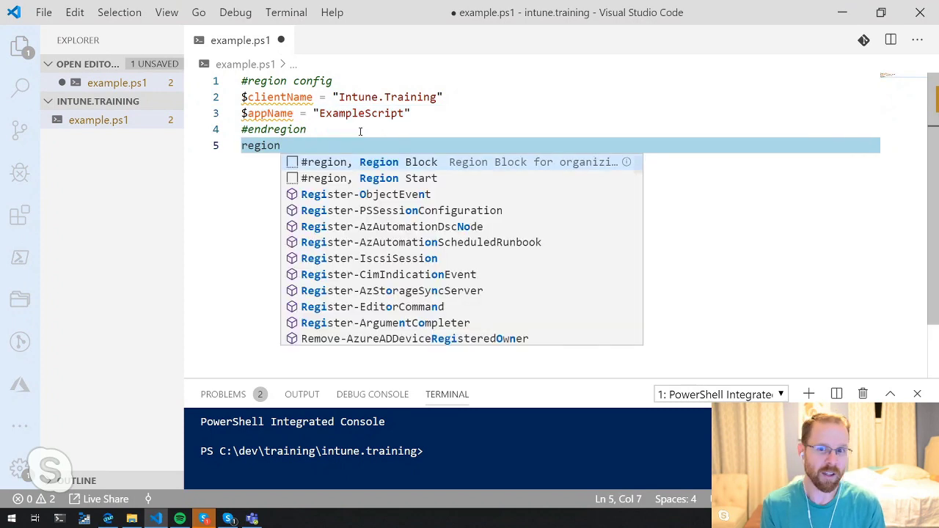
key(Tab)
text(Lo)
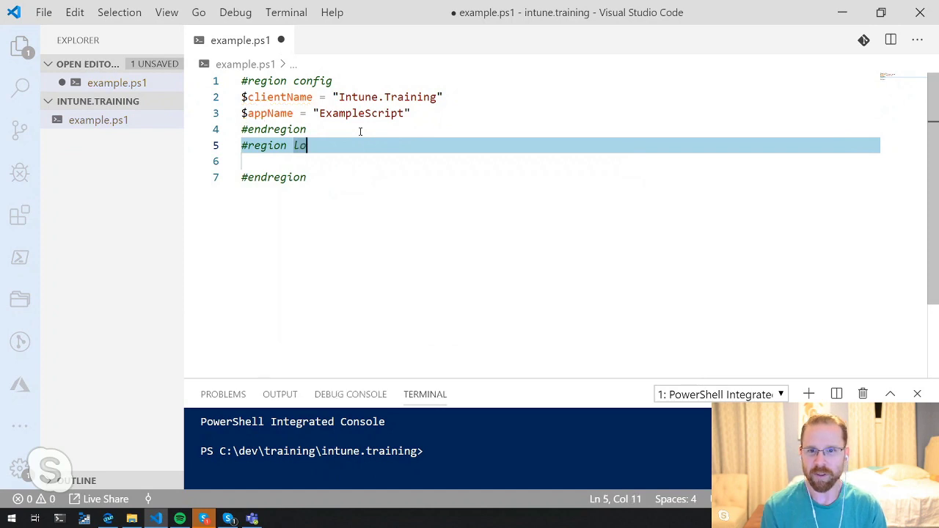
text(gging?)
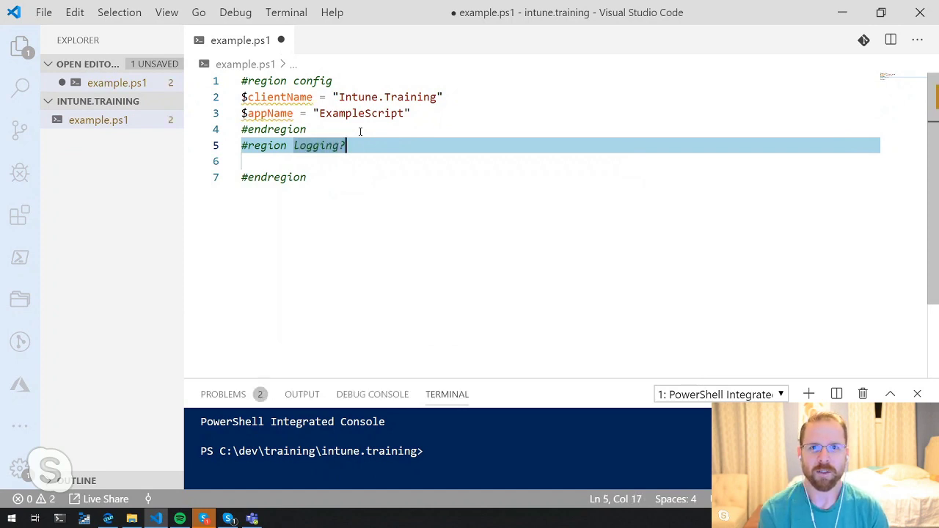
key(Tab)
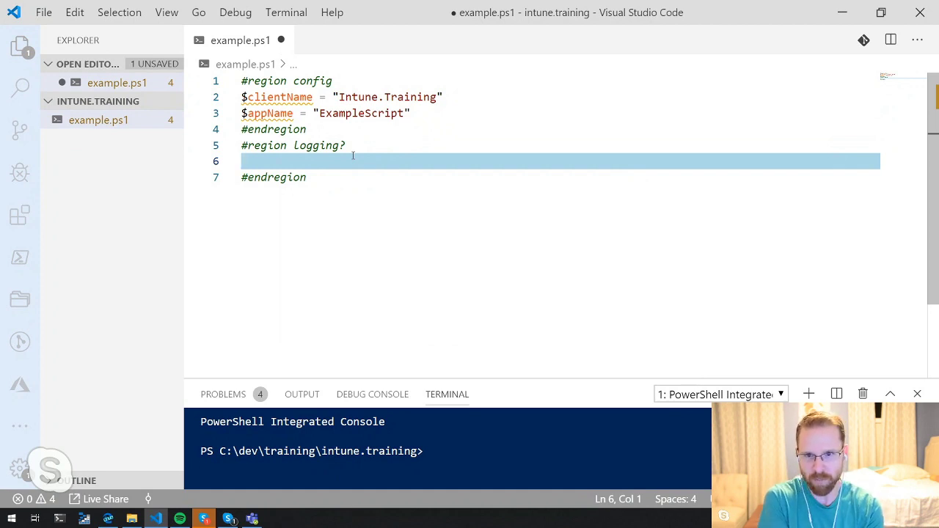
Step: Begin the check if (Test-Path $clientName) inside the Logging? region
text(if (Test0P)
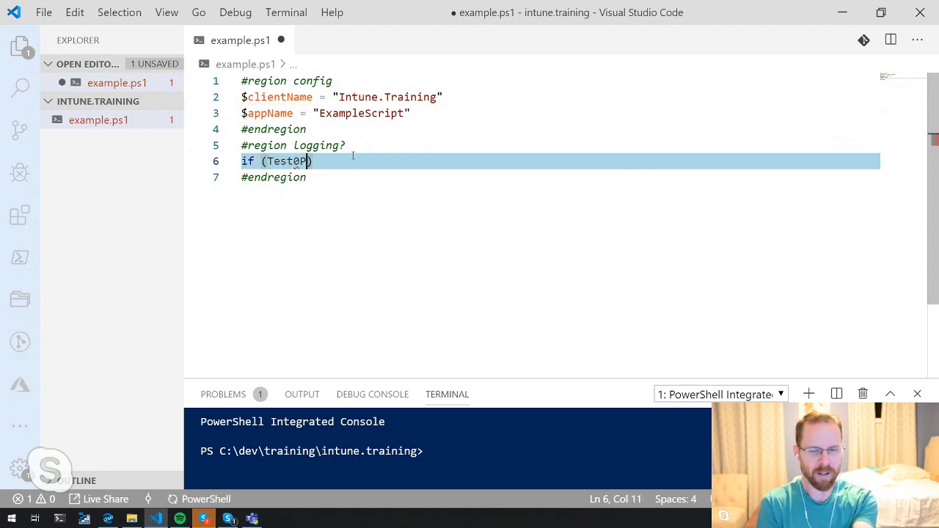
key(BackSpace)
key(BackSpace)
text(-Path )
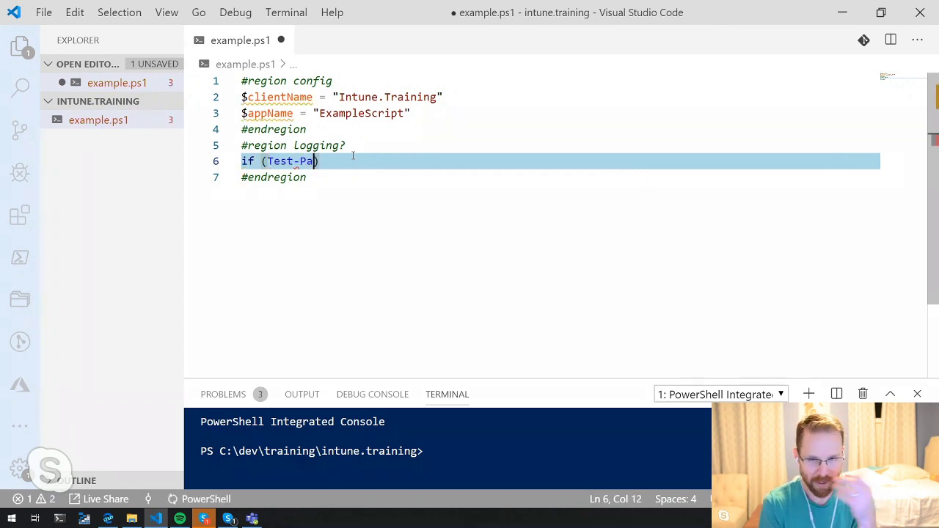
text($clientName)
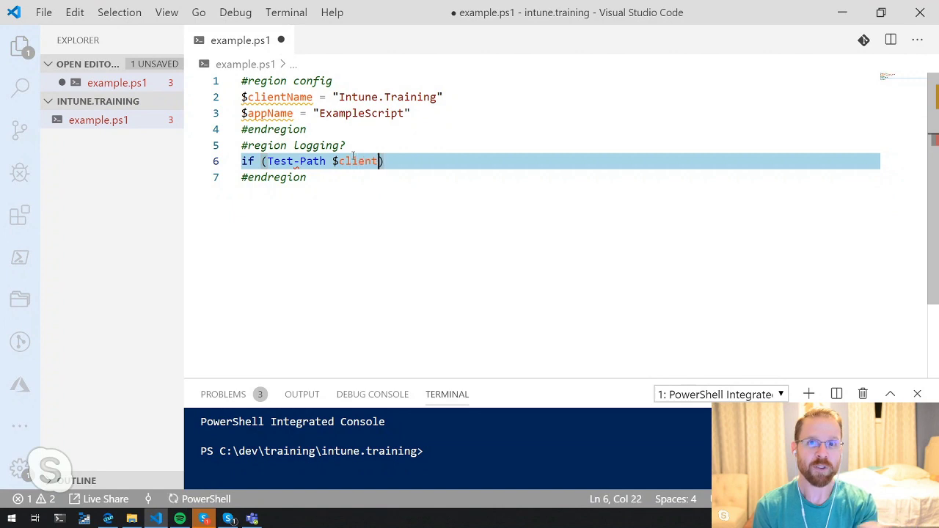
click(432, 113)
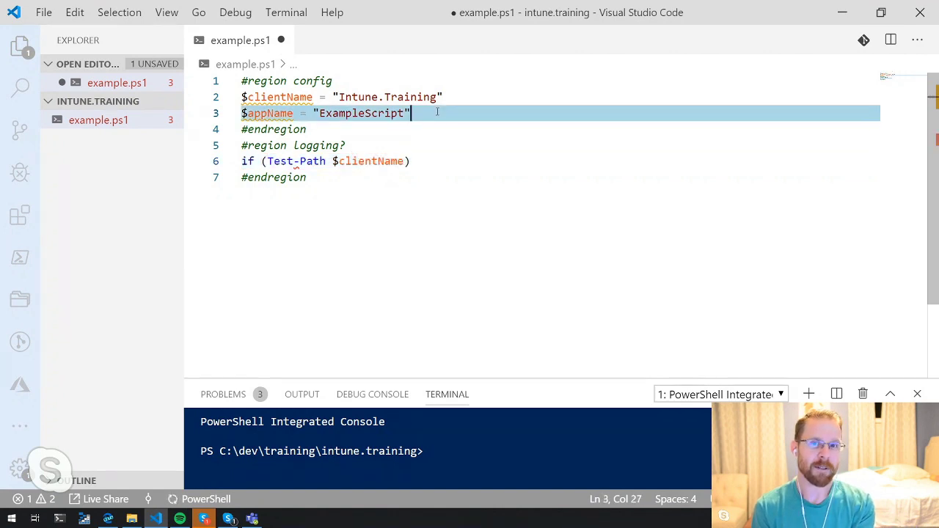
drag(405, 161, 334, 161)
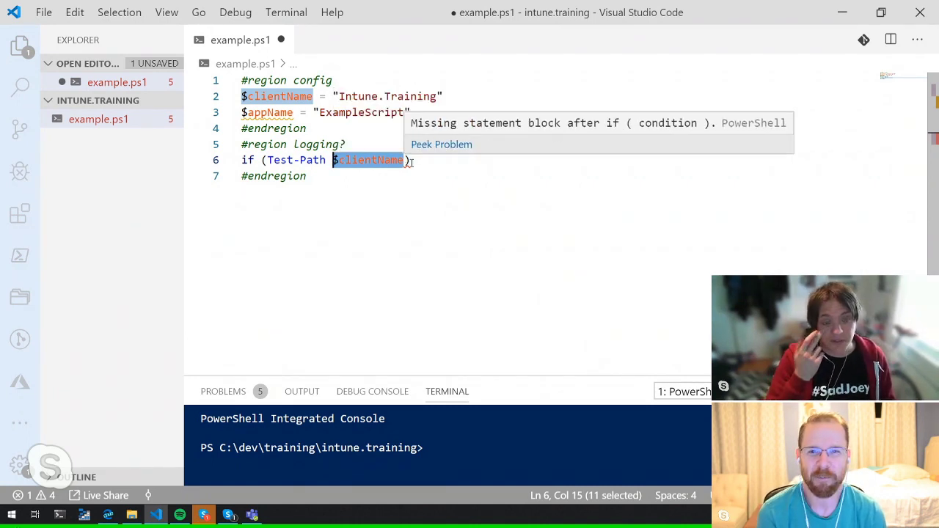
click(410, 161)
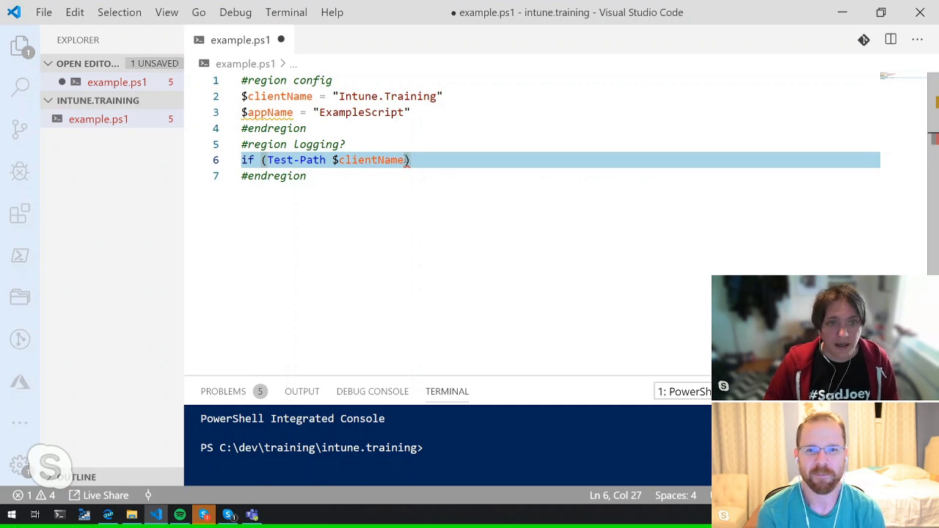
click(407, 161)
click(418, 163)
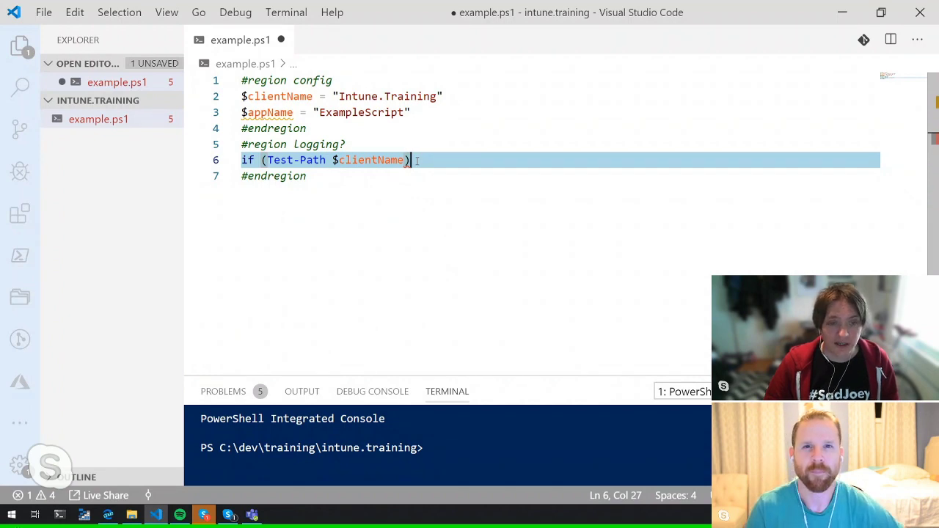
mouse_move(412, 160)
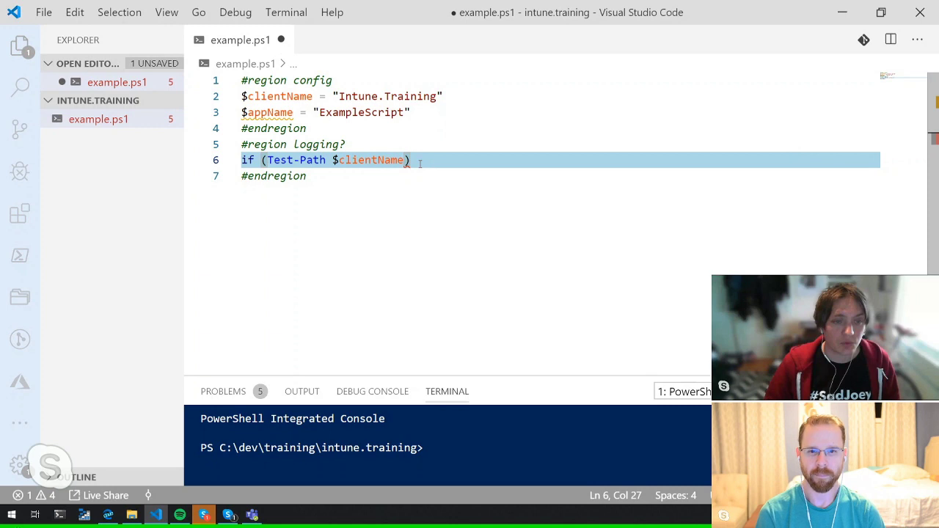
click(462, 112)
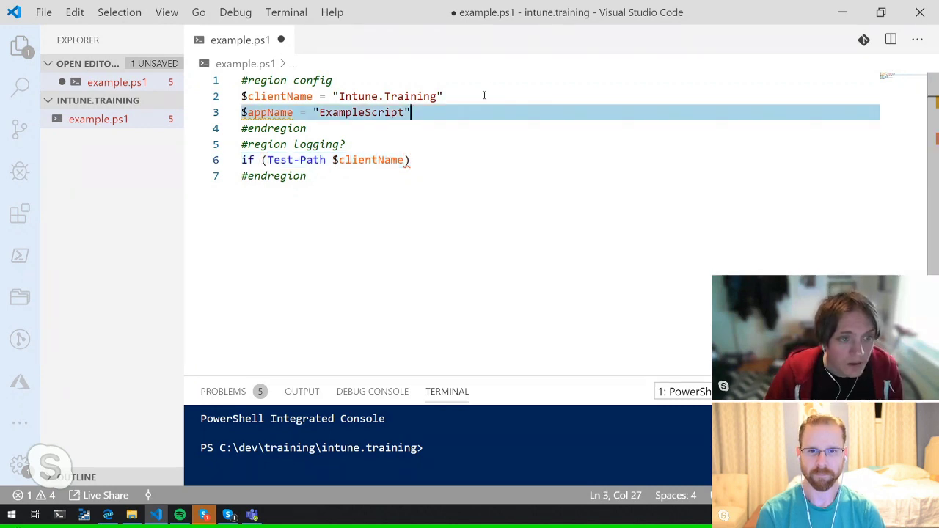
Step: Add $examplePath = "C:\programdata\$clientName" as a new line after $clientName
click(483, 95)
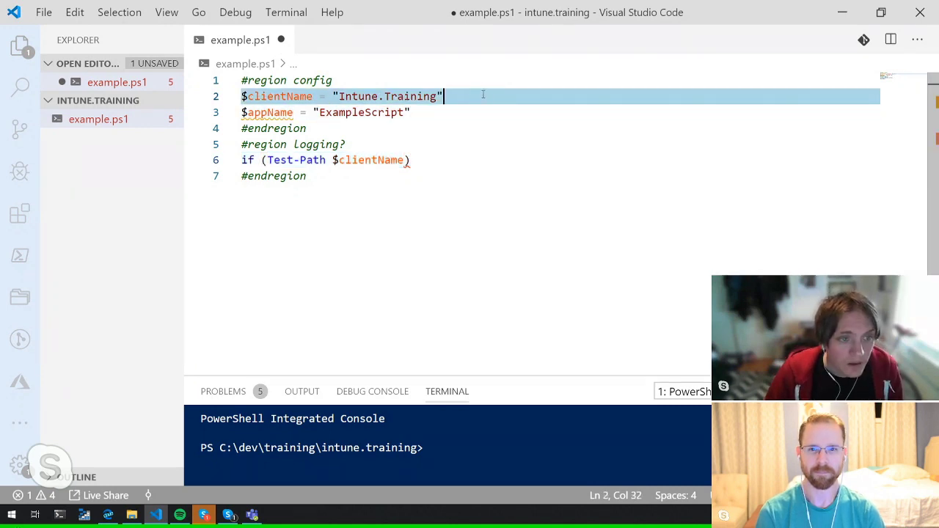
key(Return)
text($)
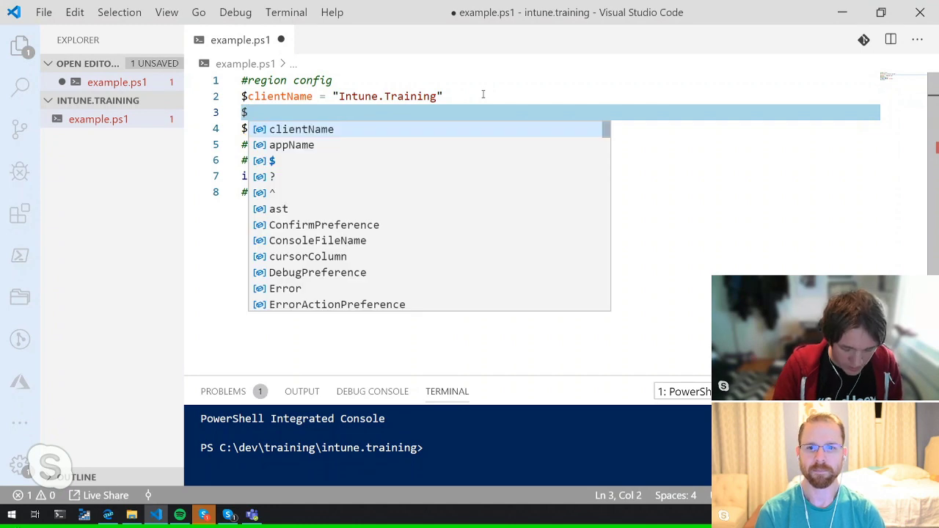
text(path)
key(BackSpace)
key(BackSpace)
key(BackSpace)
key(BackSpace)
key(BackSpace)
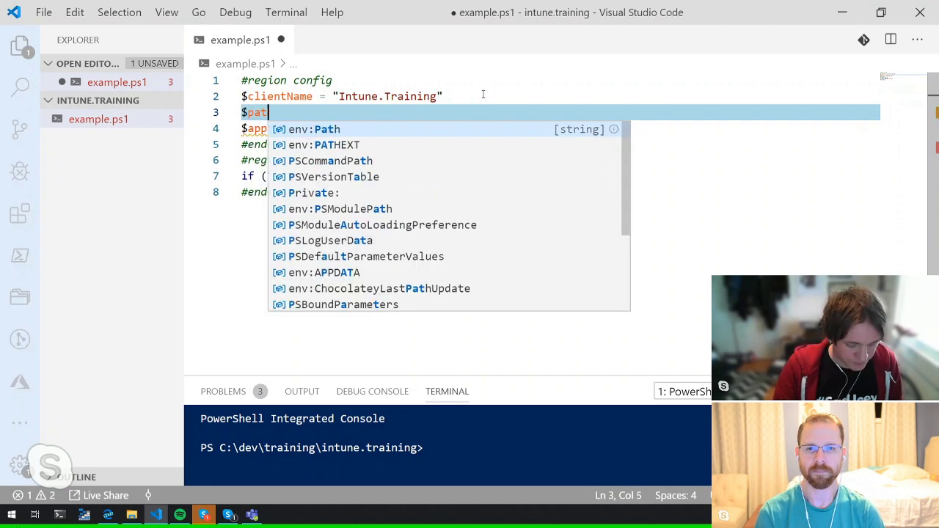
text($examplePa)
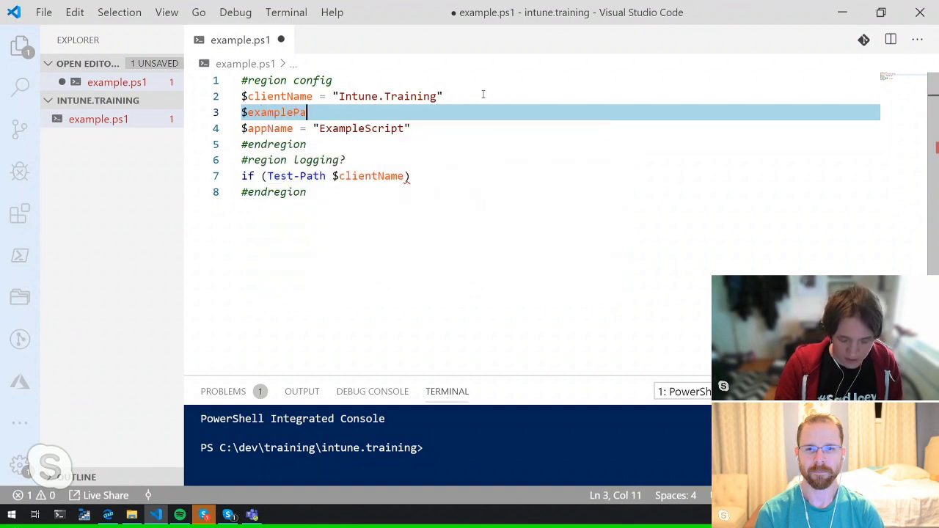
text(th = )
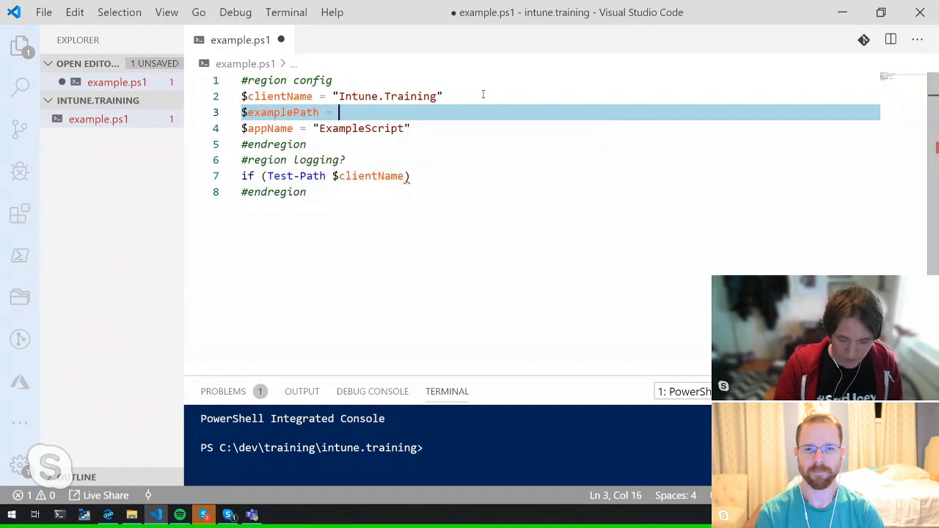
text("C:\progr)
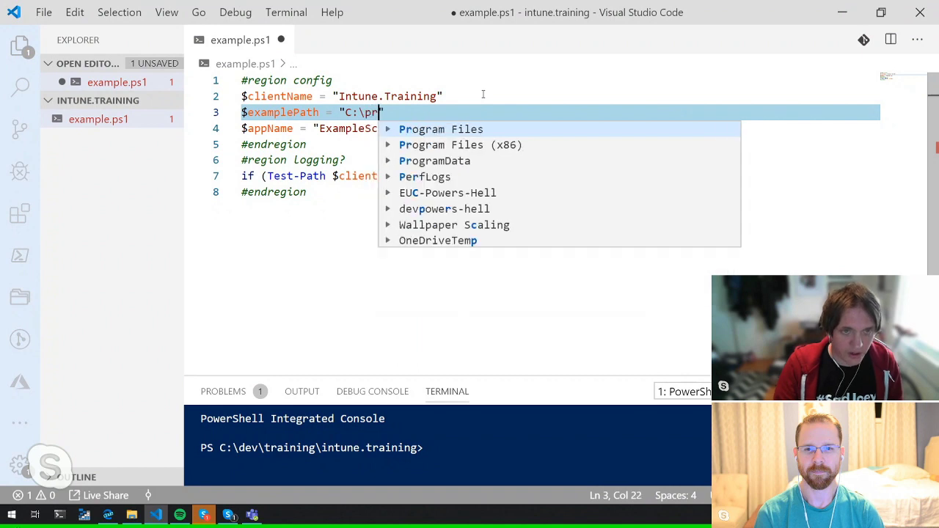
text(amdata\$clie)
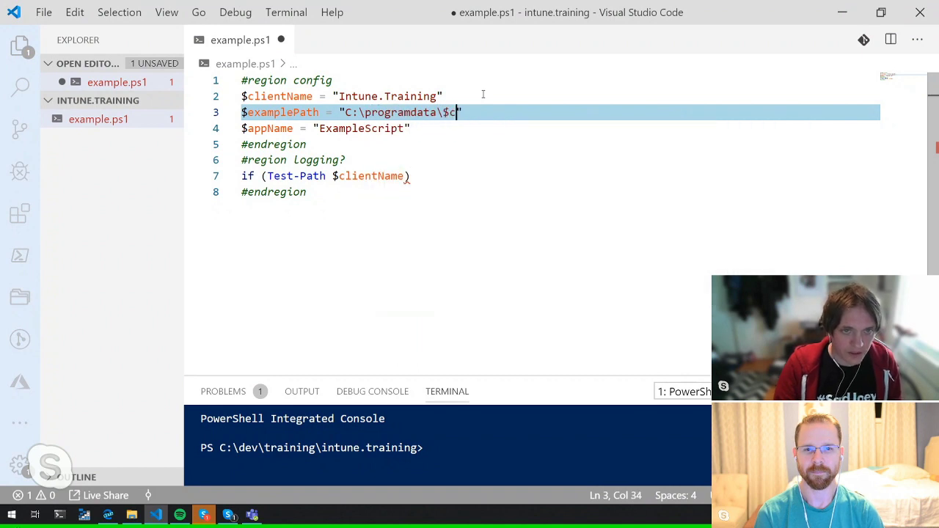
text(ntName)
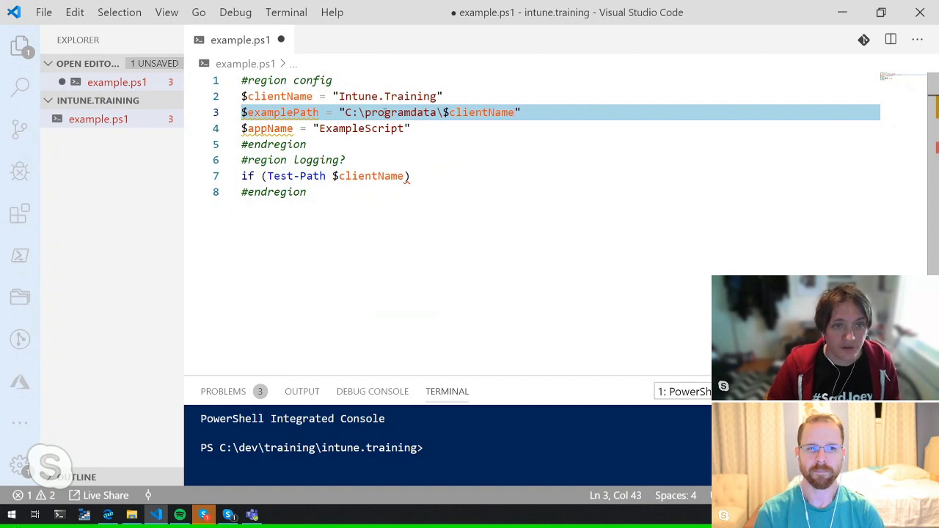
click(425, 177)
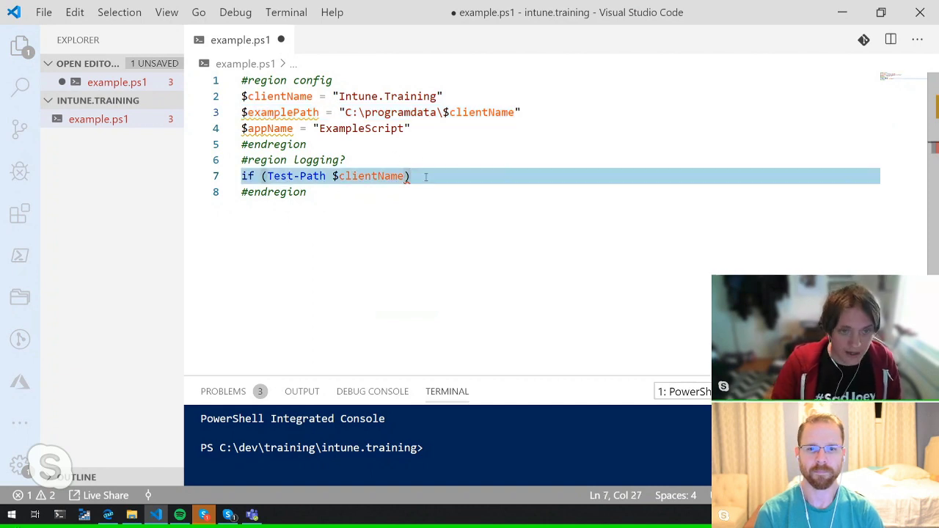
Step: Open a { } block after the if condition and start a new- command inside
text({)
key(Return)
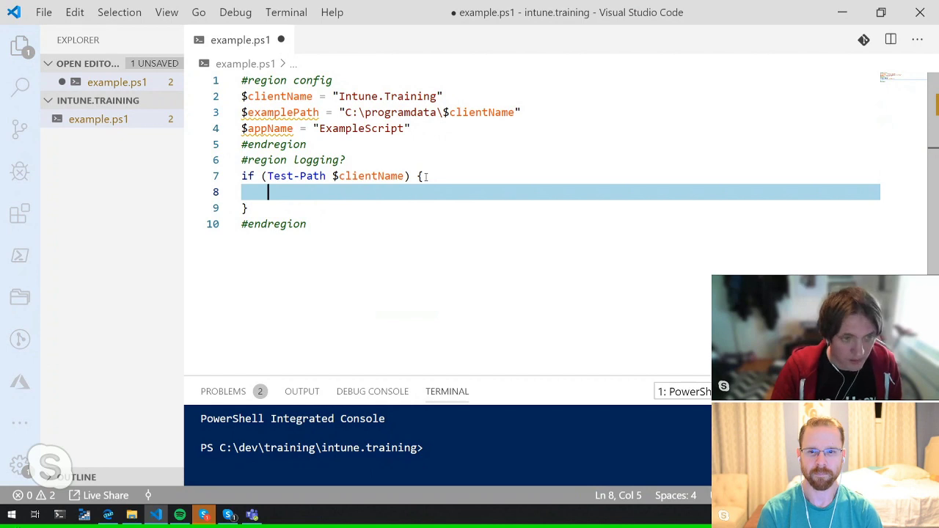
text(new)
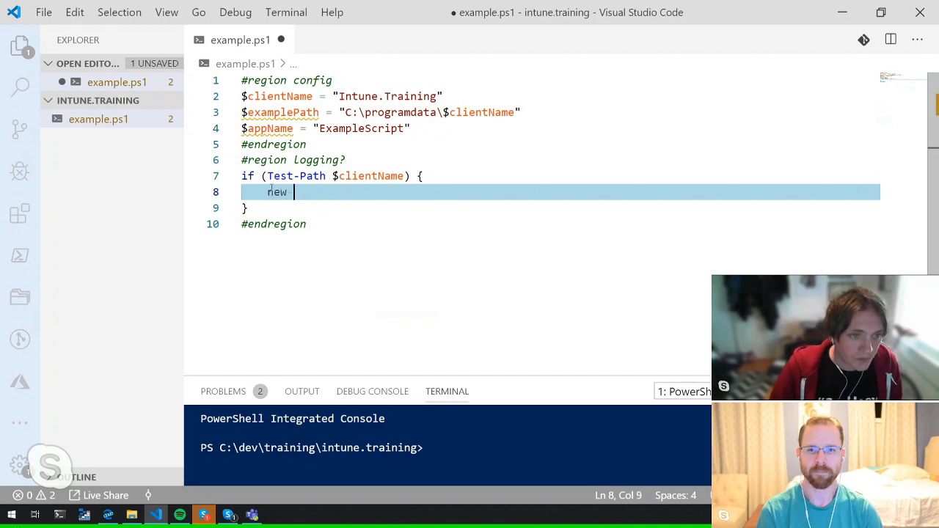
key(BackSpace)
text(-)
Step: Negate the condition so it reads if (!(Test-Path $clientName))
drag(263, 176, 411, 176)
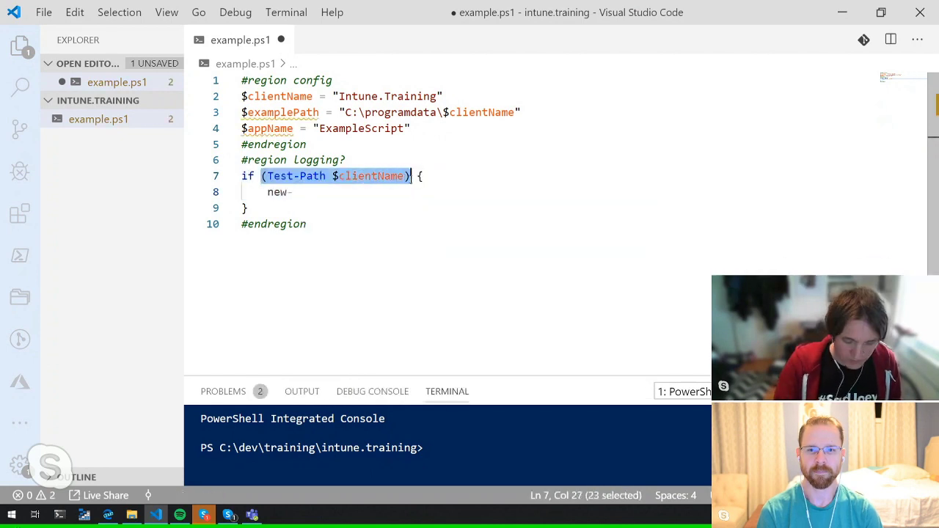
text(()
key(BackSpace)
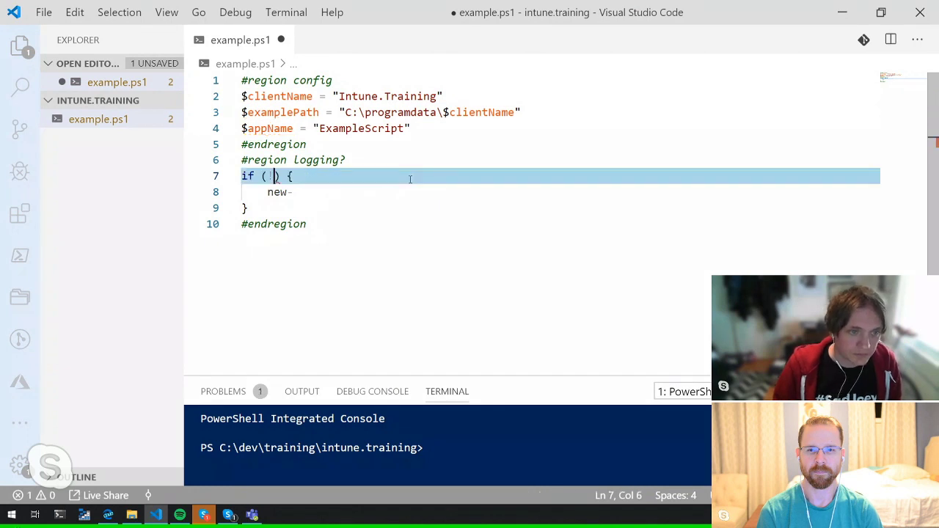
key(ctrl+z)
key(ctrl+z)
key(Left)
text(@)
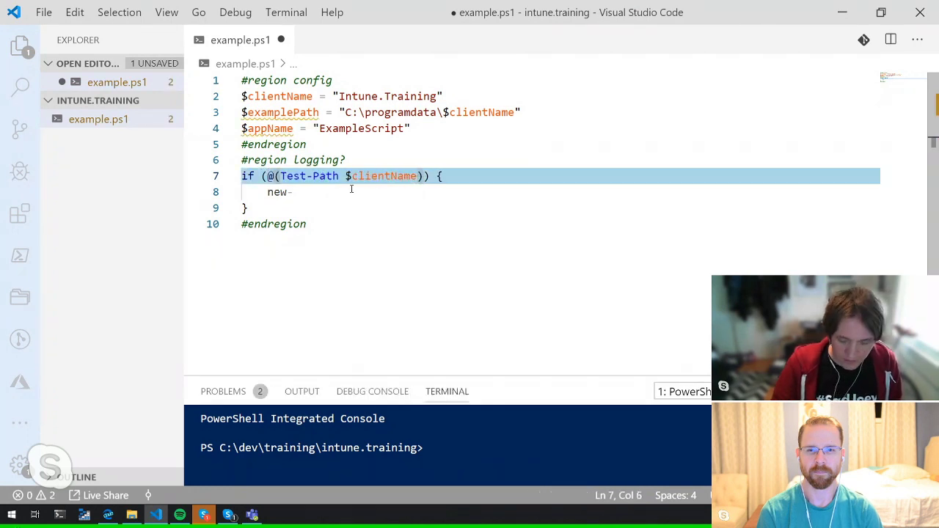
key(BackSpace)
text(!)
Step: Complete the block as New-Item -Path $examplePath -ItemType Directory -Force | Out-Null
click(351, 189)
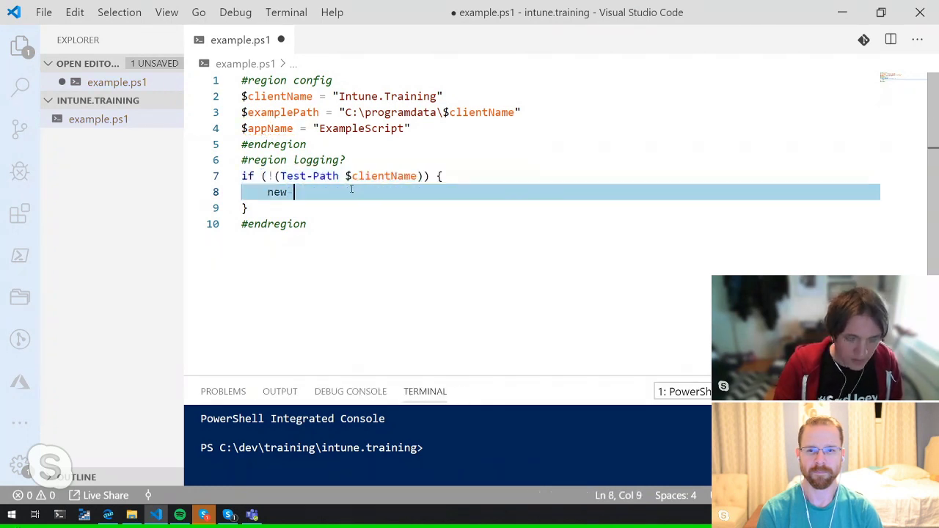
text(item  )
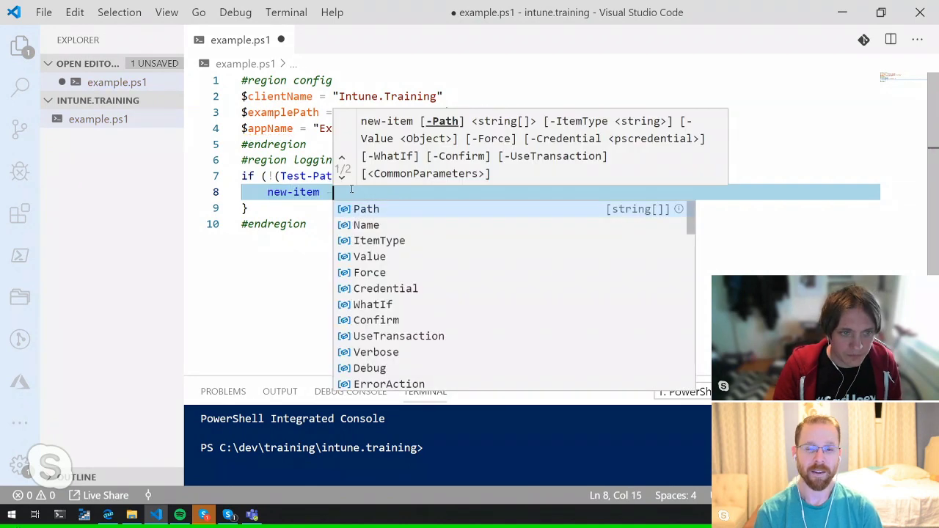
text(-Path $examplePath )
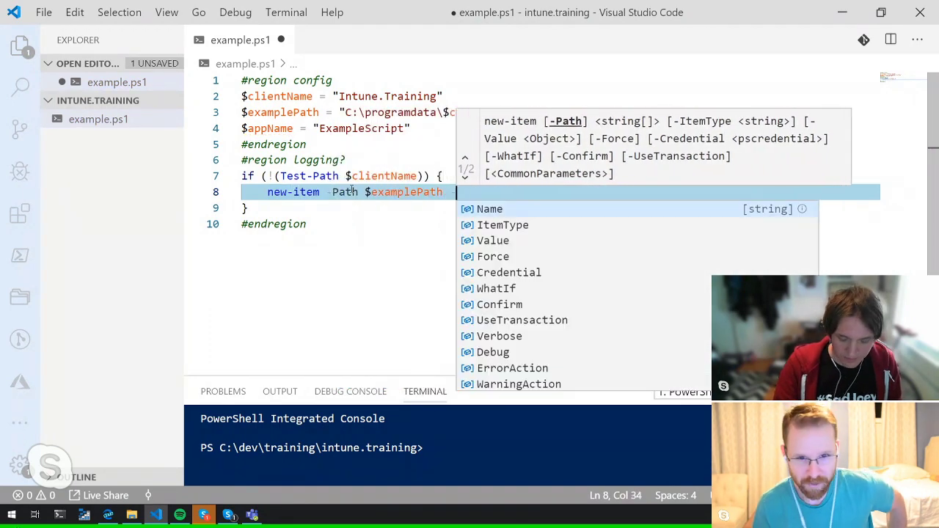
text(-)
key(Down)
key(Tab)
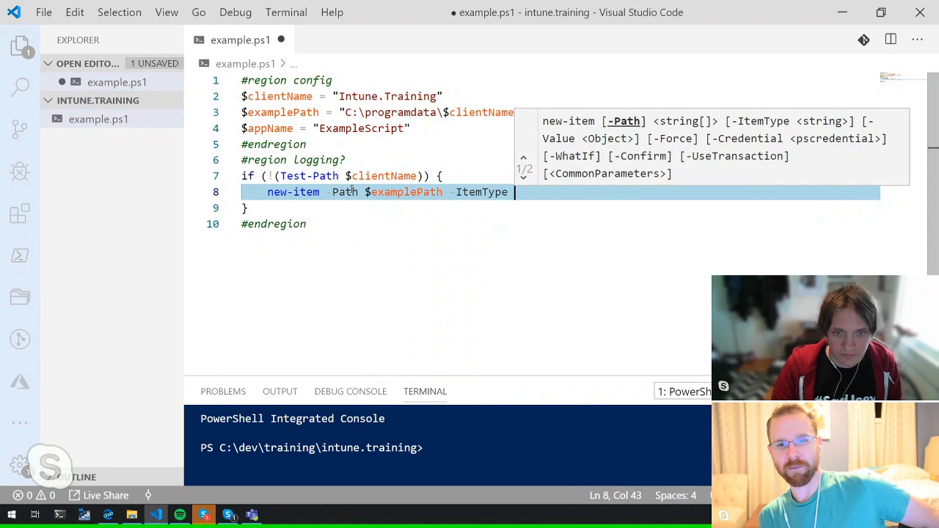
text(Directory -f)
key(Tab)
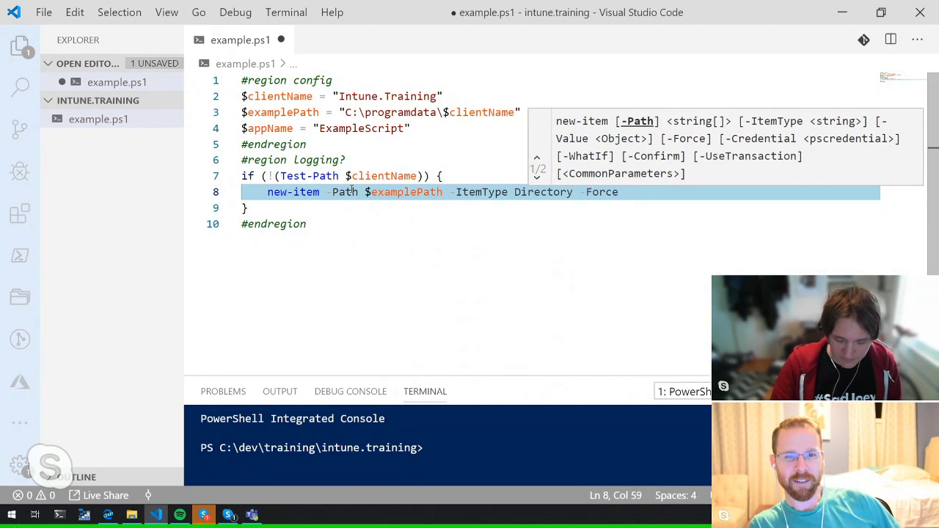
text(| Out-nu)
key(Tab)
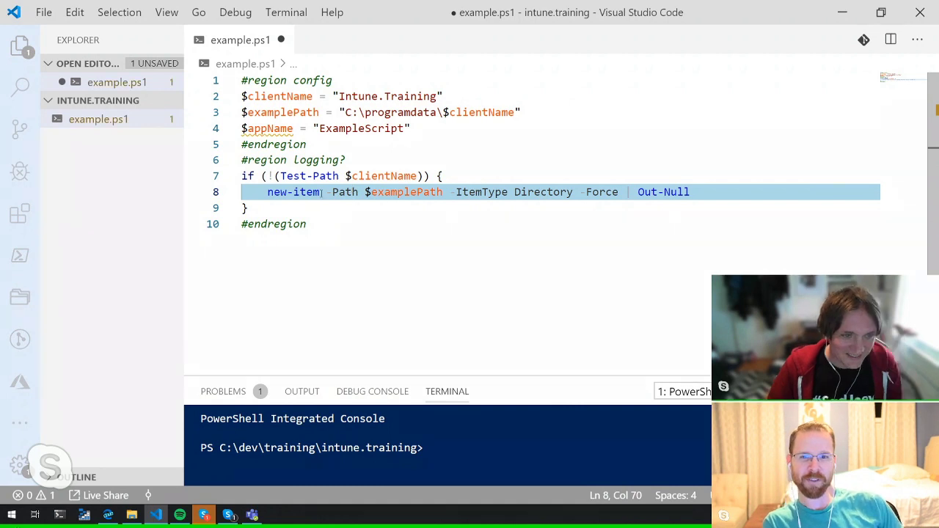
drag(320, 192, 268, 193)
text(New-I)
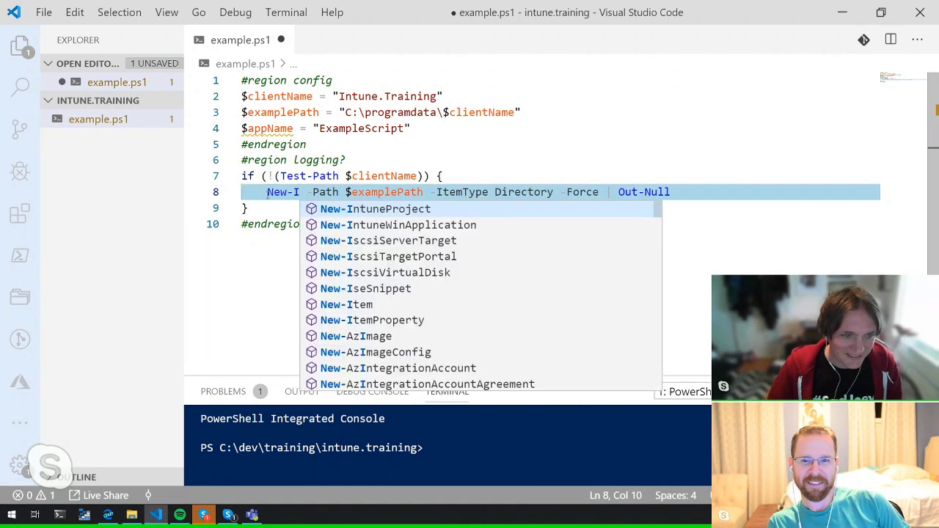
text(tem)
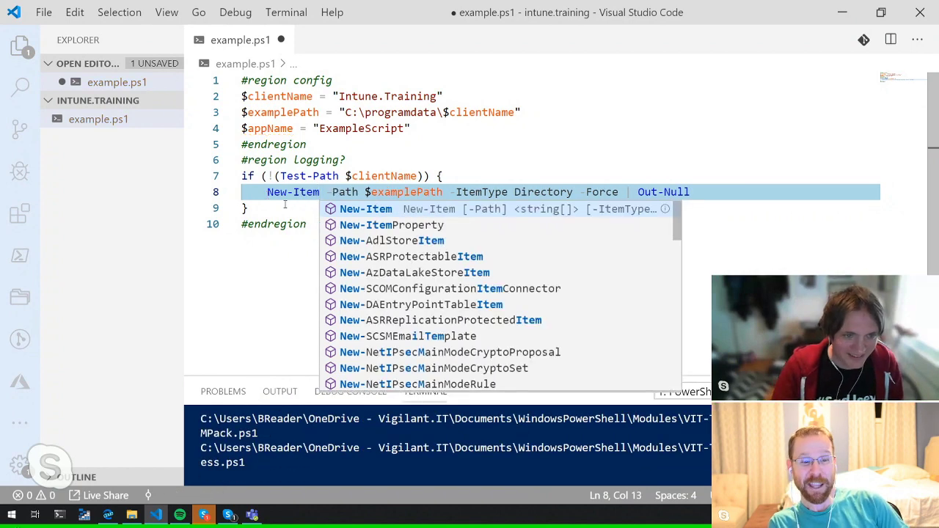
click(290, 206)
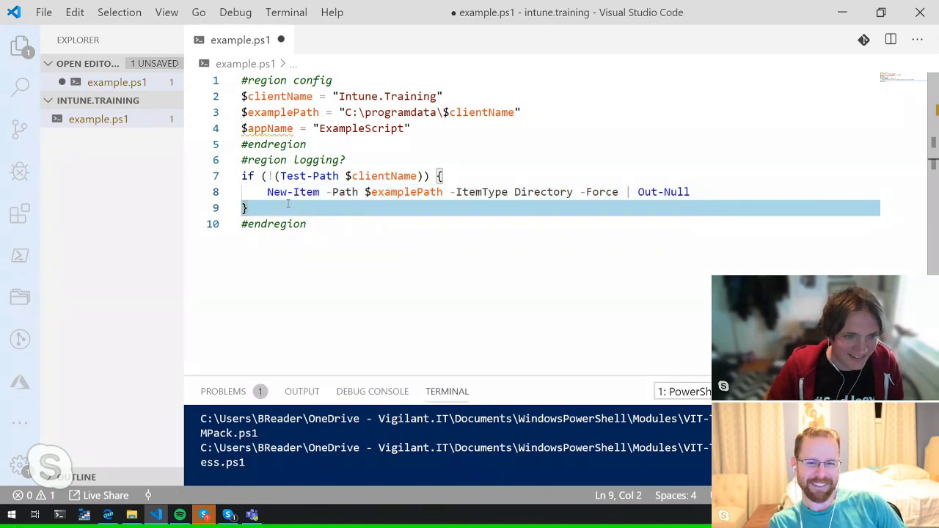
click(330, 226)
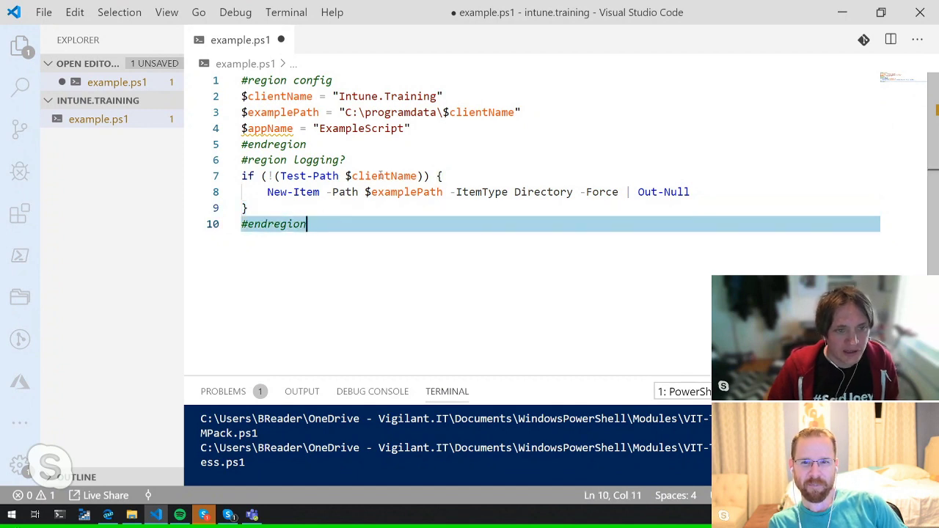
click(382, 176)
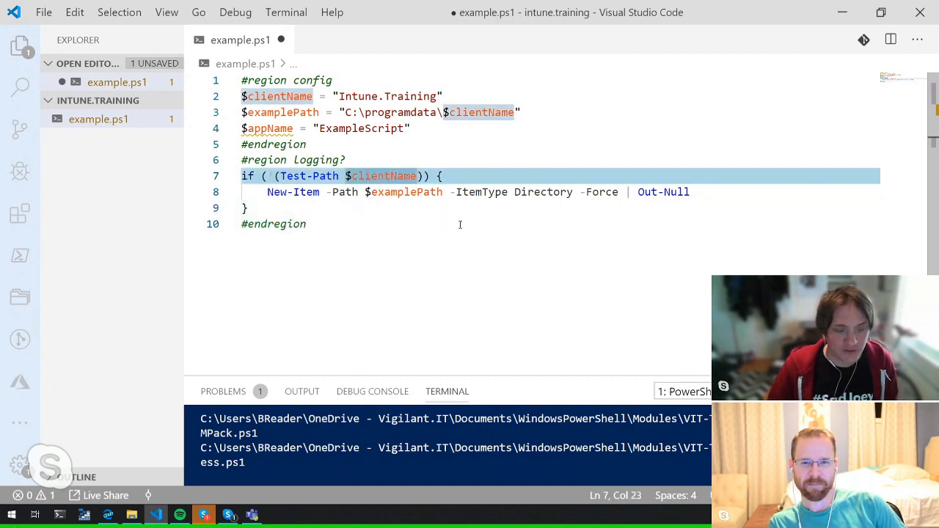
click(321, 225)
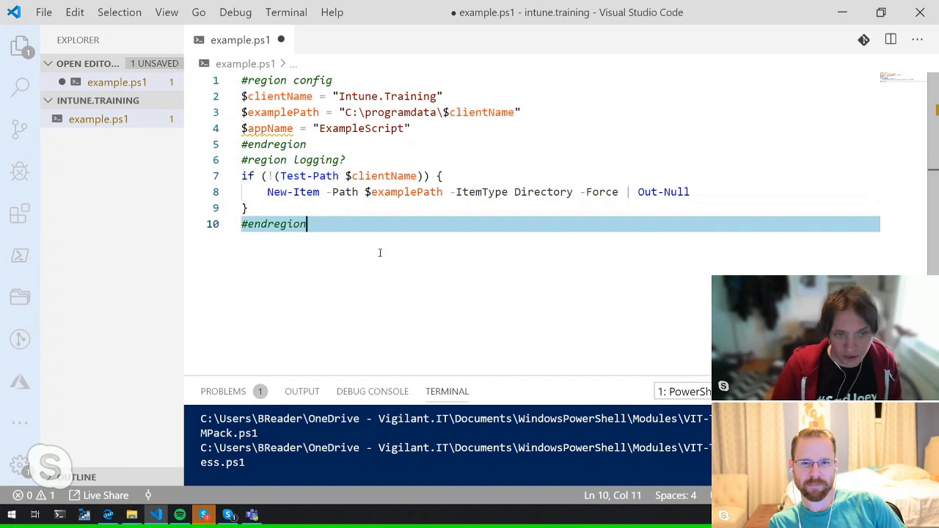
click(350, 150)
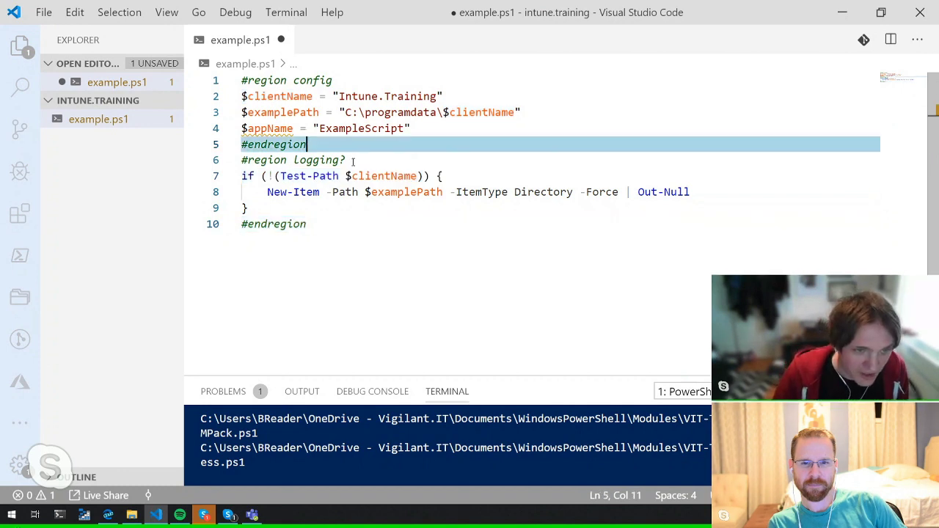
click(352, 161)
click(355, 233)
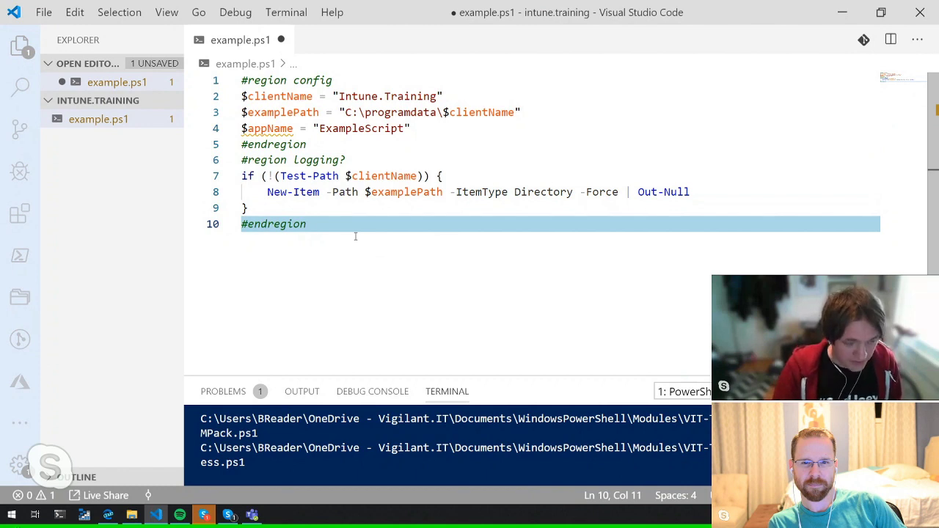
Step: Add a region block named main process after the Logging? region
key(Return)
text(#region)
key(Tab)
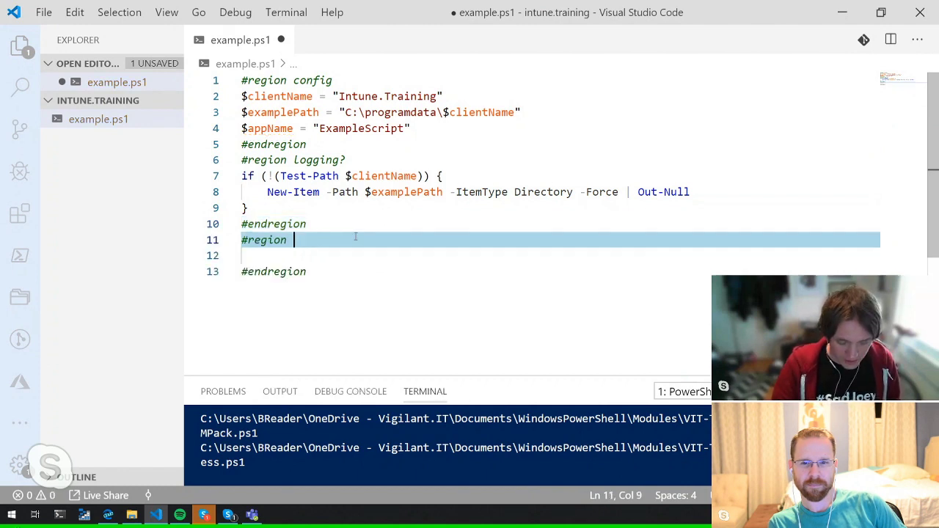
text(main process)
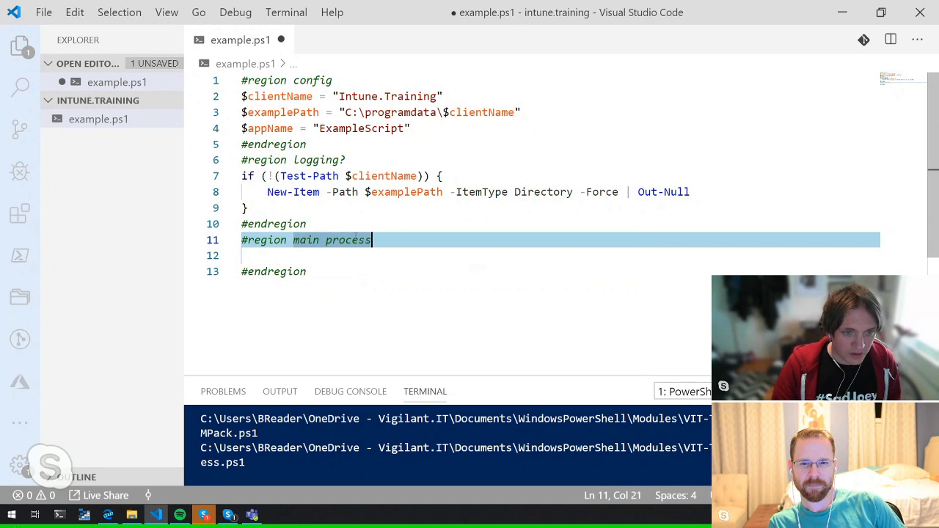
key(Return)
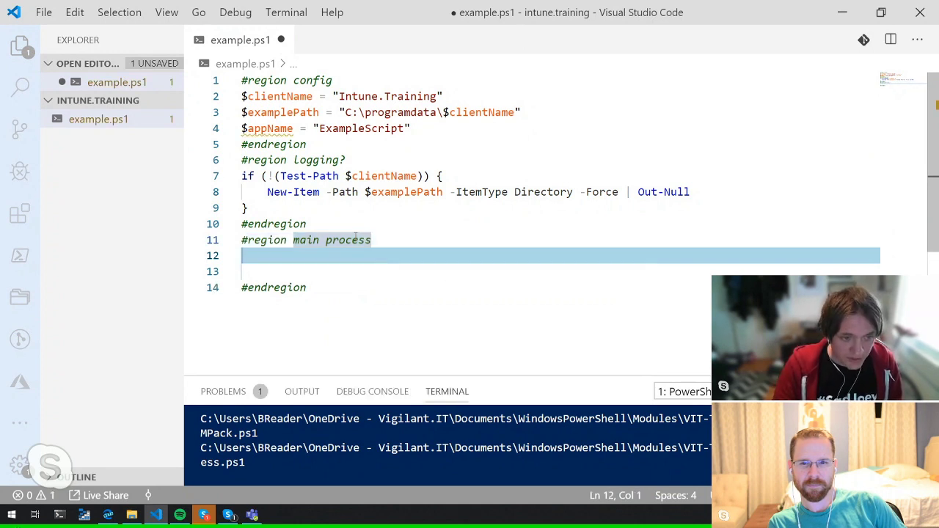
Step: Add empty try { } and catch { } blocks inside the main process region
text(tr)
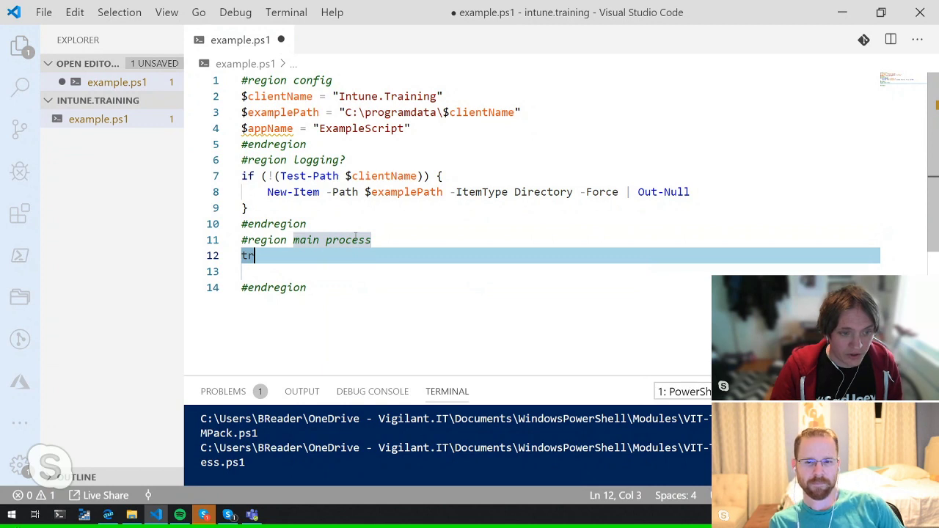
text(y)
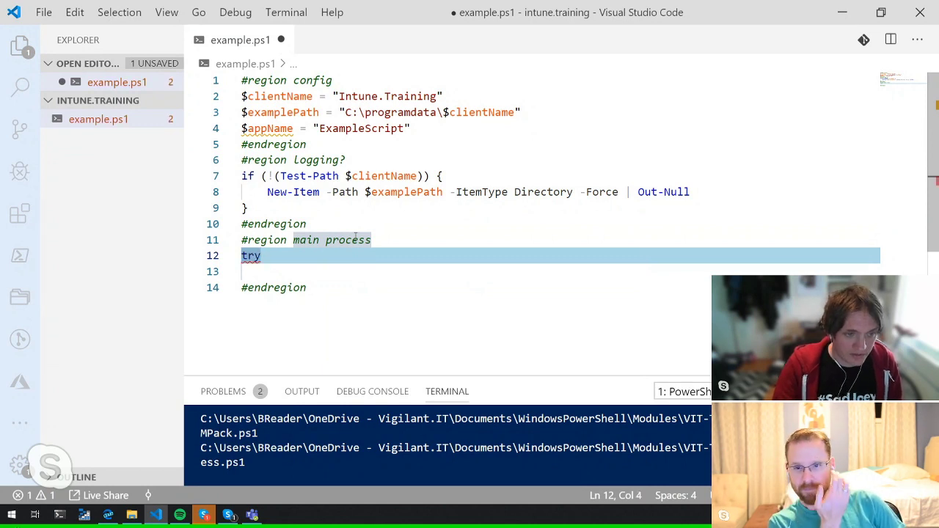
key(BackSpace)
key(BackSpace)
text(ry)
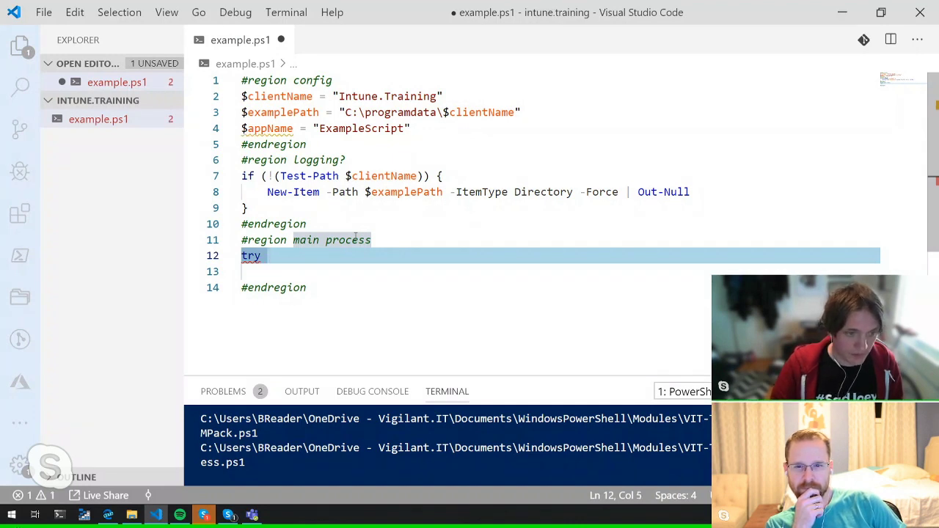
text( {)
key(Return)
key(Down)
key(Return)
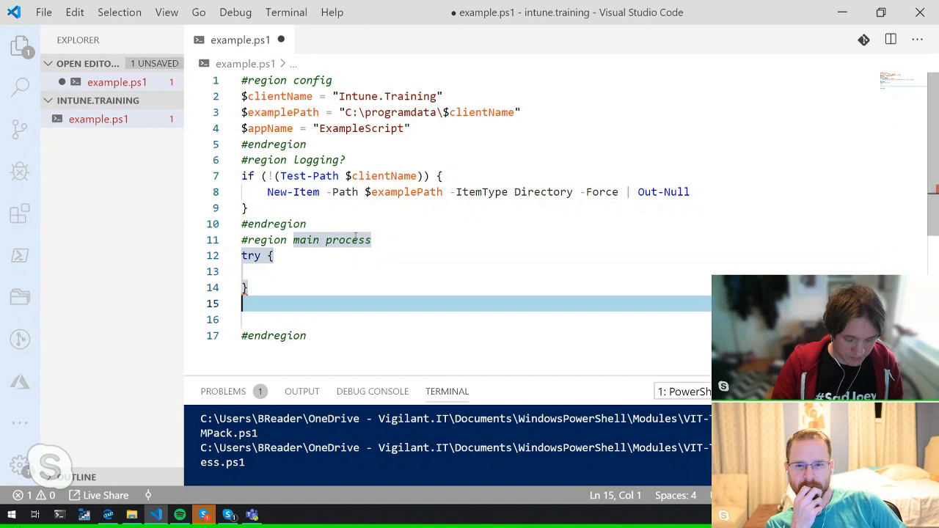
text(catch {)
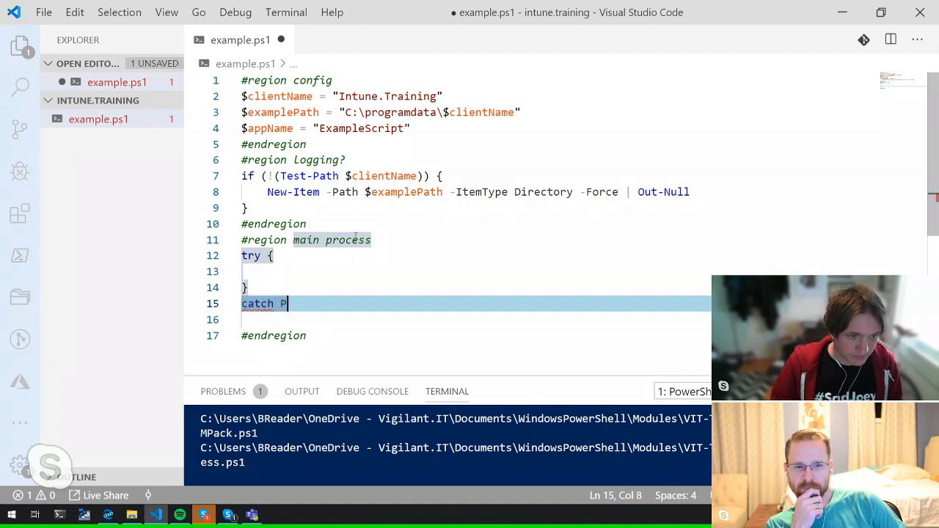
key(Return)
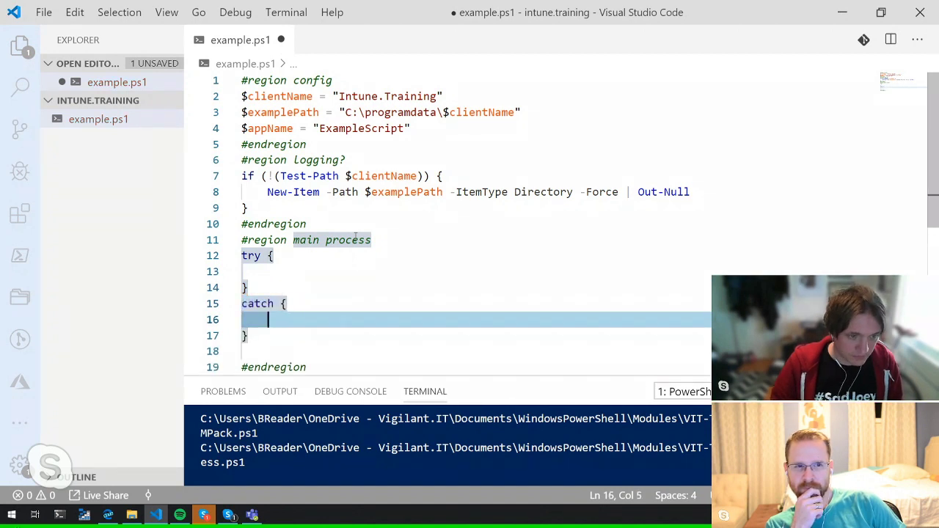
click(336, 266)
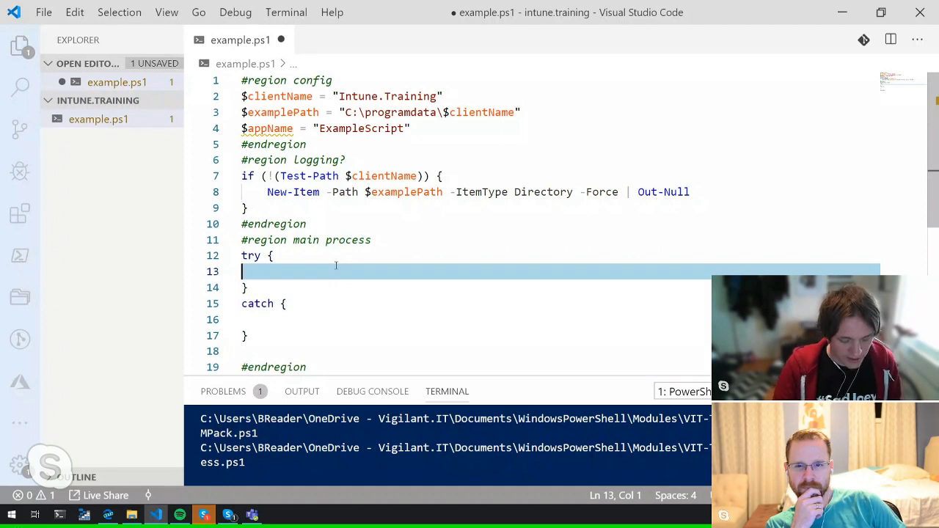
Step: Set $txtFile = "thisshouldbehere.txt" as the first line of the try block
key(Tab)
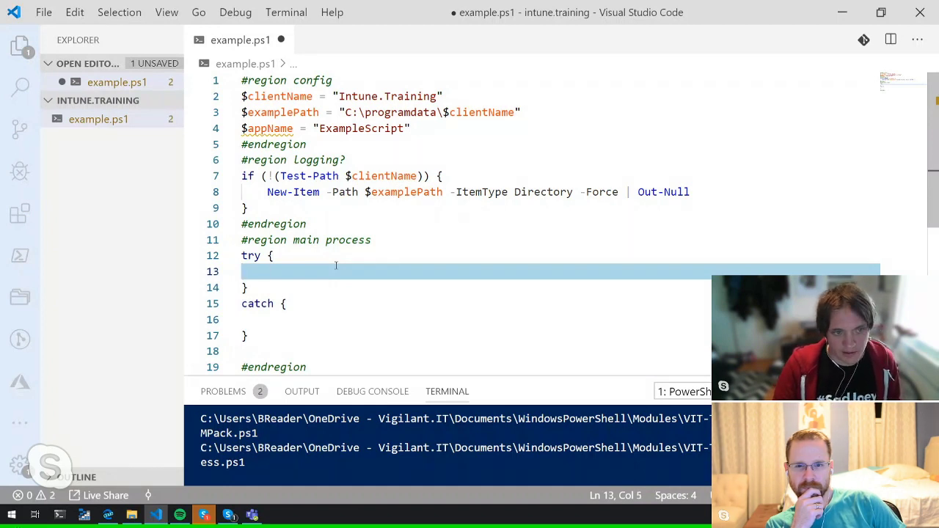
text($)
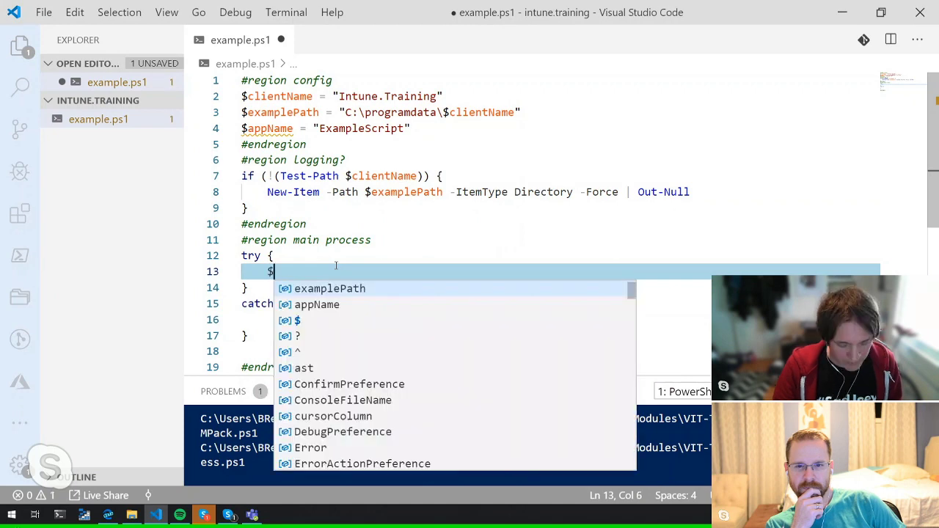
text(txtFile = ")
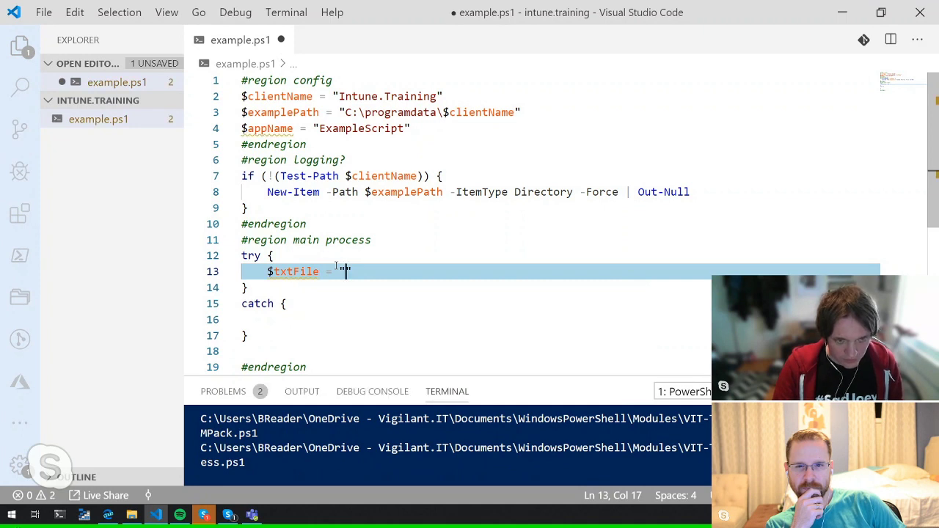
text(thi)
text(sshouldbehe)
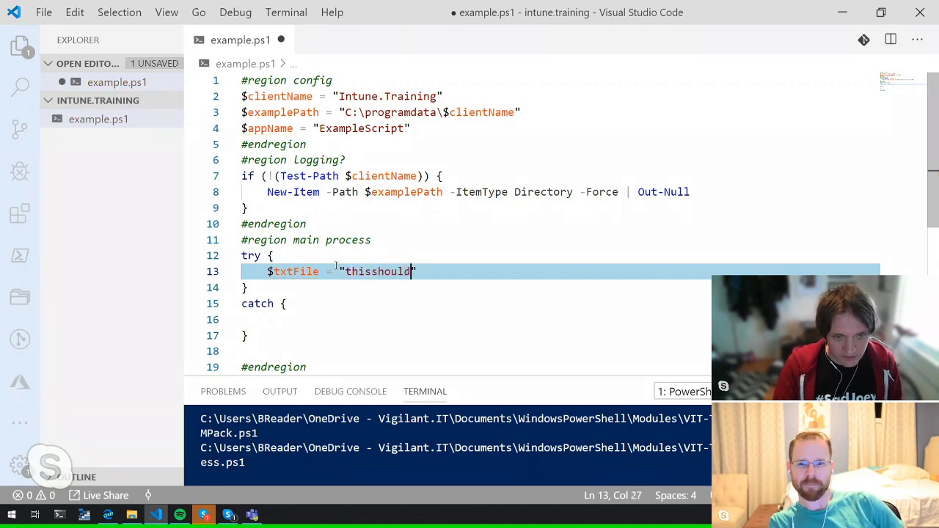
text(re.txt")
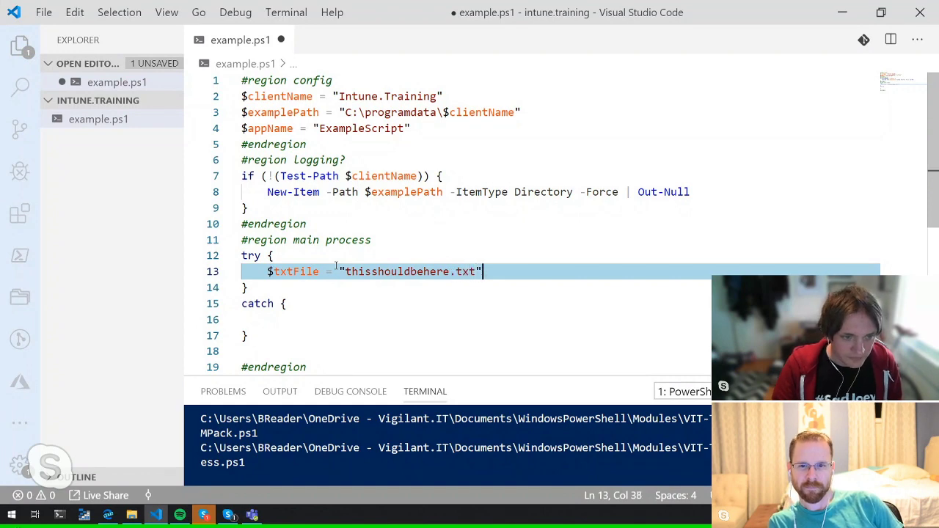
key(Return)
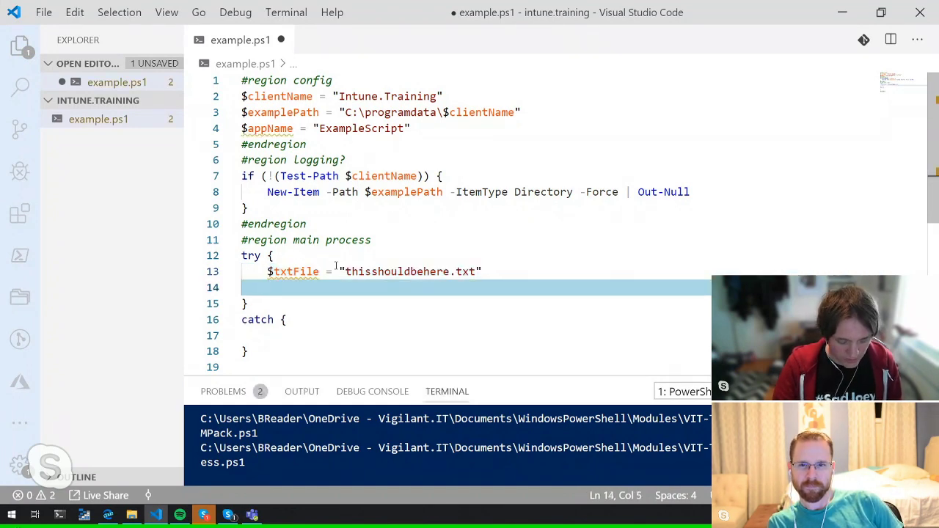
text(n)
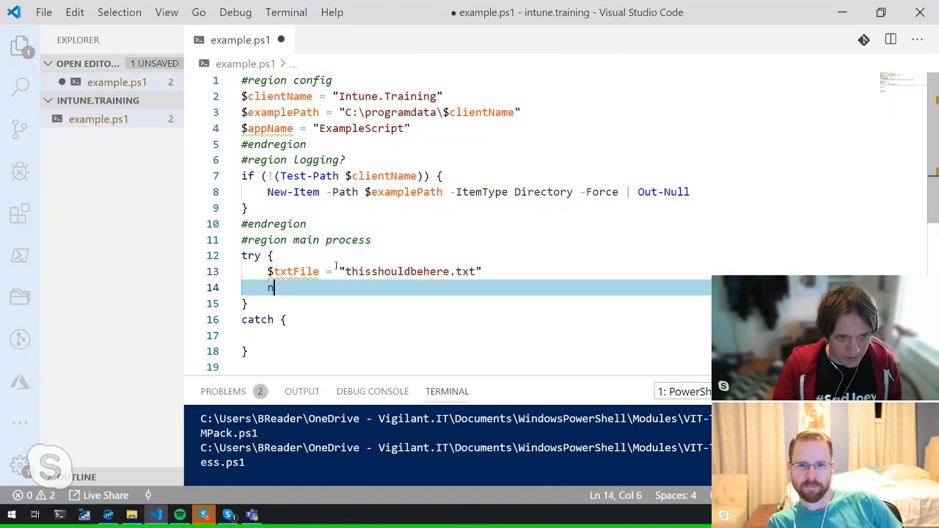
text(ew-ite)
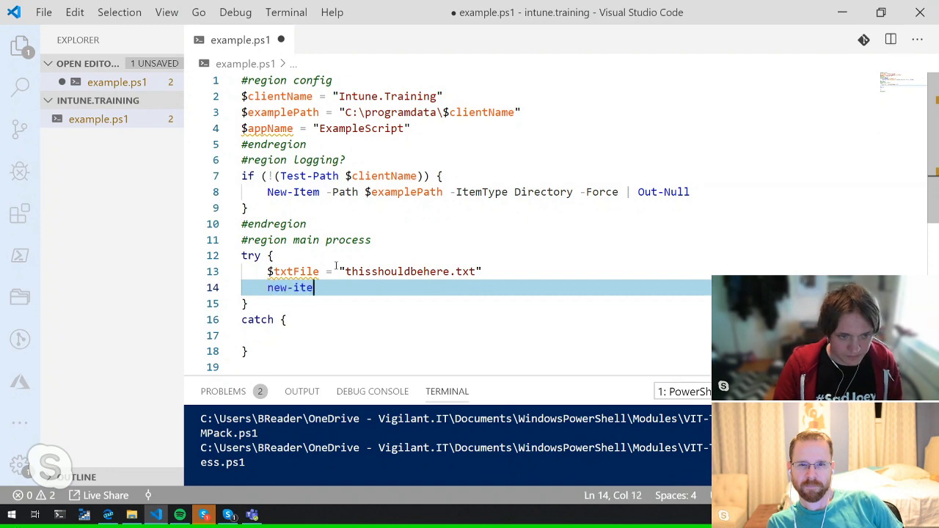
text(m -)
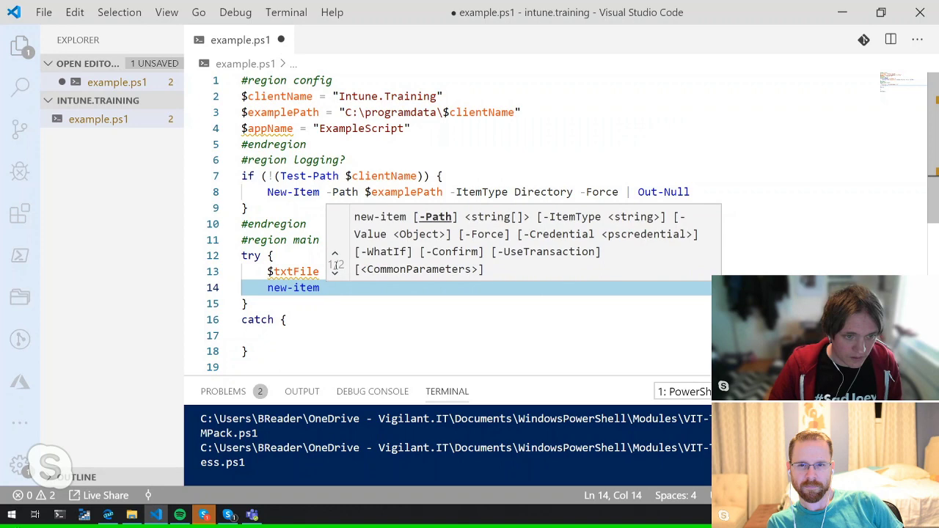
key(Down)
key(Down)
key(Down)
click(340, 287)
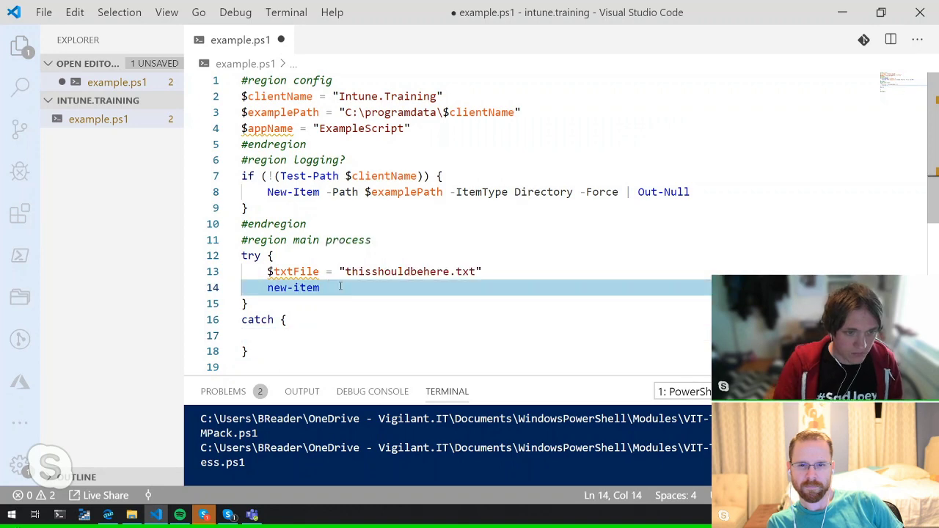
key(BackSpace)
key(BackSpace)
key(BackSpace)
key(BackSpace)
key(BackSpace)
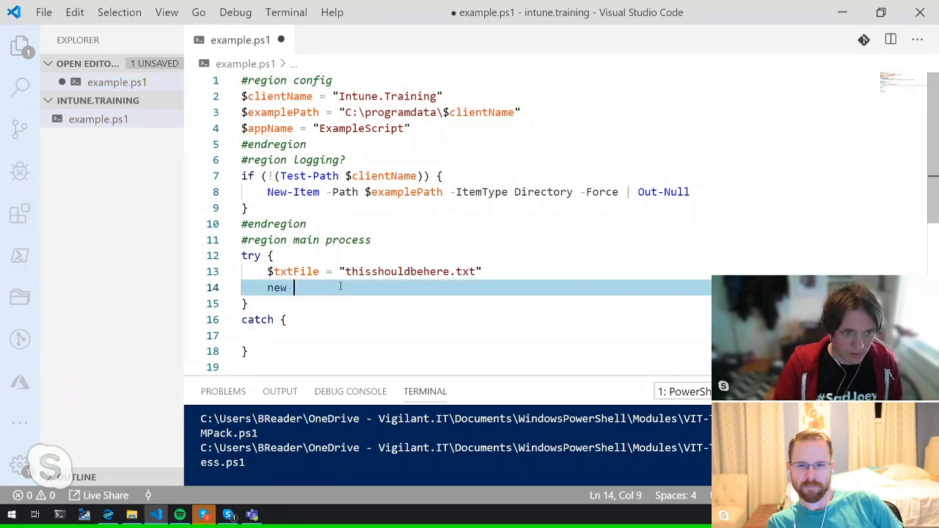
Step: Add New-Item -Path "$examplePath\$txtFile" -ItemType File -Force | Out-Null below it
text(New-Item -)
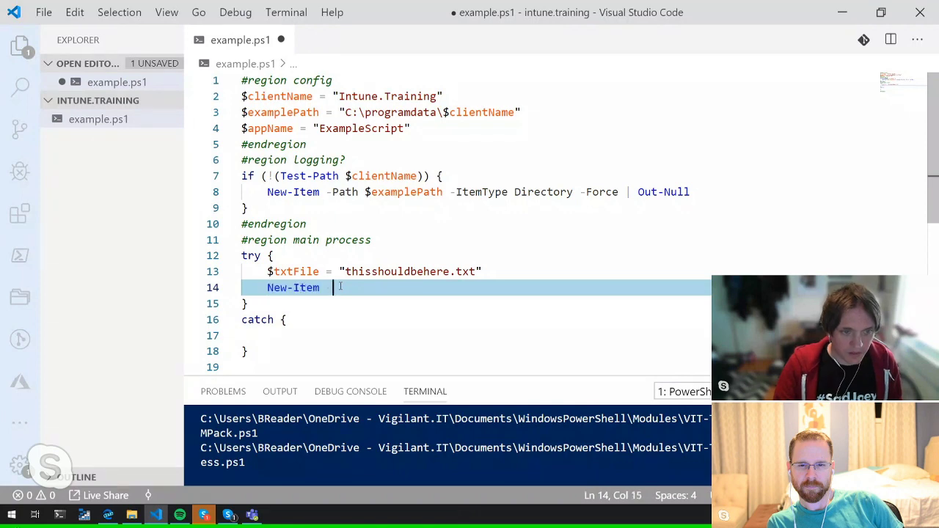
text(Path "$e)
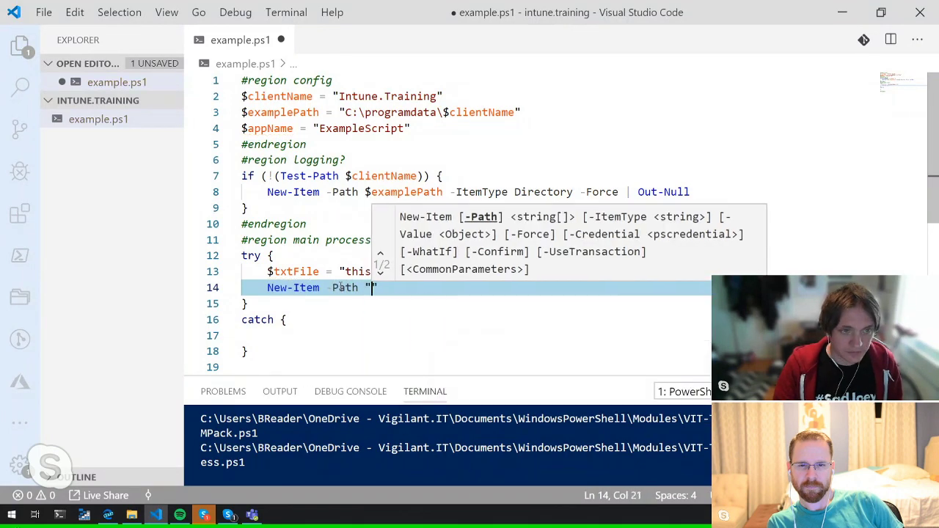
text(xamplePath\)
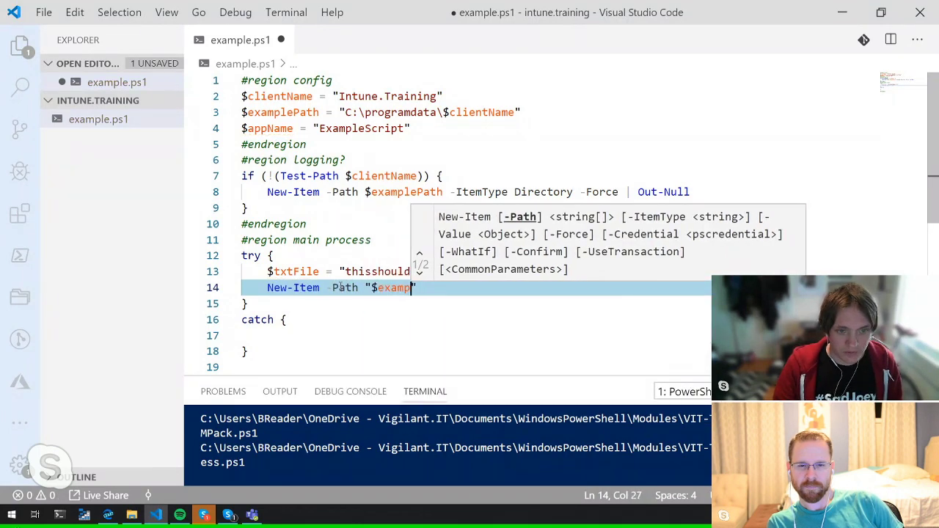
text($)
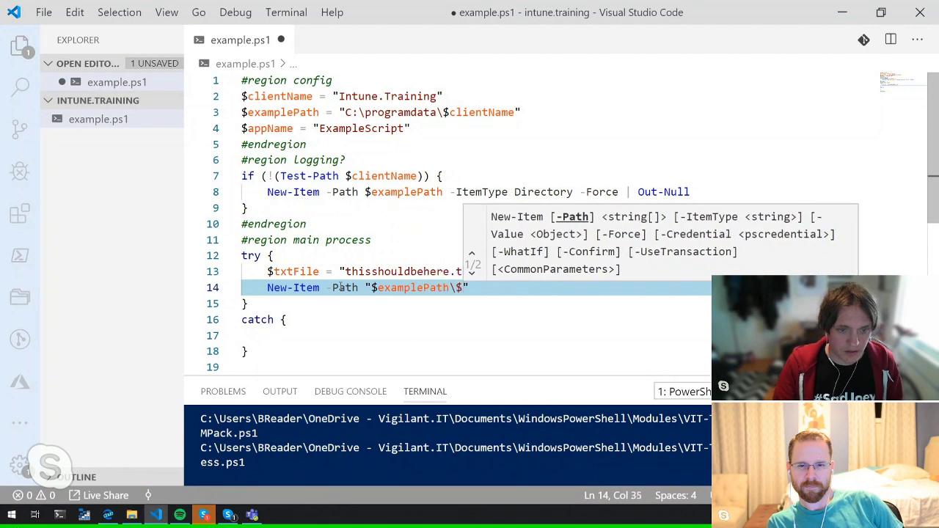
text(txtFile")
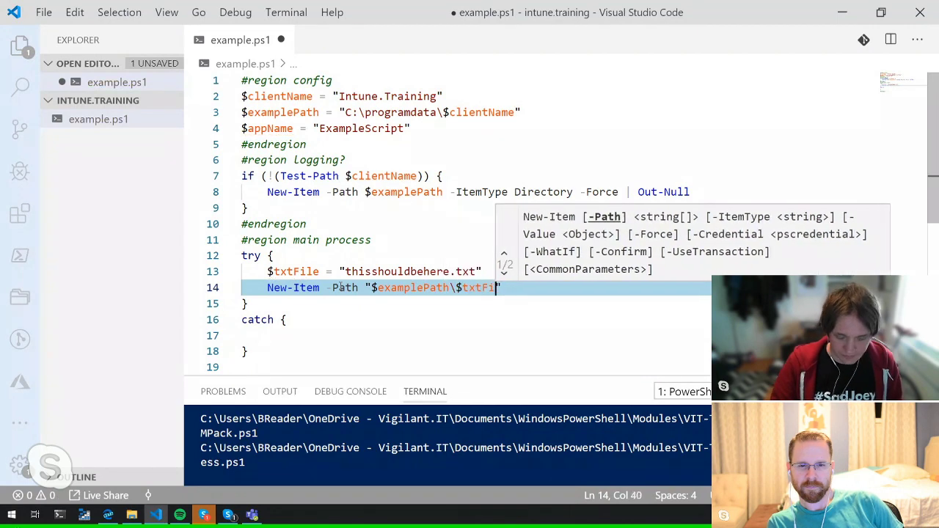
text( -item)
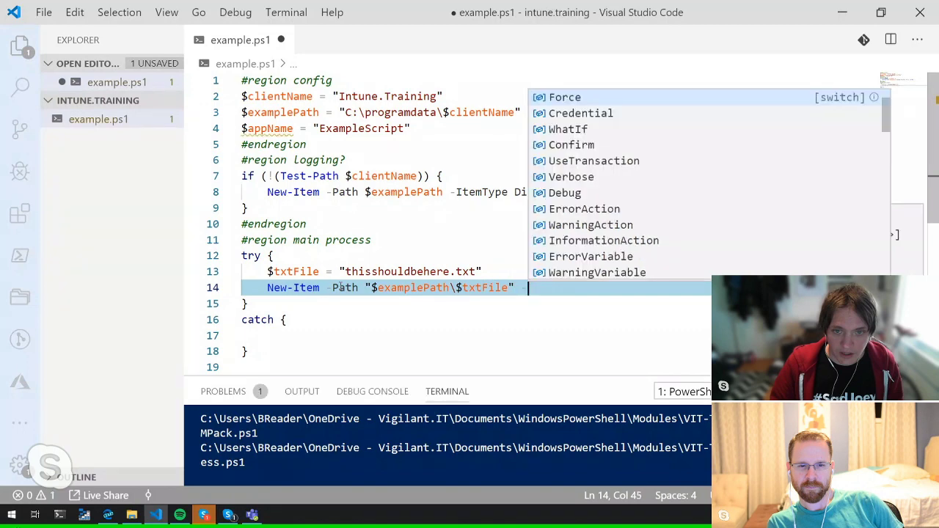
key(Tab)
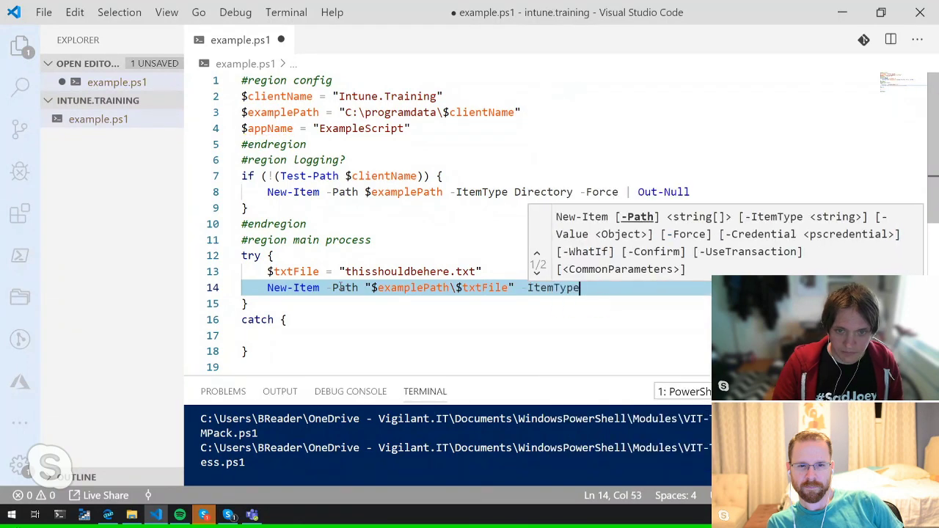
text(F)
key(Tab)
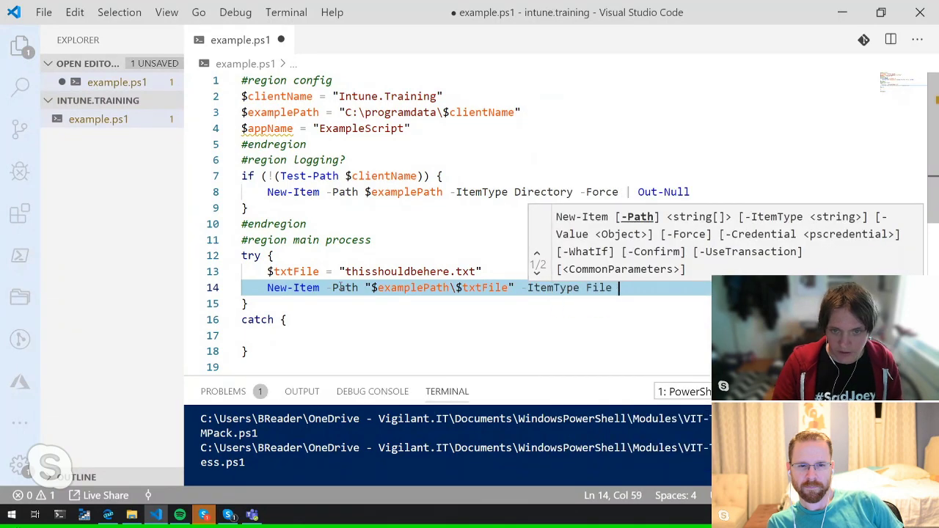
text(-f)
key(Tab)
text(-Force | Out-N)
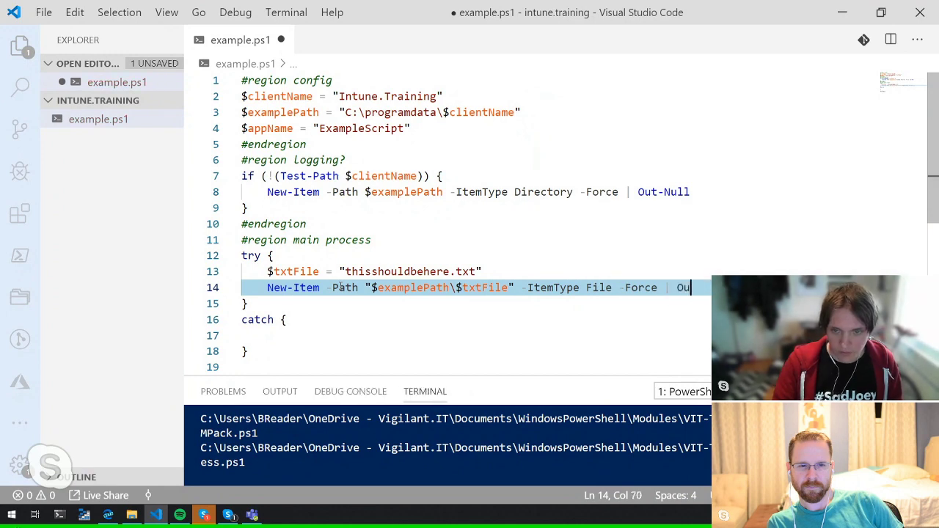
key(Tab)
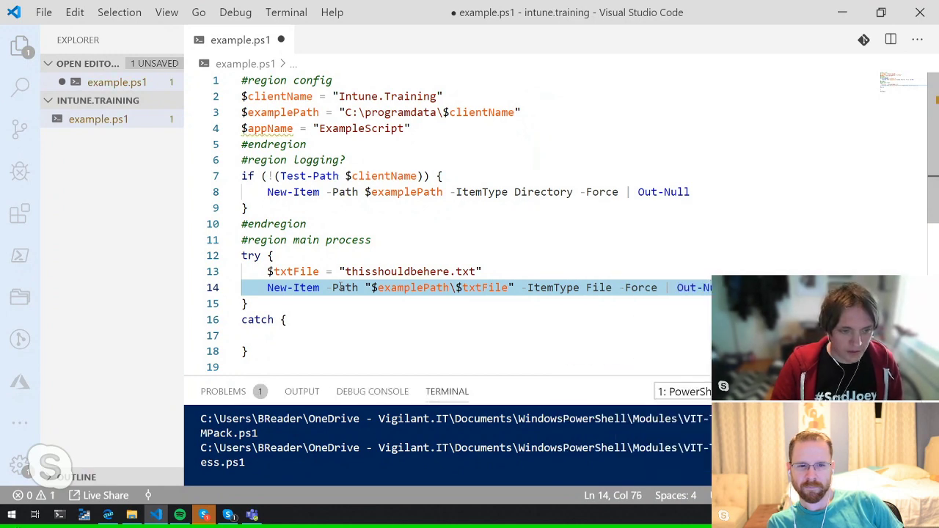
key(Return)
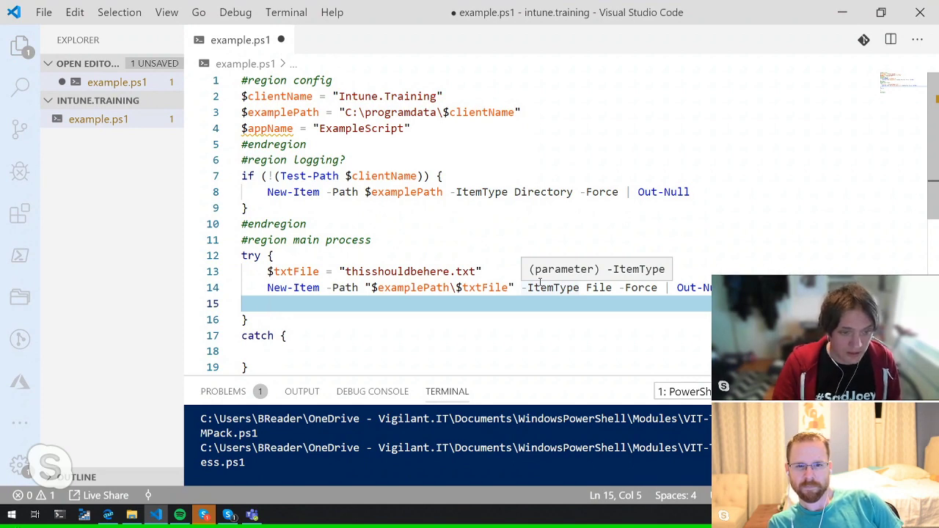
Step: Write the condition if (!(Test-Path "$examplePath\$txtFile"))
text(if ()
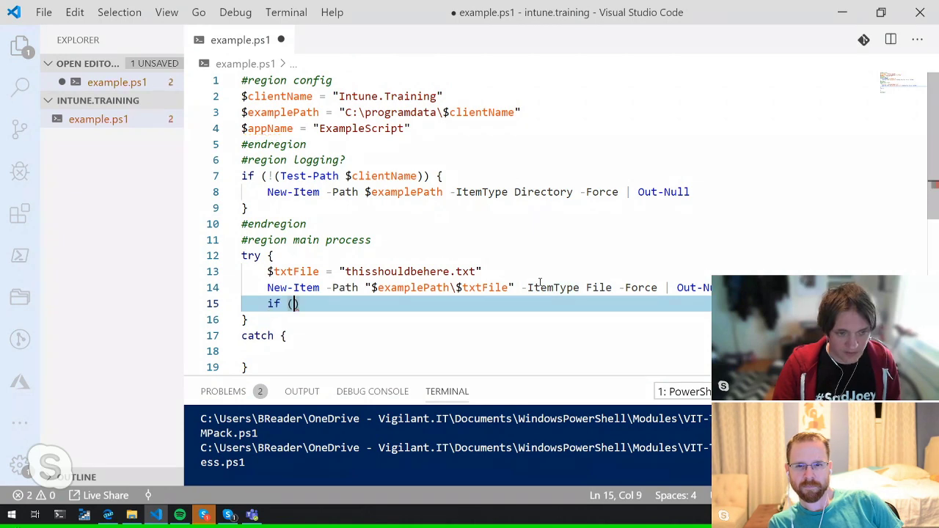
text(Test-Path)
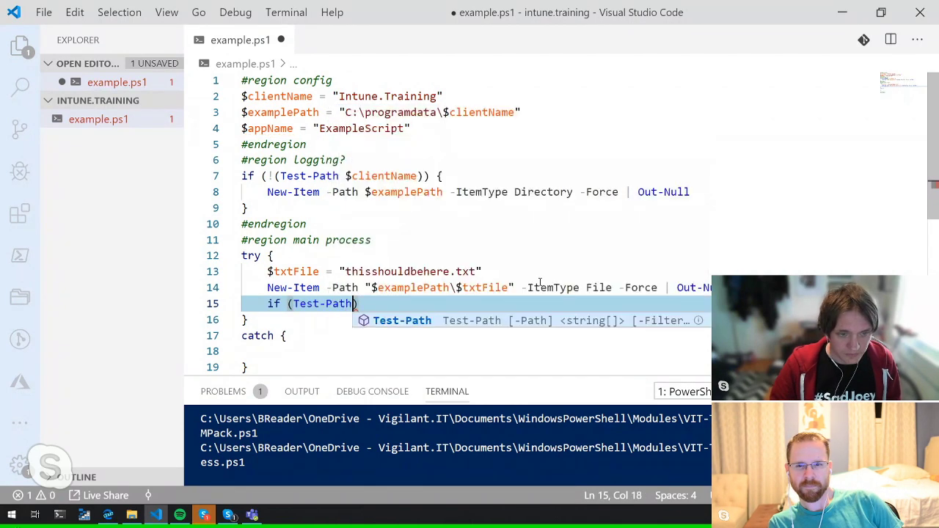
key(Escape)
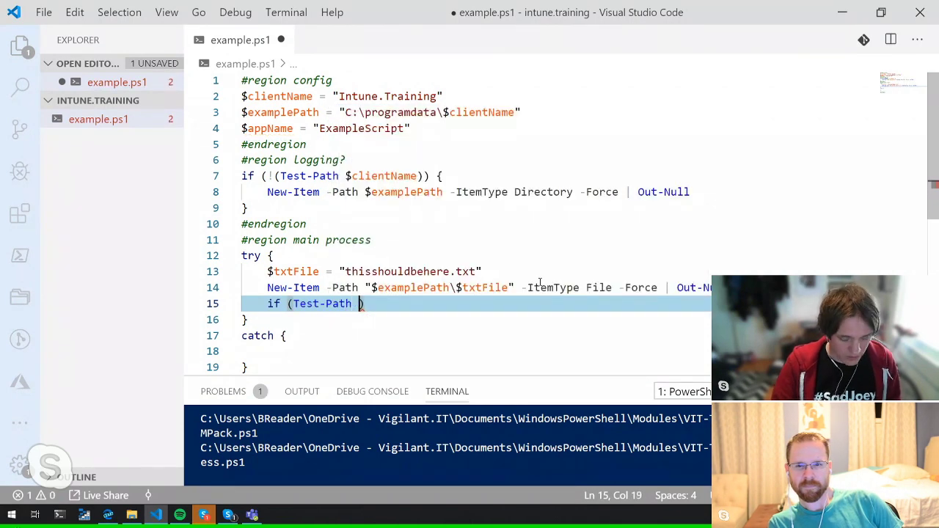
text("$exa)
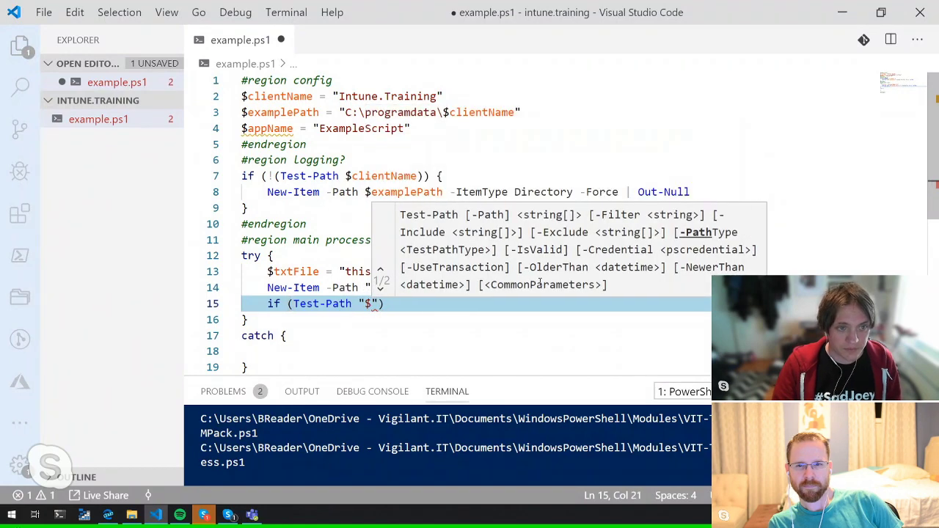
text(mplePath\)
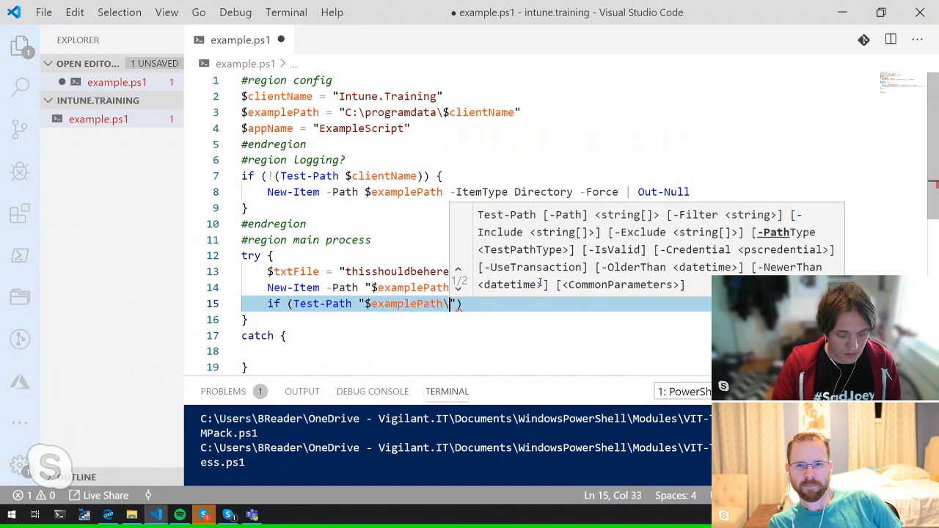
text($txt)
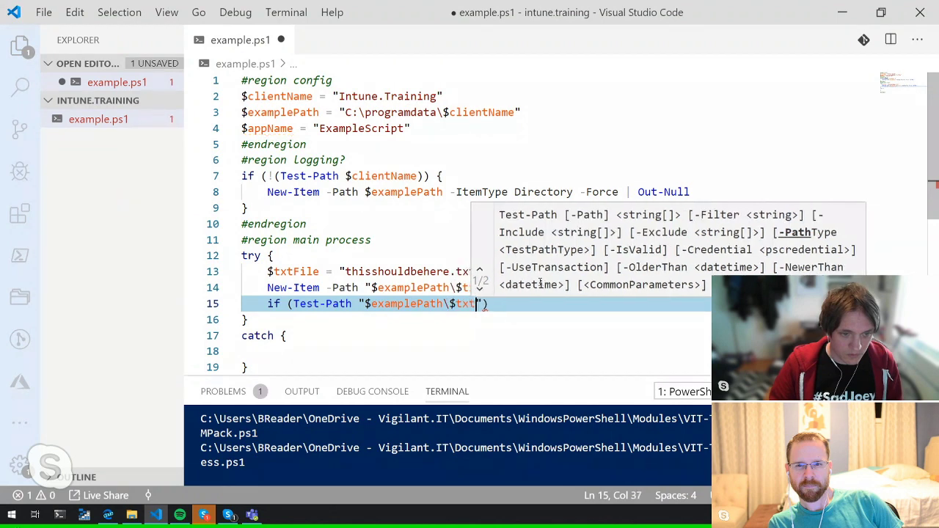
text(File"))
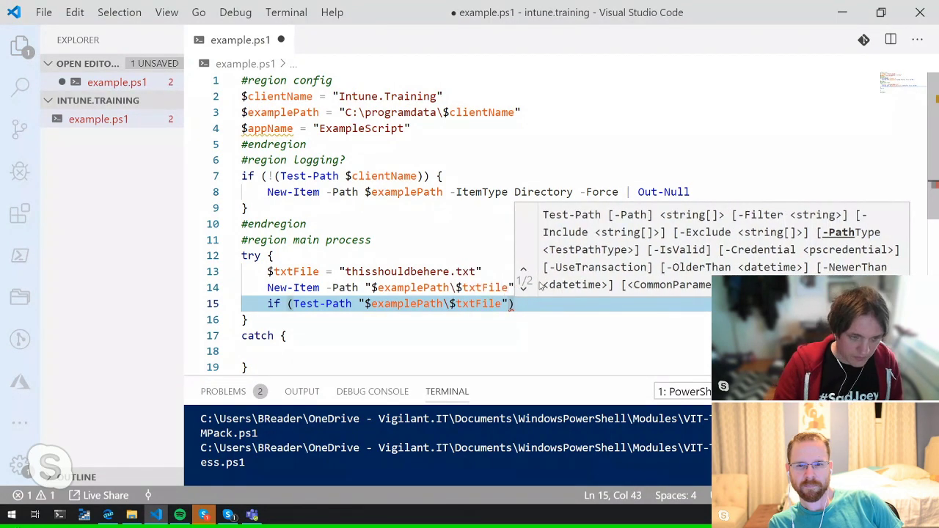
drag(506, 304, 292, 304)
text(()
click(296, 304)
text(!)
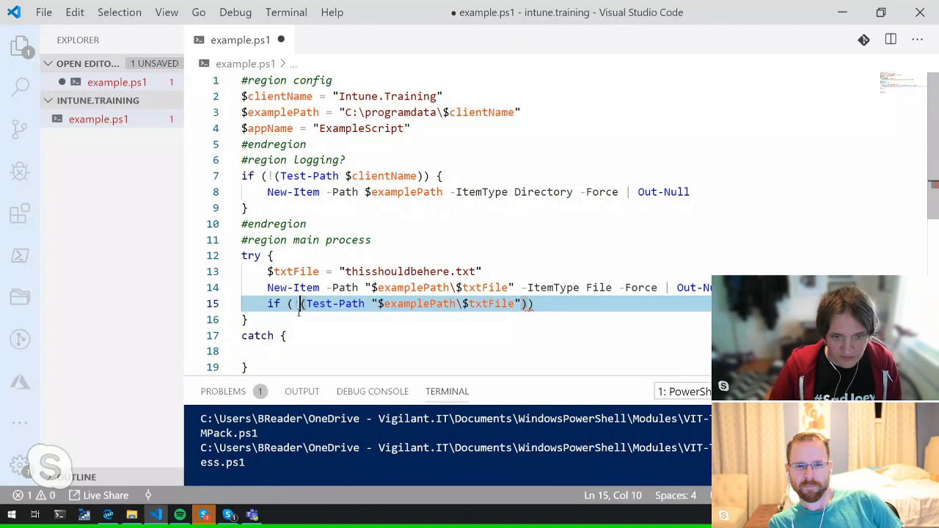
Step: Make the if block Throw "File doesnt exist - you cooked it."
click(568, 307)
text({)
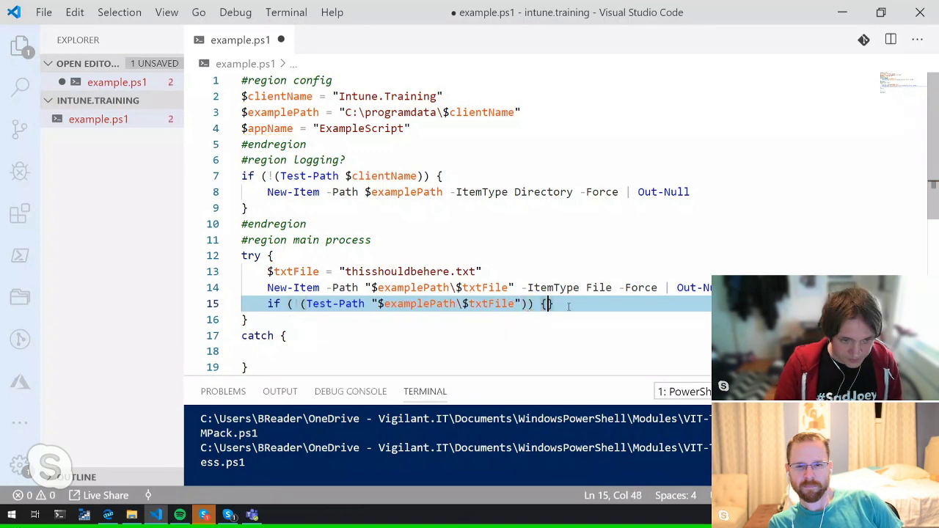
key(Return)
text(Throw)
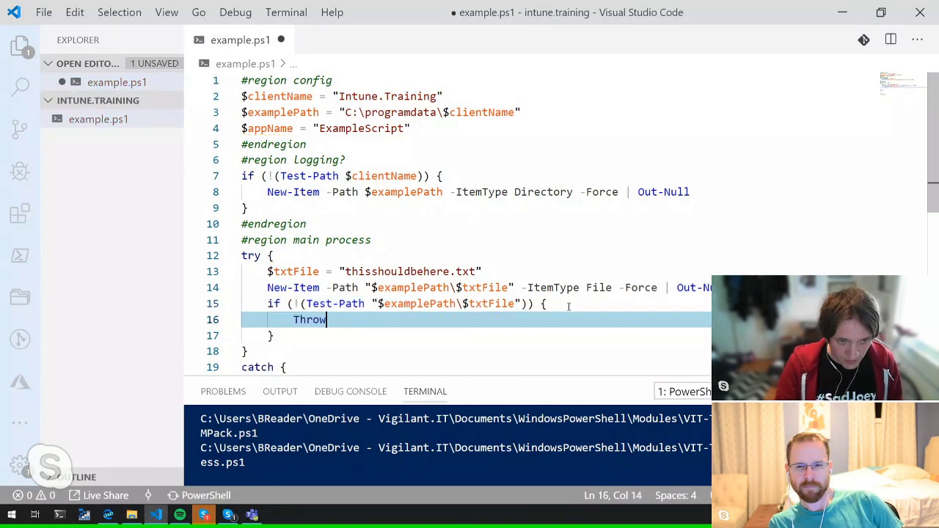
text( ")
text(File doesnt exi)
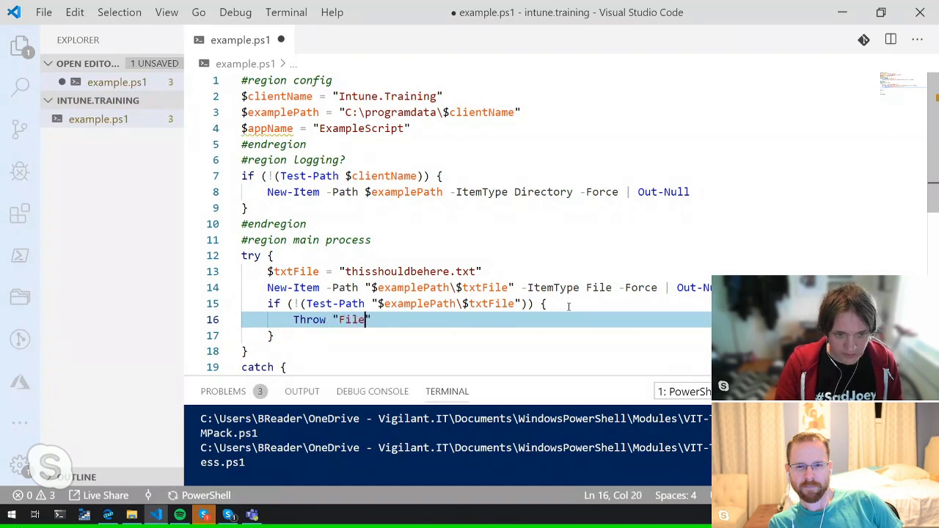
text(st - you)
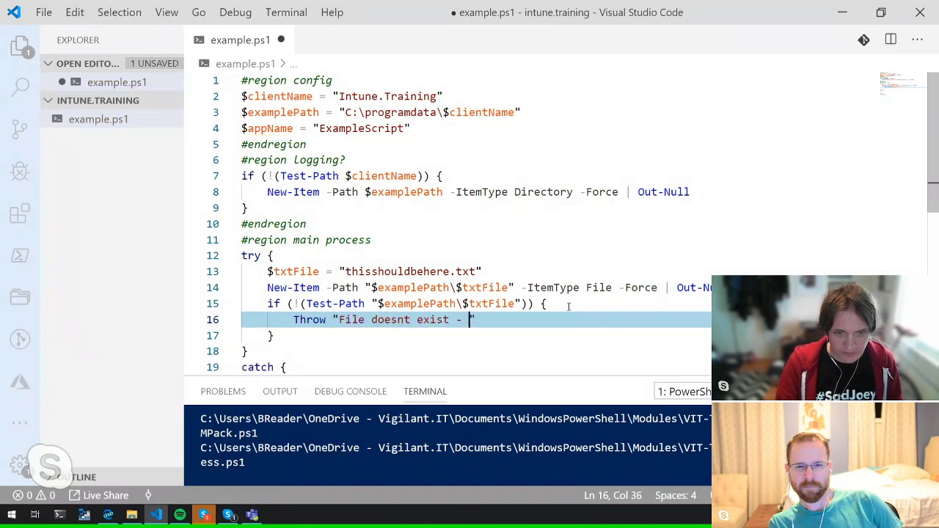
text( cooked it.)
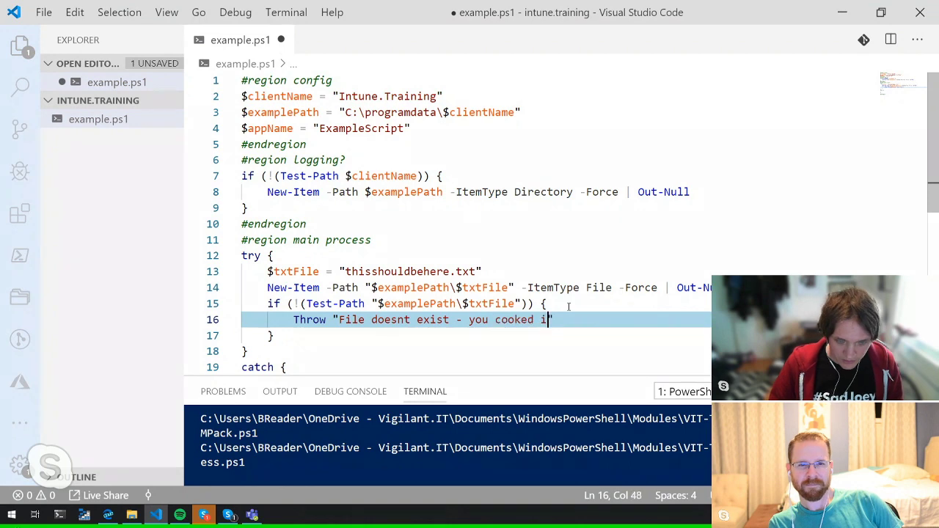
Step: Add -ErrorAction SilentlyContinue to the Test-Path call
click(521, 303)
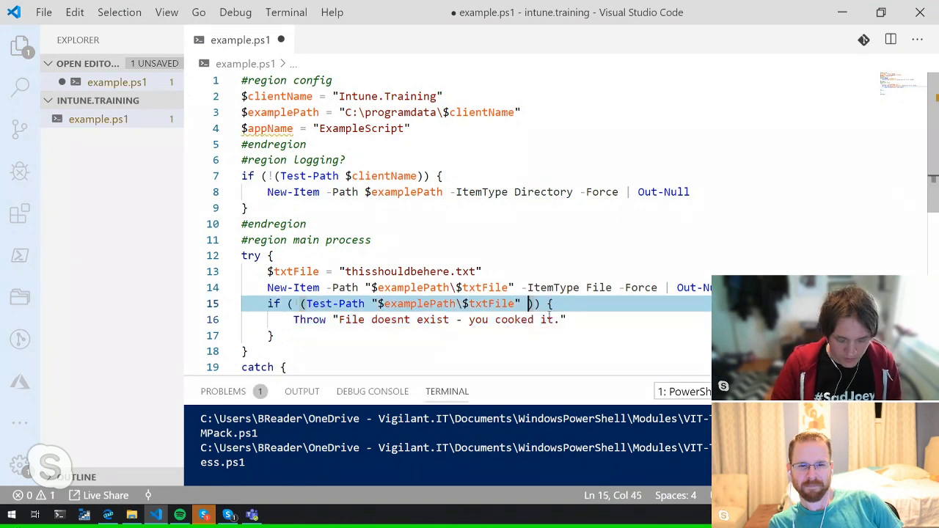
text(-err)
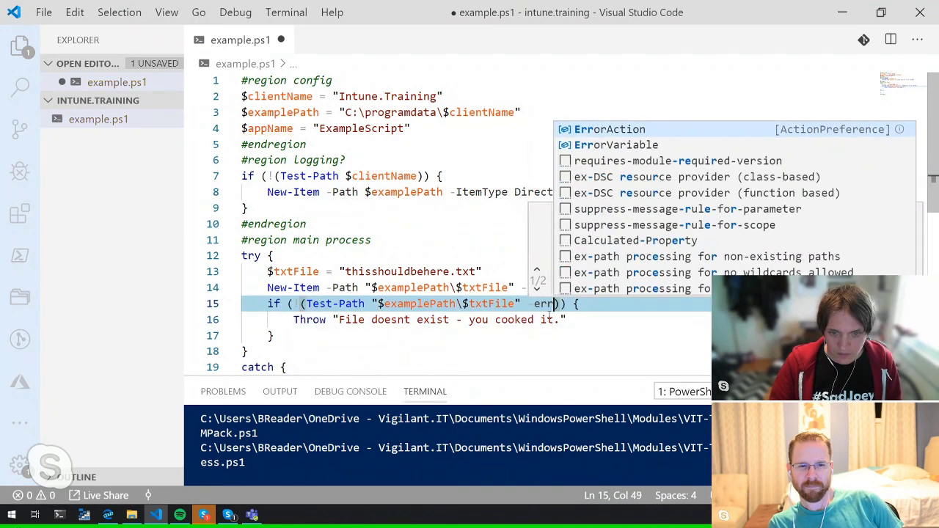
key(Tab)
text(Silen)
key(Tab)
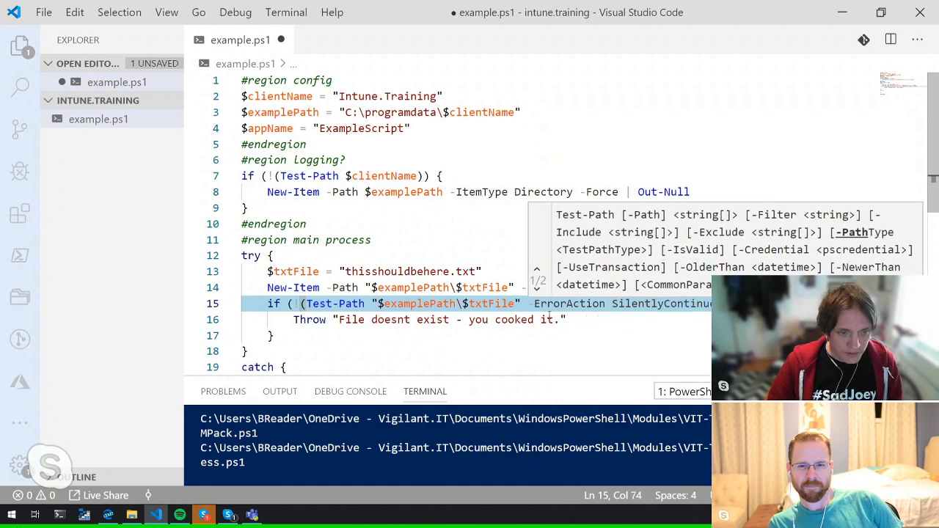
Step: Add an else block that returns $true
click(298, 340)
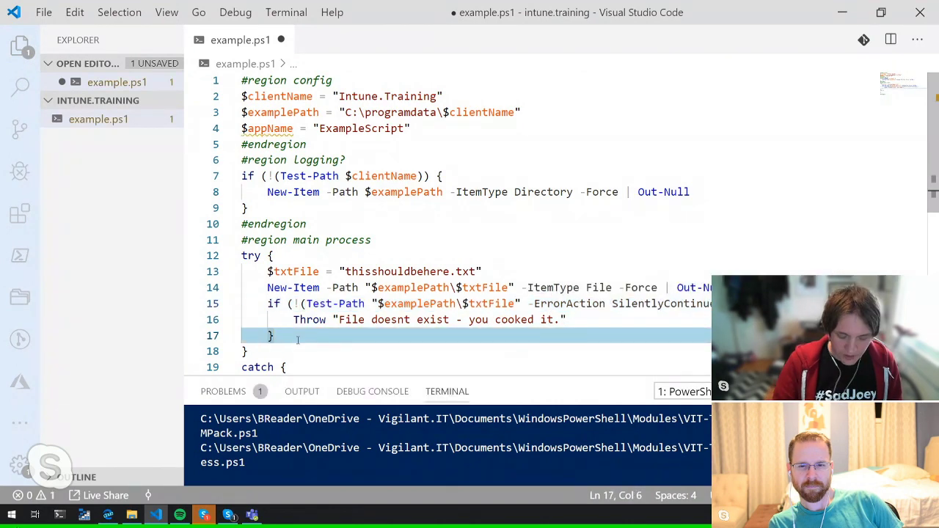
key(Return)
text(else {)
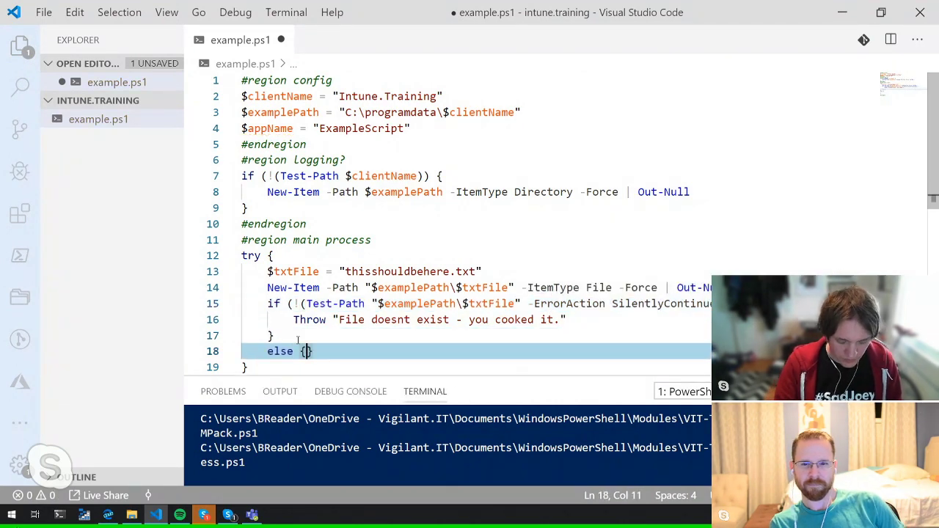
key(Return)
text(R)
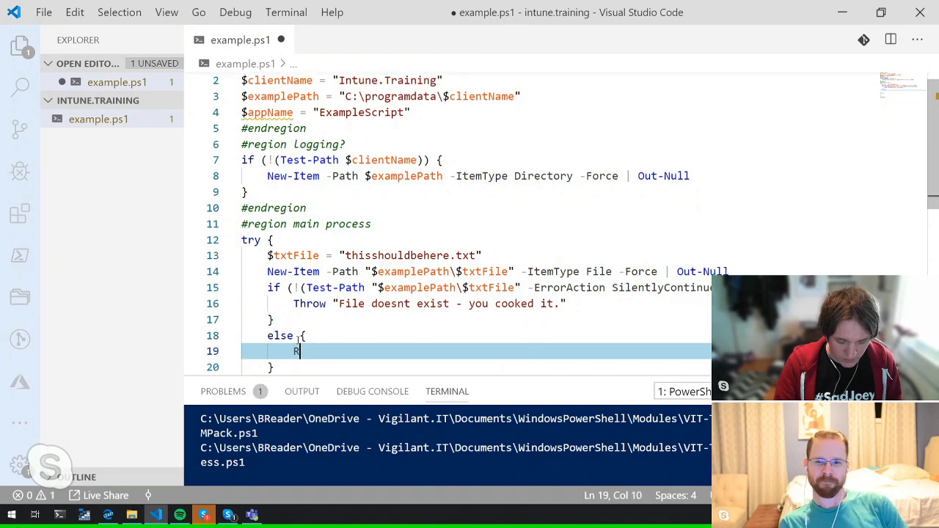
text(eturn $true)
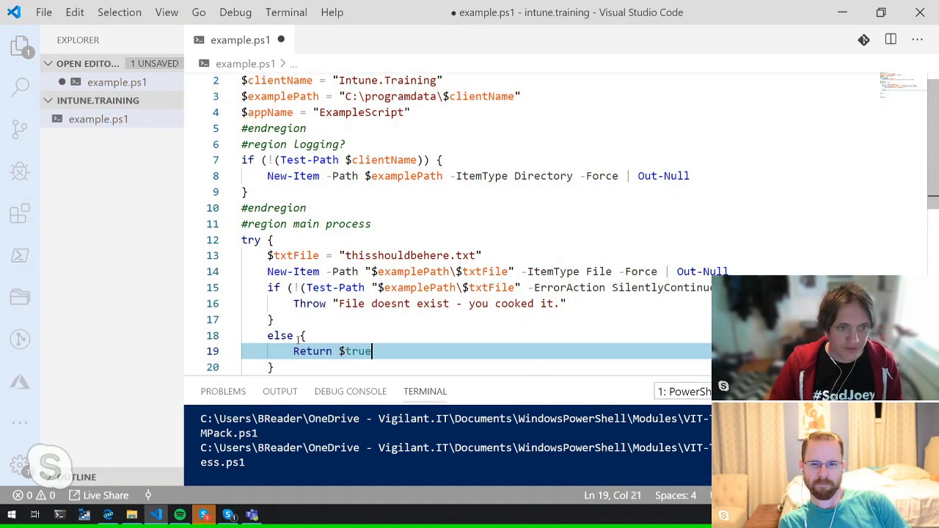
Step: Put Throw $_.exception.Message in the catch block, without the auto-inserted quotes
scroll(299, 336, down, 3)
click(341, 290)
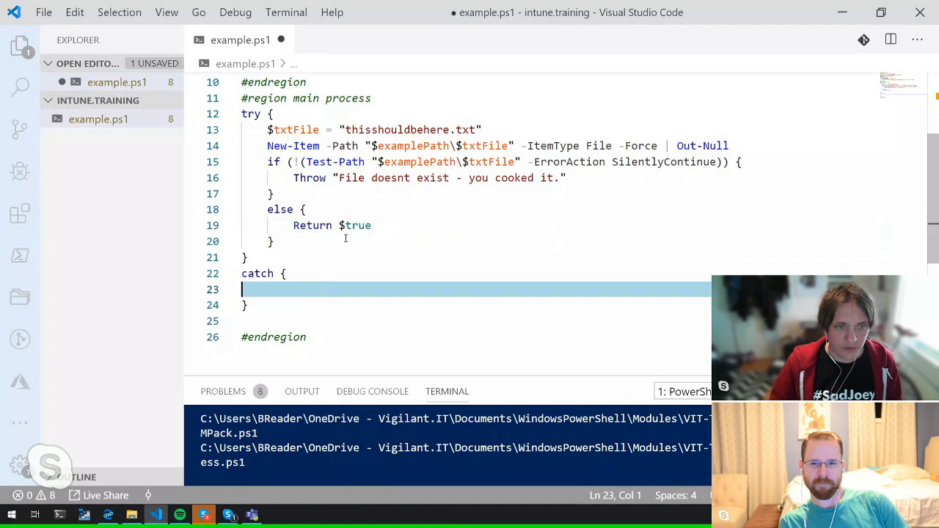
click(326, 178)
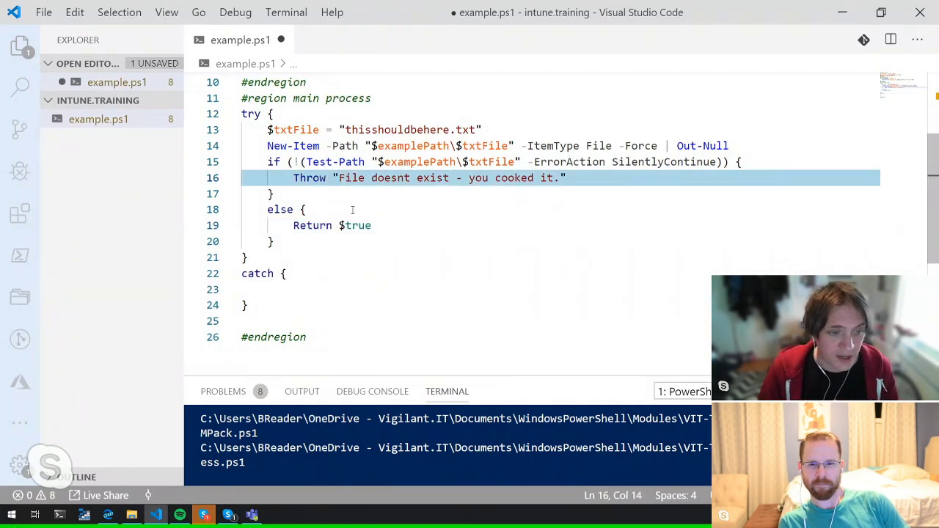
click(288, 289)
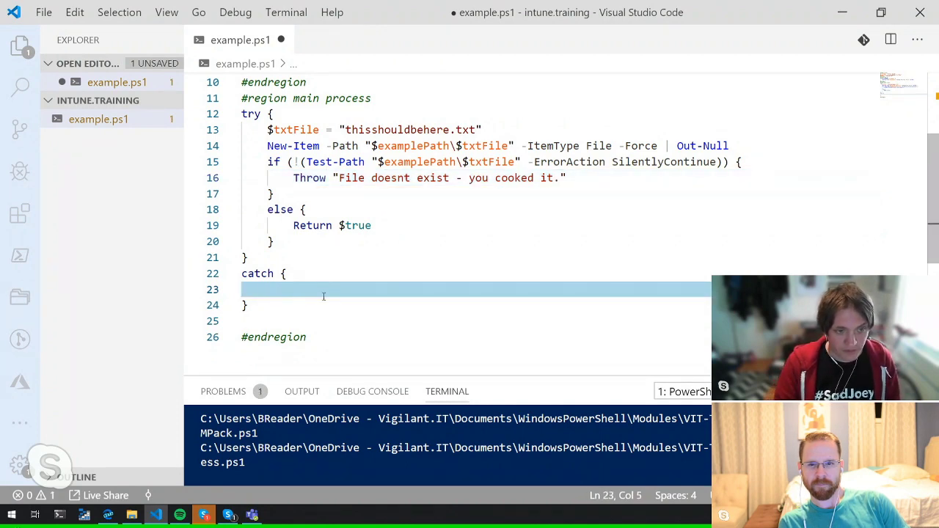
text(Thr)
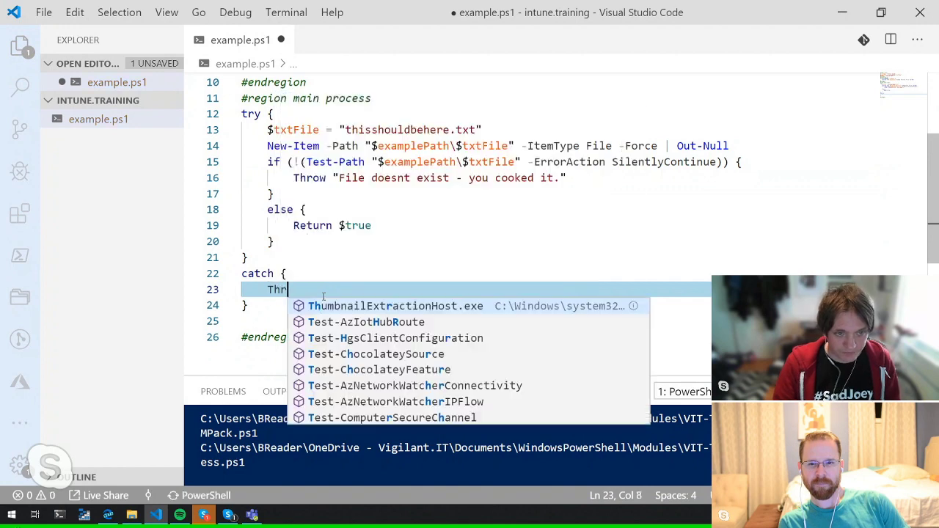
text(ow ")
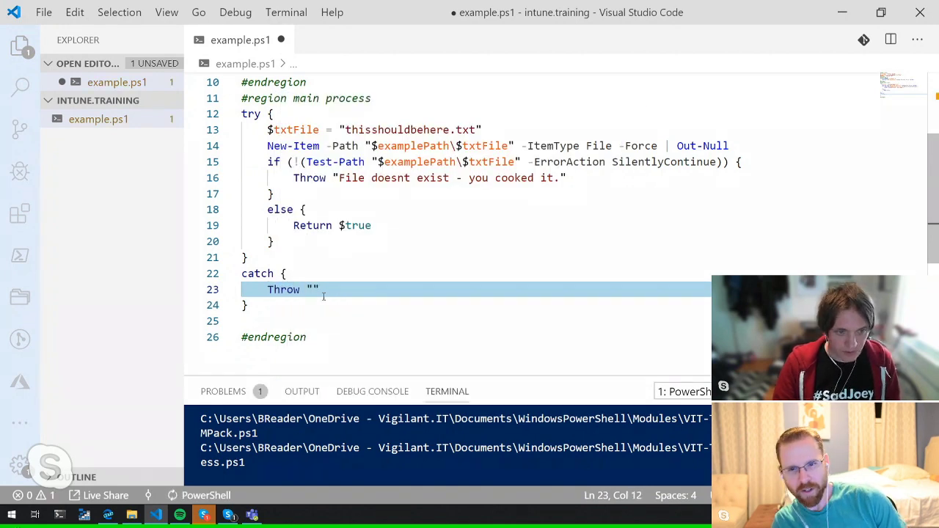
key(BackSpace)
text($_.exce)
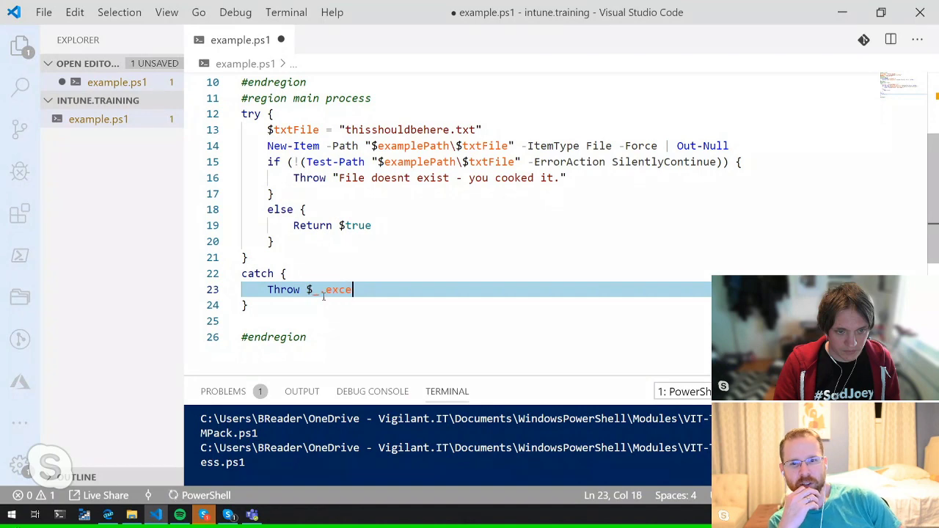
text(ption.Message)
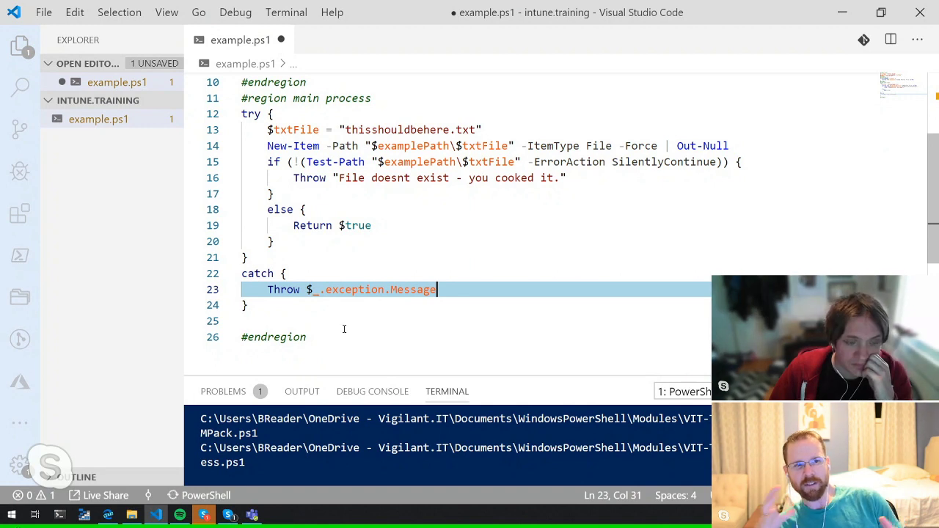
click(295, 290)
click(270, 274)
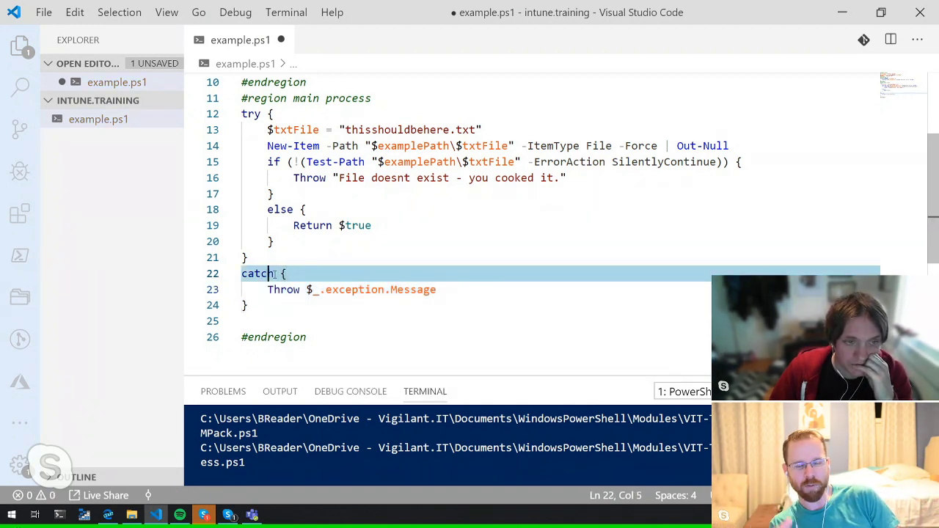
click(276, 274)
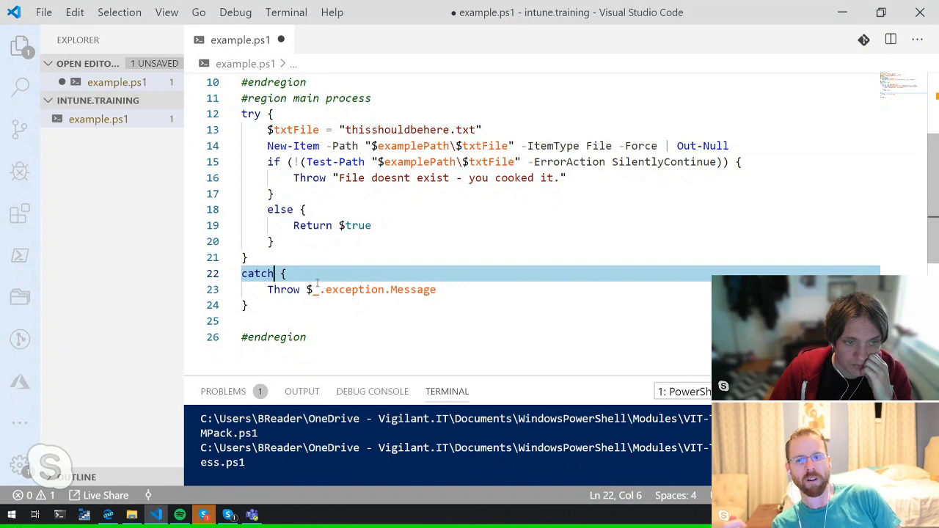
key(End)
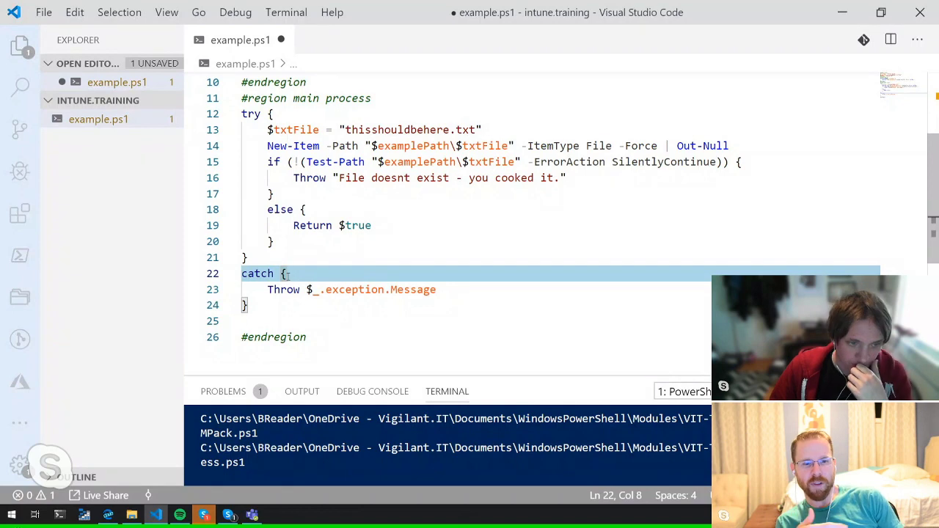
Step: Delete empty line 25 so #endregion directly follows the catch block's closing brace
click(321, 179)
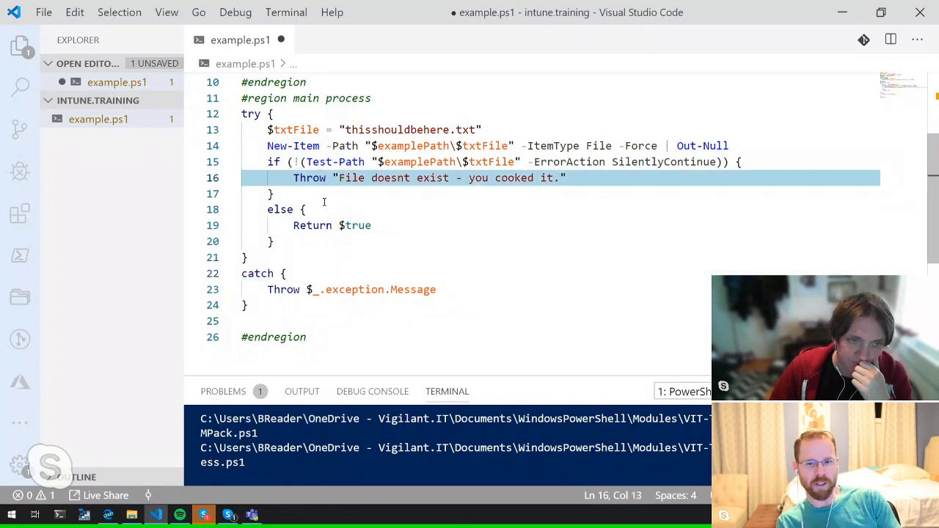
scroll(323, 206, up, 1)
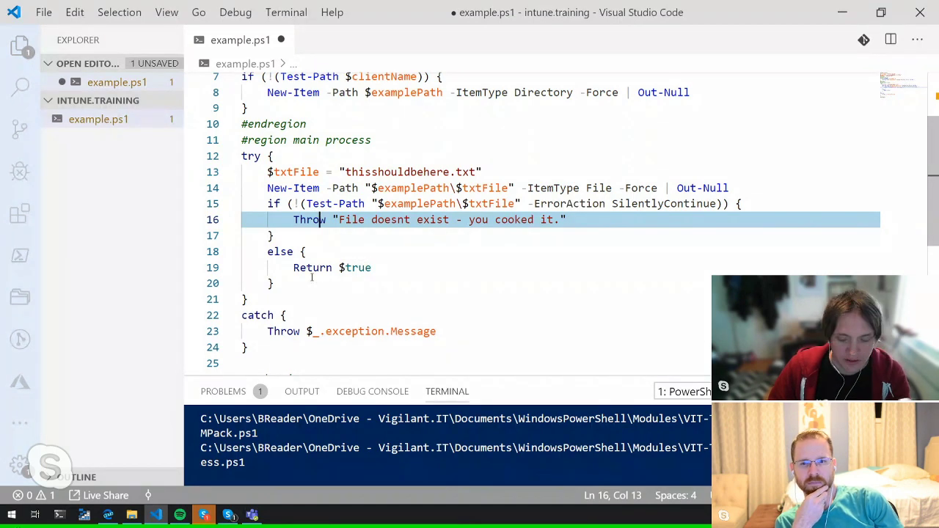
click(297, 320)
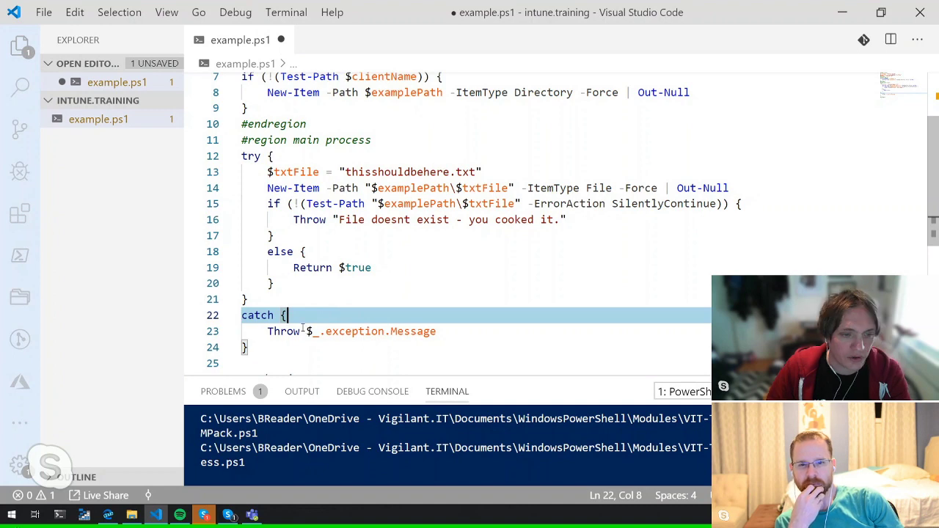
click(306, 331)
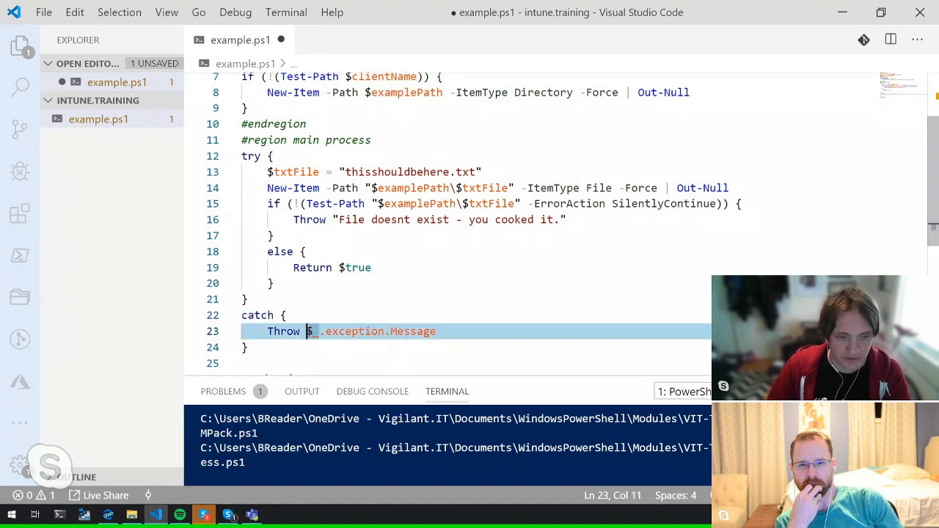
scroll(444, 334, down, 2)
scroll(434, 329, up, 1)
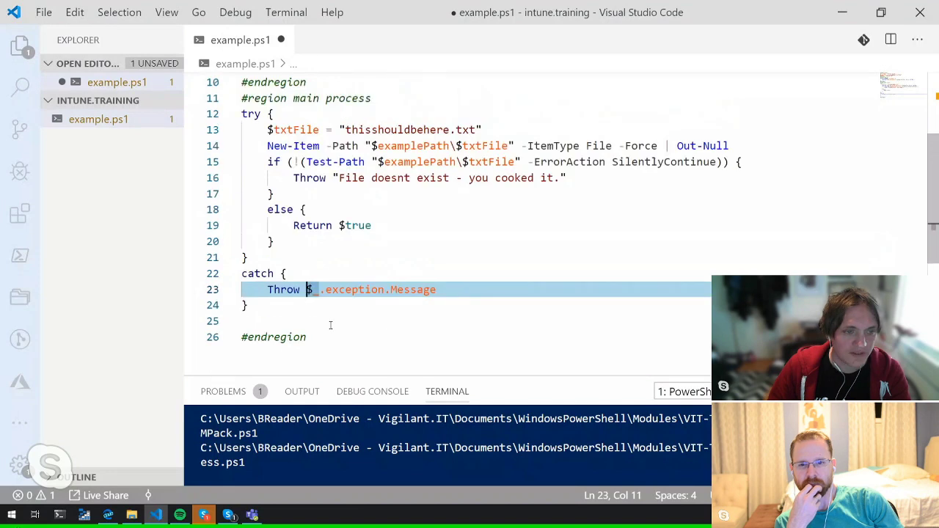
click(330, 325)
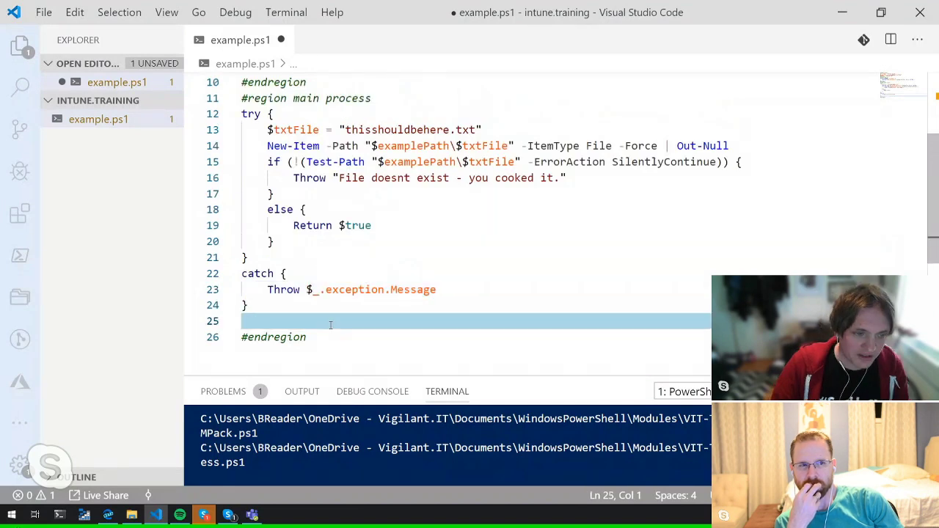
key(BackSpace)
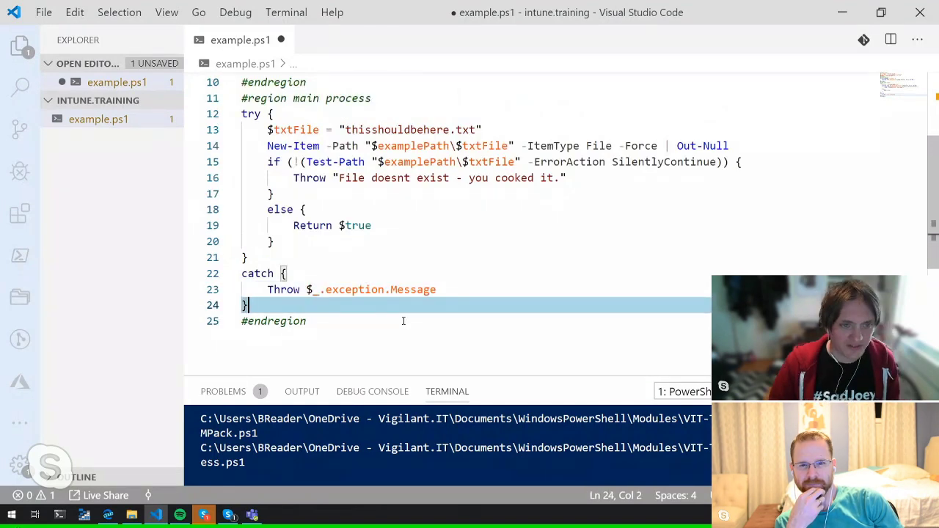
scroll(411, 293, up, 1)
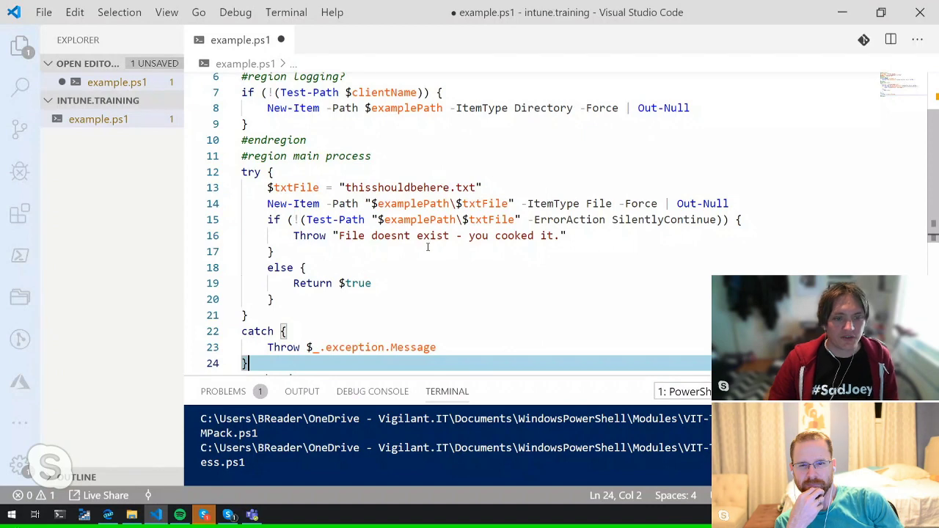
click(515, 219)
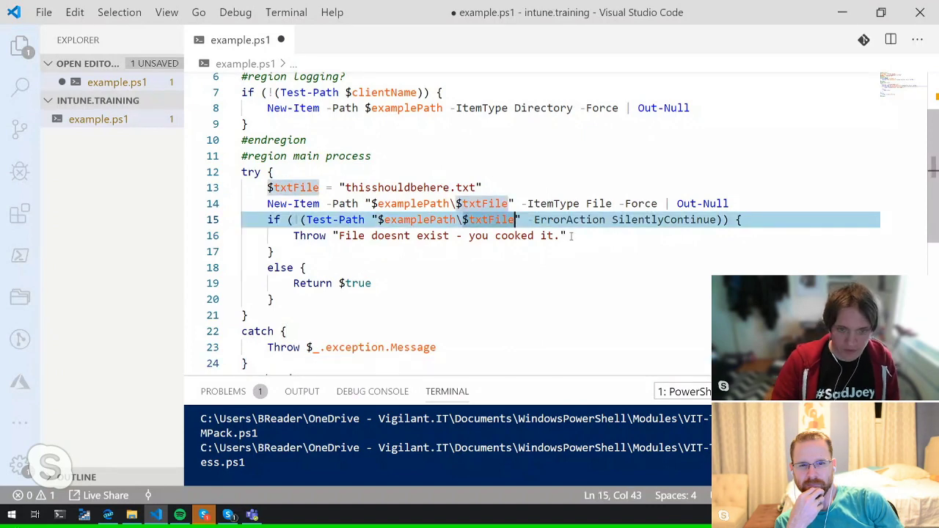
Step: Undo the stray `1 on line 15 and select $txtFile in the New-Item path on line 14
text(`1)
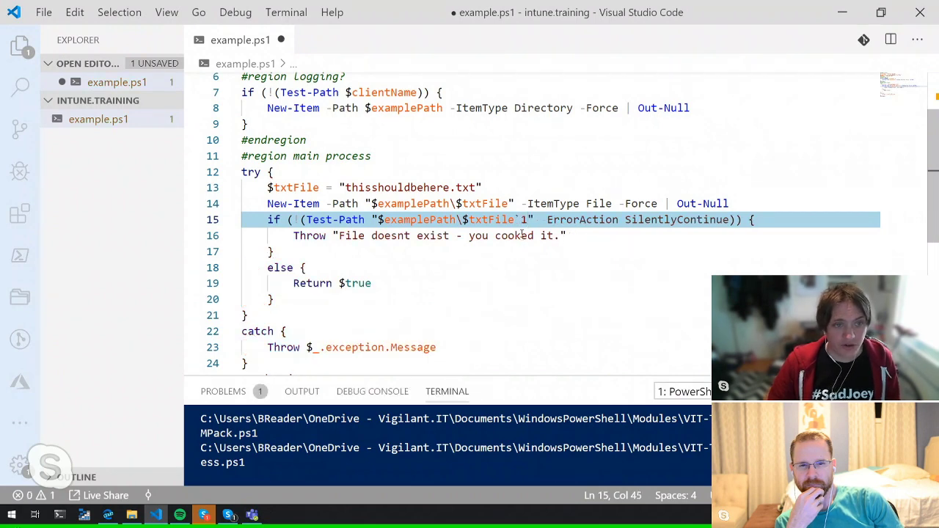
scroll(310, 297, up, 2)
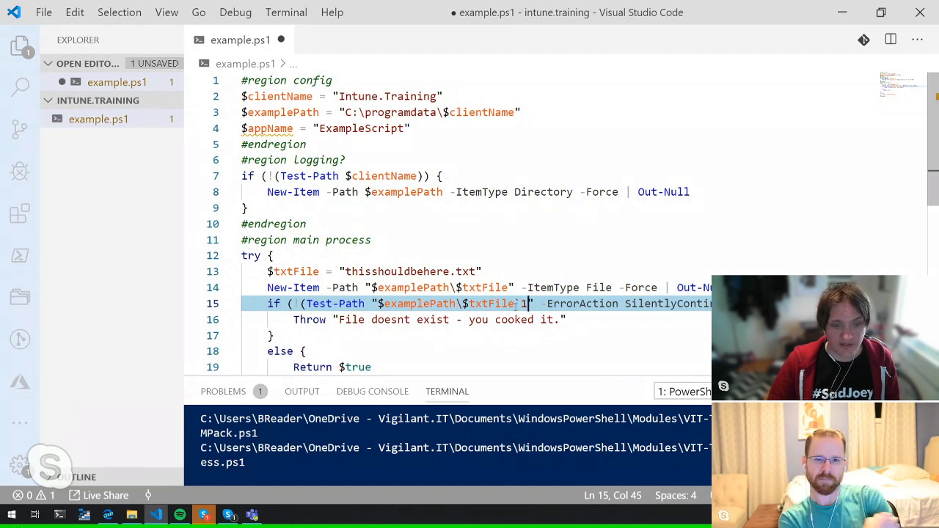
drag(507, 288, 487, 288)
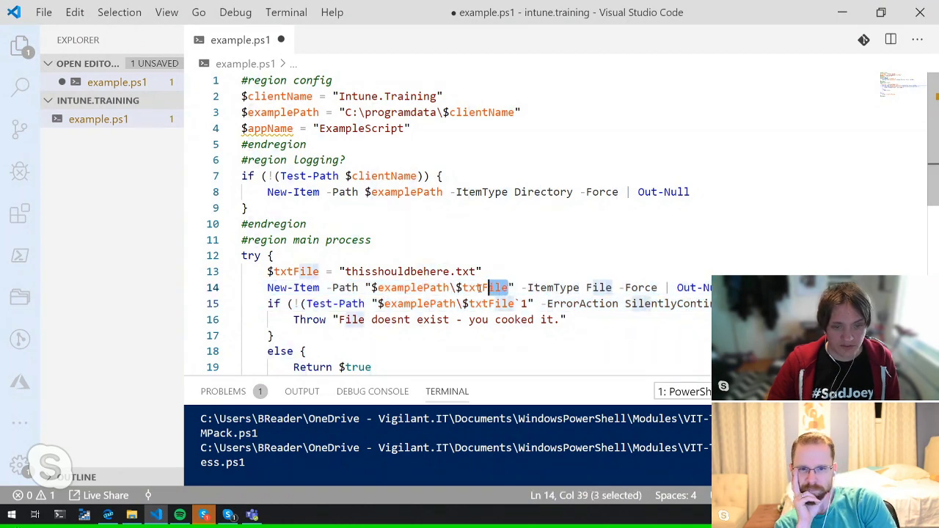
key(ctrl+shift+Left)
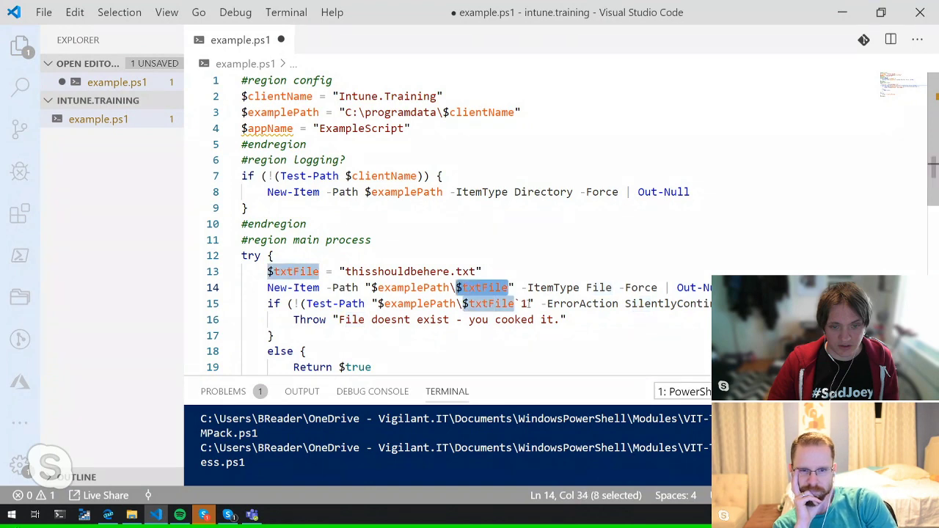
key(ctrl+z)
key(ctrl+shift+Left)
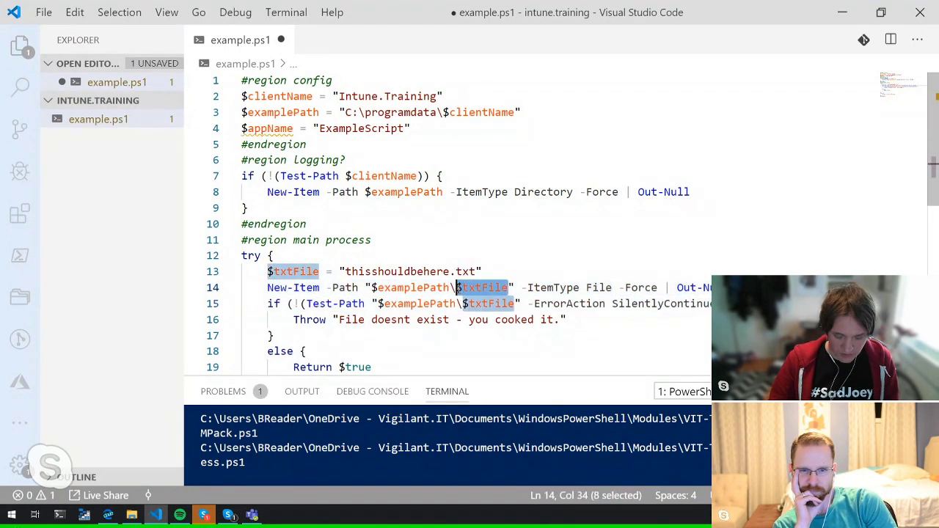
Step: Replace $txtFile with somefile.txt so New-Item creates $examplePath\somefile.txt, and save example.ps1
text("this)
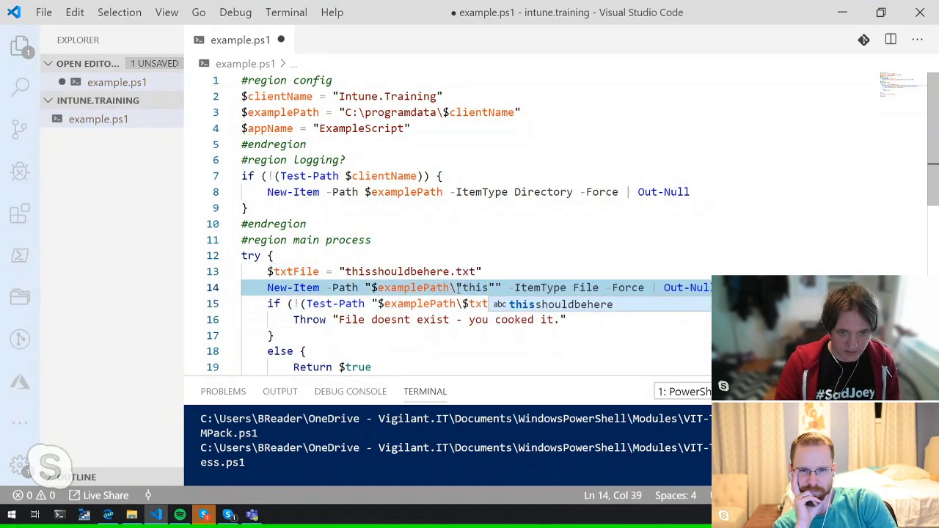
key(BackSpace)
key(BackSpace)
key(BackSpace)
key(BackSpace)
key(BackSpace)
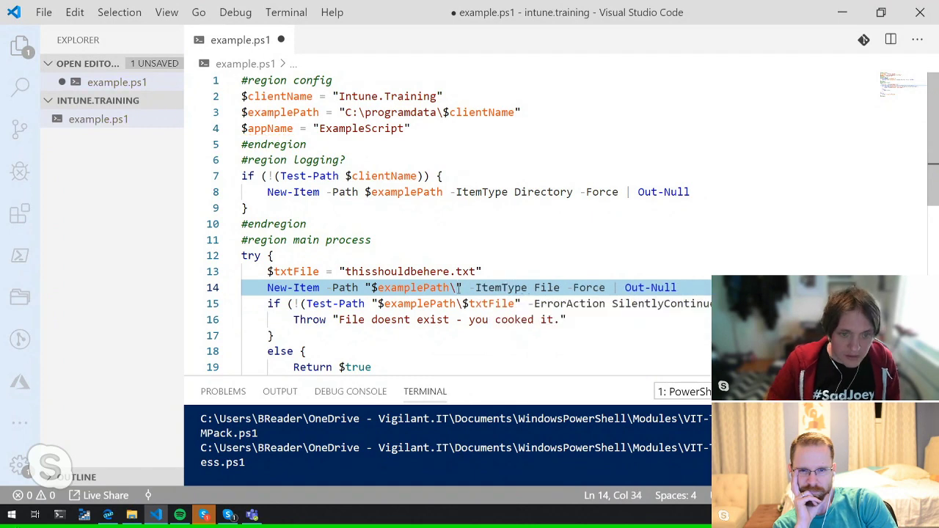
text(somefile.tx)
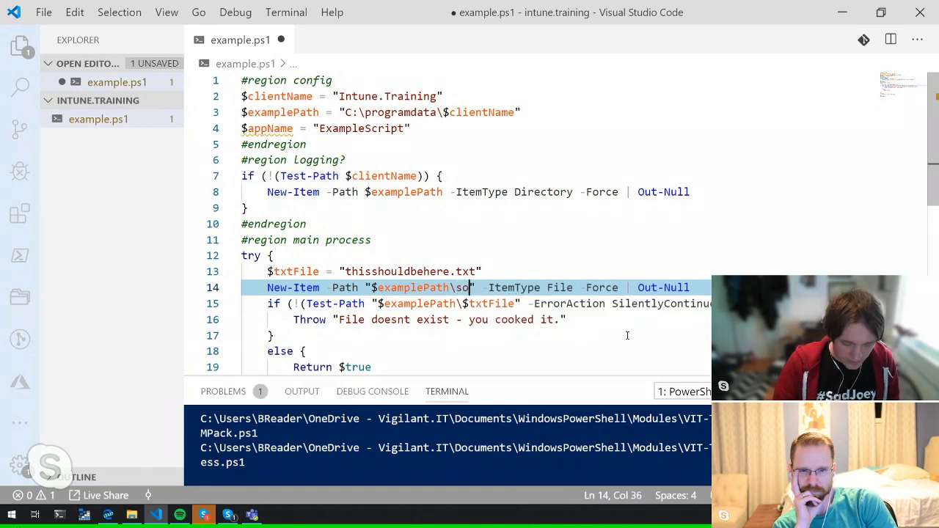
text(t)
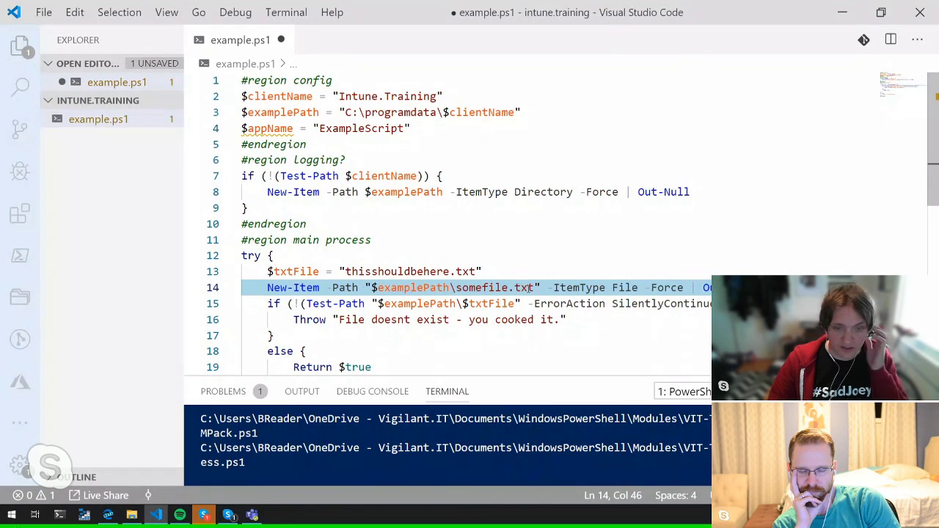
scroll(369, 287, down, 3)
scroll(448, 300, up, 3)
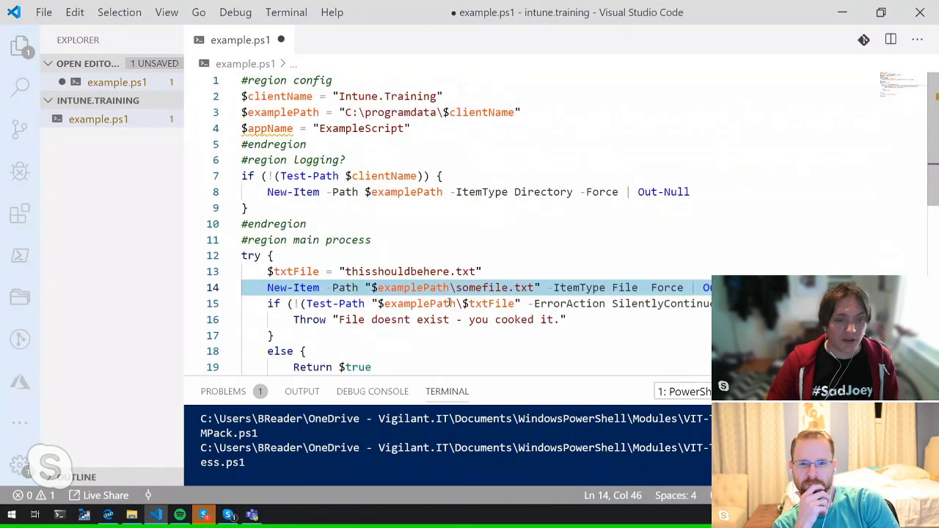
key(F5)
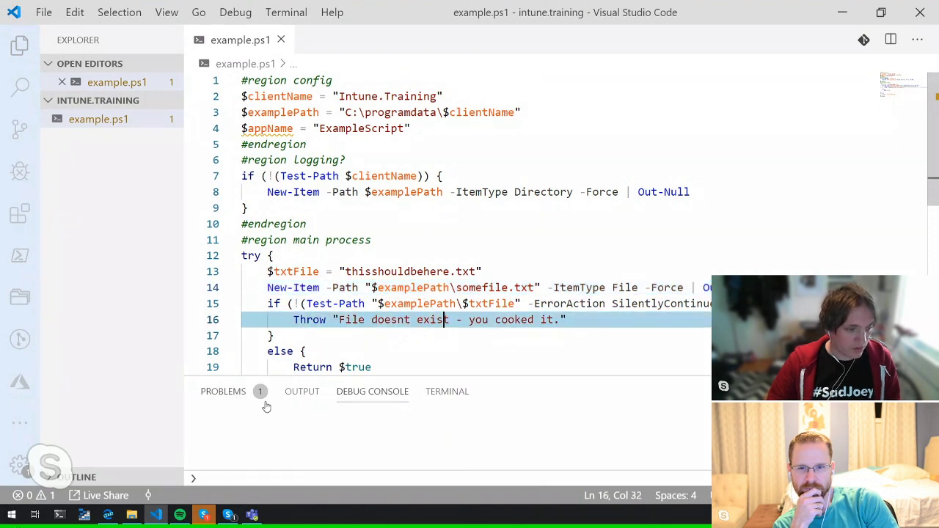
Step: Under Intune Device configuration > PowerShell scripts, add a script named FailingExample and continue to Script settings
click(120, 518)
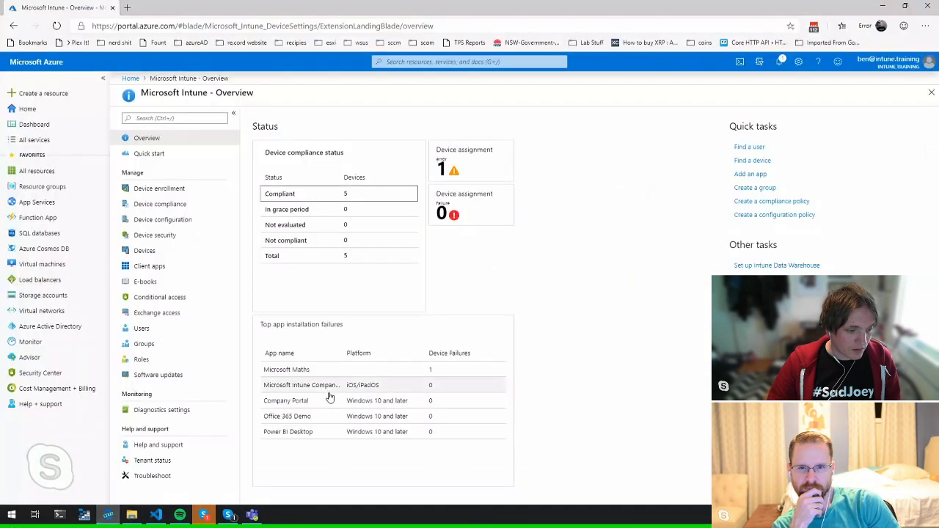
click(182, 221)
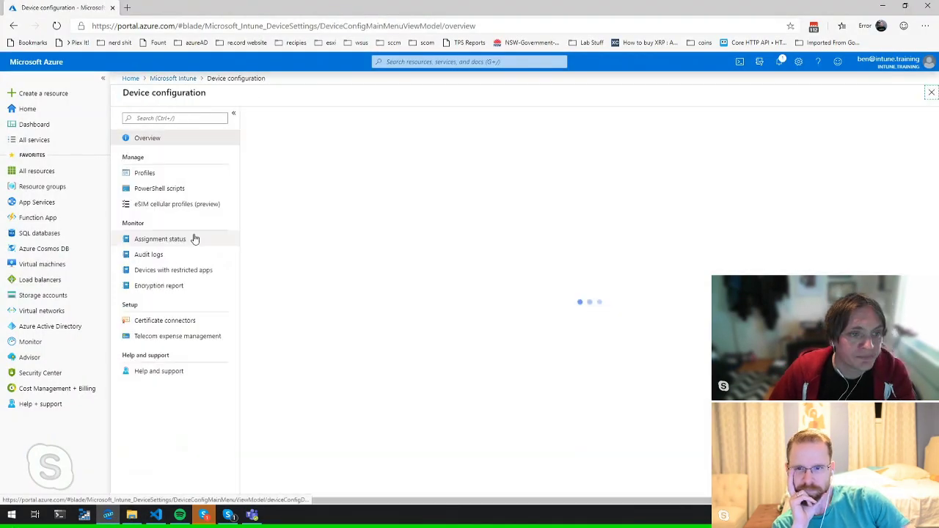
click(162, 188)
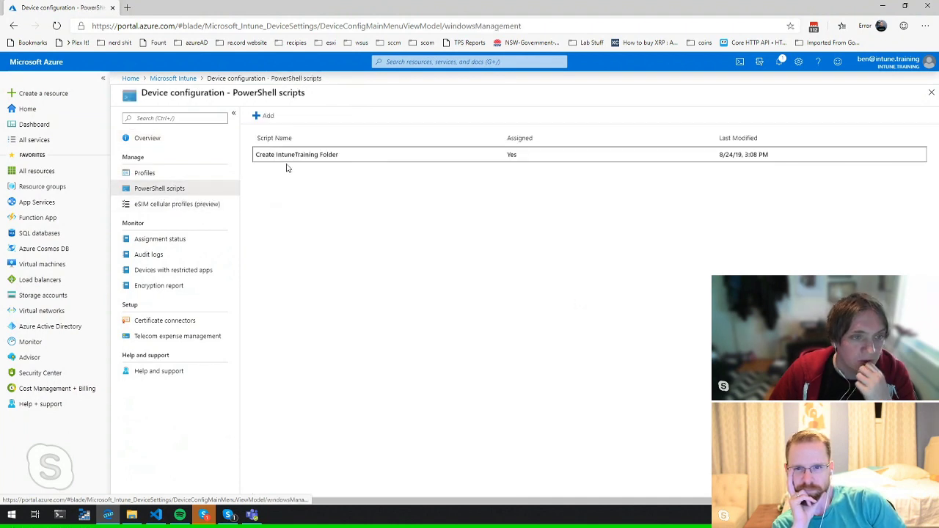
click(264, 117)
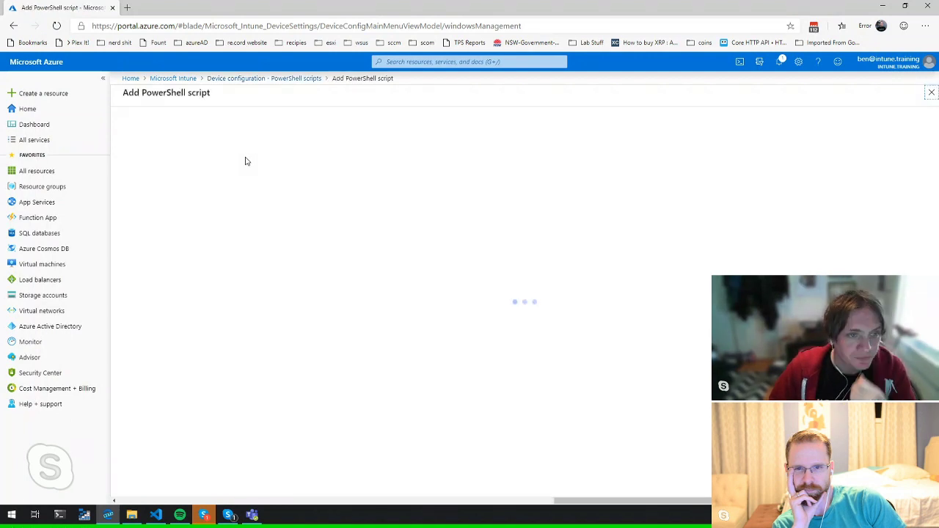
click(293, 145)
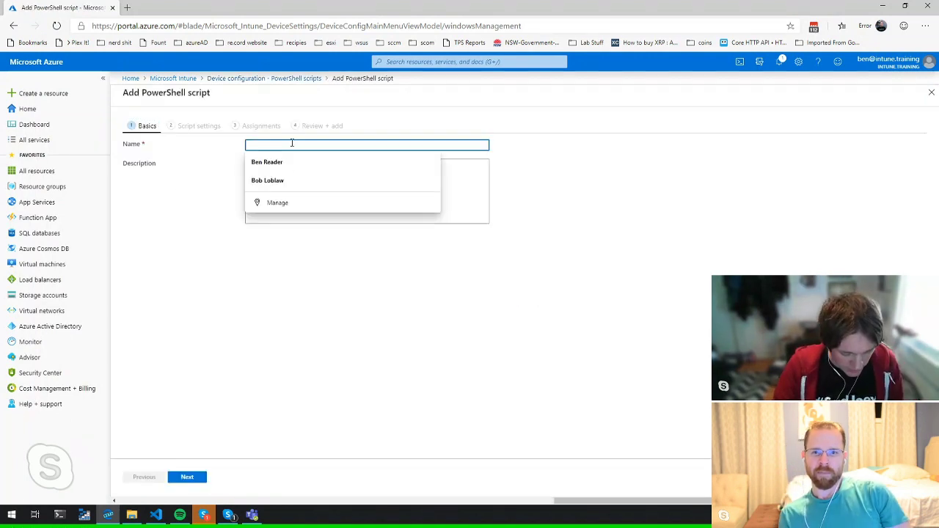
text(Failing)
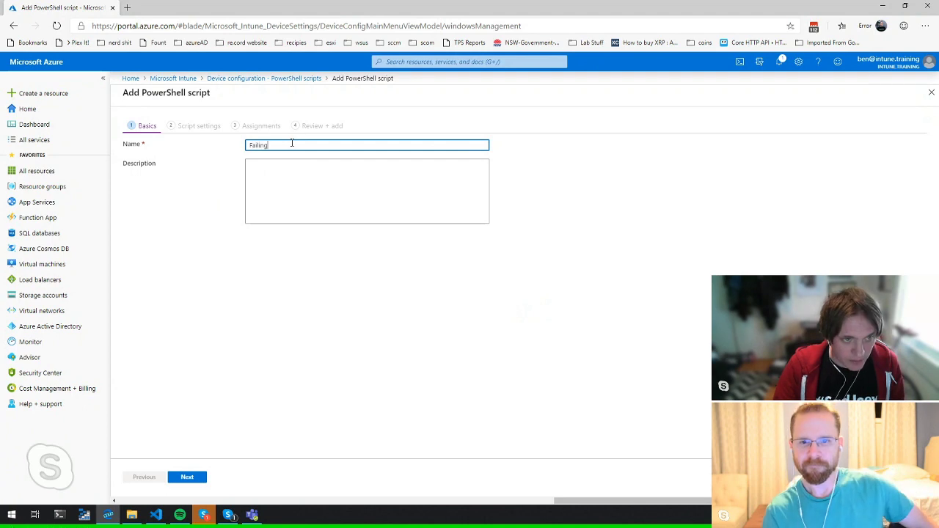
text(Example)
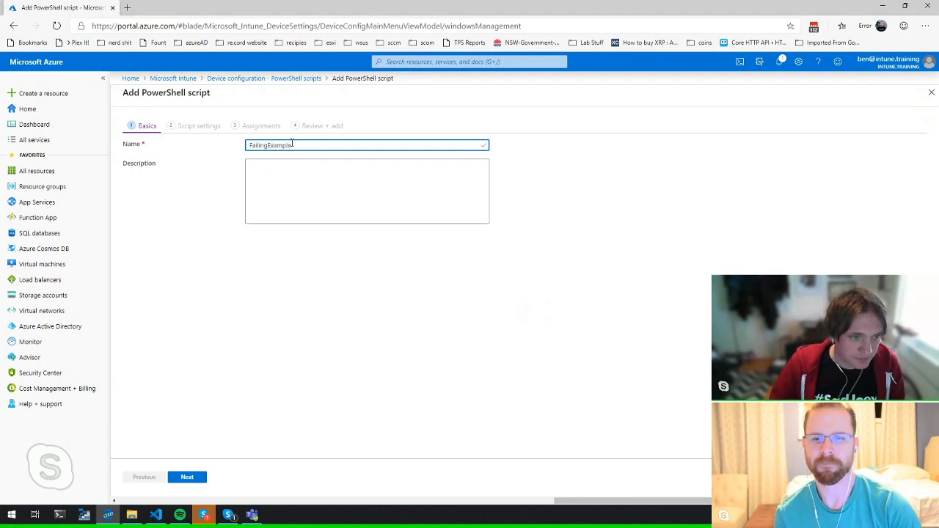
click(185, 477)
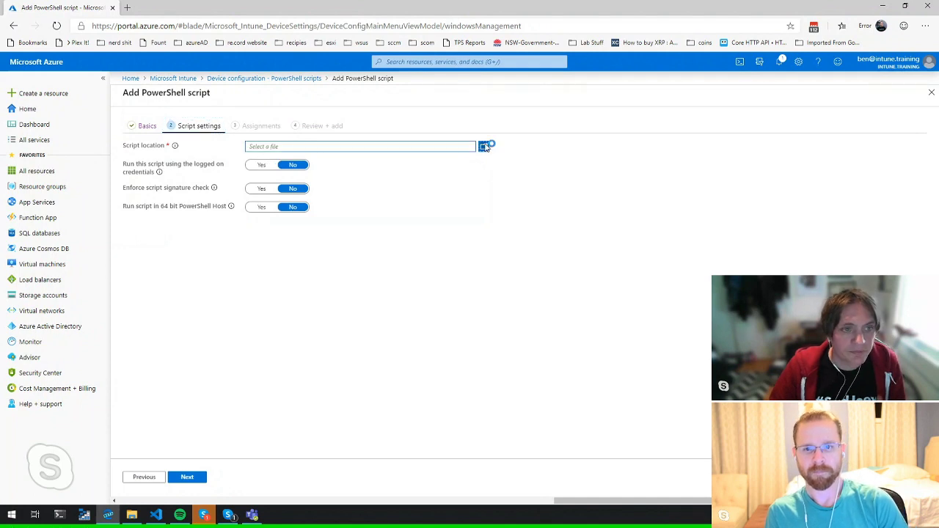
Step: Cancel the Script location file picker without choosing a file and go back to example.ps1 in VS Code
click(484, 147)
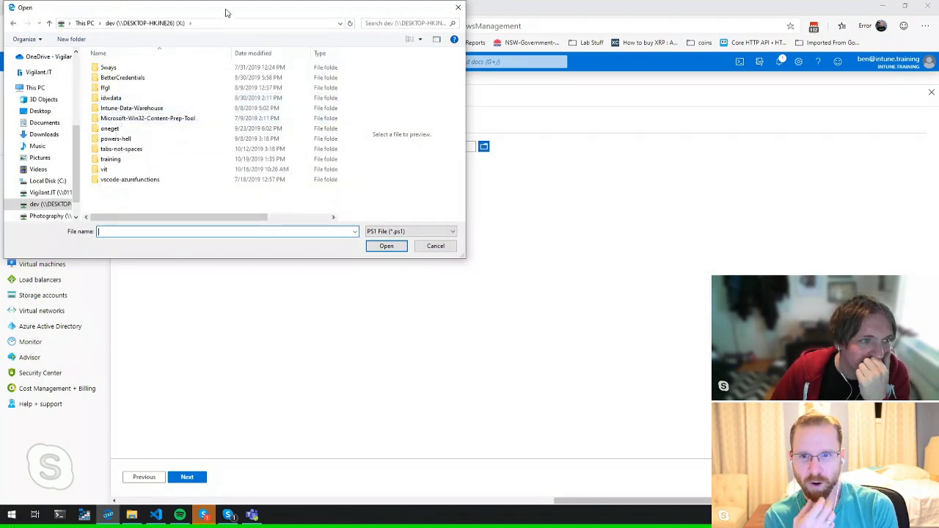
drag(226, 12, 550, 182)
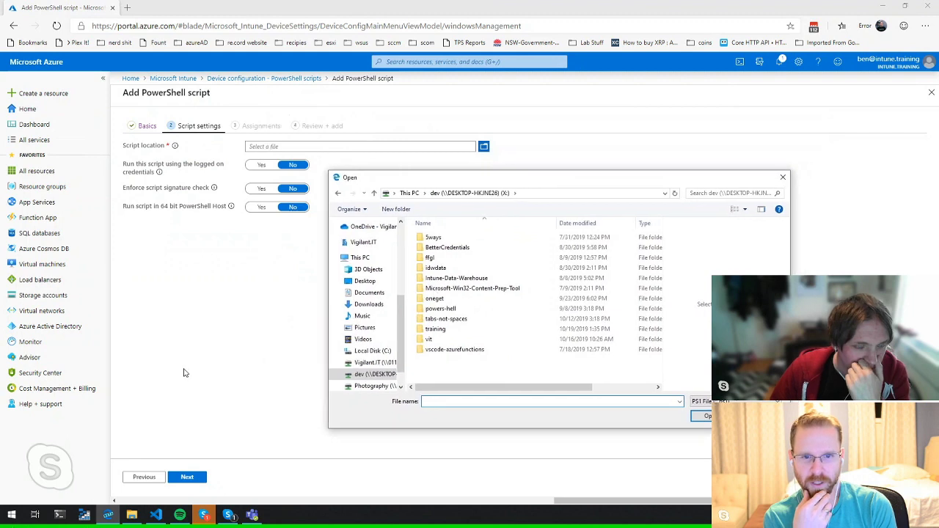
key(Escape)
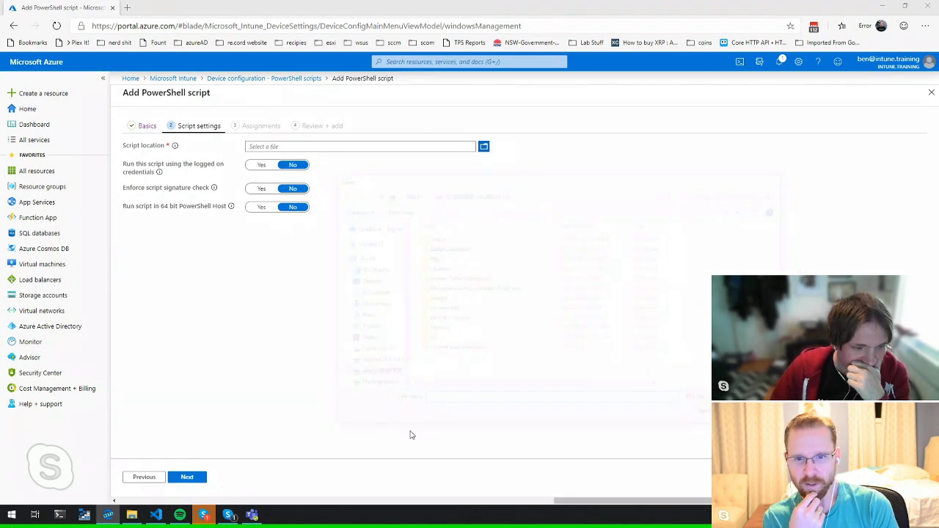
mouse_move(157, 518)
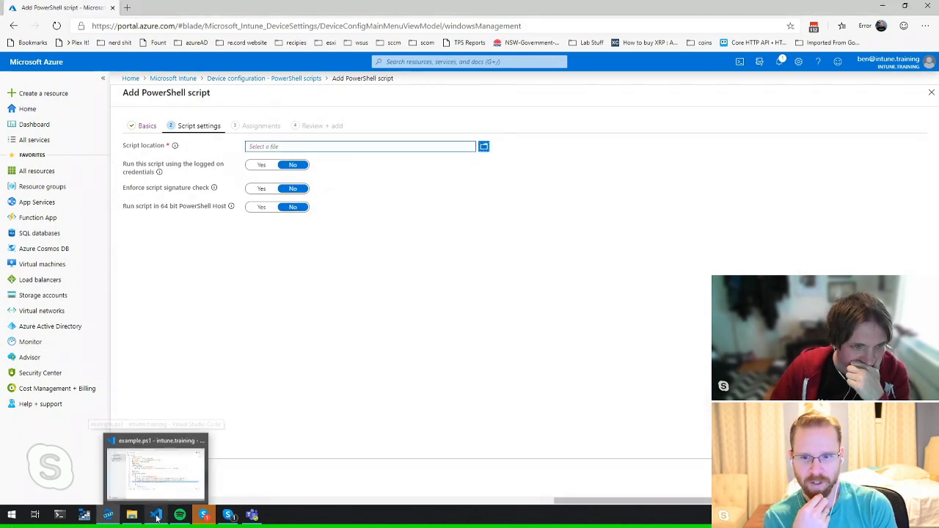
click(157, 518)
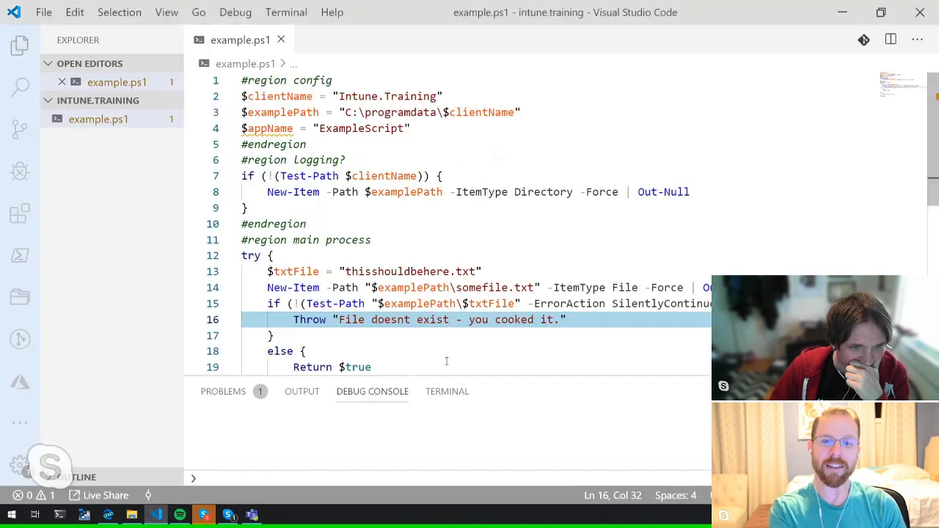
Step: Run all of example.ps1 in the PowerShell terminal, producing the 'File doesnt exist - you cooked it.' error
click(471, 348)
scroll(377, 334, down, 3)
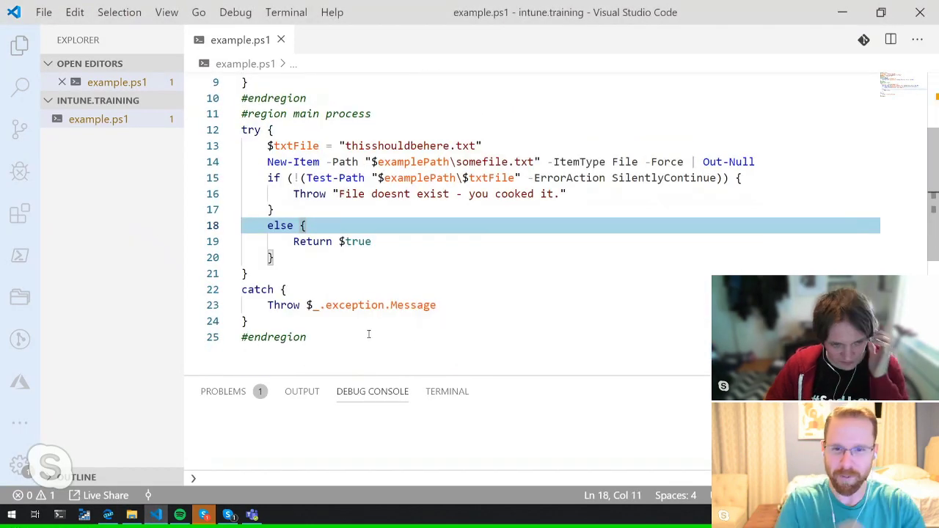
click(358, 336)
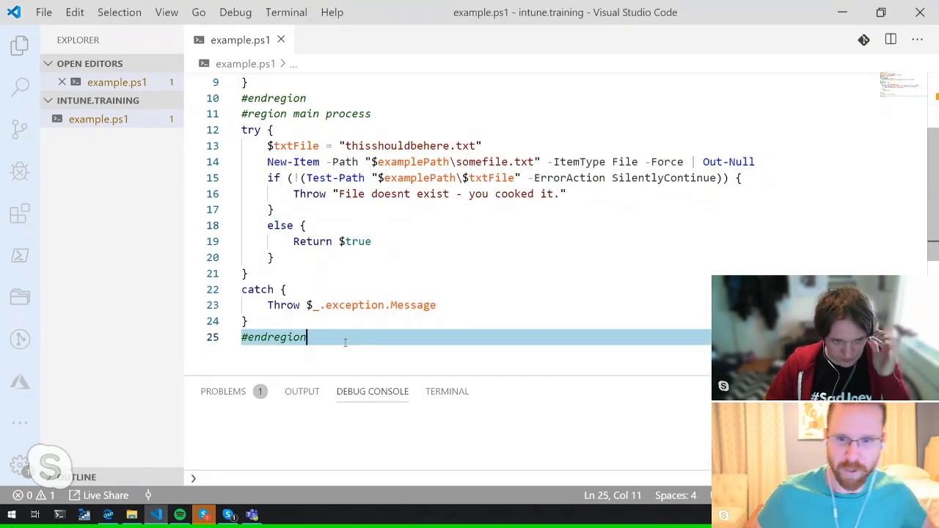
drag(421, 375, 423, 359)
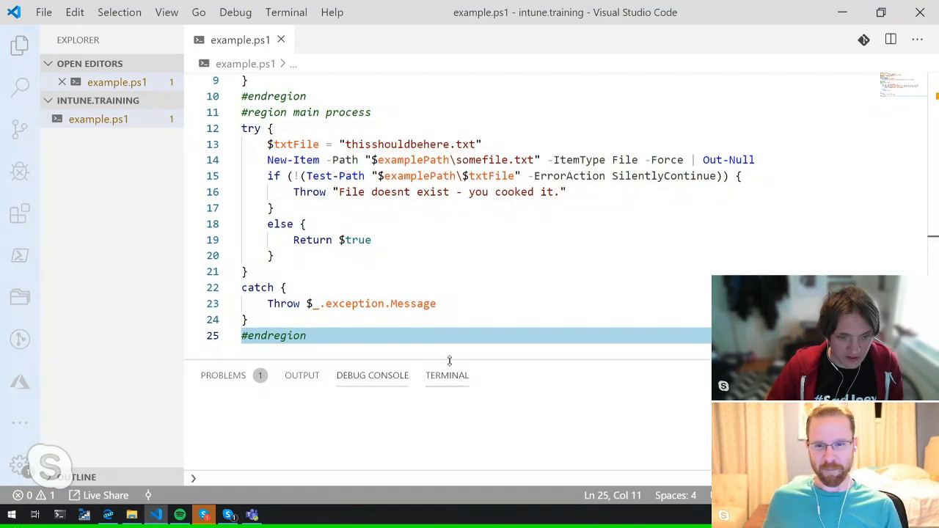
click(447, 375)
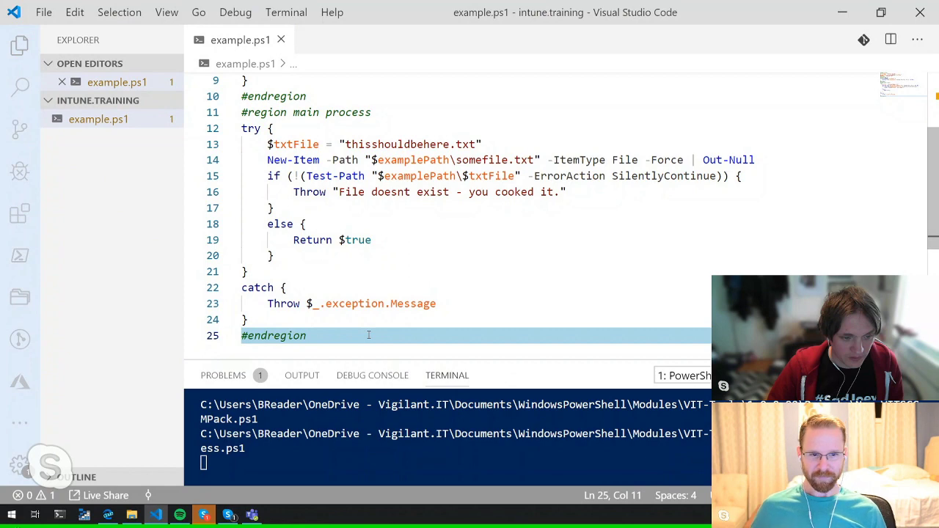
key(ctrl+a)
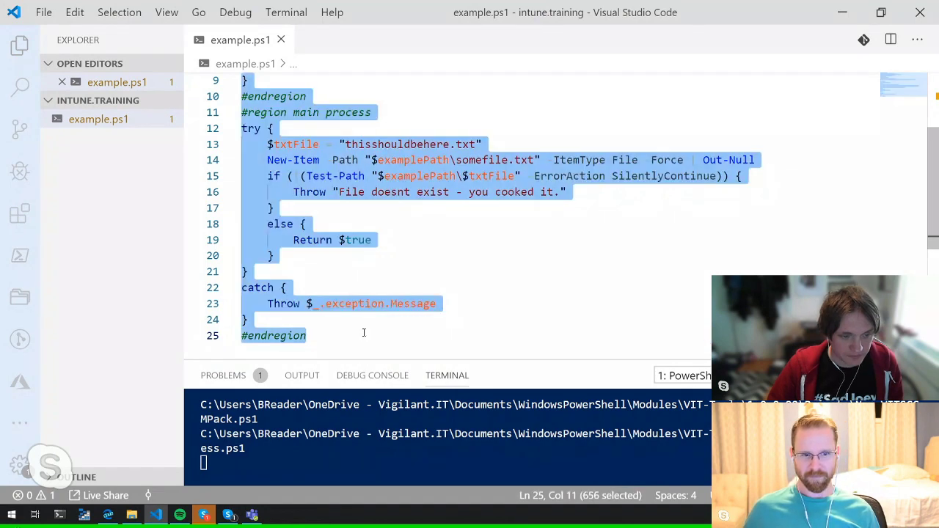
key(F8)
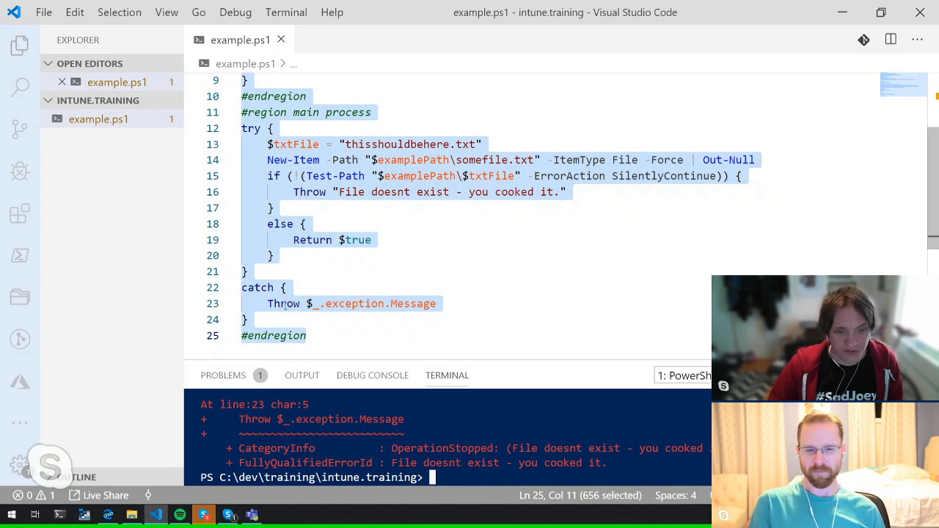
drag(608, 358, 609, 319)
scroll(294, 411, up, 1)
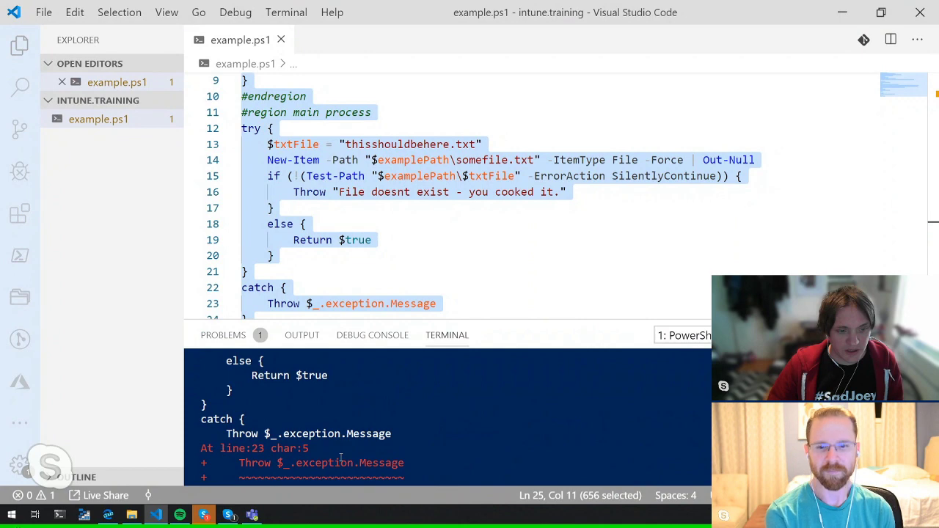
scroll(341, 459, down, 2)
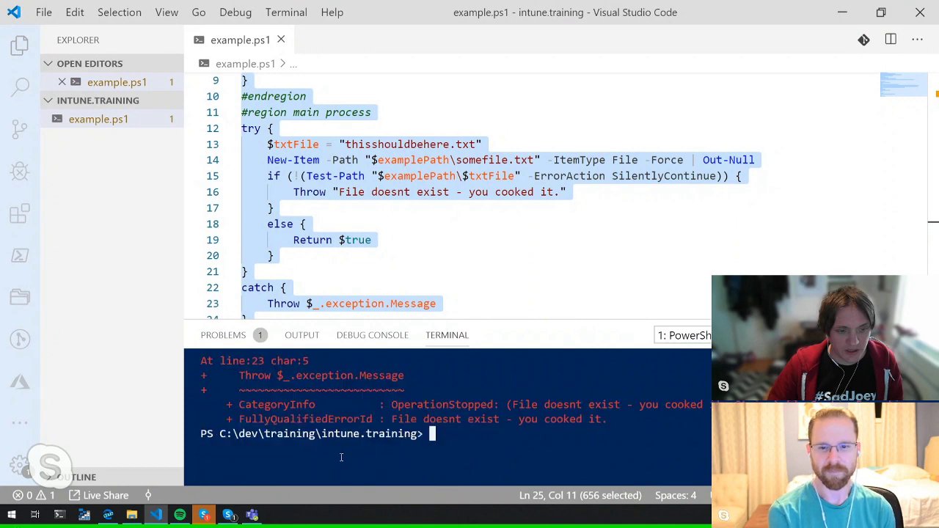
Step: Confirm somefile.txt exists in C:\ProgramData\Intune.Training, then minimize File Explorer
click(132, 517)
click(344, 35)
text(C:\)
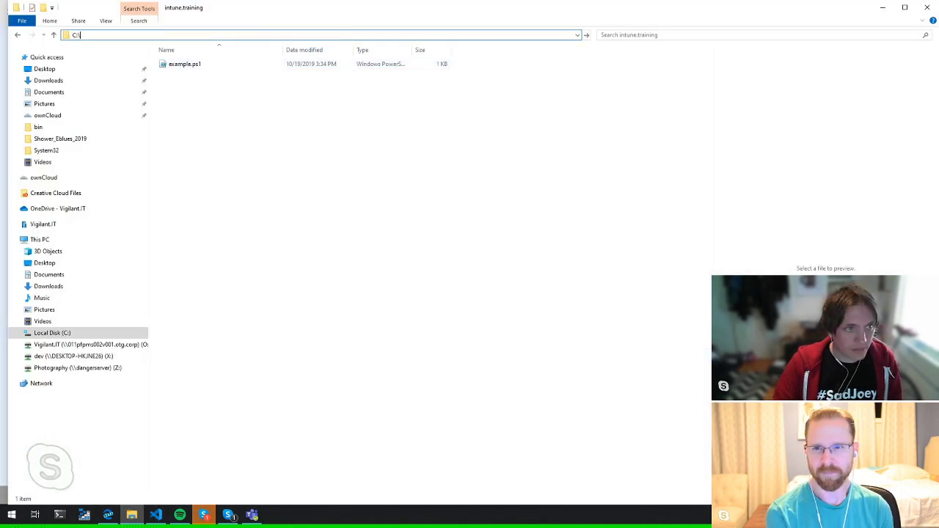
text(programdata\)
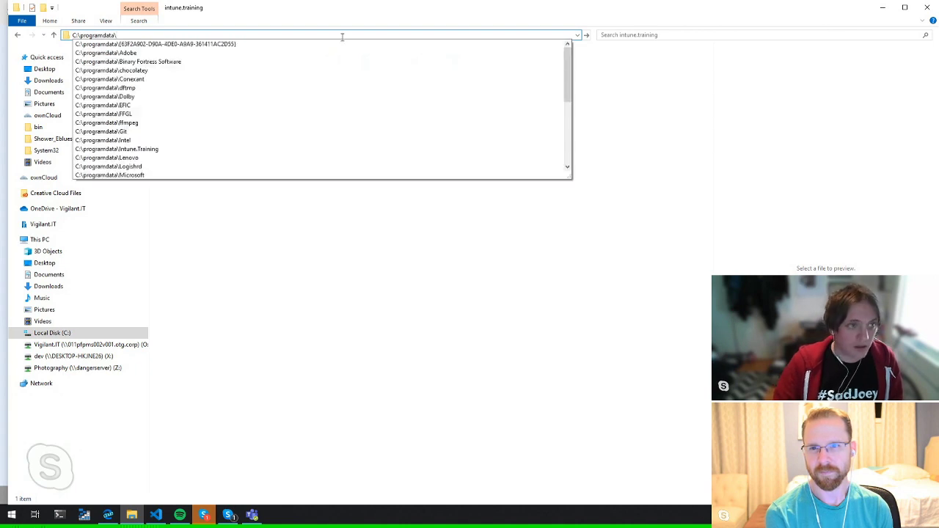
text(In)
key(Down)
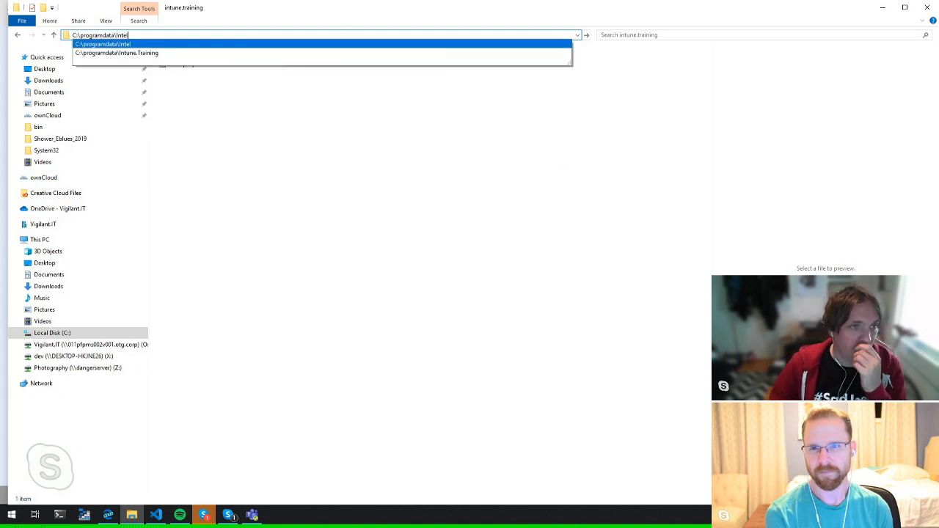
key(Down)
key(Return)
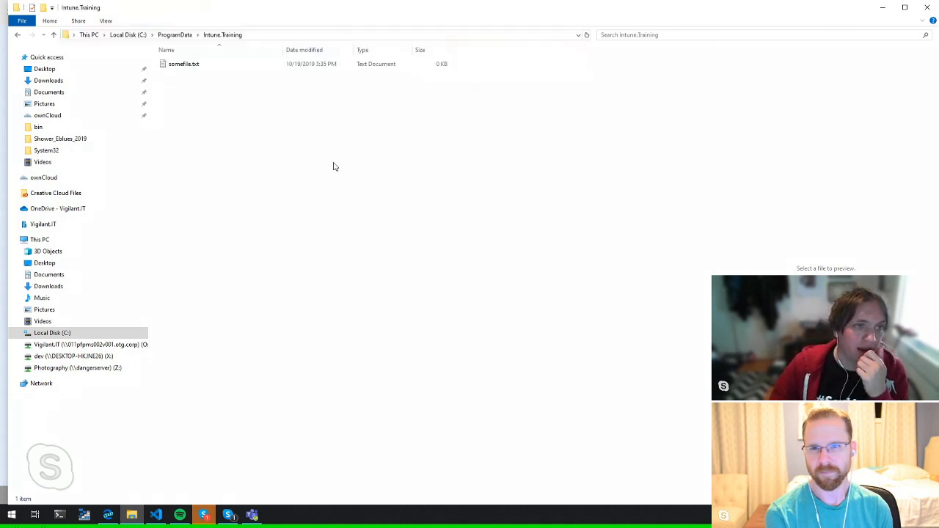
click(193, 66)
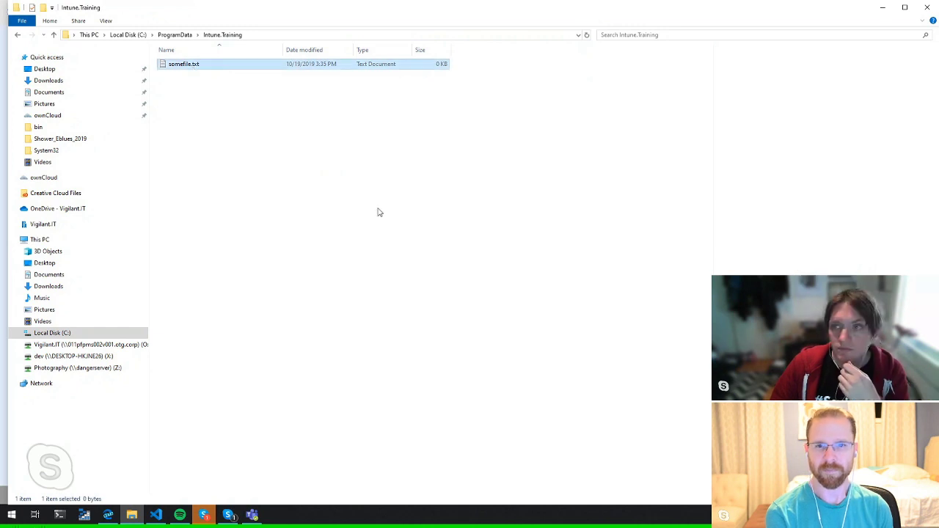
click(884, 10)
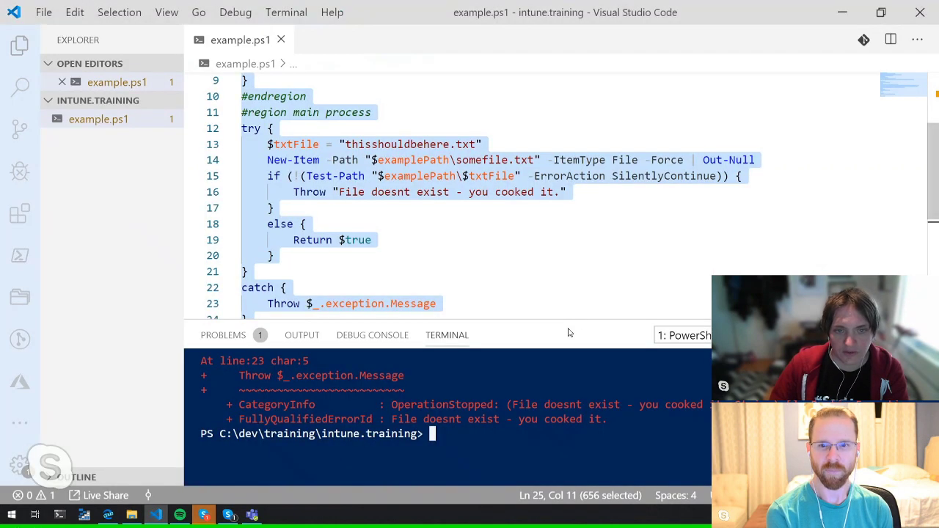
click(420, 191)
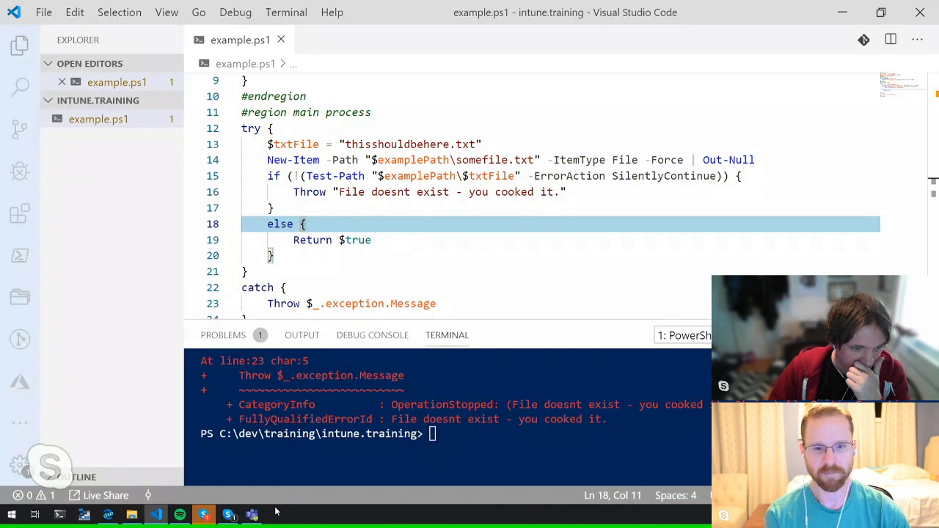
Step: Upload X:\training\intune.training\example.ps1 as the script and enable 'Run script in 64 bit PowerShell Host'
mouse_move(253, 516)
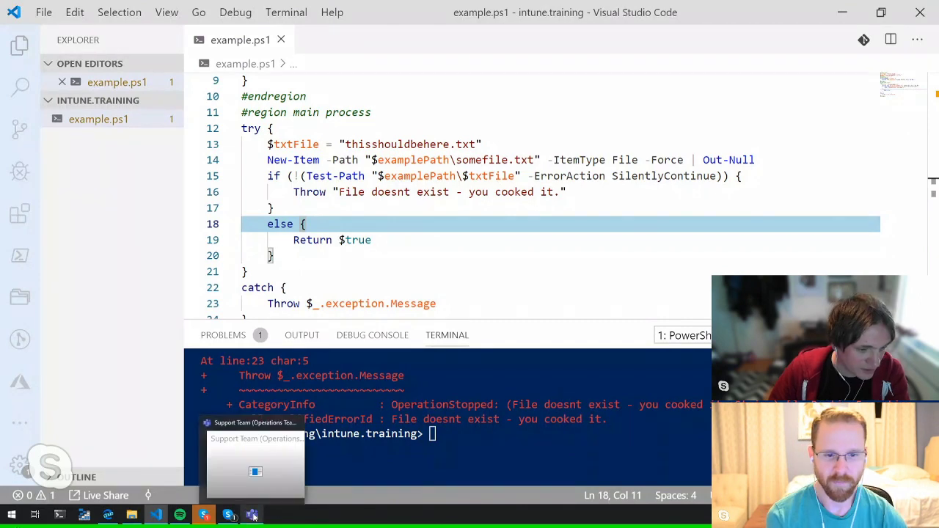
click(110, 517)
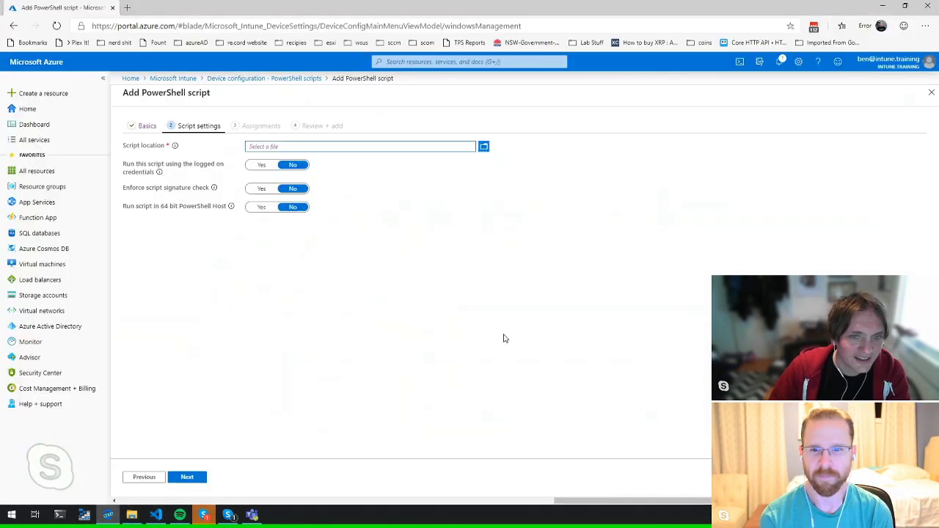
click(484, 147)
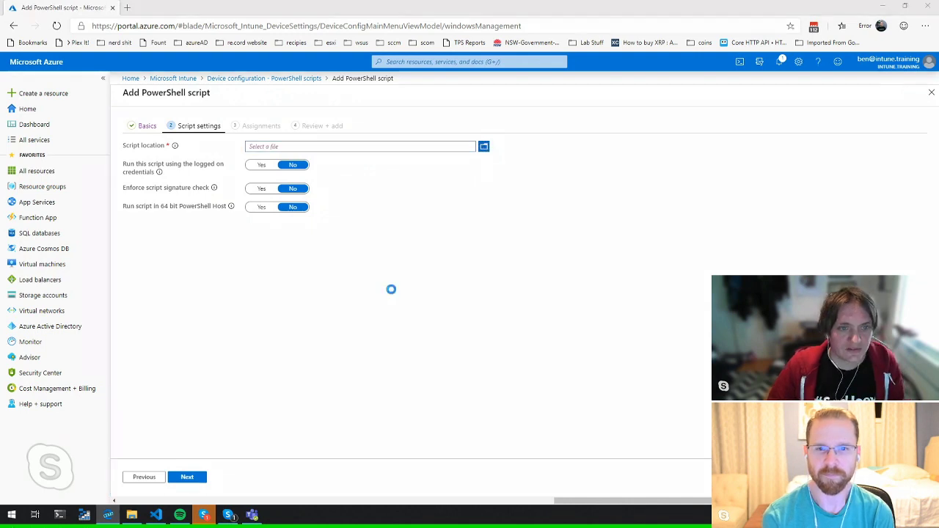
scroll(367, 330, down, 4)
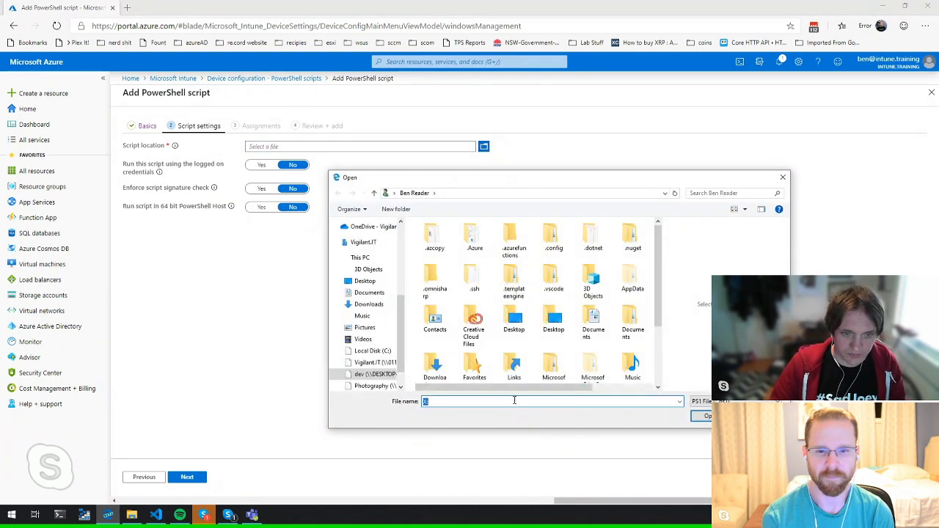
click(374, 374)
double_click(449, 330)
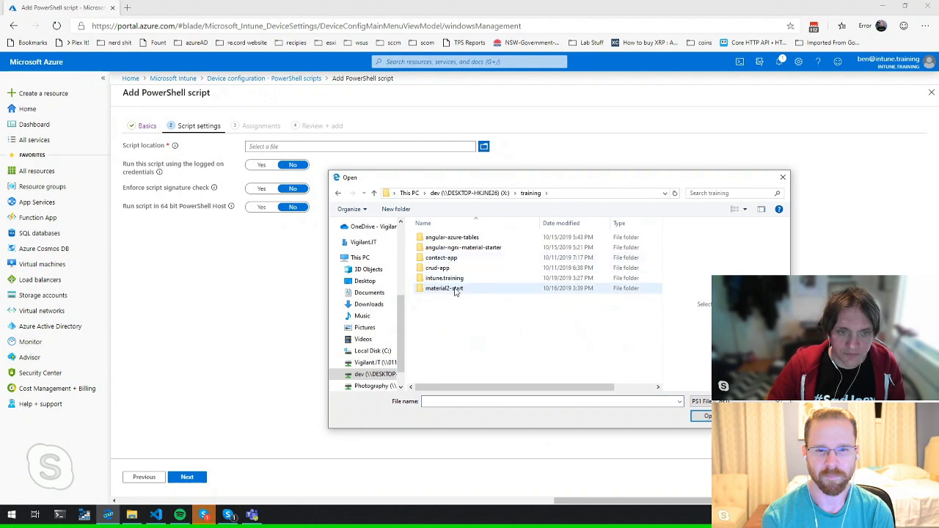
double_click(454, 279)
double_click(442, 237)
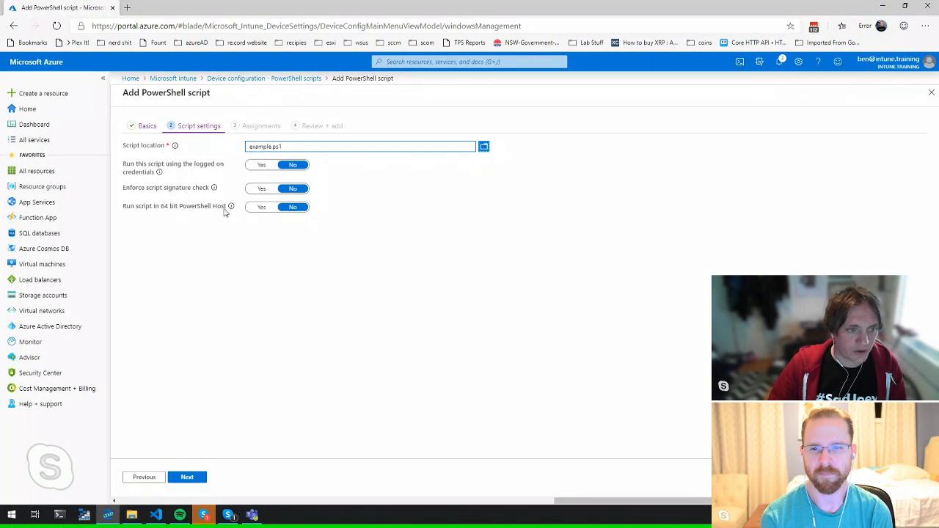
click(261, 207)
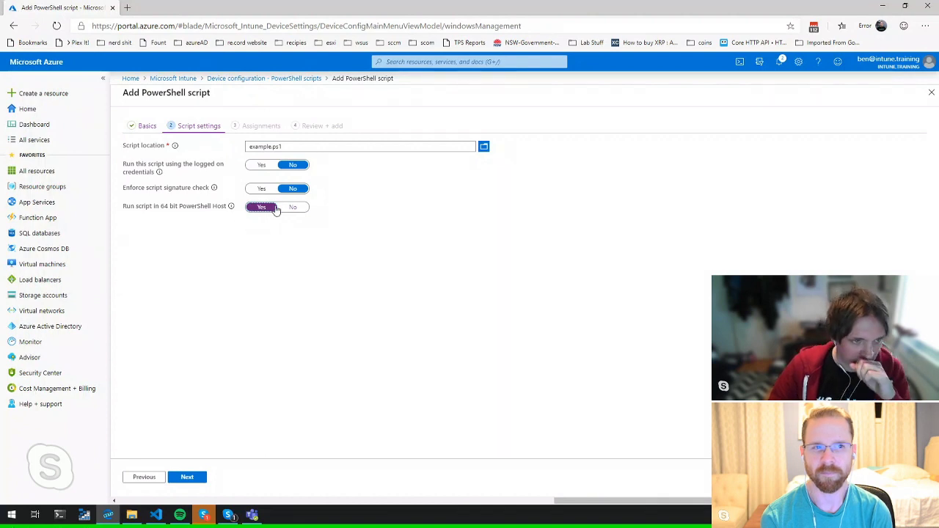
Step: Include the Intune_Licence group in the script's assignments and continue to Review + add
click(187, 477)
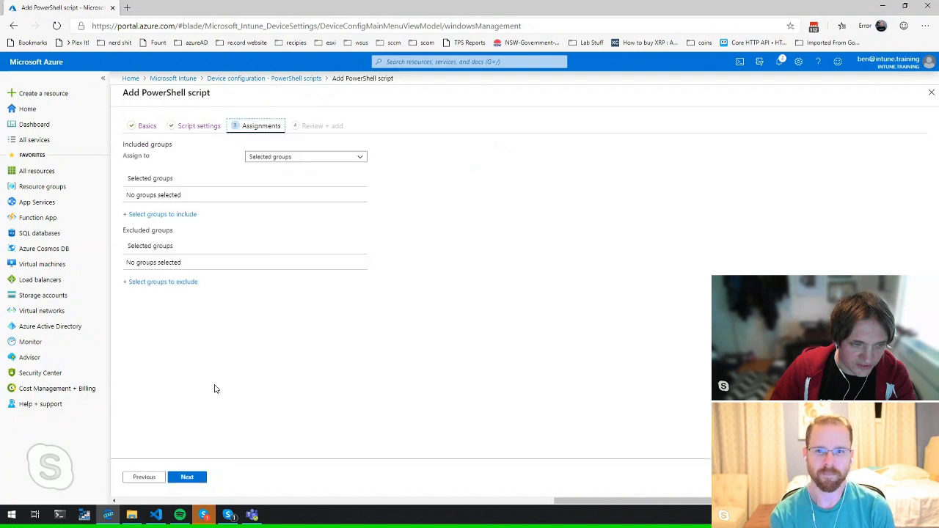
click(327, 157)
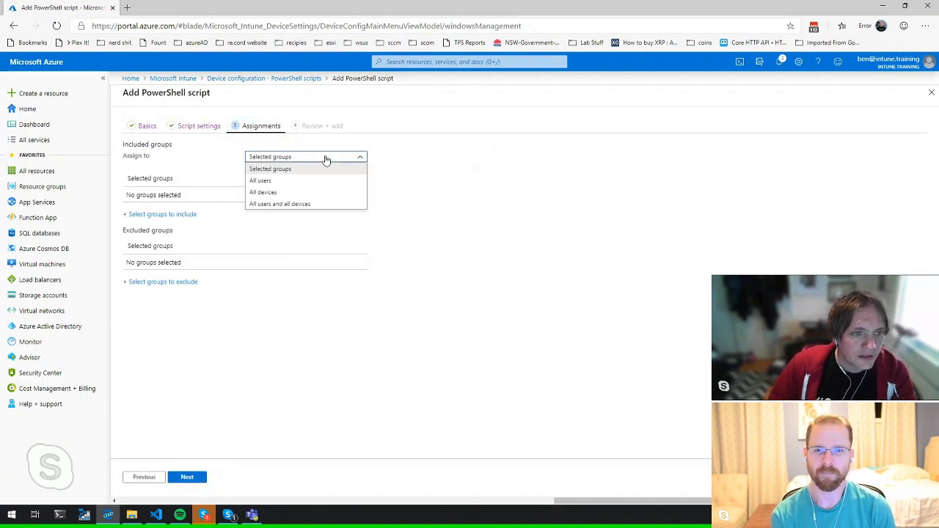
click(281, 171)
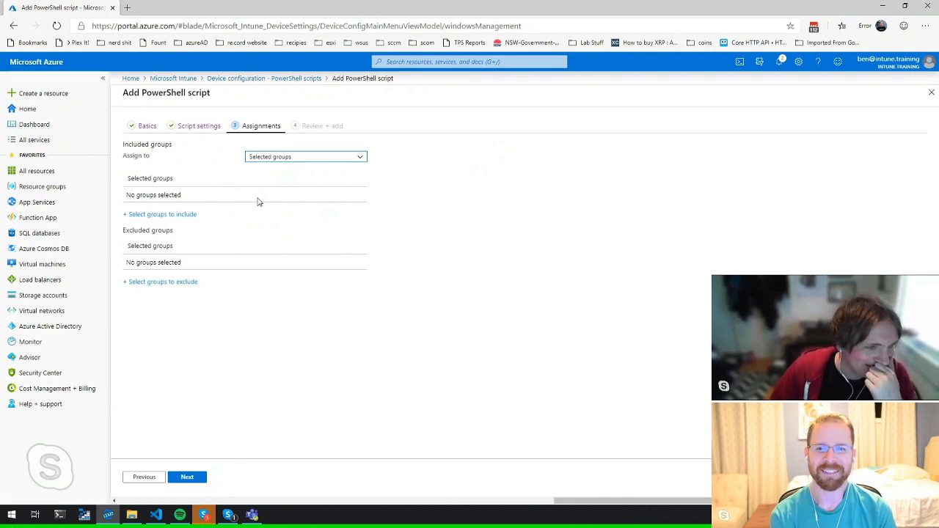
click(165, 218)
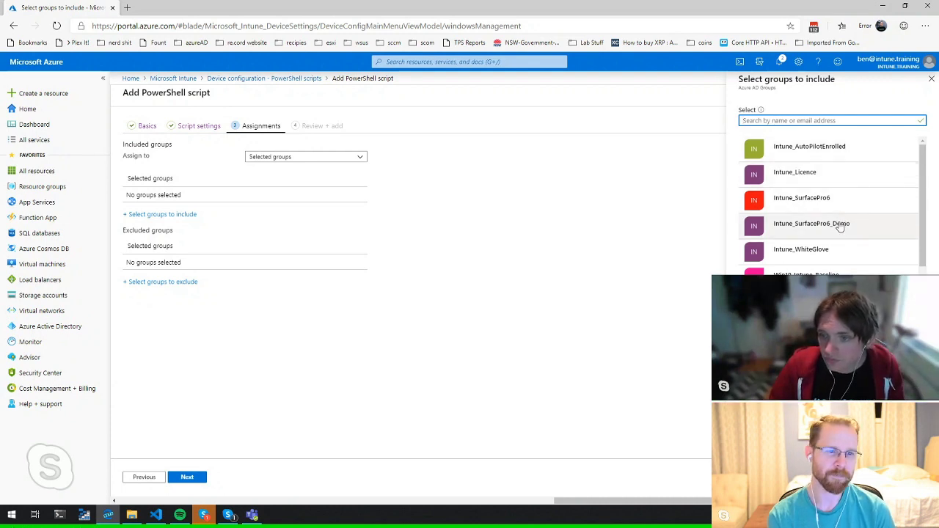
scroll(832, 242, down, 1)
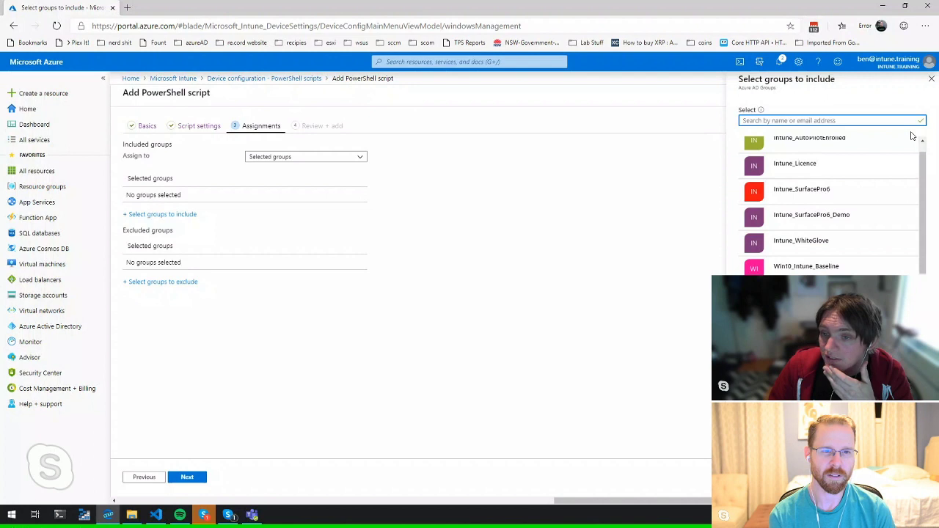
scroll(800, 177, up, 1)
click(795, 173)
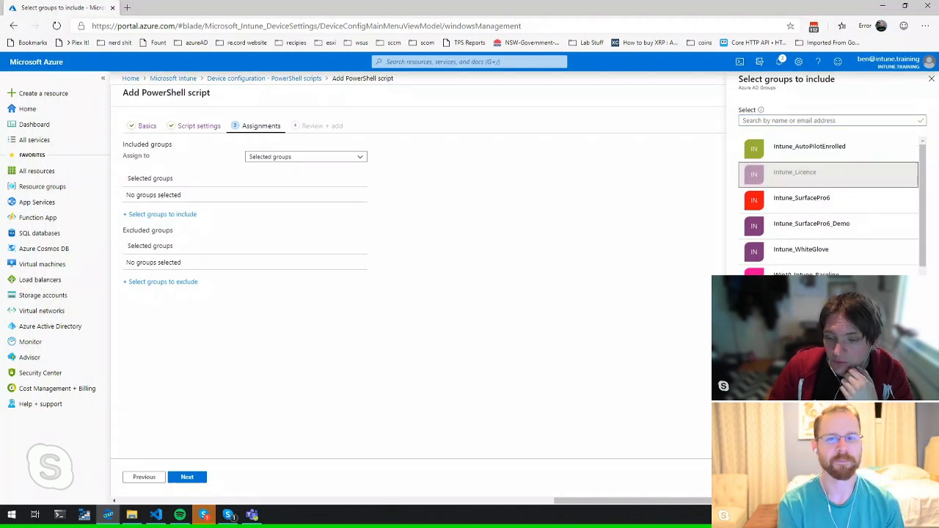
click(756, 481)
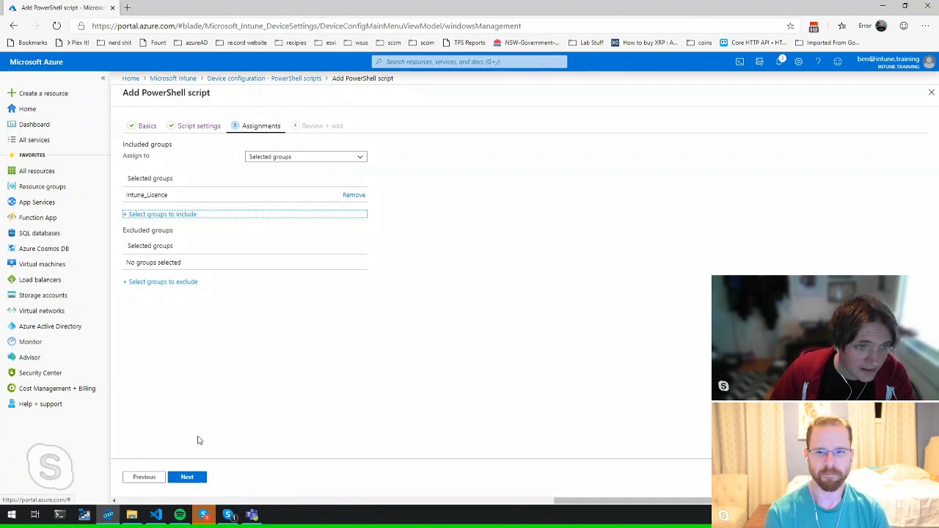
click(193, 478)
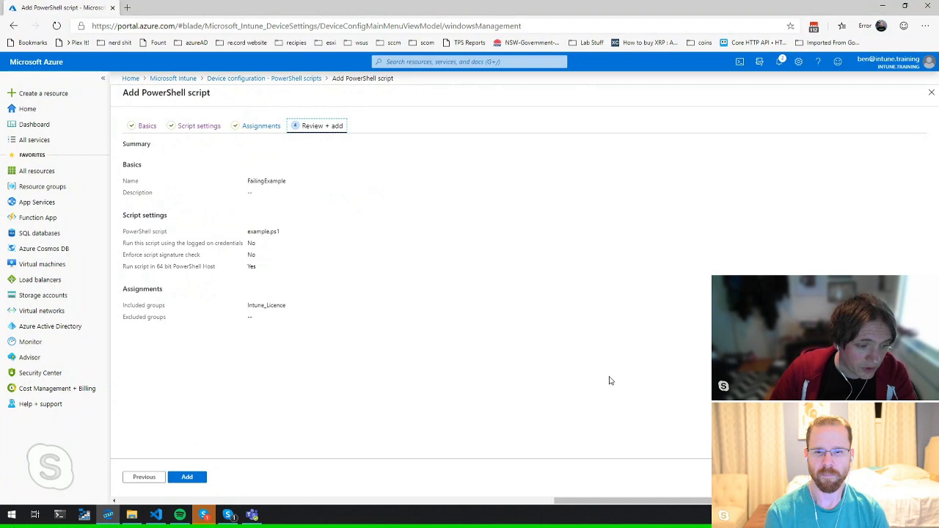
Step: Add the FailingExample script, then open Company Portal in the VM's Microsoft Store via a 'company' search
click(192, 477)
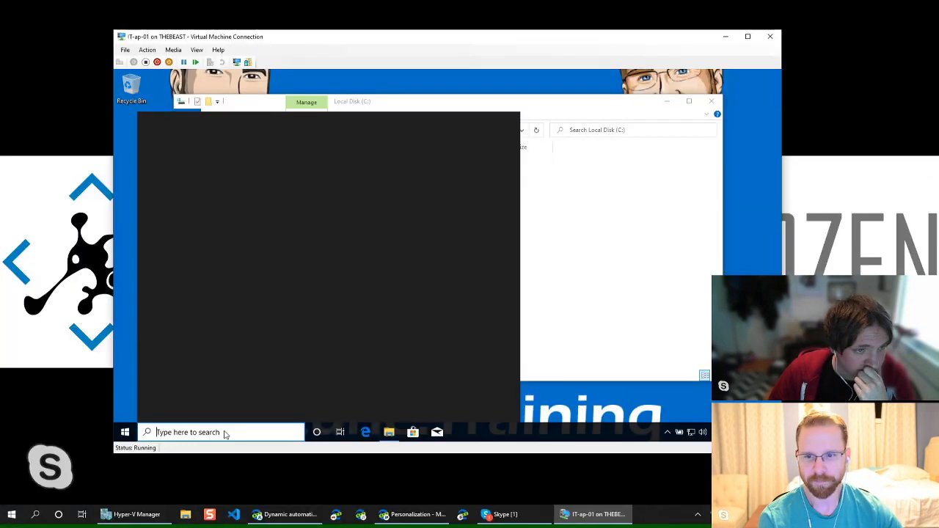
text(company)
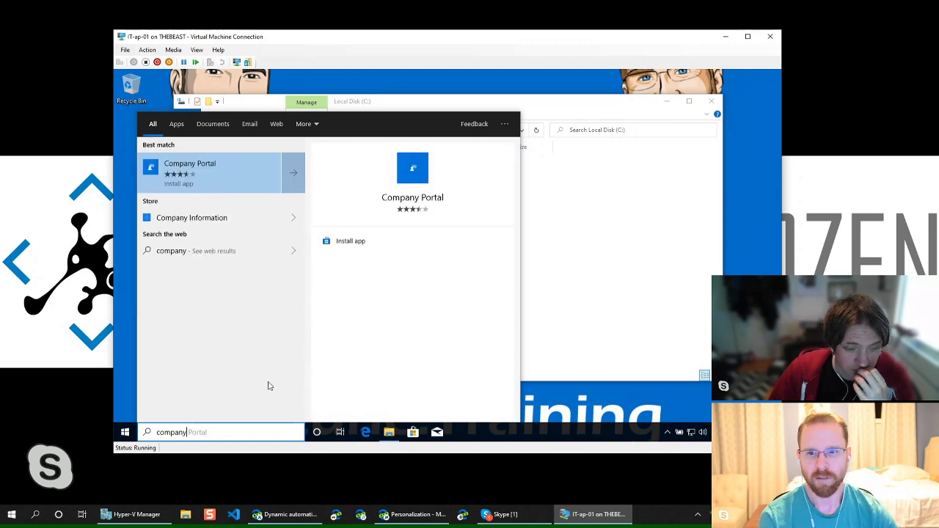
click(249, 186)
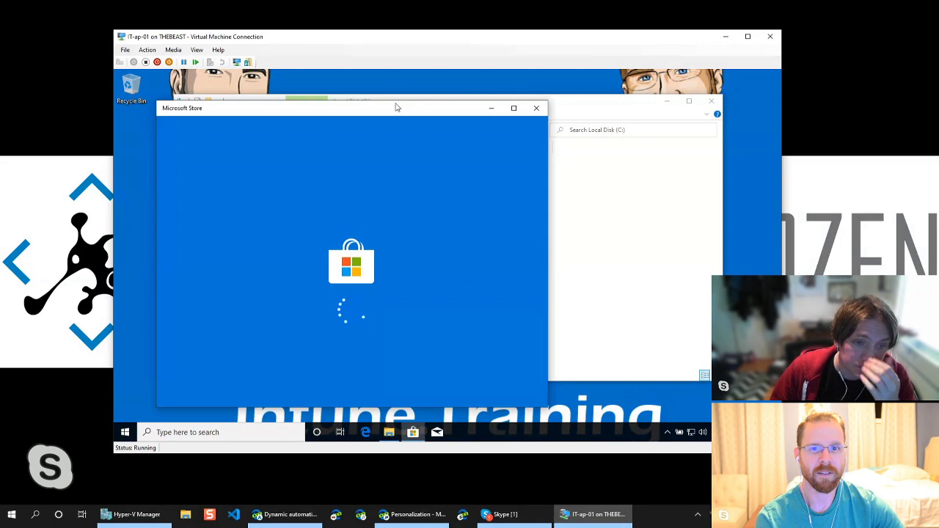
drag(397, 115, 457, 109)
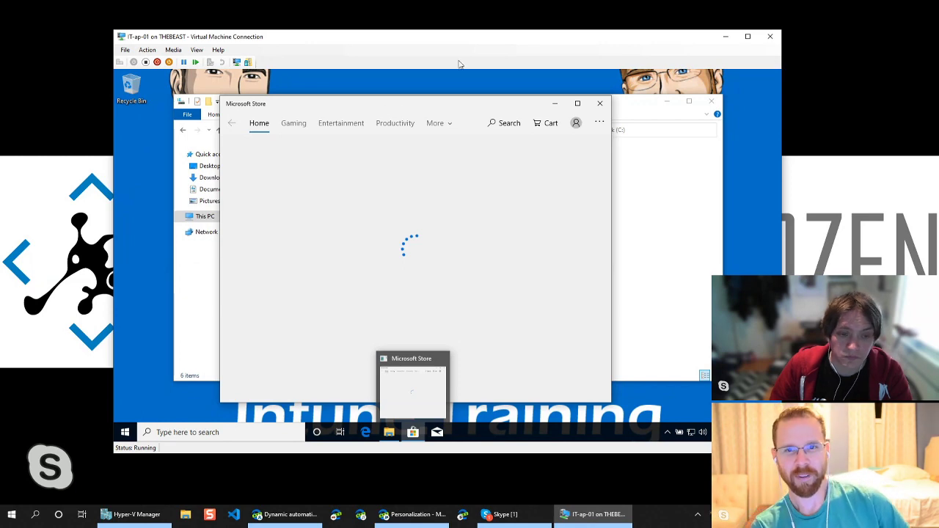
Step: Launch the installed Company Portal app from its Microsoft Store page on the VM
drag(453, 41, 442, 53)
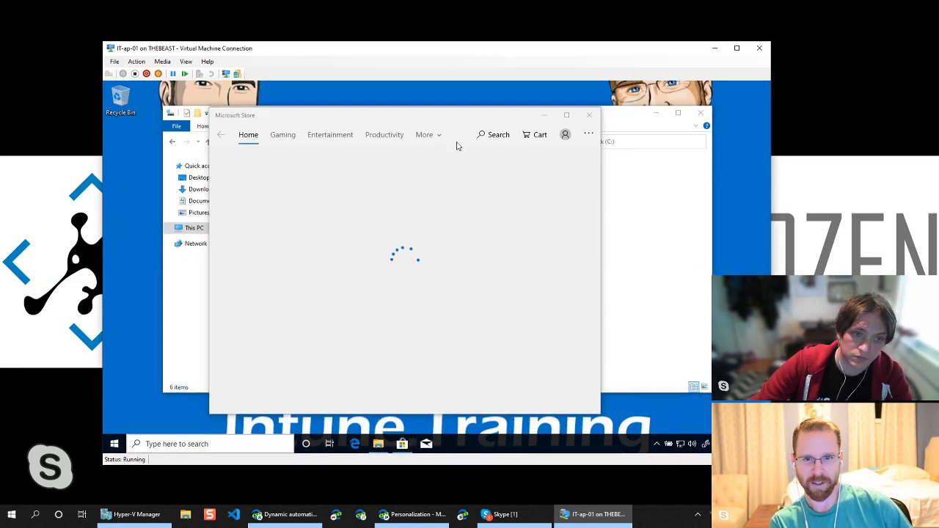
click(212, 443)
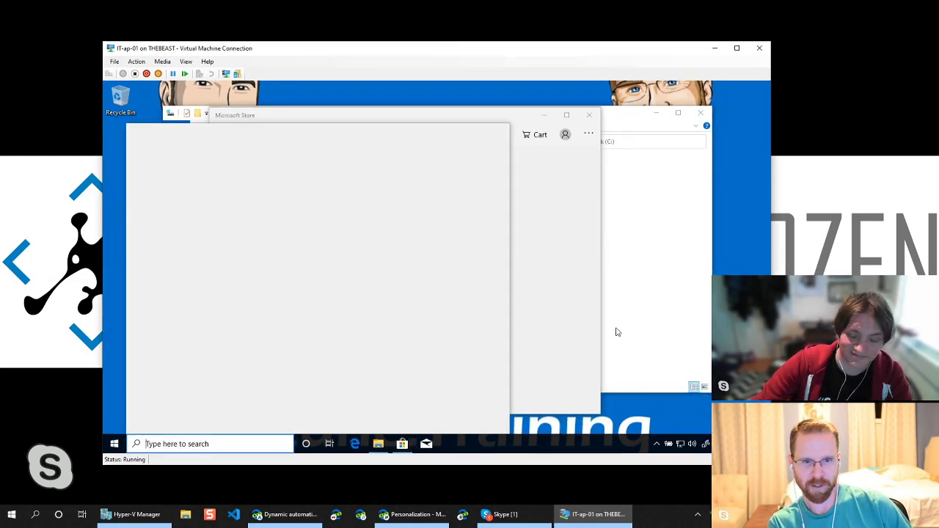
click(492, 118)
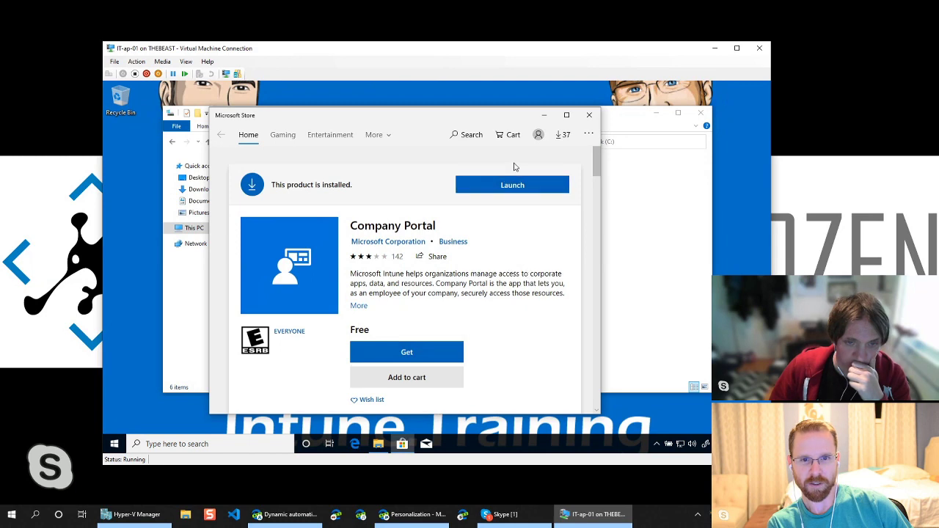
click(516, 189)
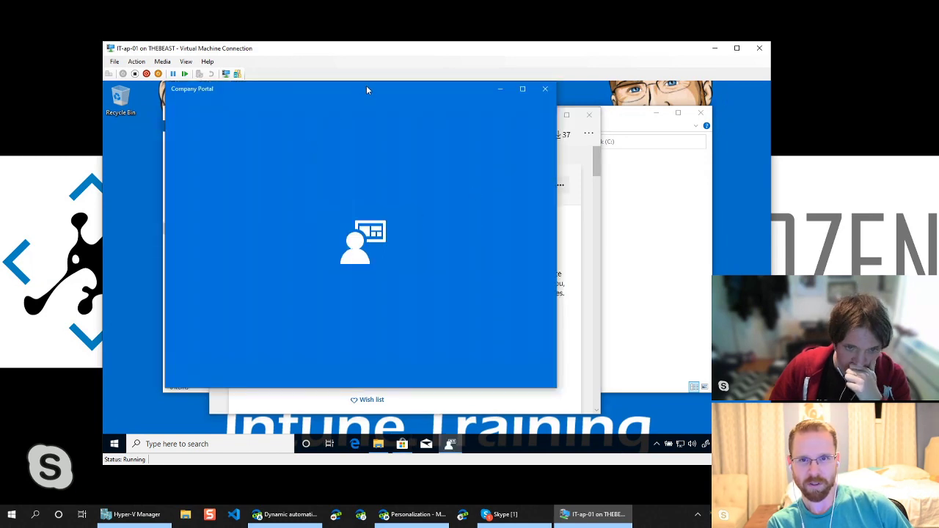
drag(368, 88, 376, 129)
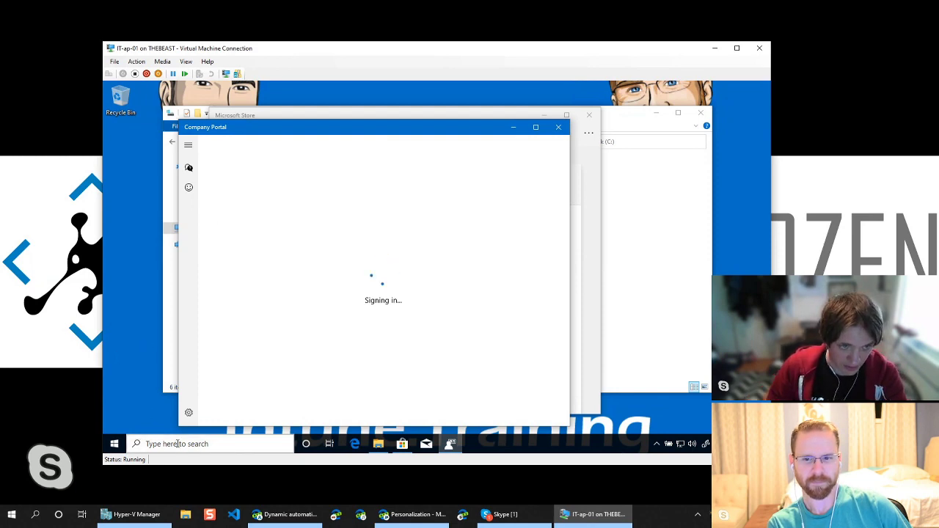
click(177, 444)
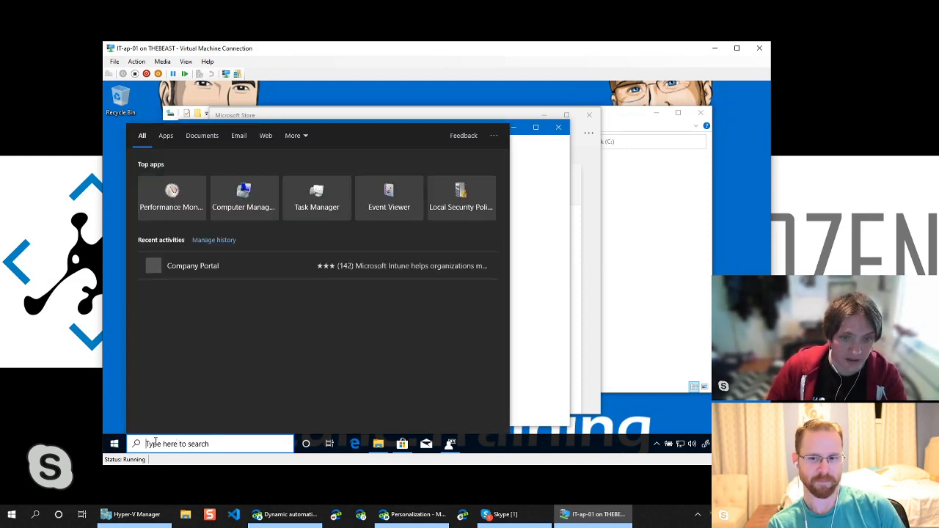
Step: Launch Services as administrator from a Windows search on the VM
text(settings)
key(ctrl+a)
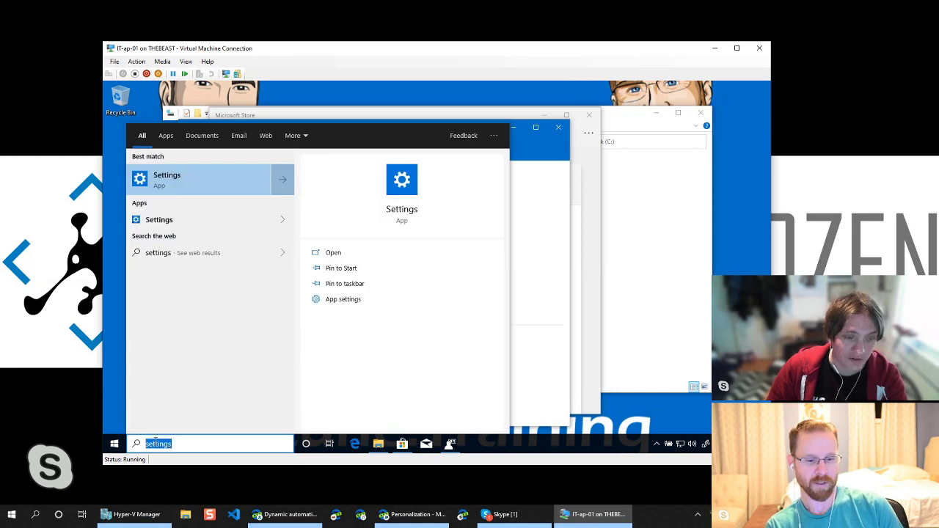
text(services)
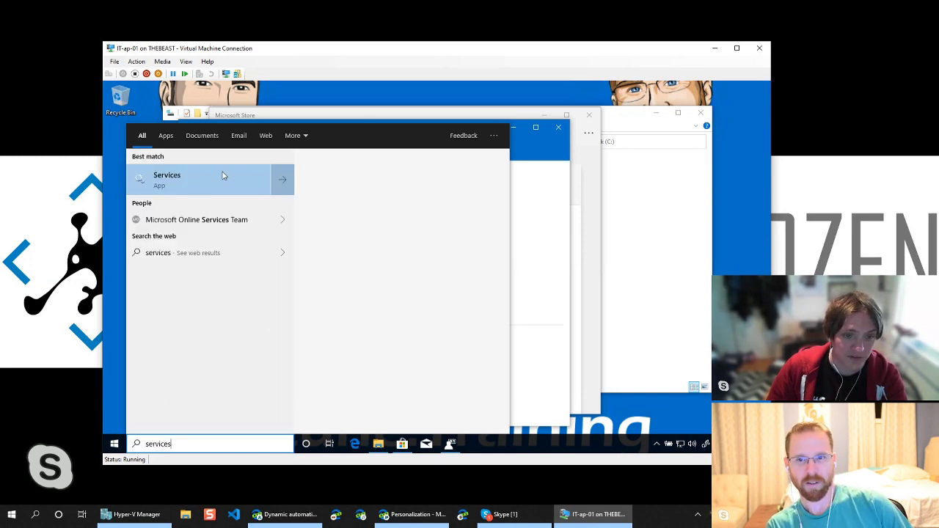
right_click(237, 185)
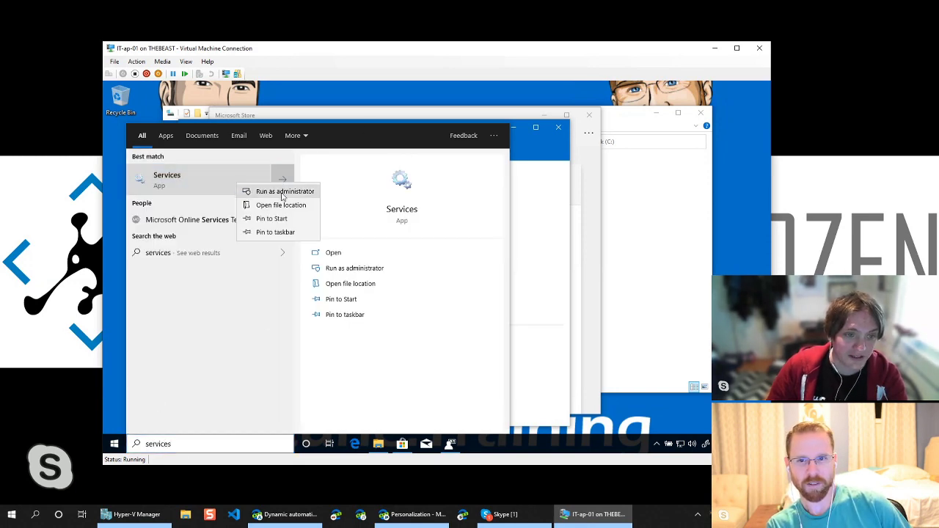
click(285, 193)
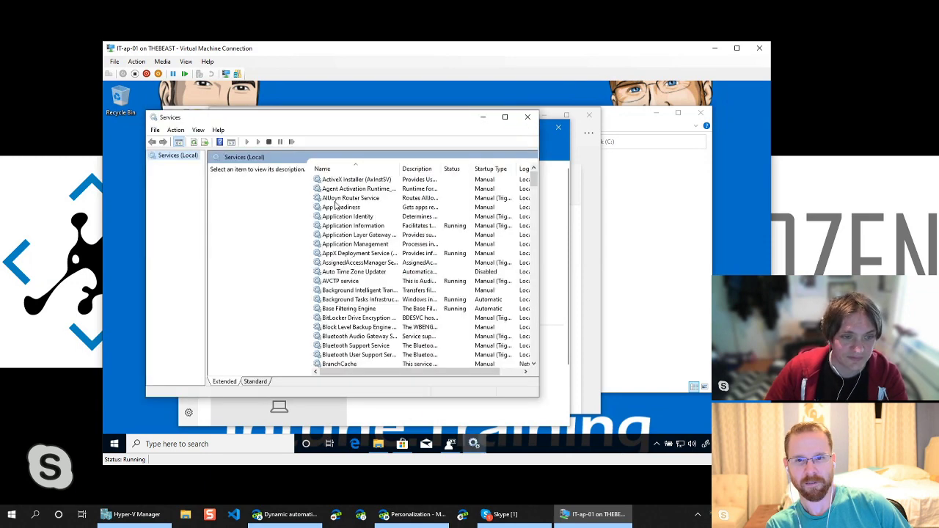
Step: Restart the Microsoft Intune Management Extension service and open C:\ProgramData in File Explorer
click(357, 235)
text(in)
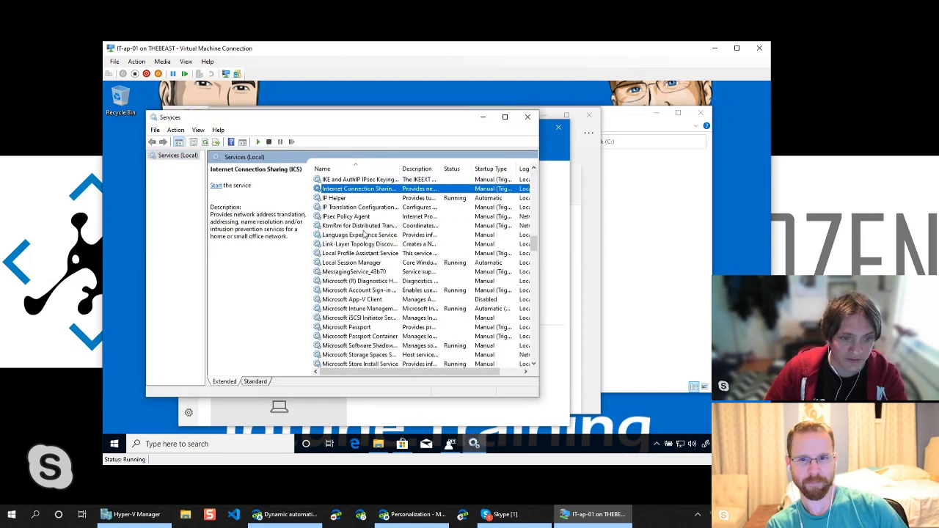
click(371, 281)
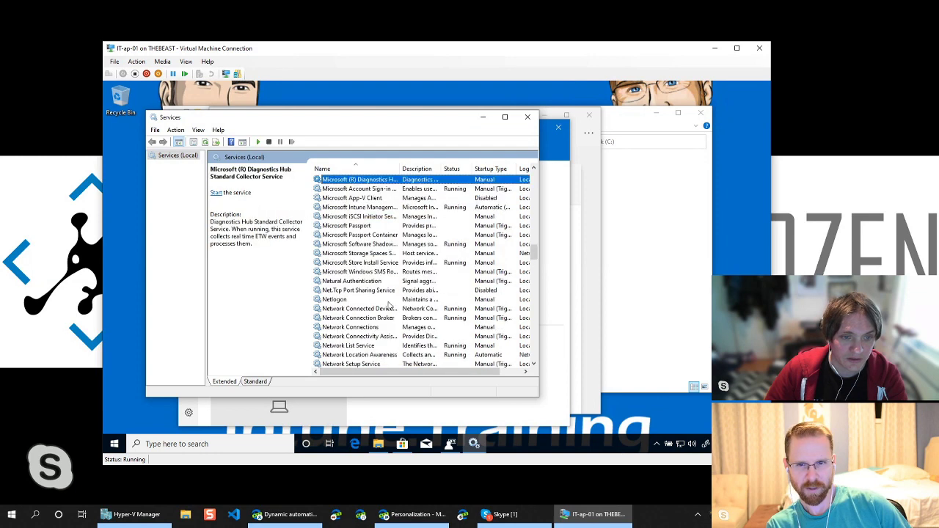
scroll(388, 287, down, 3)
click(362, 235)
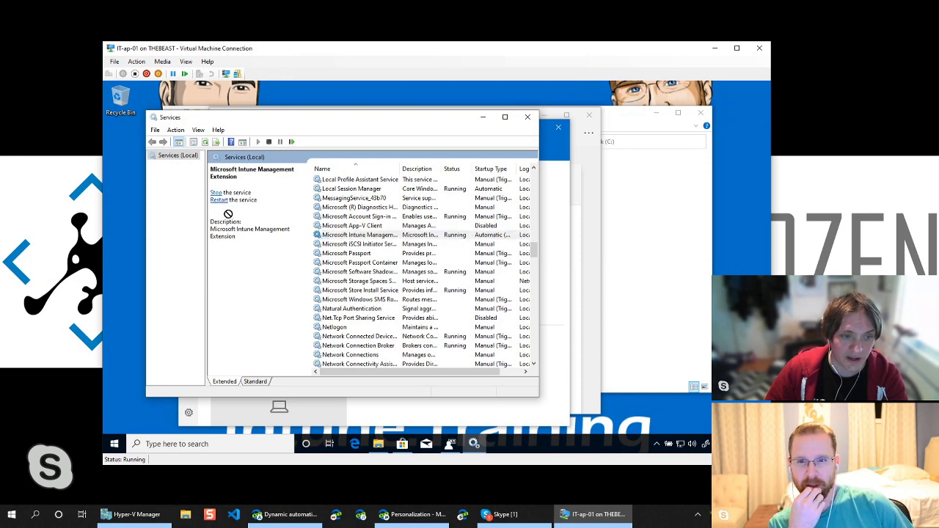
click(220, 201)
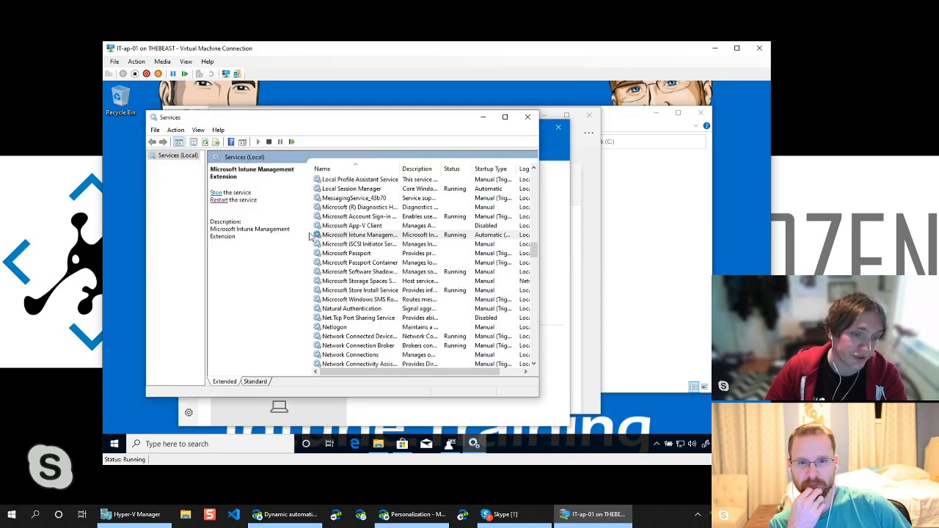
click(650, 334)
double_click(273, 205)
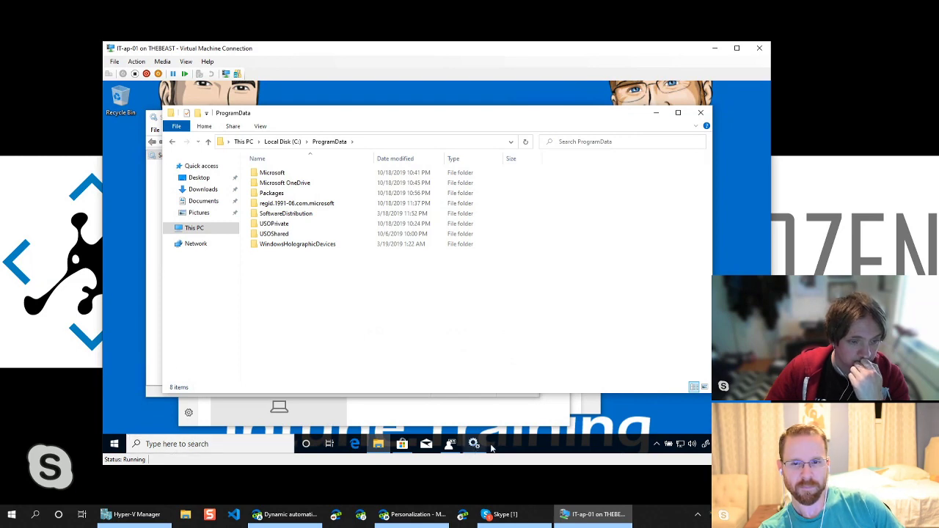
Step: Open Windows Settings to Accounts > Access work or school
click(221, 445)
text(sett)
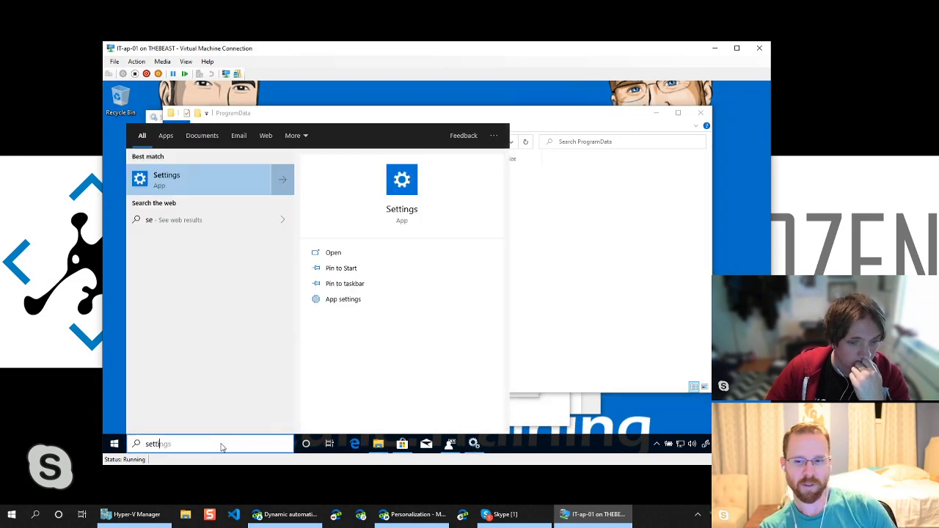
text(ing)
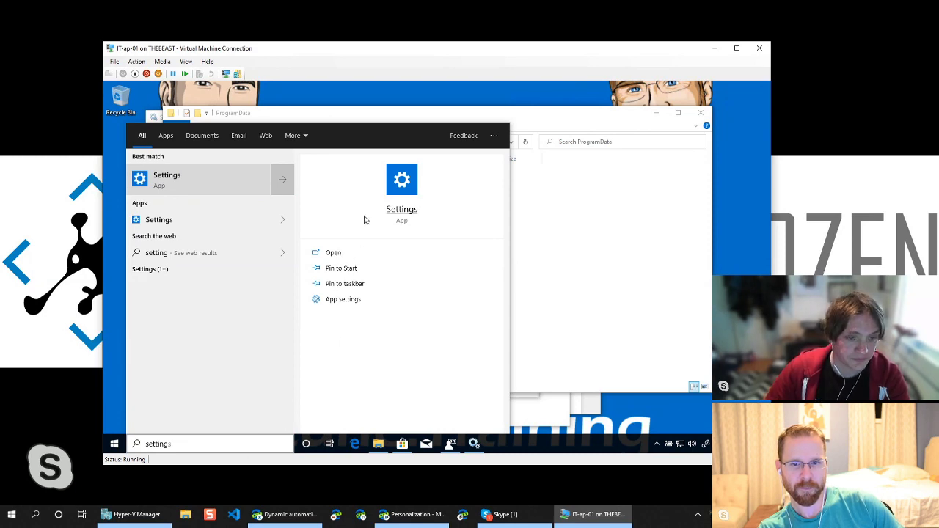
click(401, 210)
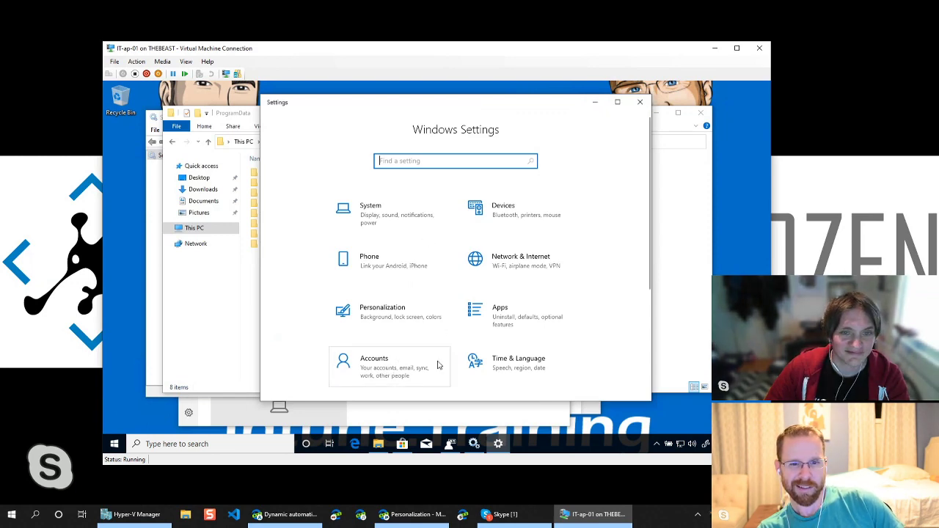
scroll(436, 363, down, 3)
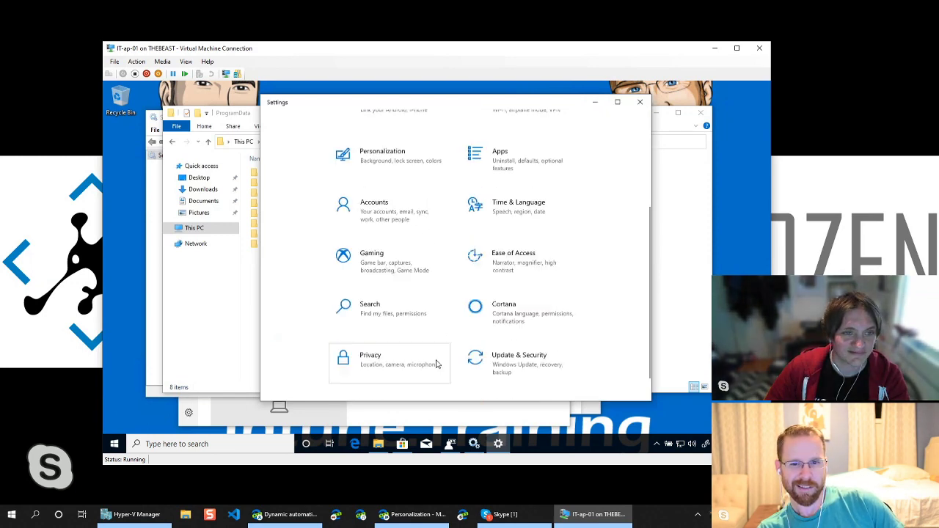
click(385, 202)
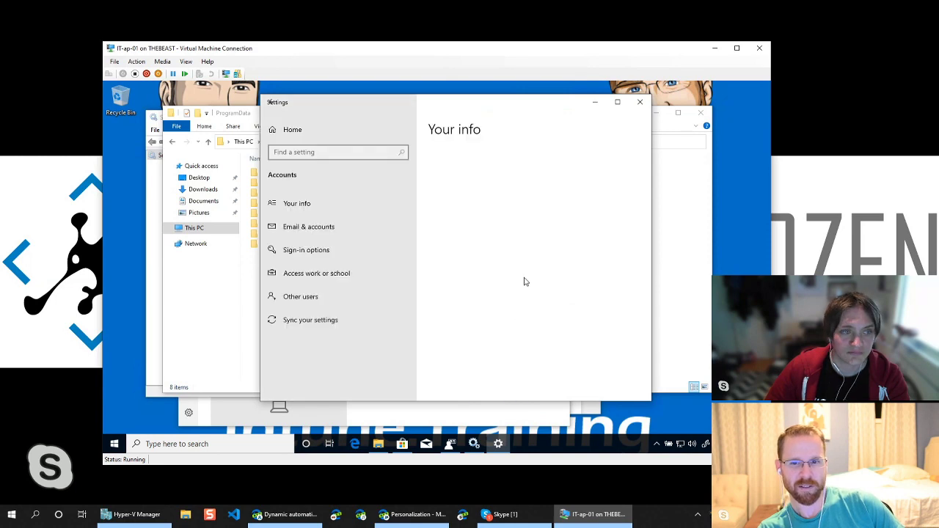
click(326, 276)
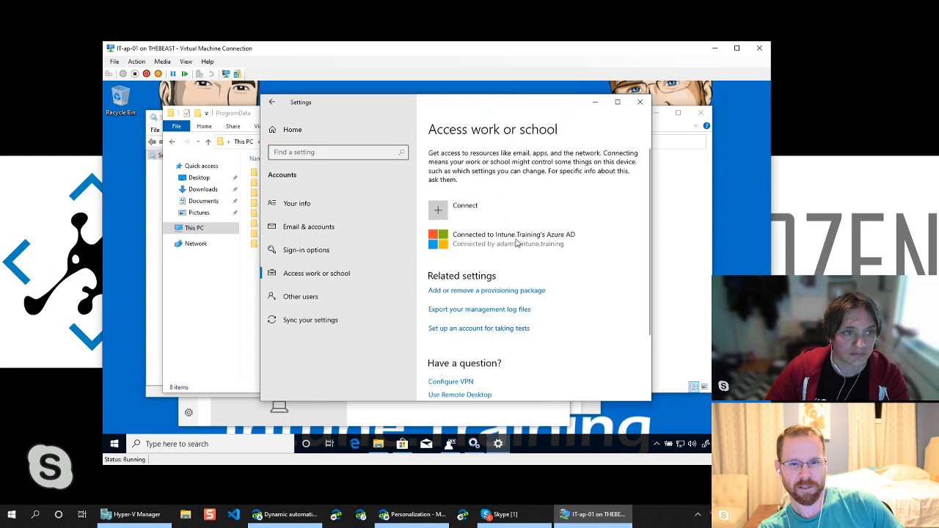
Step: Sync the device via the Intune.Training Azure AD connection's Info page, then bring up Company Portal
click(517, 242)
click(562, 280)
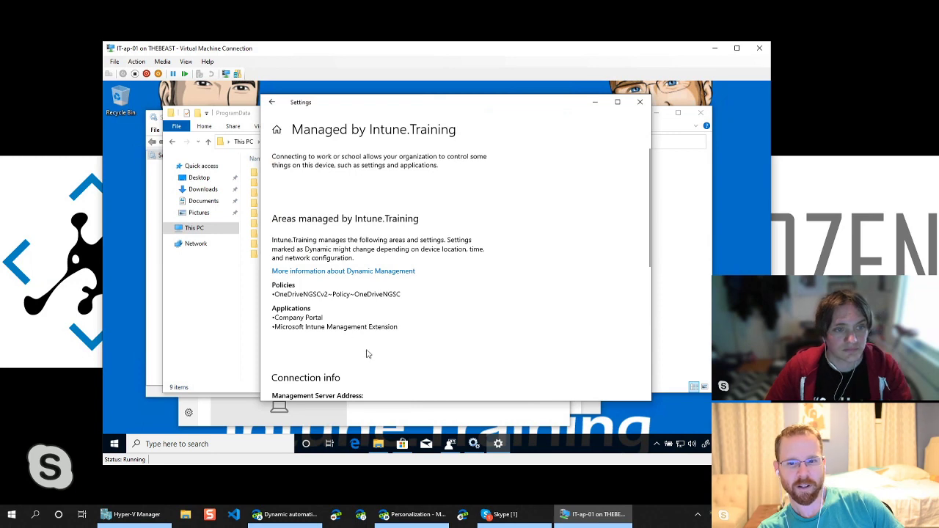
scroll(379, 337, down, 5)
click(303, 356)
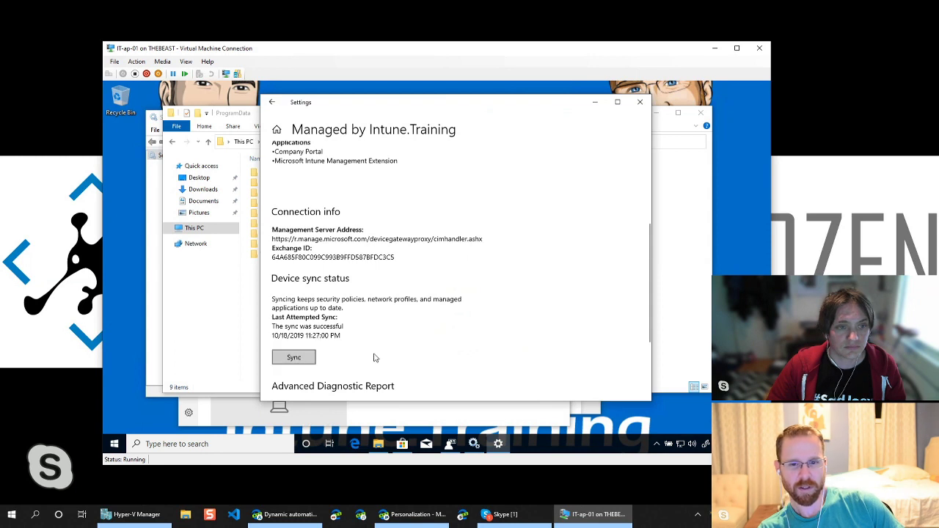
click(293, 359)
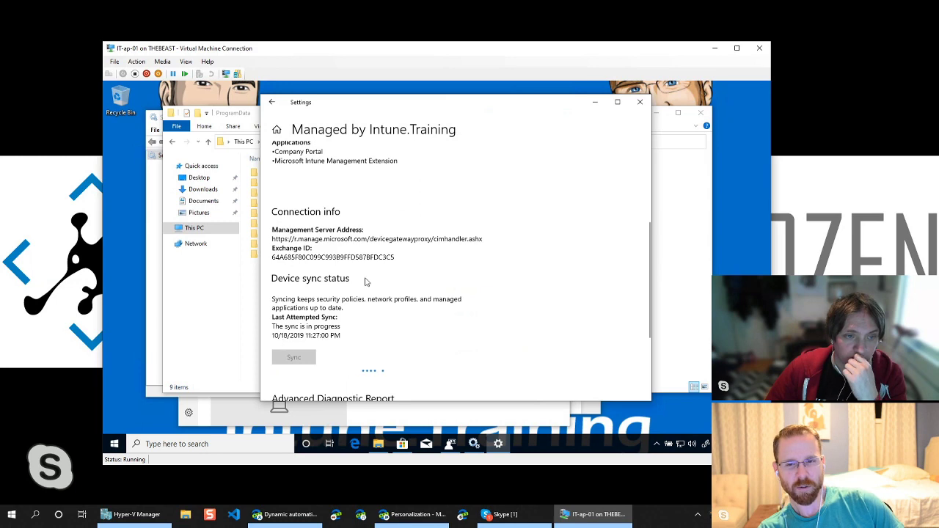
click(450, 443)
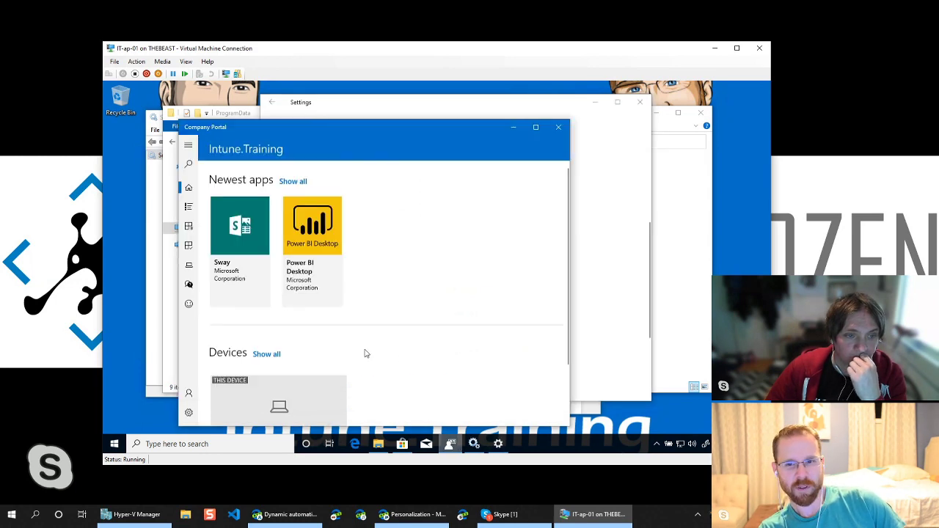
Step: Review Company Portal's Settings page (Sync option, version 10.3.5601.0), then return to Windows Settings
scroll(325, 266, down, 2)
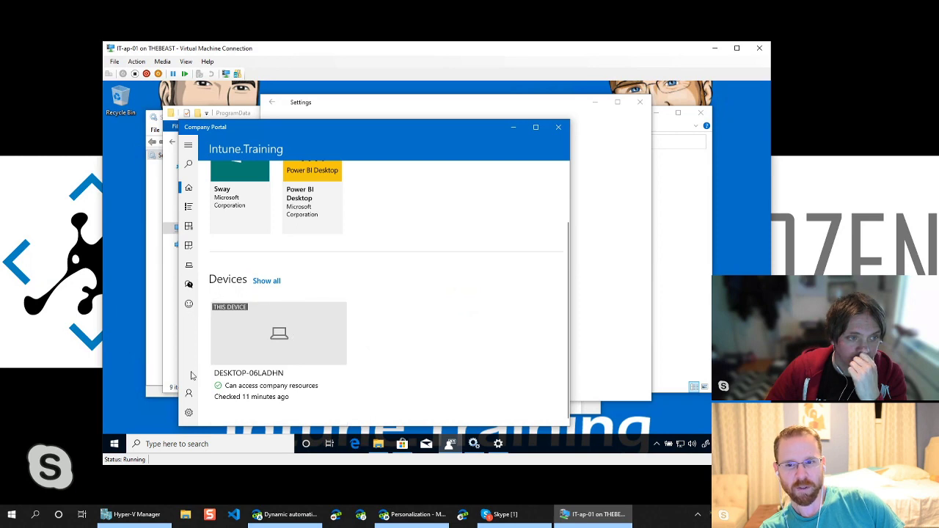
scroll(404, 293, up, 2)
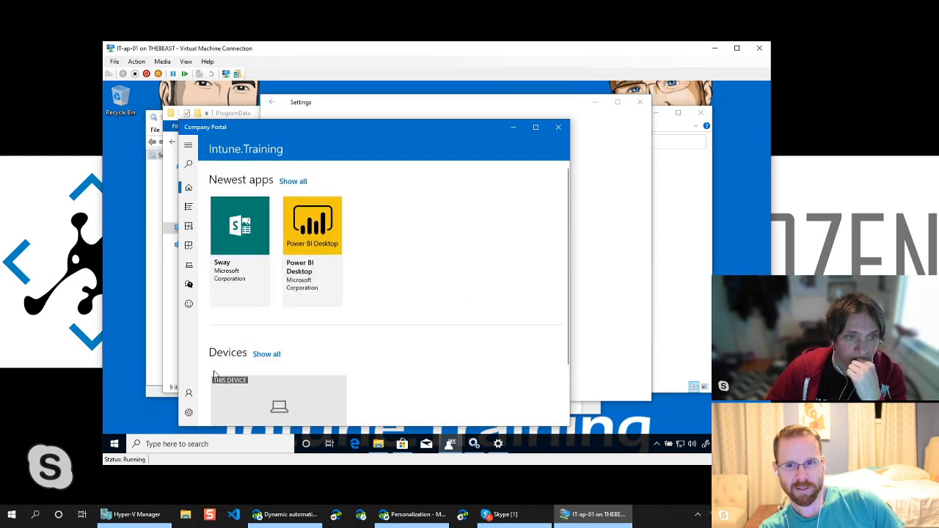
click(189, 414)
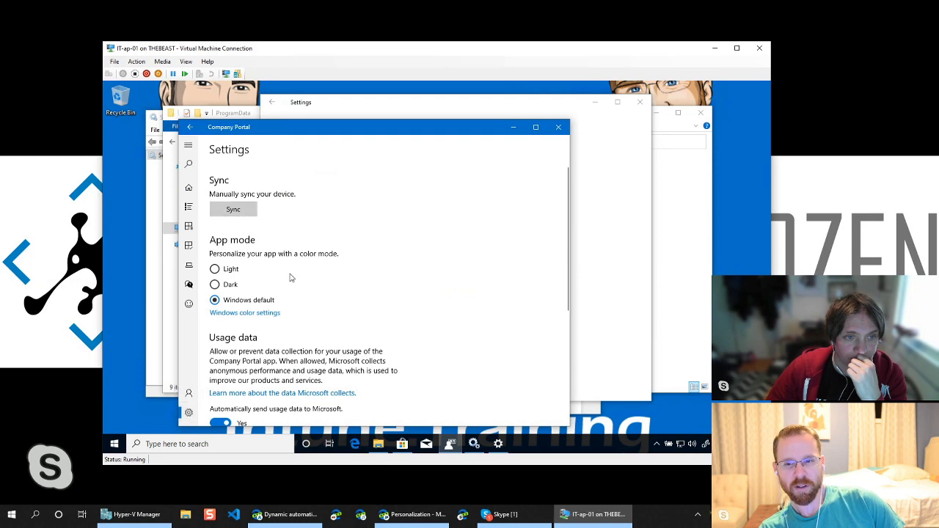
scroll(291, 279, down, 3)
scroll(291, 283, down, 2)
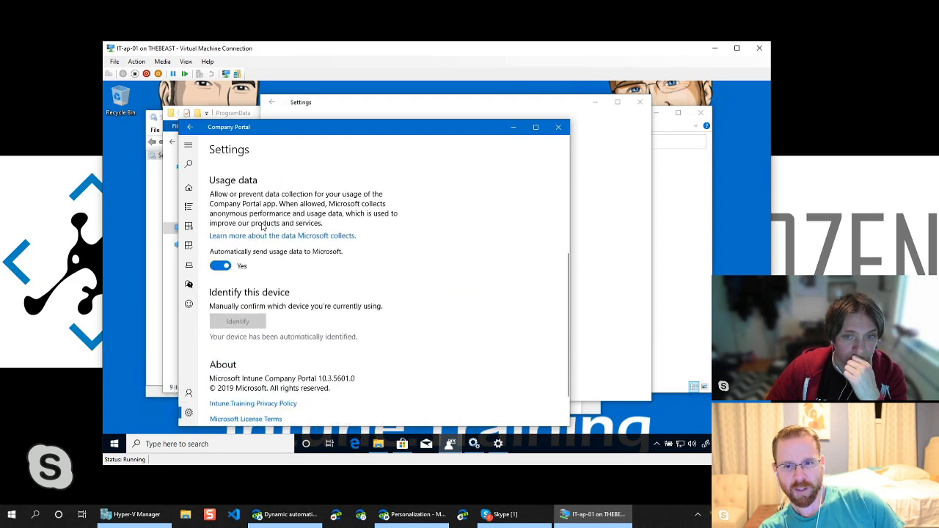
scroll(291, 282, up, 5)
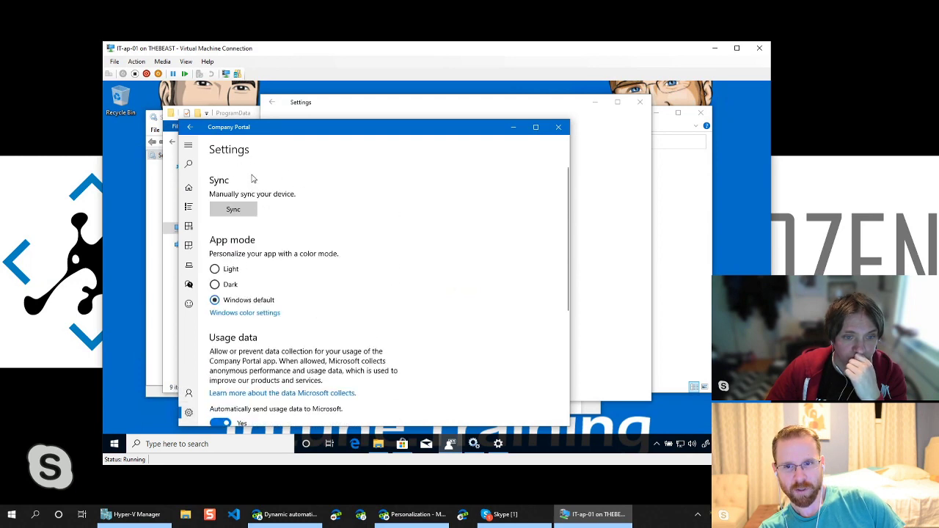
click(498, 444)
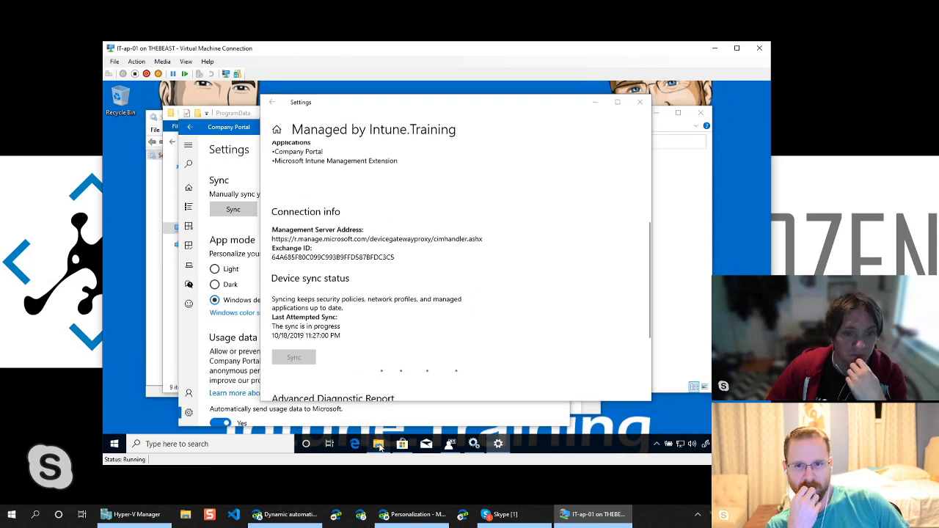
Step: Open C:\ProgramData\Intune.Training in File Explorer and select the 0 KB somefile
click(377, 444)
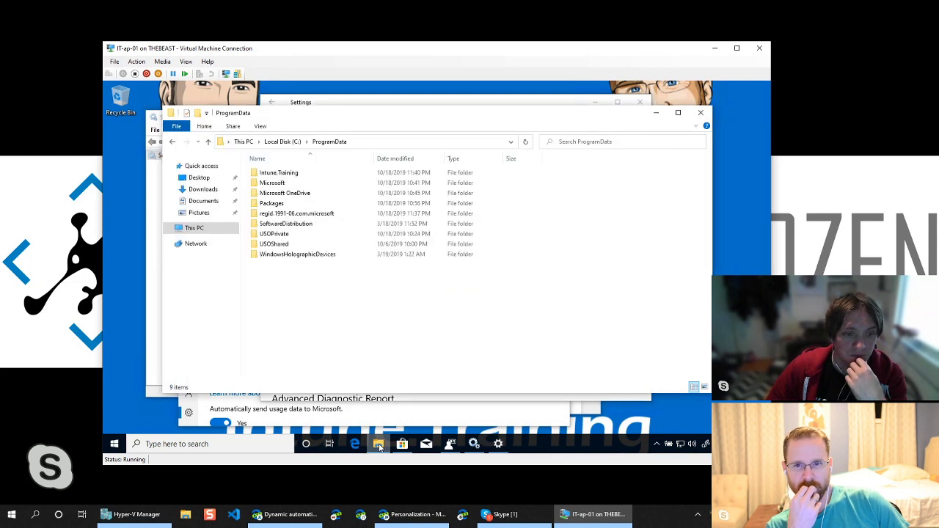
double_click(279, 172)
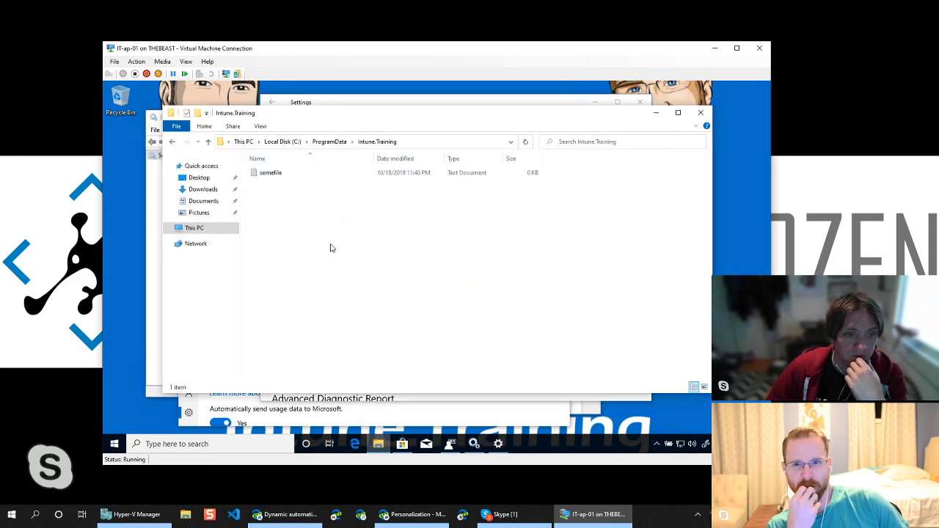
click(270, 180)
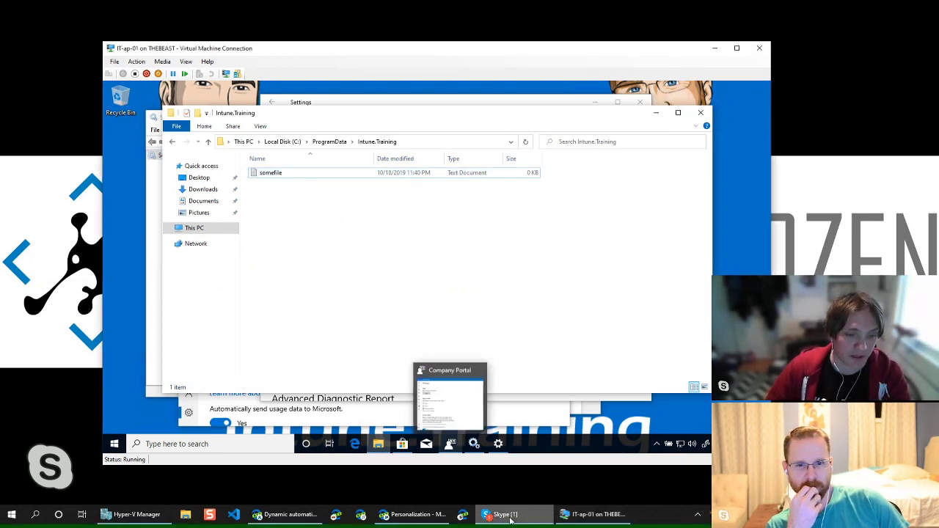
click(517, 294)
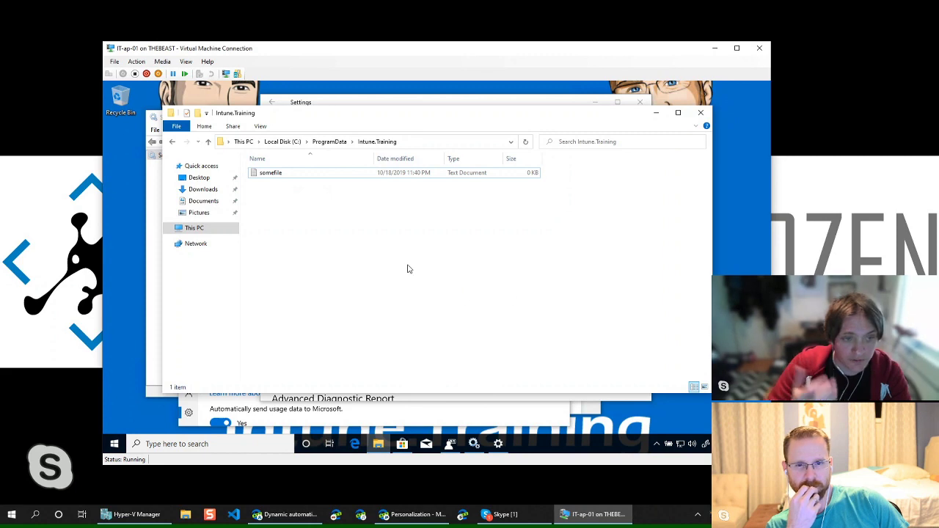
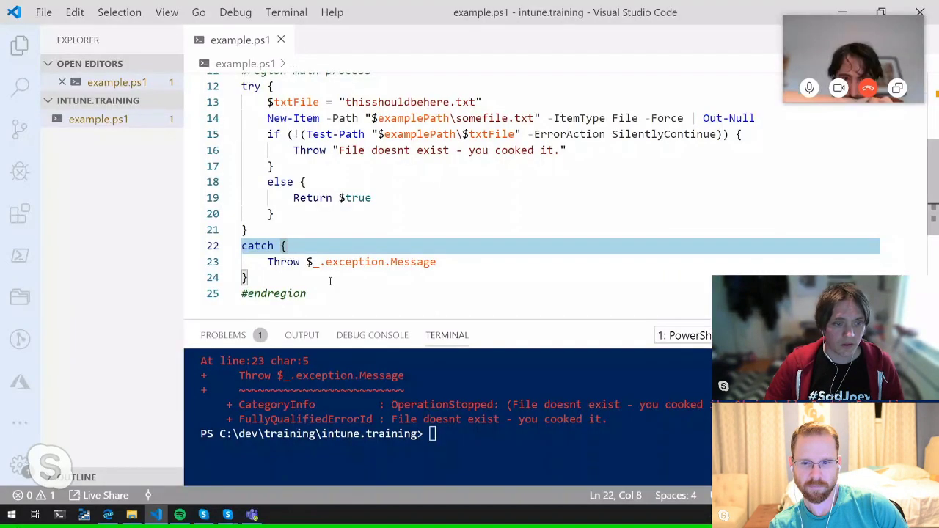
Step: Leave the VM's Intune.Training folder and return to example.ps1 in VS Code
click(334, 281)
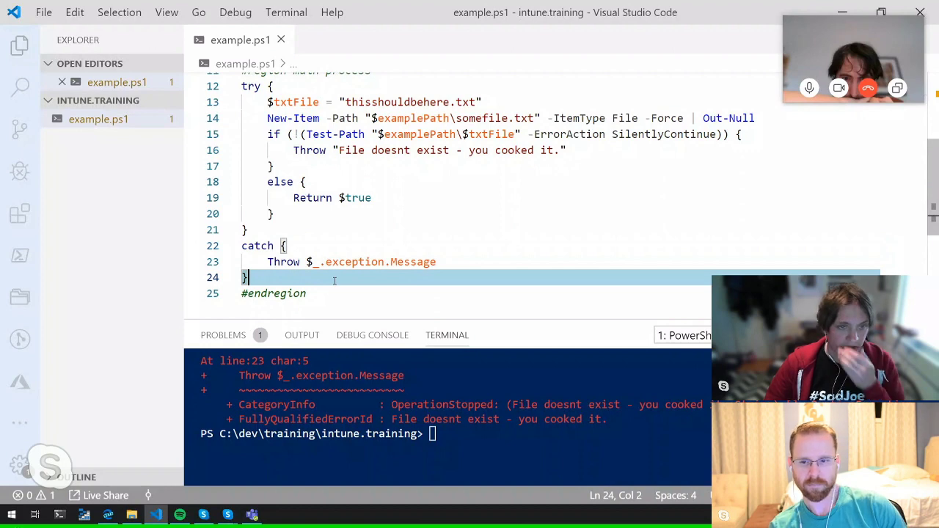
scroll(367, 271, up, 4)
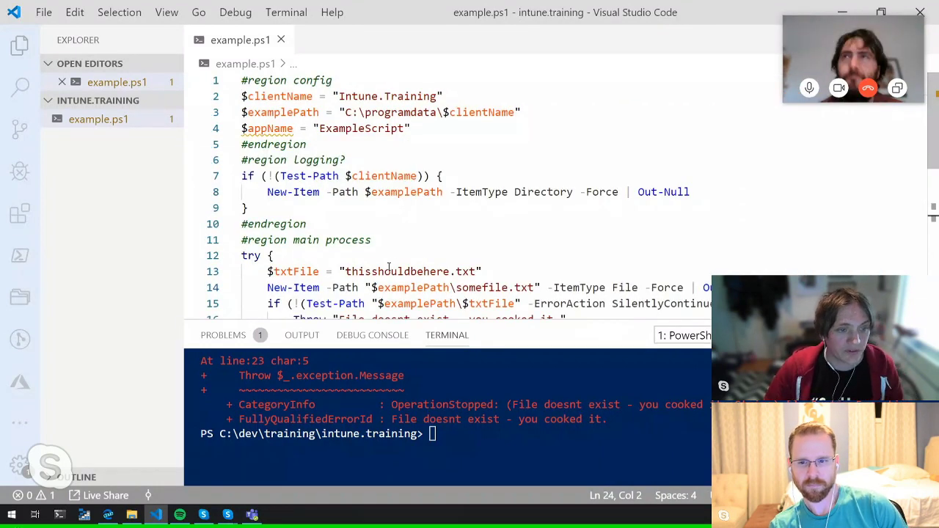
click(286, 210)
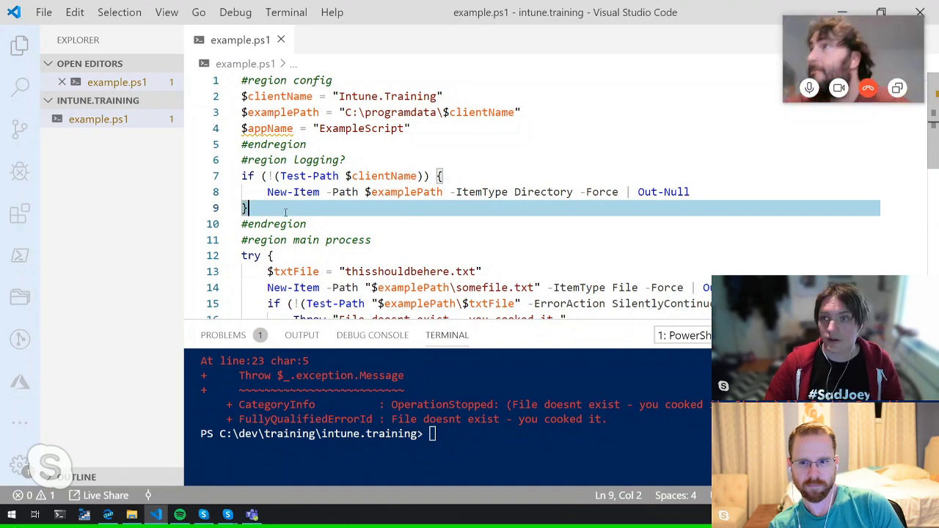
click(861, 27)
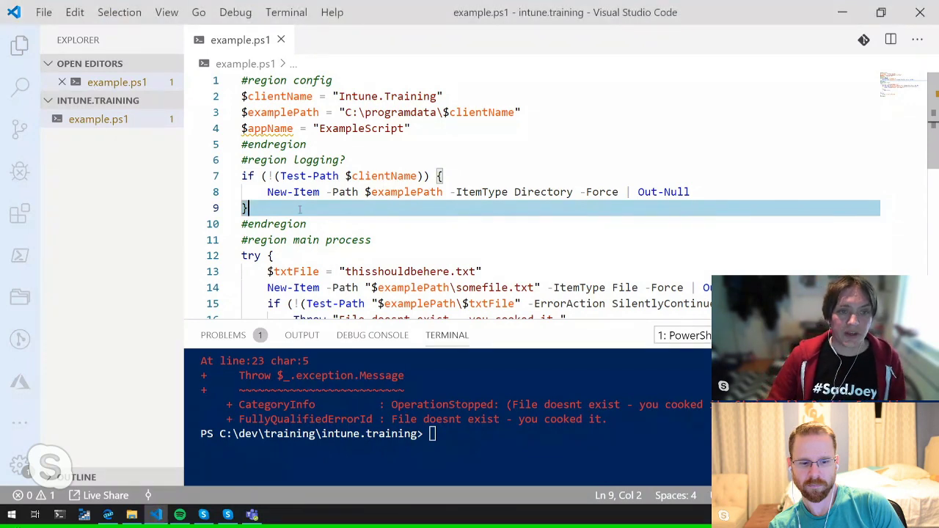
click(436, 127)
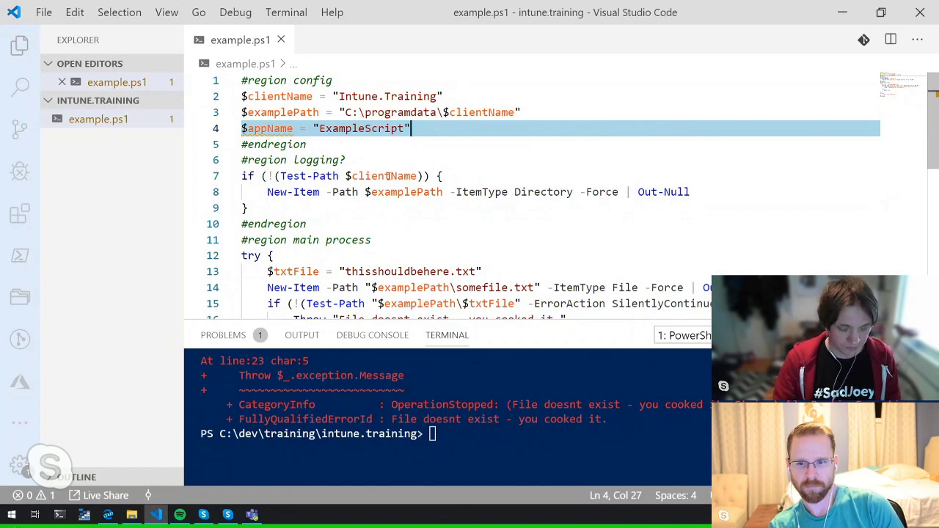
Step: Add $logFile = "$appName.log" to the config region and open a blank line after the folder check
key(Return)
text($)
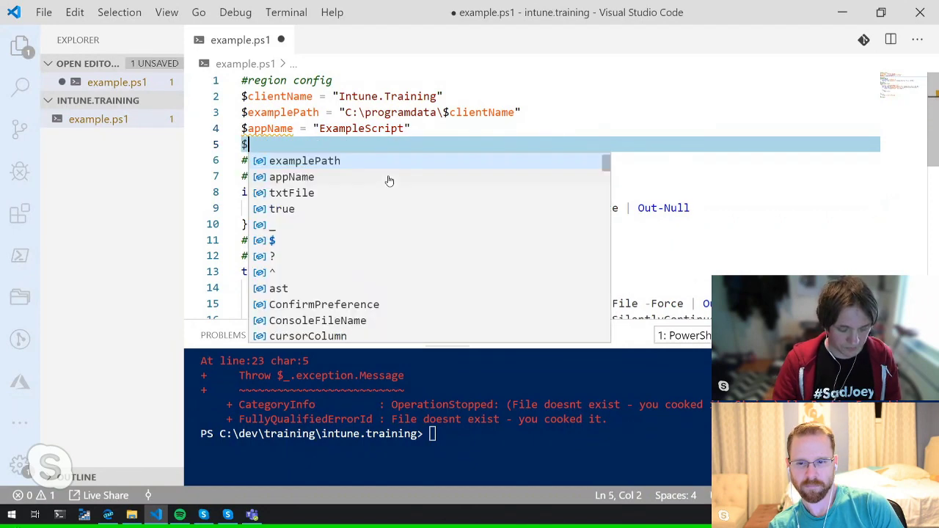
text(logF)
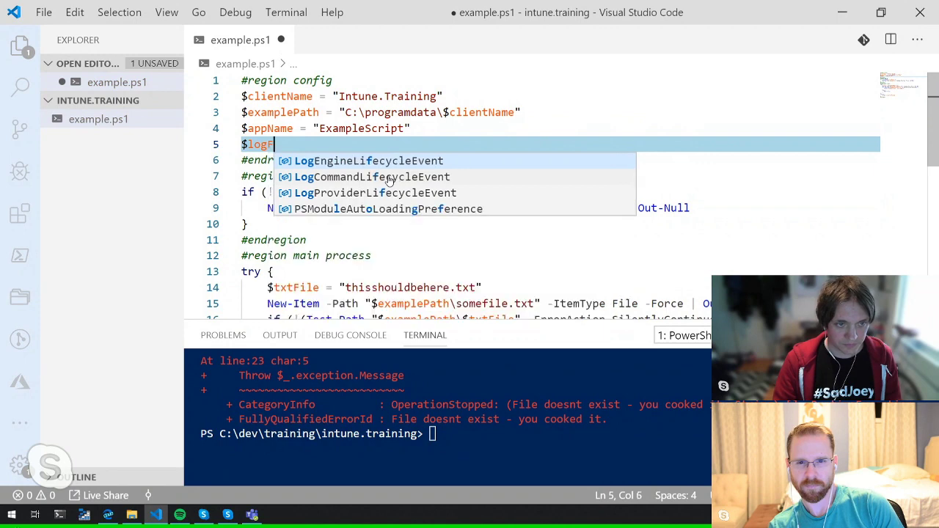
text(ile = ")
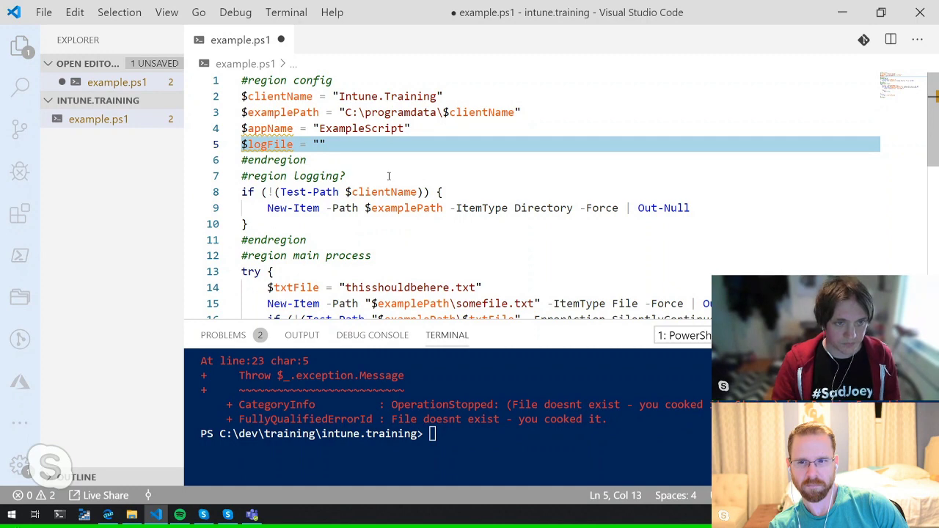
text($appName.log)
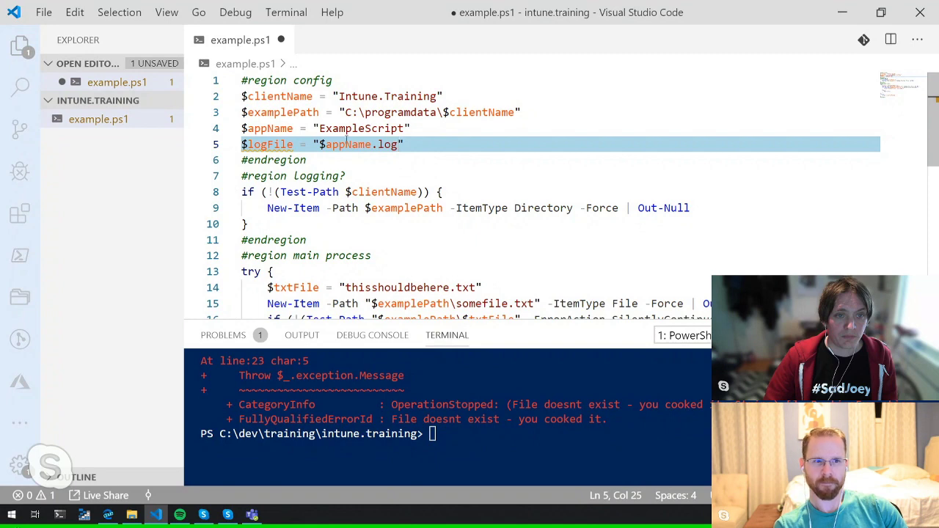
click(403, 147)
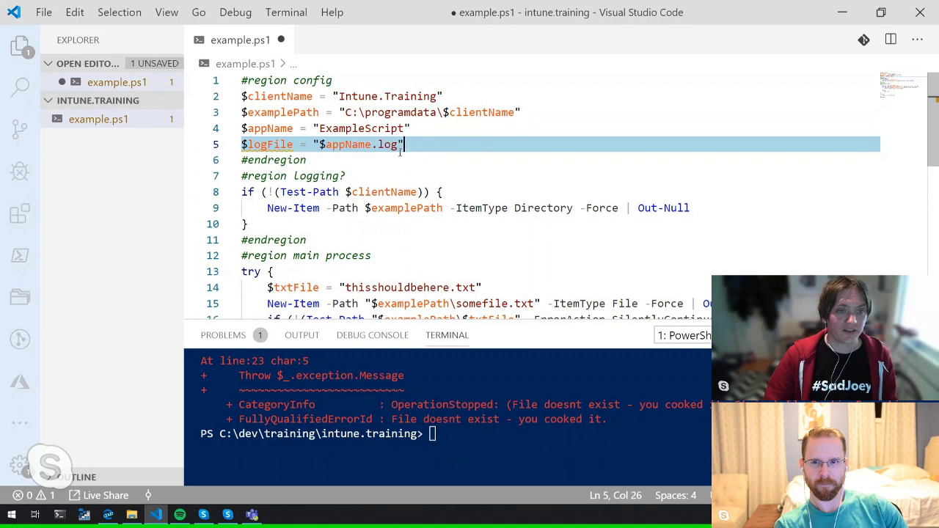
click(248, 224)
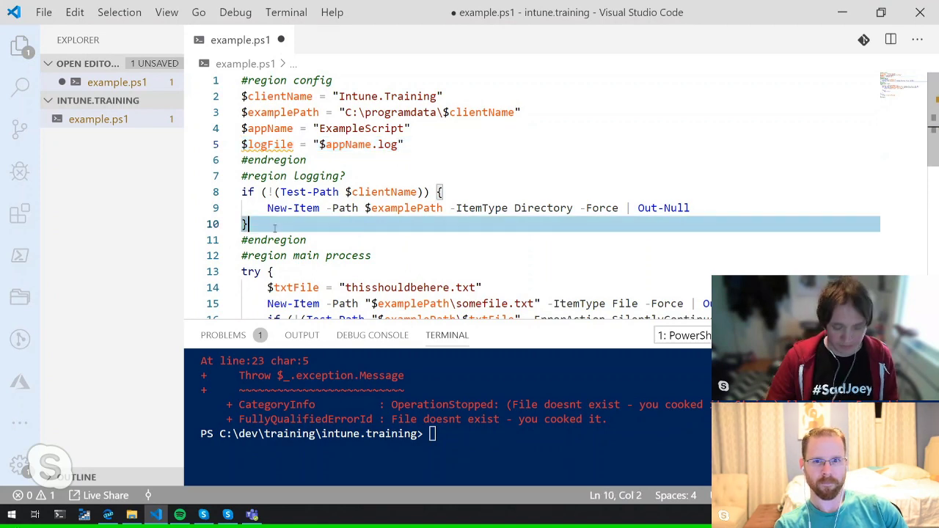
key(Return)
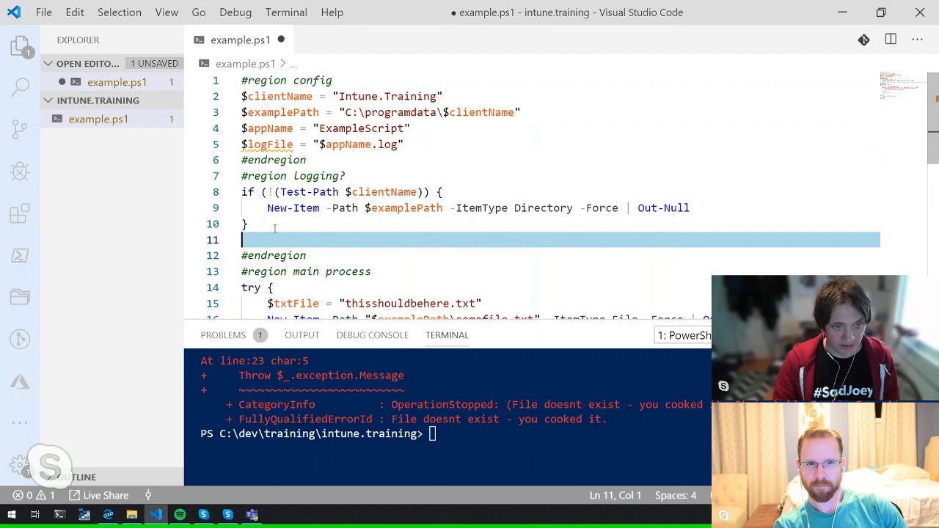
Step: Insert Start-Transcript $logFile -Force on line 11 using autocomplete
text(start)
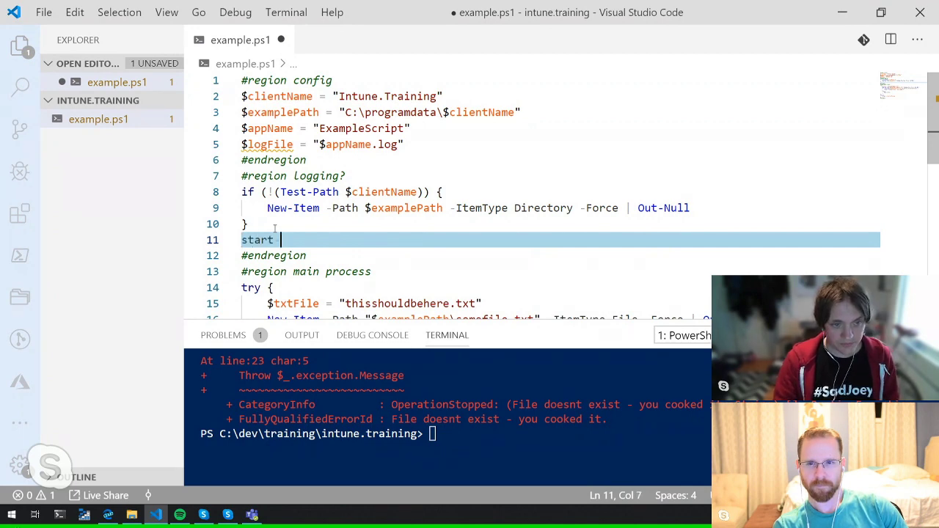
text(-transcri)
key(Tab)
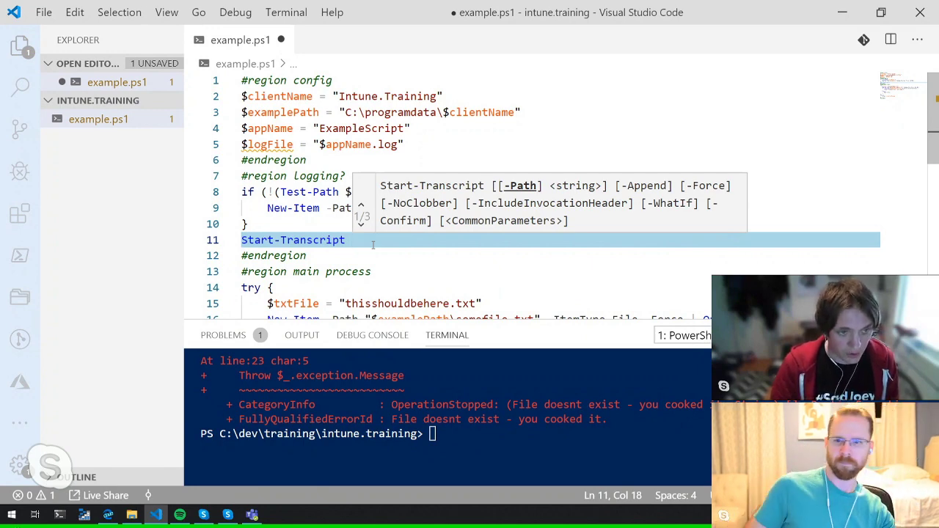
text($)
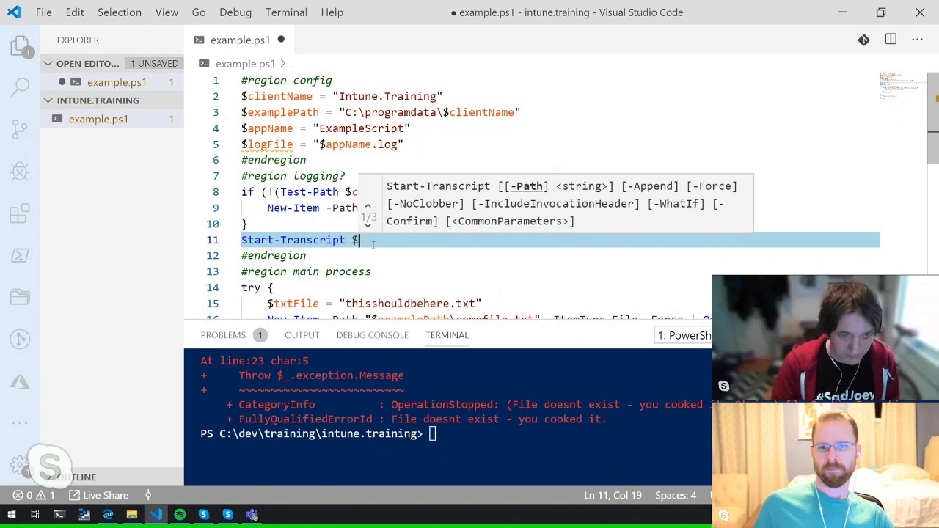
text(lo)
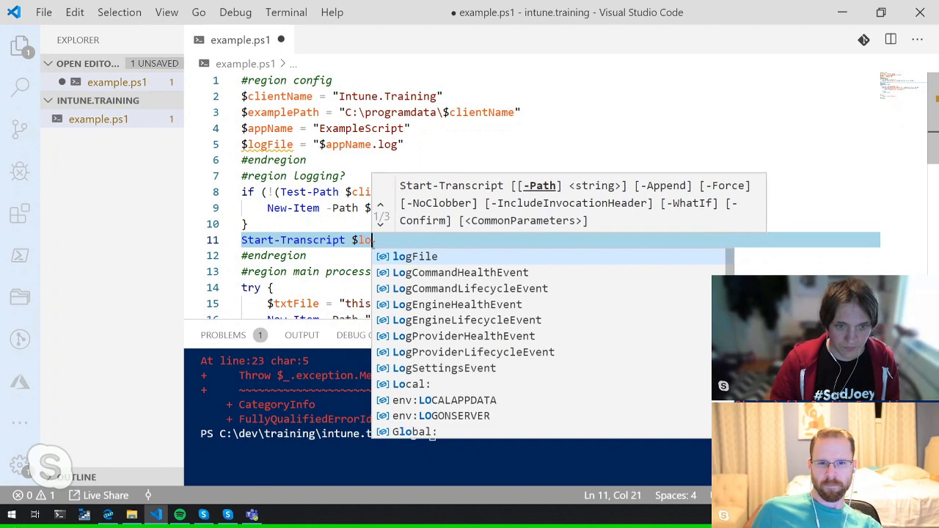
key(Tab)
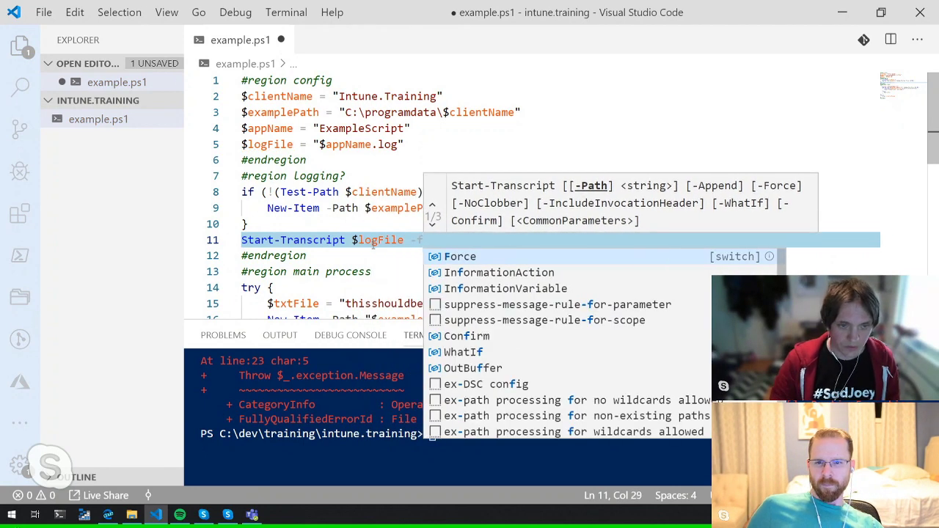
key(Tab)
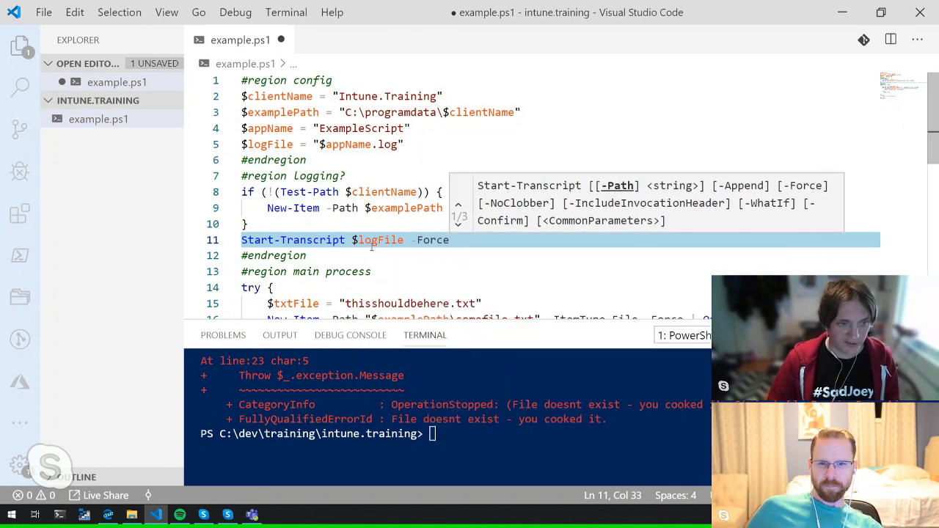
scroll(371, 247, down, 5)
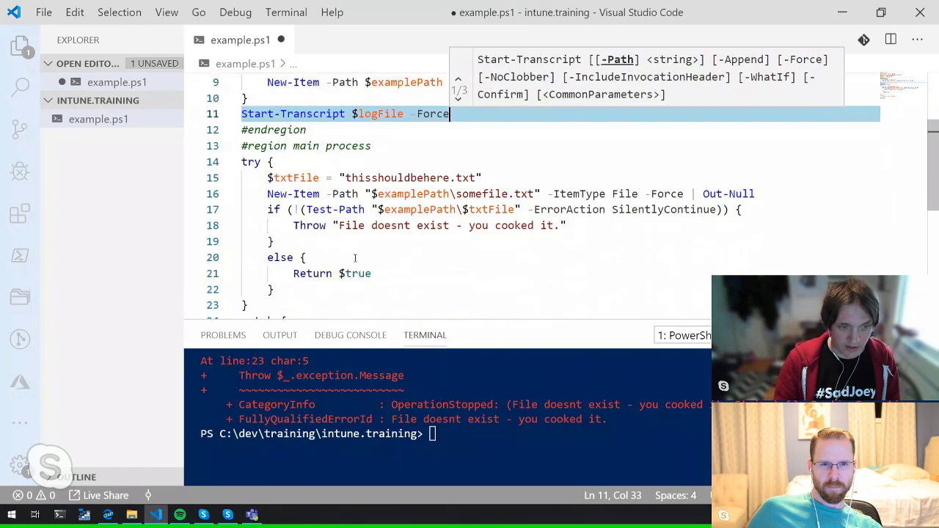
Step: Add a finally { } block after the catch block
click(305, 275)
key(Return)
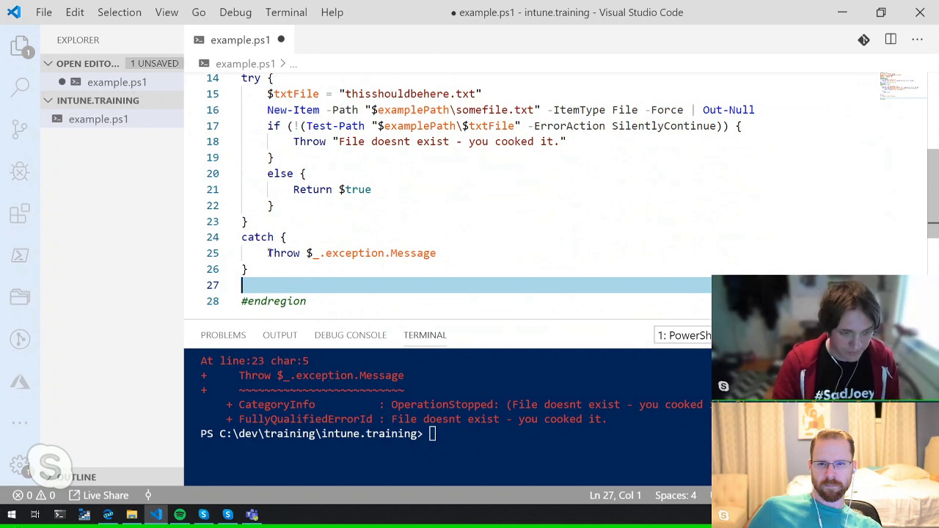
text(fina)
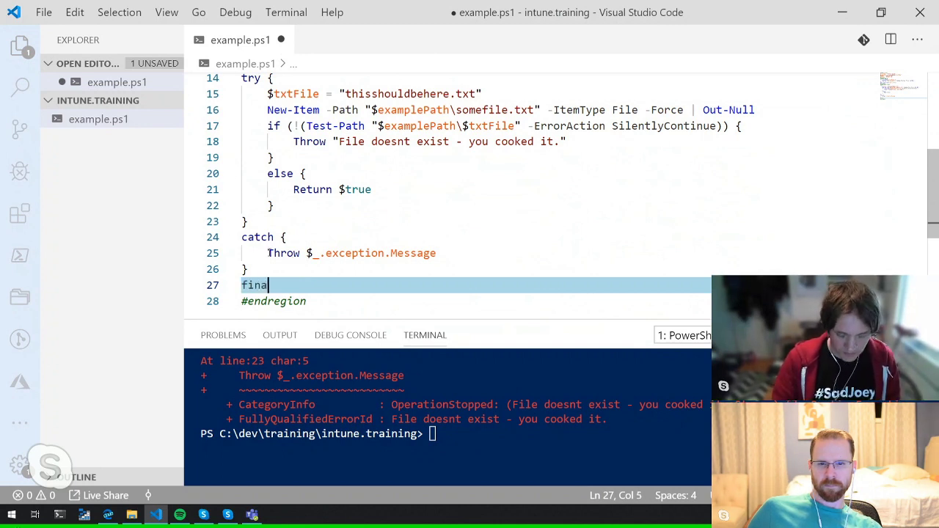
text(lly {)
key(Return)
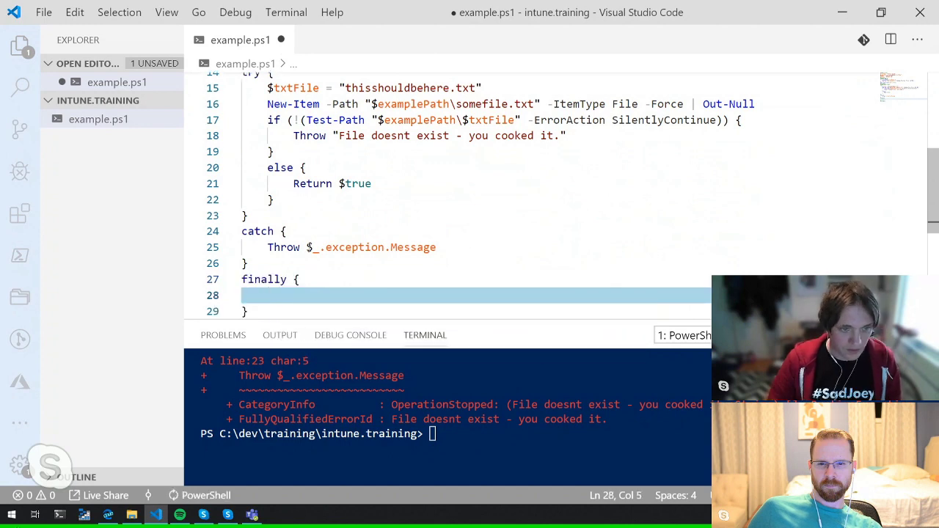
Step: Replace Throw in the catch block with $errorVar = to store the message
drag(306, 247, 267, 247)
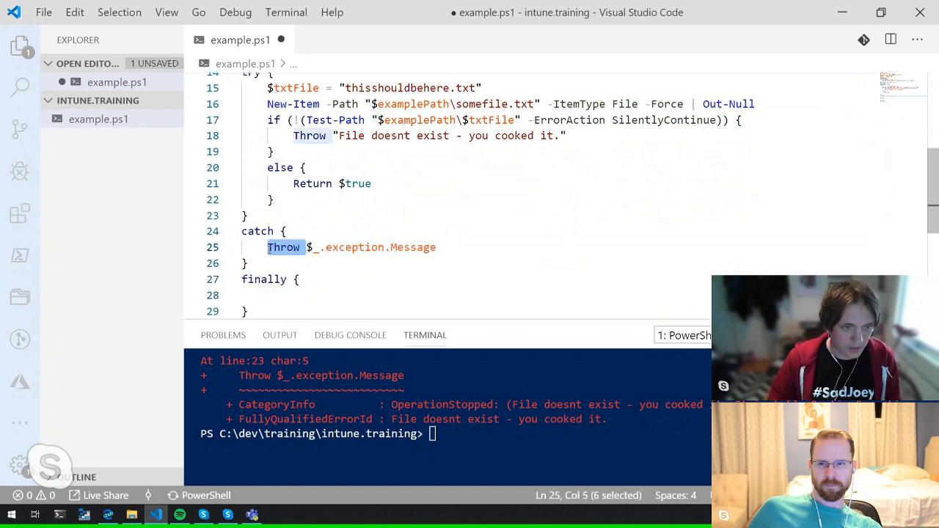
key(BackSpace)
text($e)
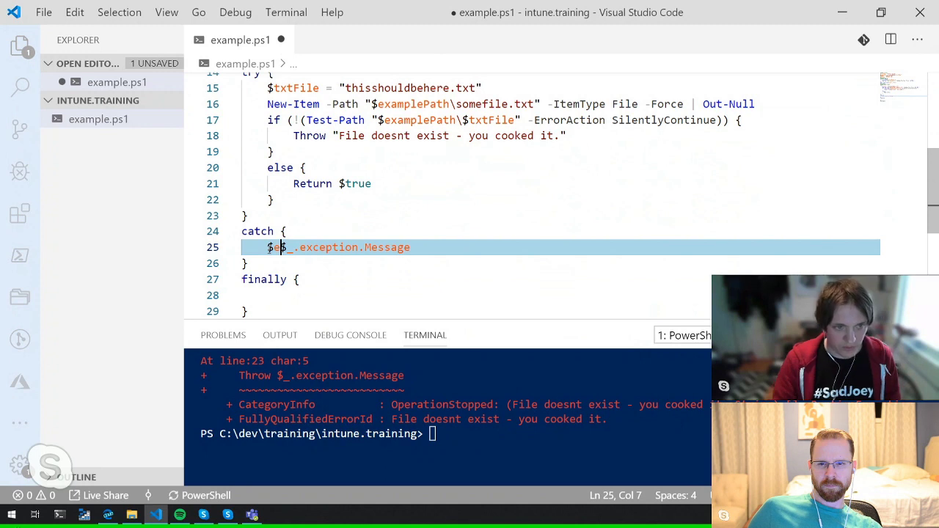
text(rrorVar)
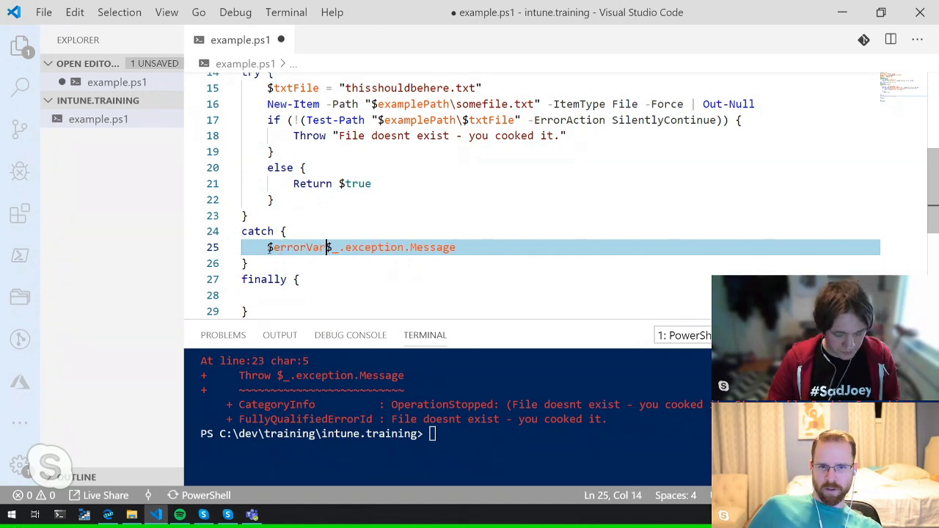
text( =)
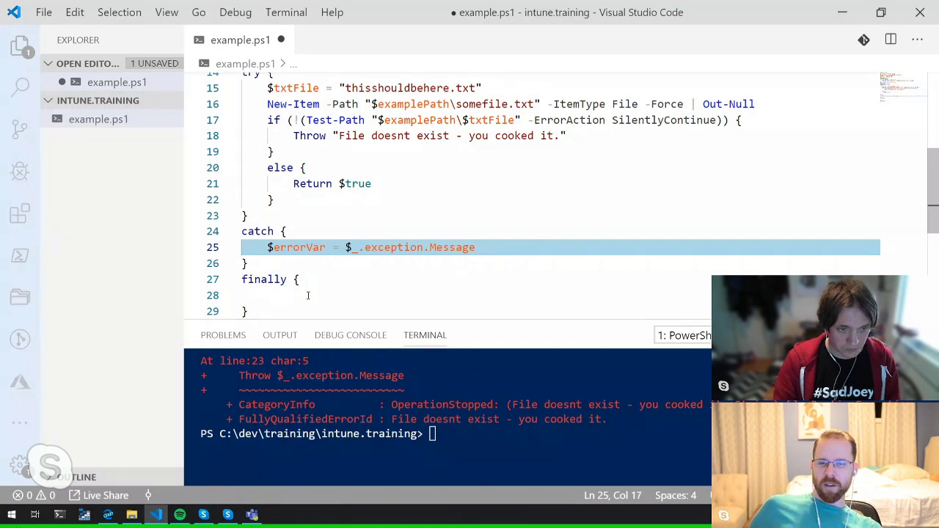
Step: Open an if ($errorVar) { check inside the finally block
click(309, 294)
text(if ($)
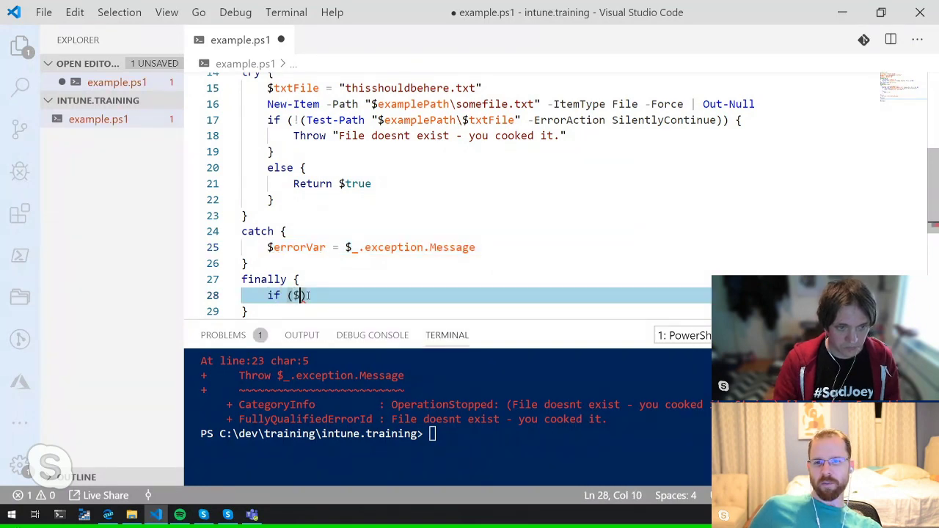
text(errorVar) {)
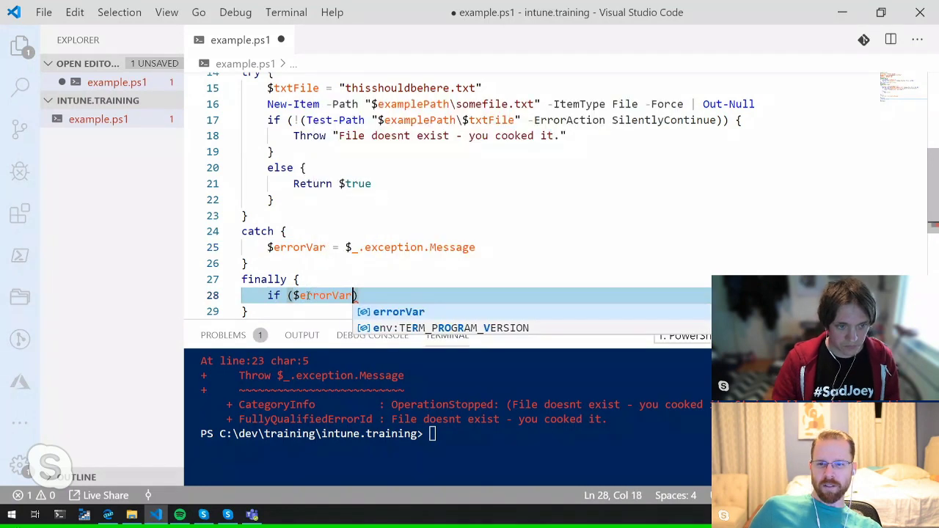
key(Return)
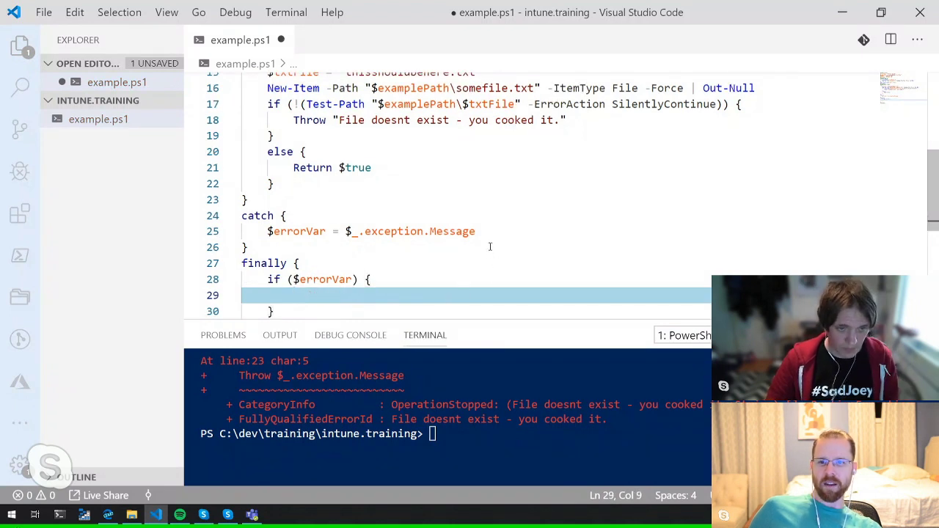
Step: Scroll through example.ps1 to review the finally block's empty if ($errorVar) body
scroll(452, 261, down, 1)
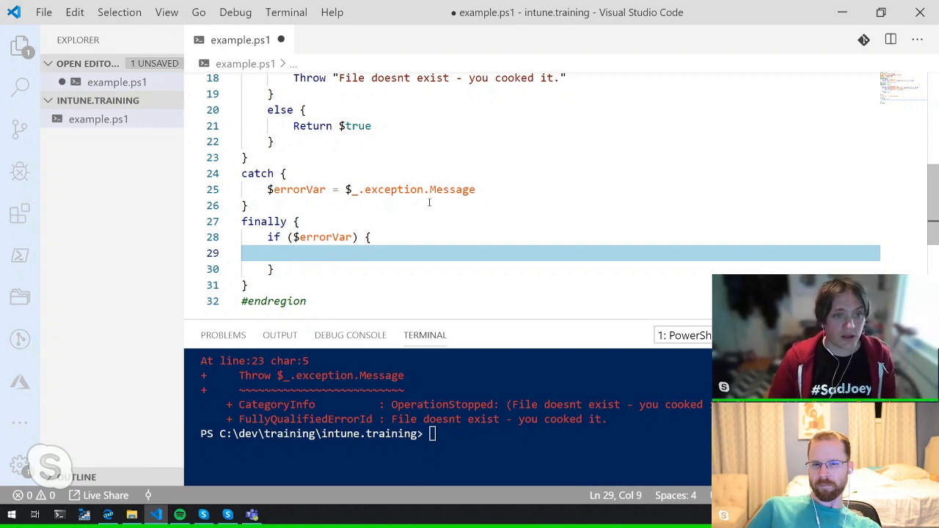
scroll(385, 189, up, 2)
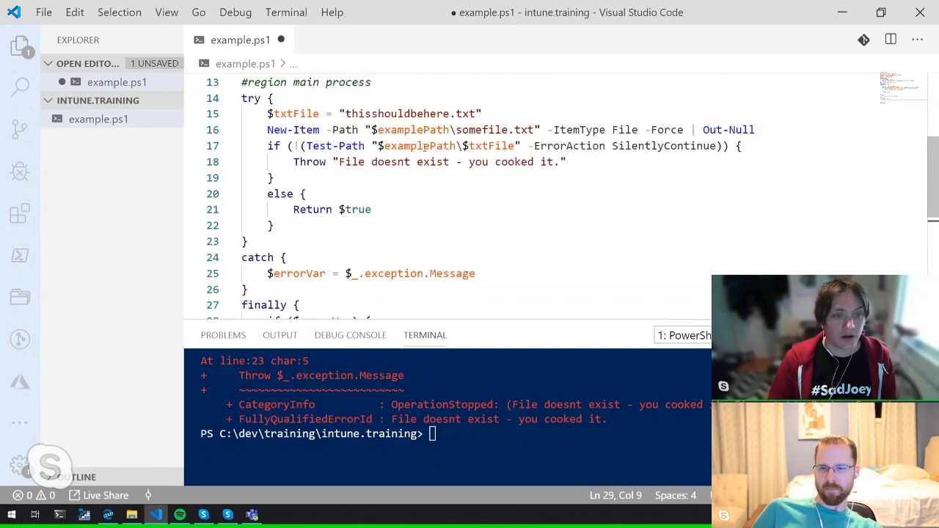
scroll(424, 146, down, 1)
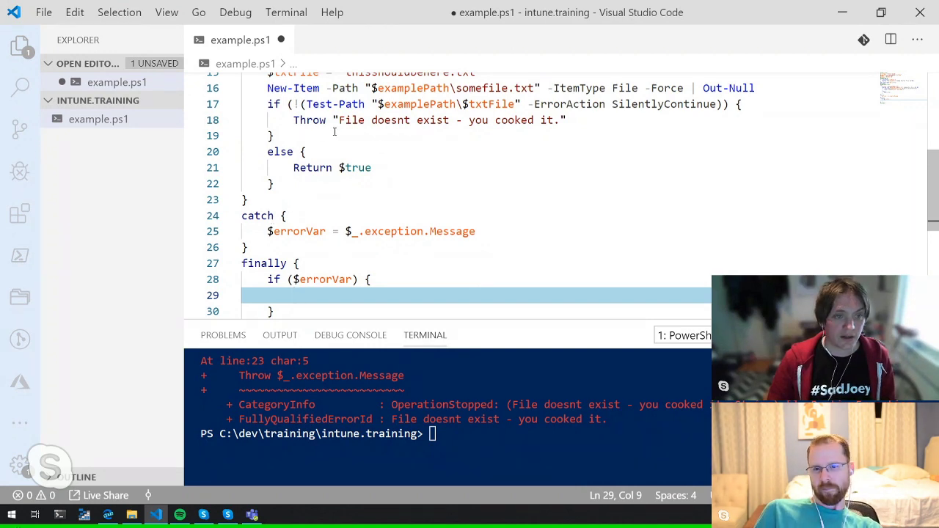
scroll(304, 190, down, 1)
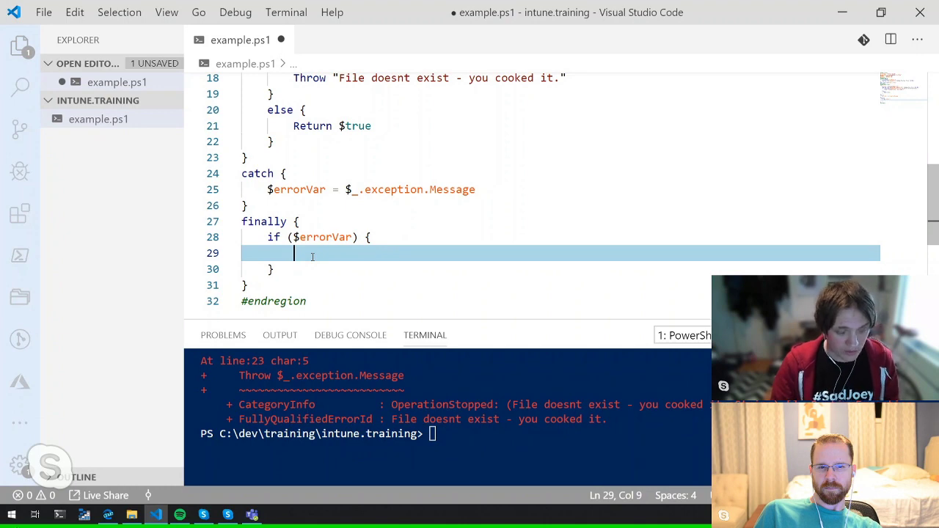
Step: Make the if block print "Something went wrong" with Write-Host
text(write-H)
key(Tab)
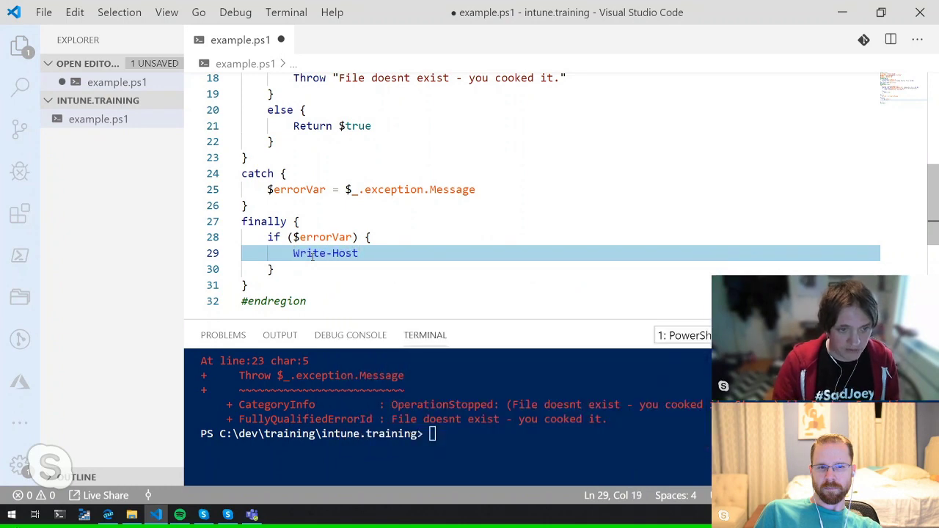
text("Some)
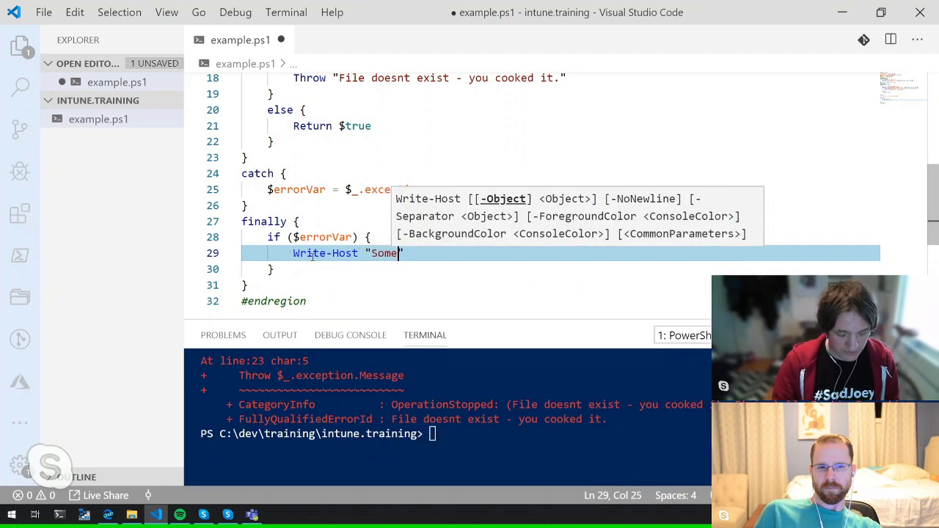
text(thing went wrong")
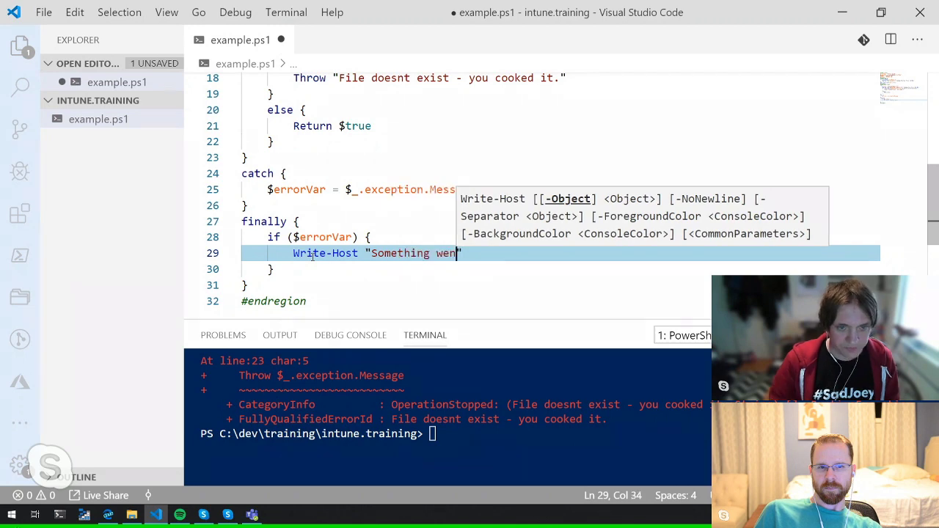
key(Return)
Step: Add a Stop-Transcript line, correcting its capitalisation
text(sto)
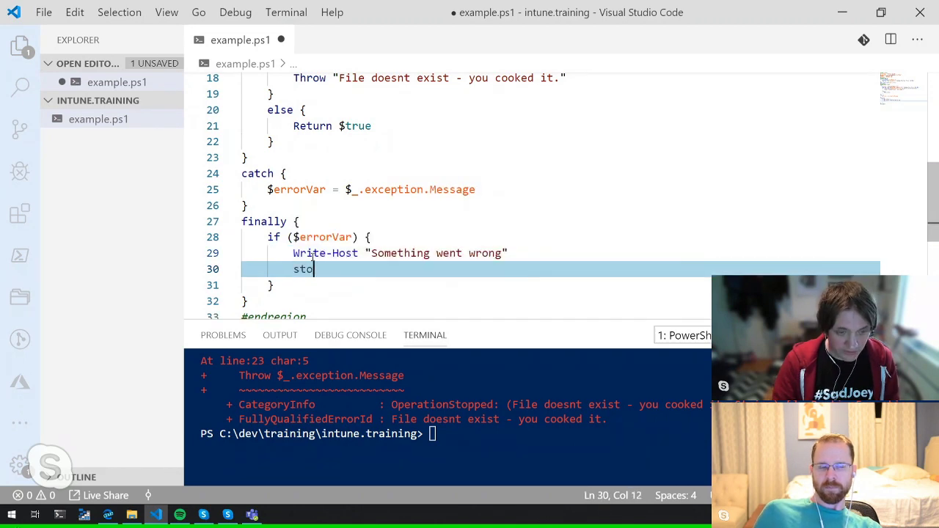
text(p-transcr)
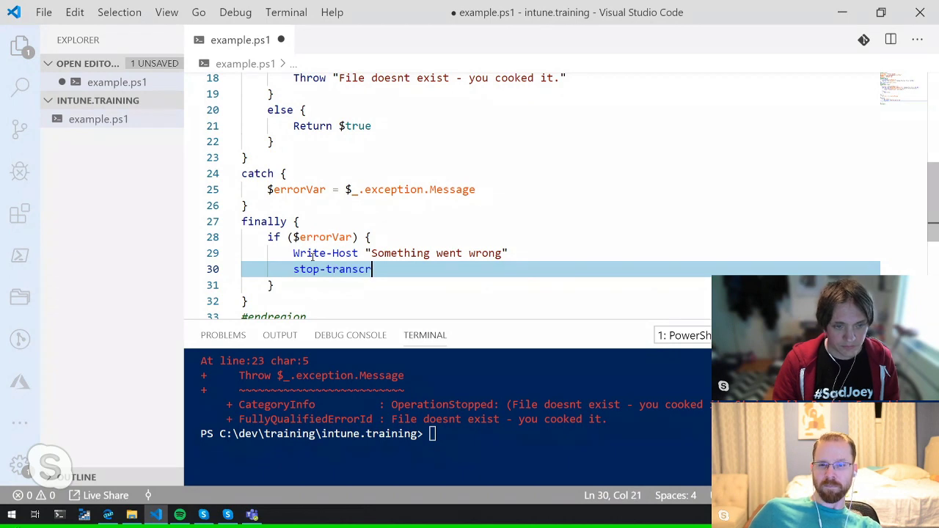
text(i)
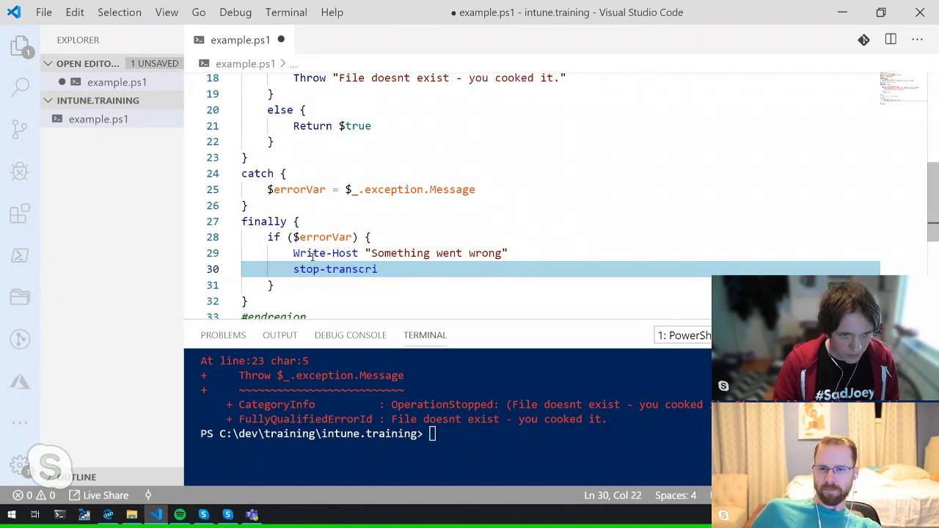
text(pt)
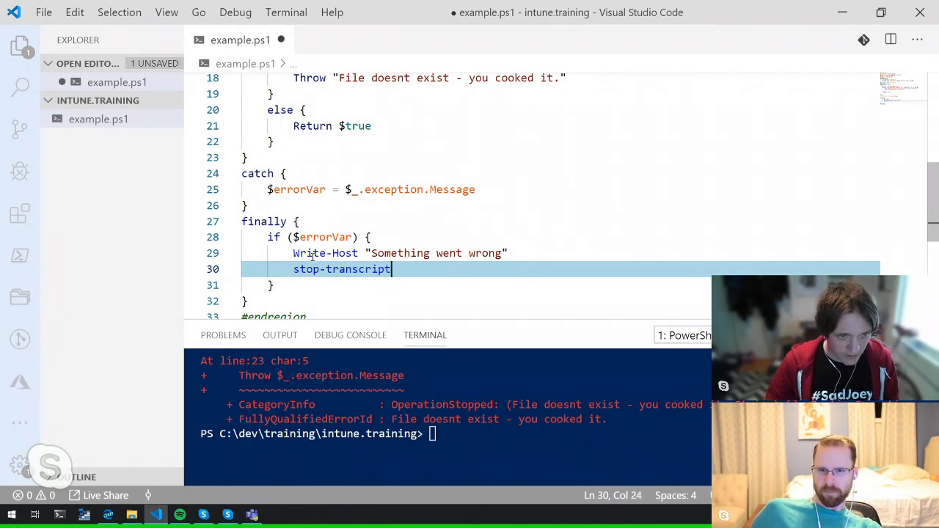
click(331, 271)
key(BackSpace)
text(T)
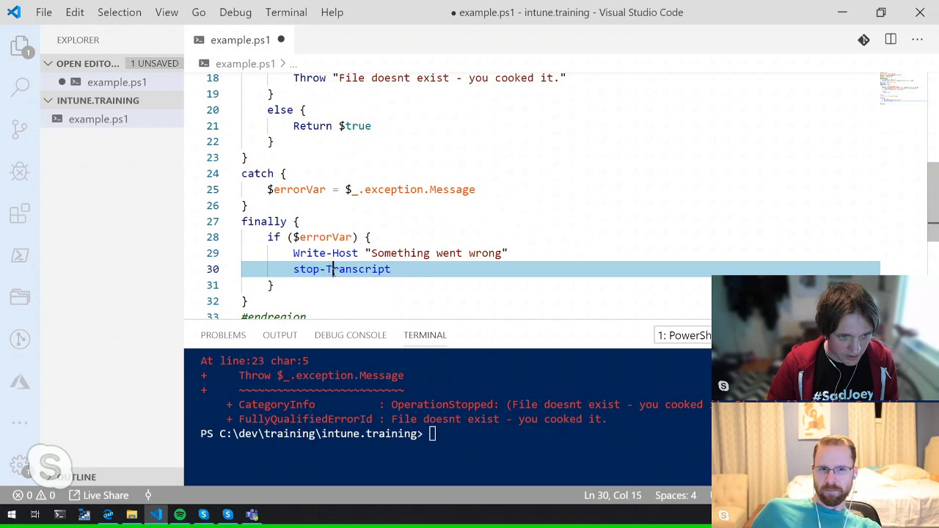
key(Left)
key(Left)
key(Left)
key(Left)
key(Left)
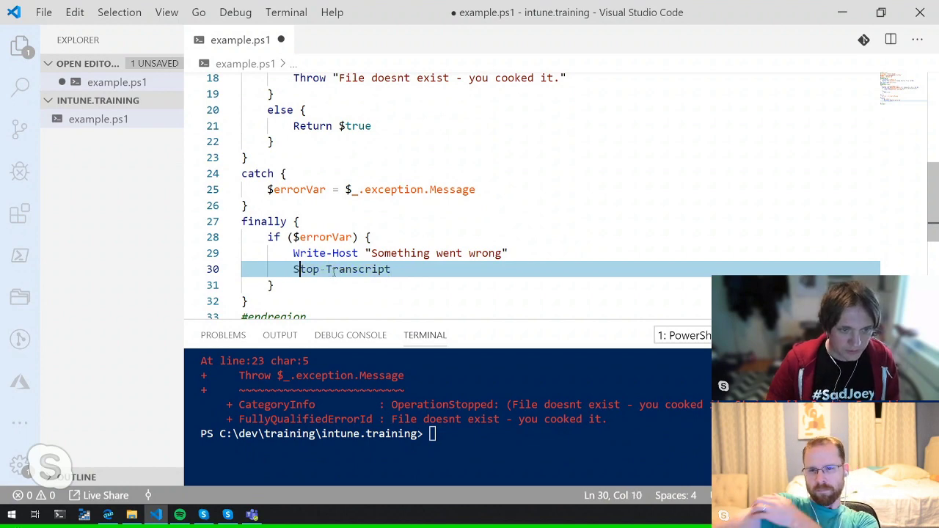
key(BackSpace)
text(S)
Step: Add throw $errorVar as the last line of the if block
click(409, 268)
key(Return)
text(throw)
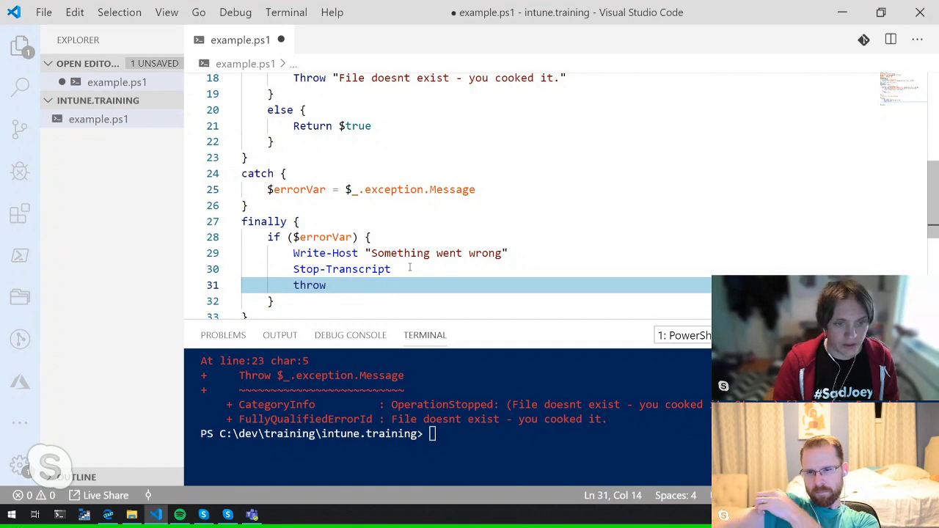
text( $errorVar)
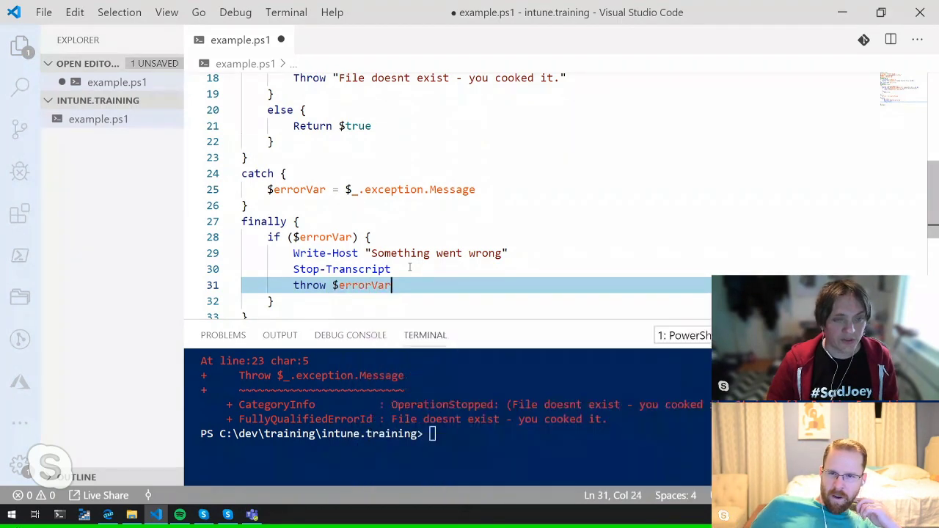
Step: Begin an else { branch right after the if block
scroll(416, 274, down, 2)
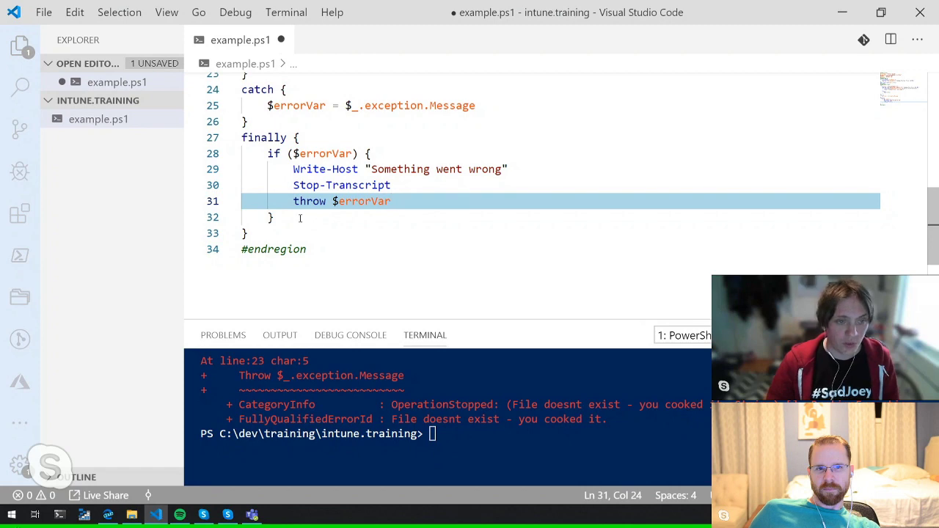
click(300, 218)
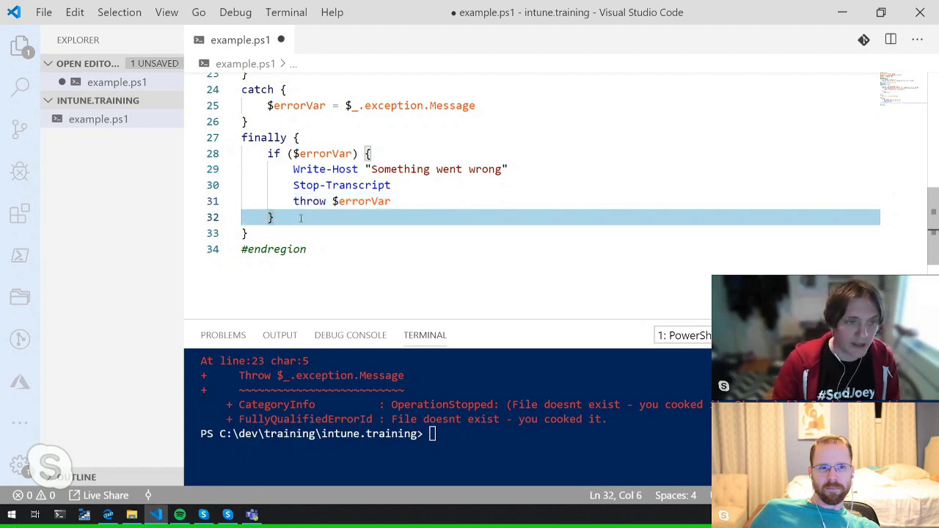
key(Return)
text(else)
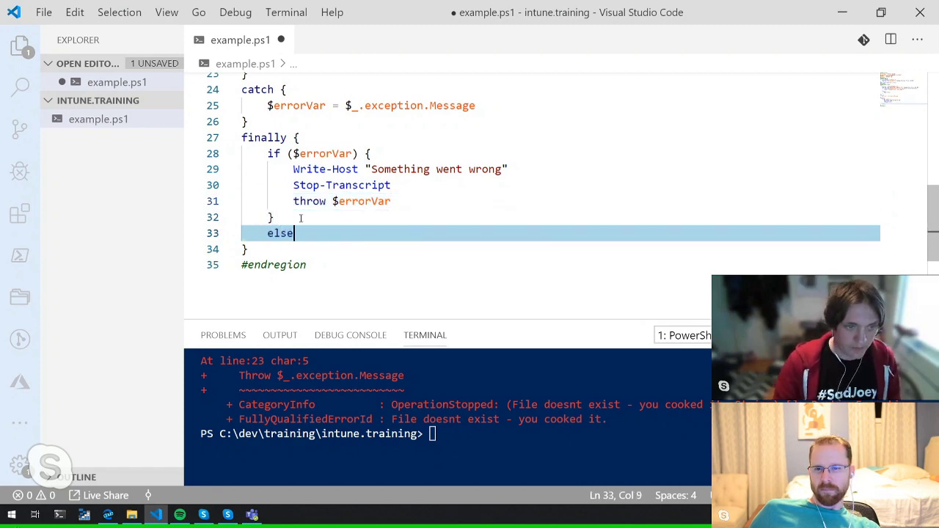
text( {)
Step: Make the else branch print "everything is good!" followed by stop-transcript
key(Return)
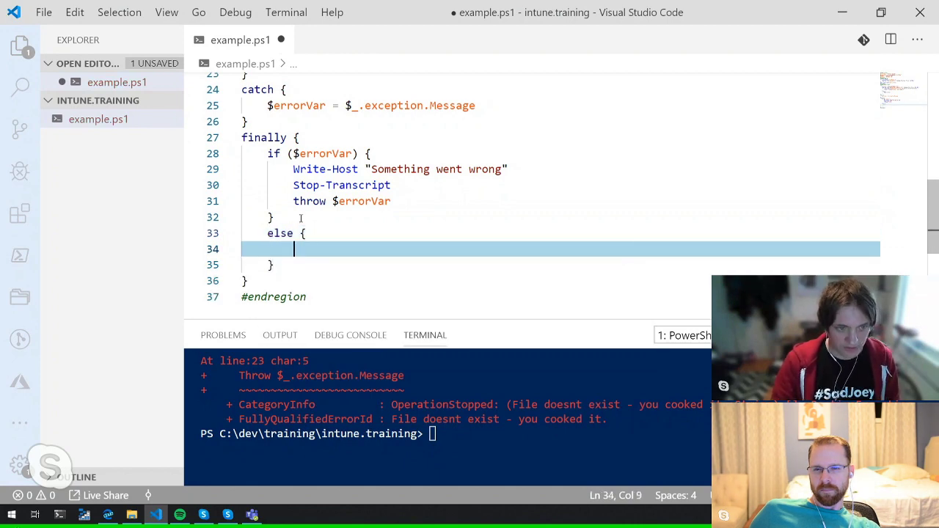
text(Write-Host ")
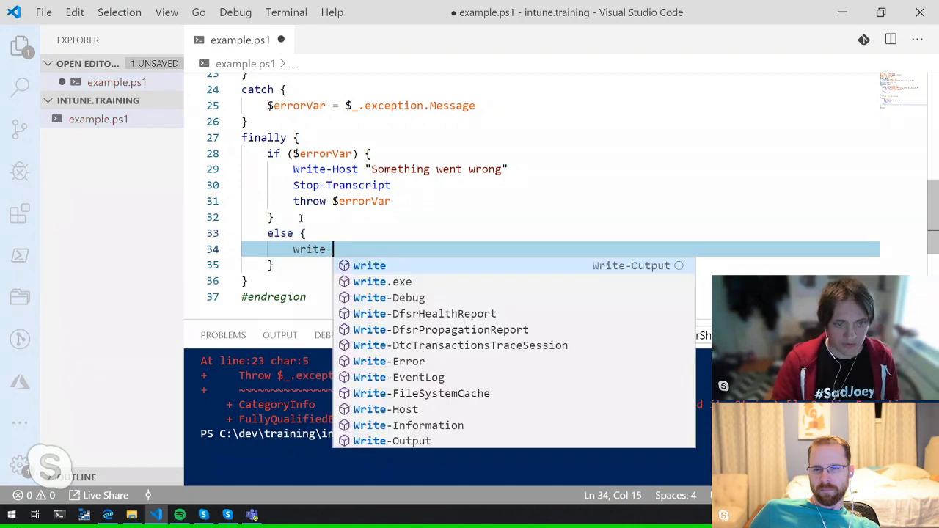
text(everythi)
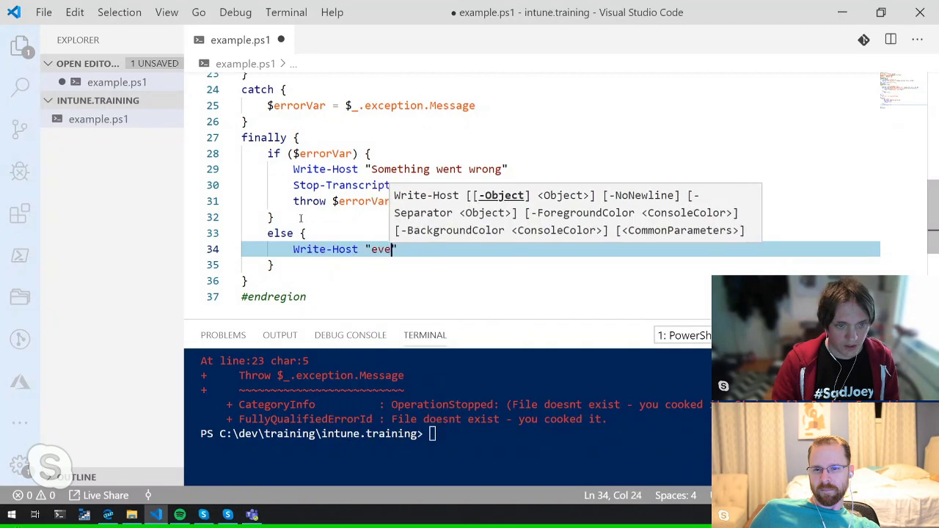
text(ng is good!")
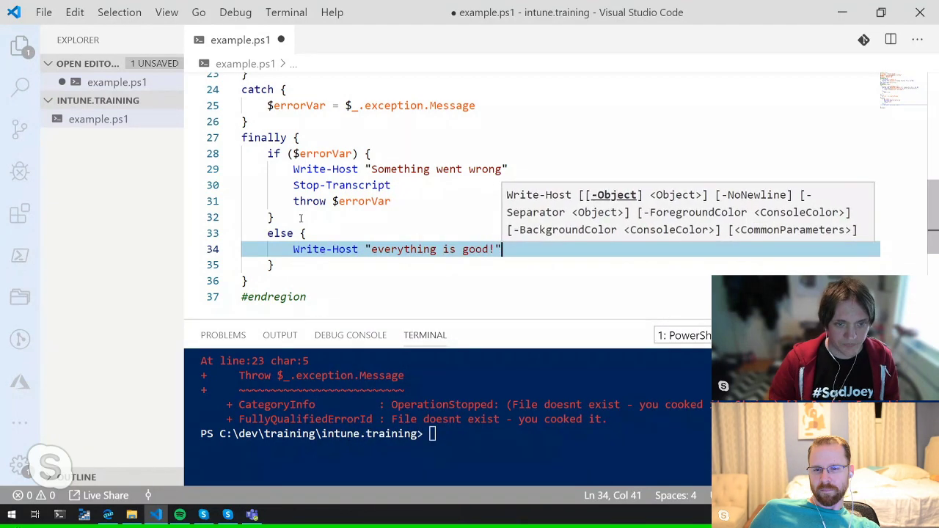
key(Return)
text(stop-tr)
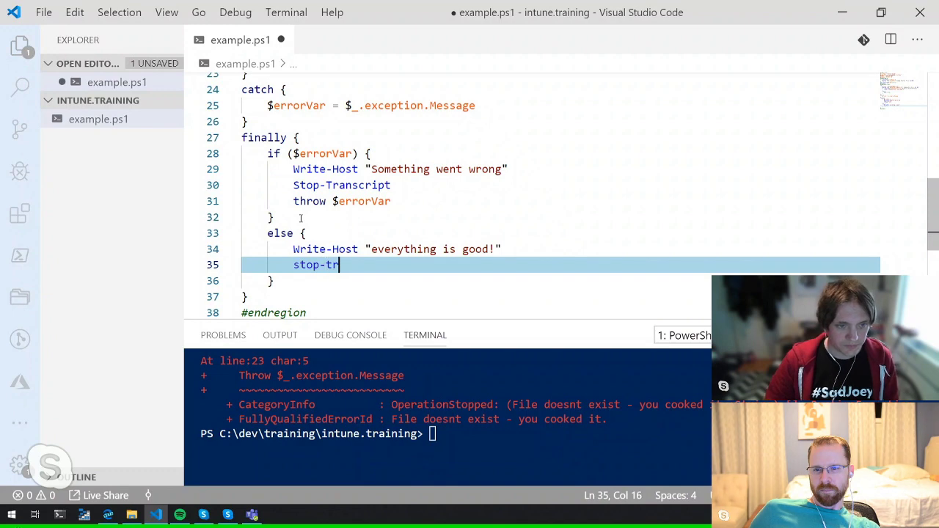
text(anscript)
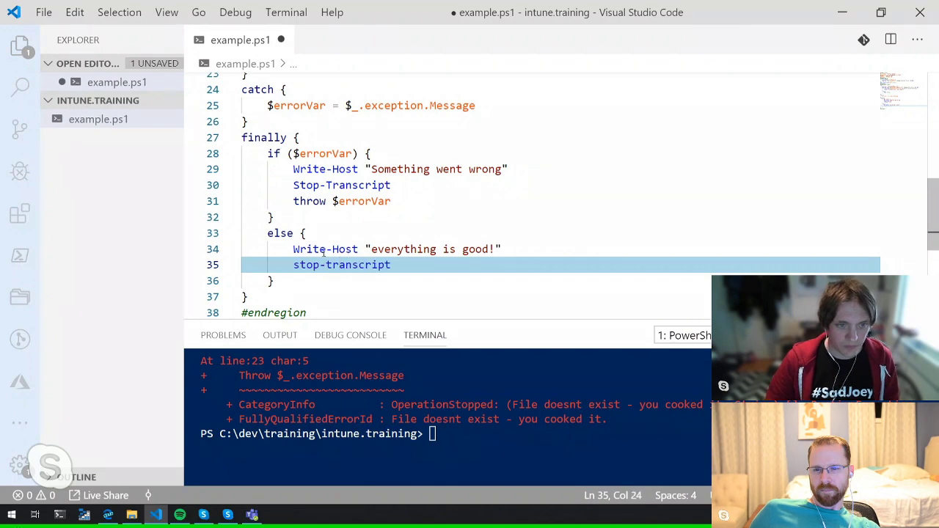
Step: Replace the lowercase stop-transcript with the correctly cased Stop-Transcript and save example.ps1
click(392, 185)
drag(393, 185, 392, 201)
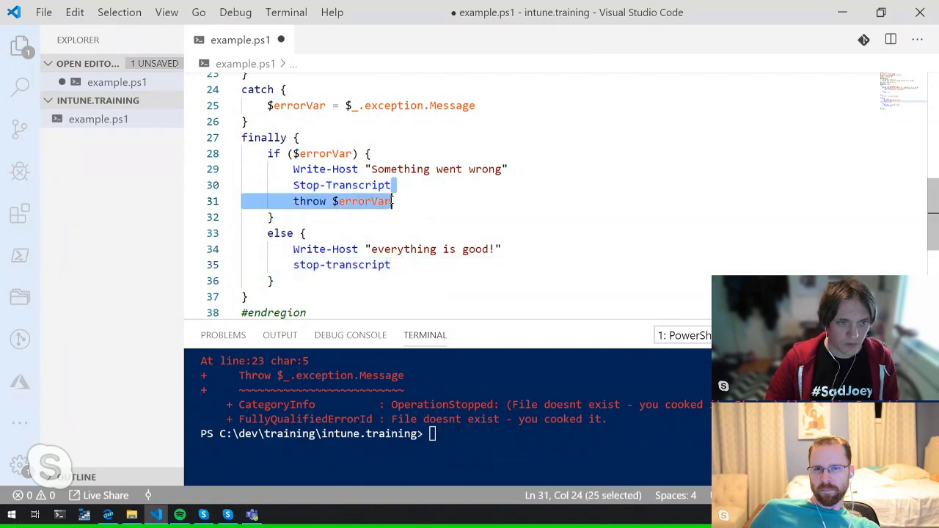
click(394, 185)
key(shift+Home)
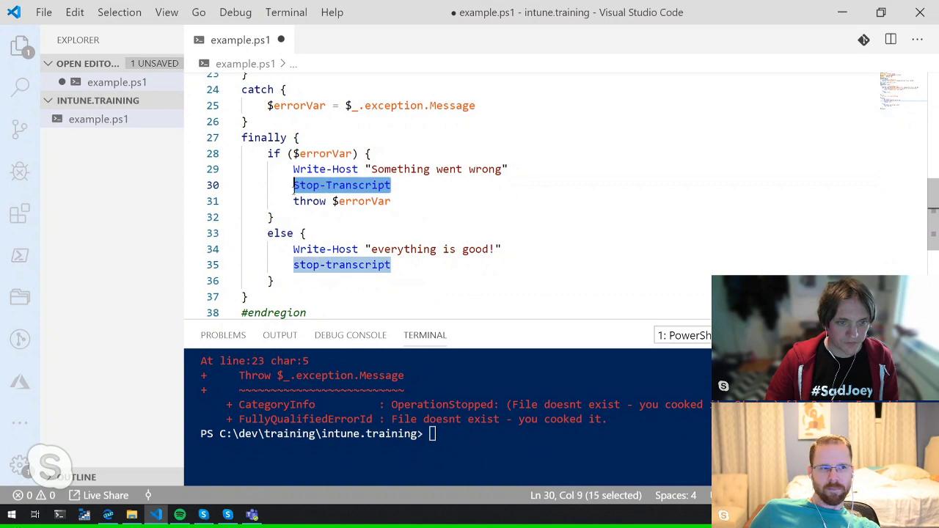
key(ctrl+c)
click(393, 265)
key(shift+Home)
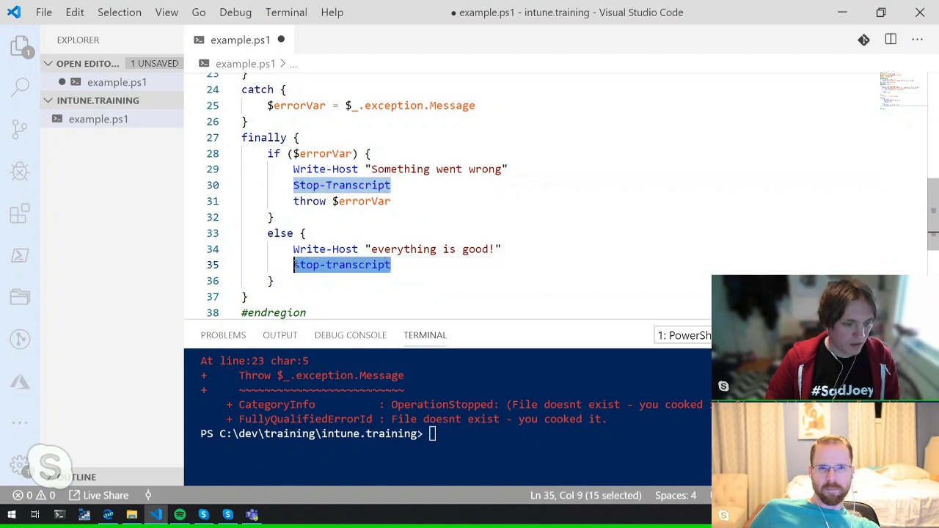
key(ctrl+v)
key(ctrl+s)
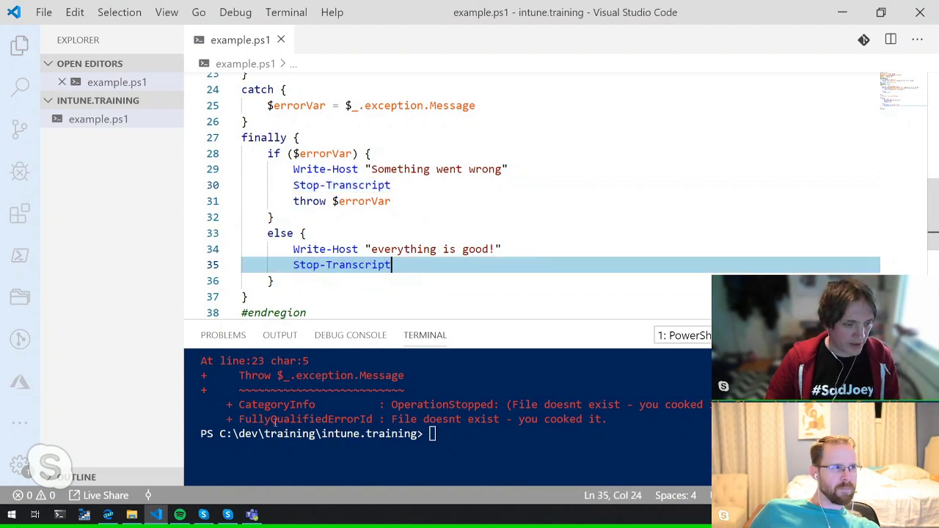
click(108, 515)
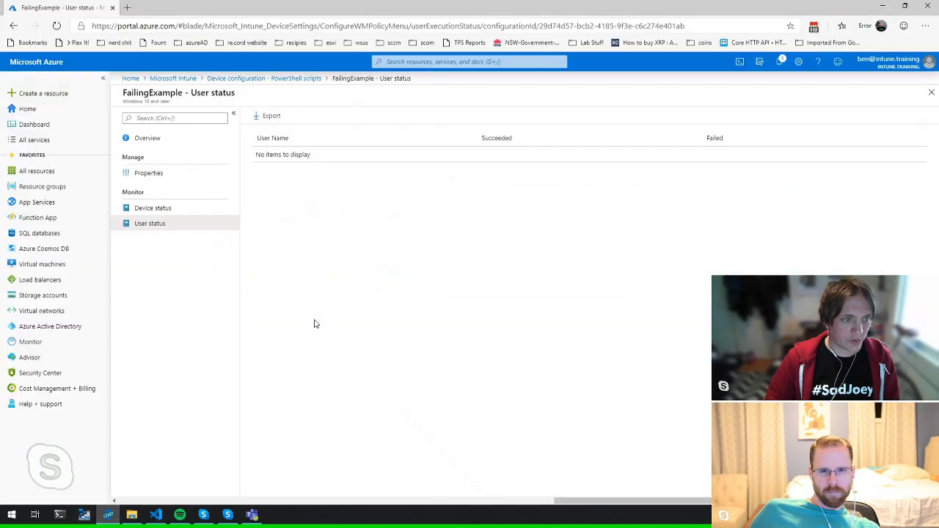
Step: Check the script's per-user and per-device run status, then return to the scripts list
click(163, 227)
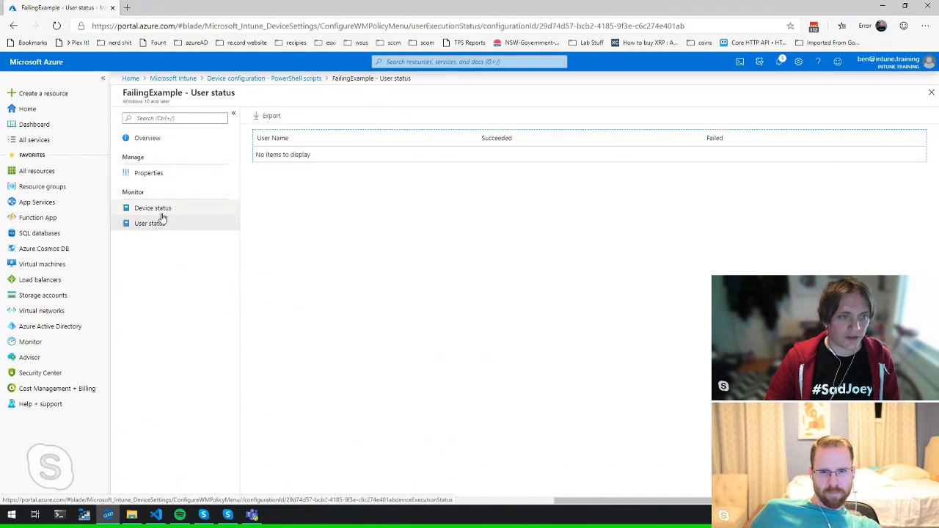
click(160, 210)
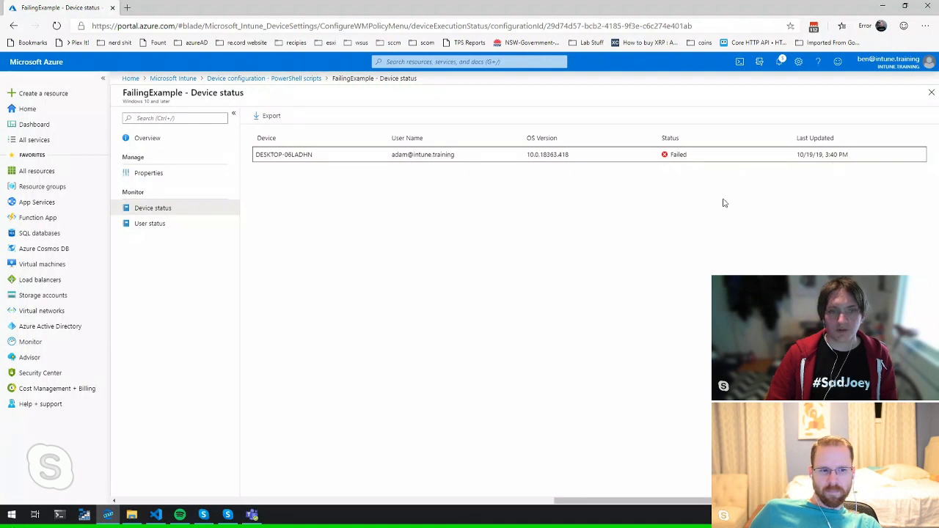
click(287, 79)
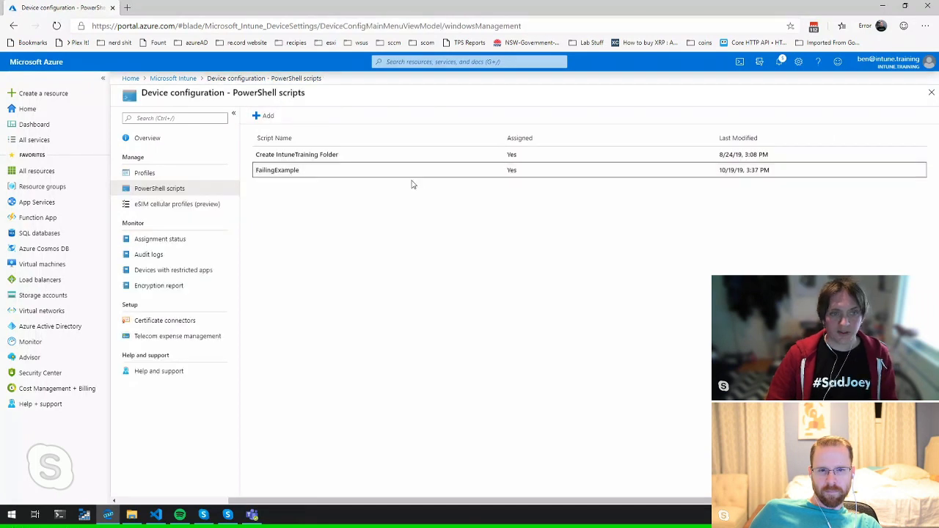
Step: Delete the FailingExample PowerShell script
click(314, 177)
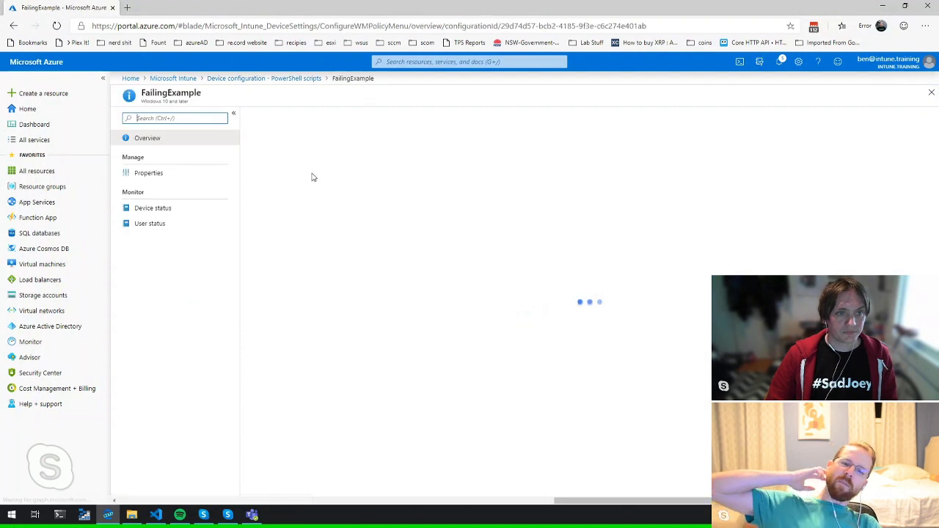
click(265, 116)
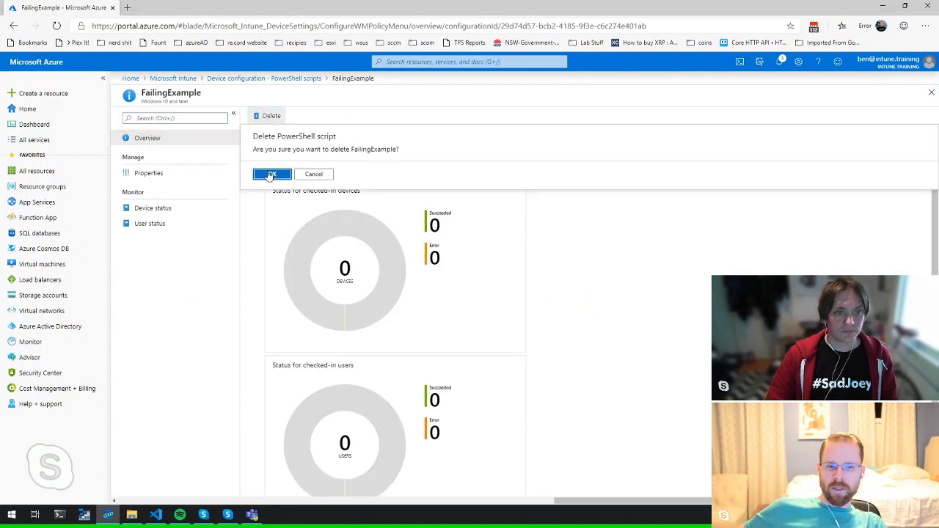
click(269, 177)
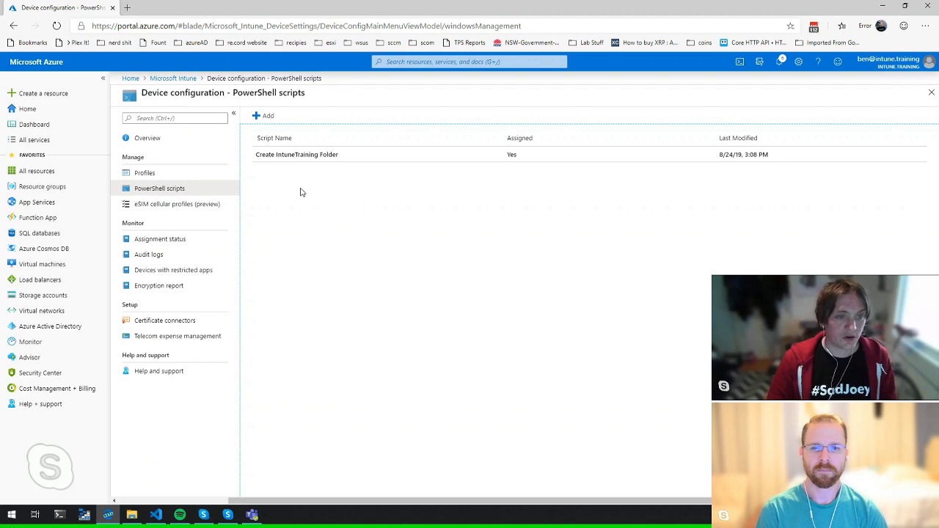
click(269, 117)
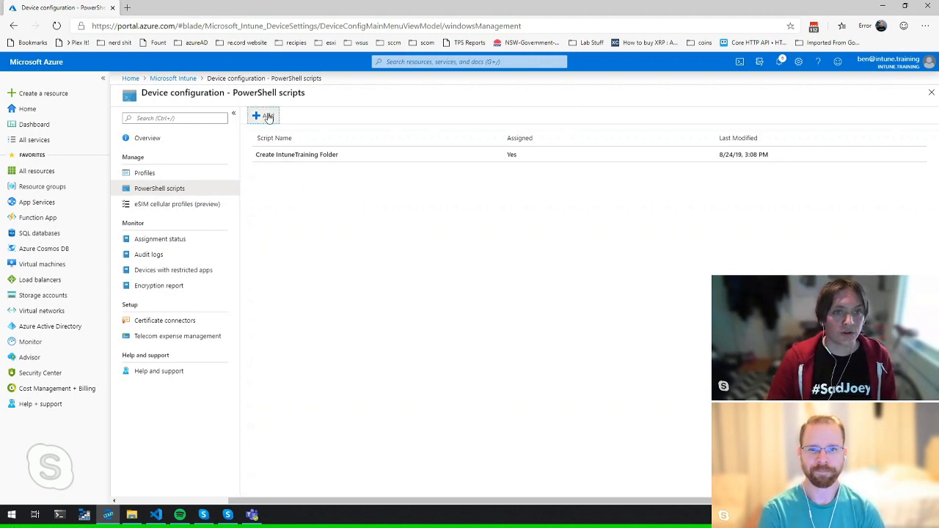
Step: Name the new script FailingScript2, leave the description blank, and proceed to Script settings
click(319, 149)
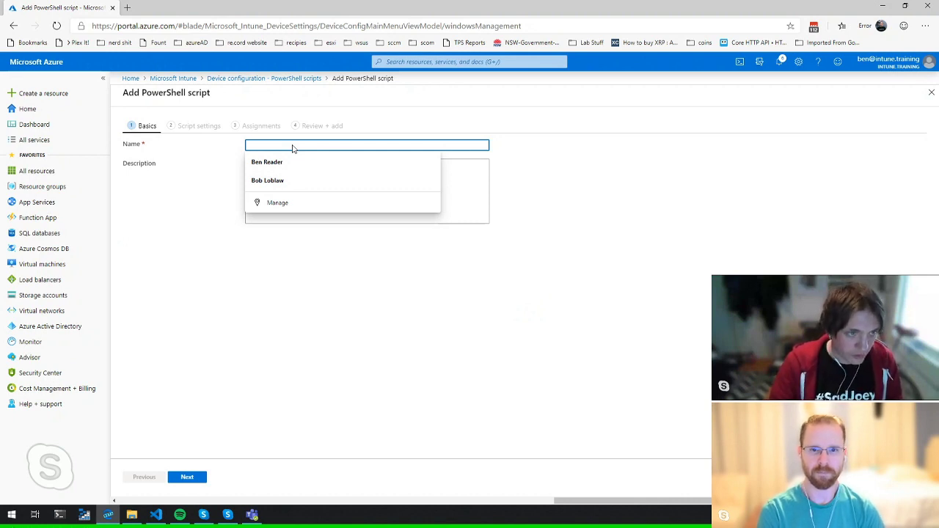
text(Fail)
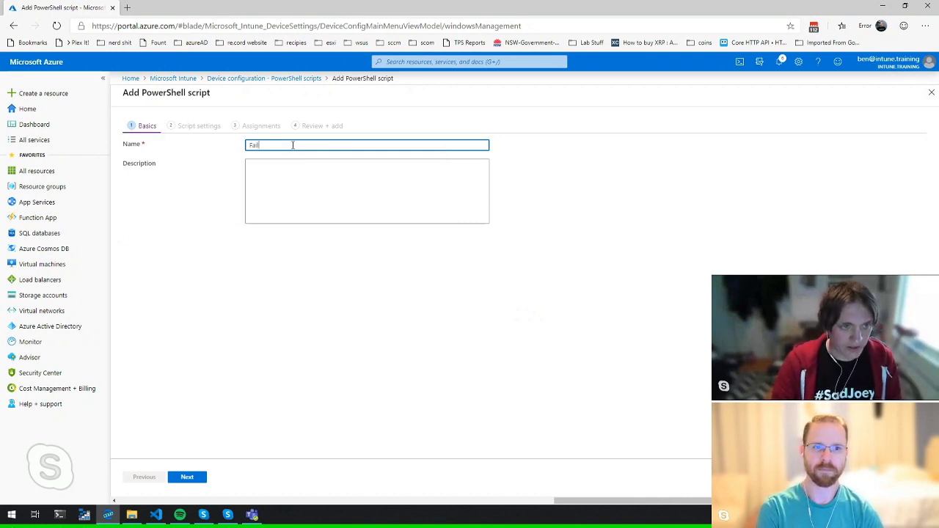
text(ingScript2)
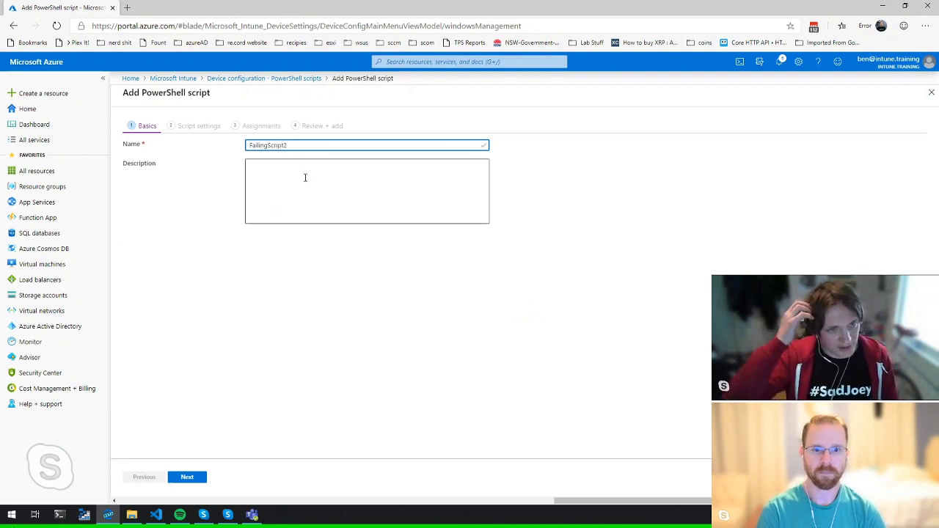
click(305, 178)
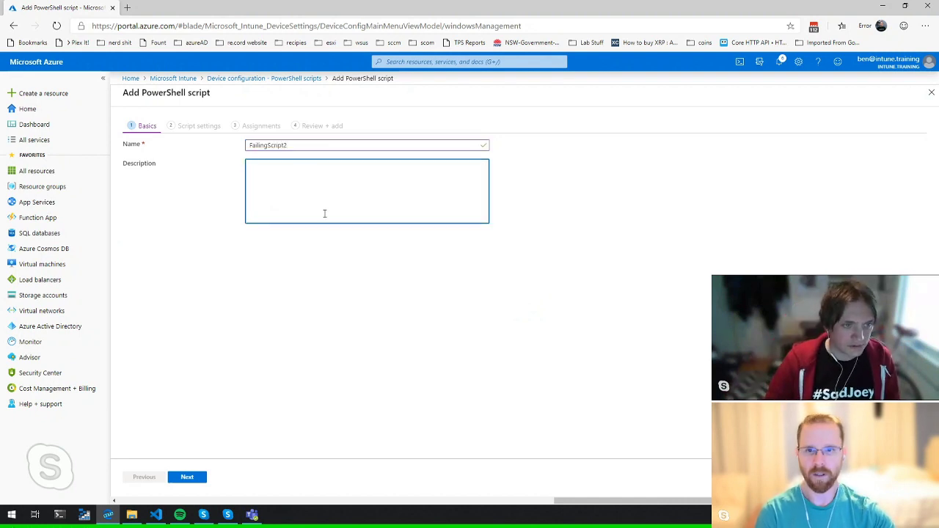
click(188, 478)
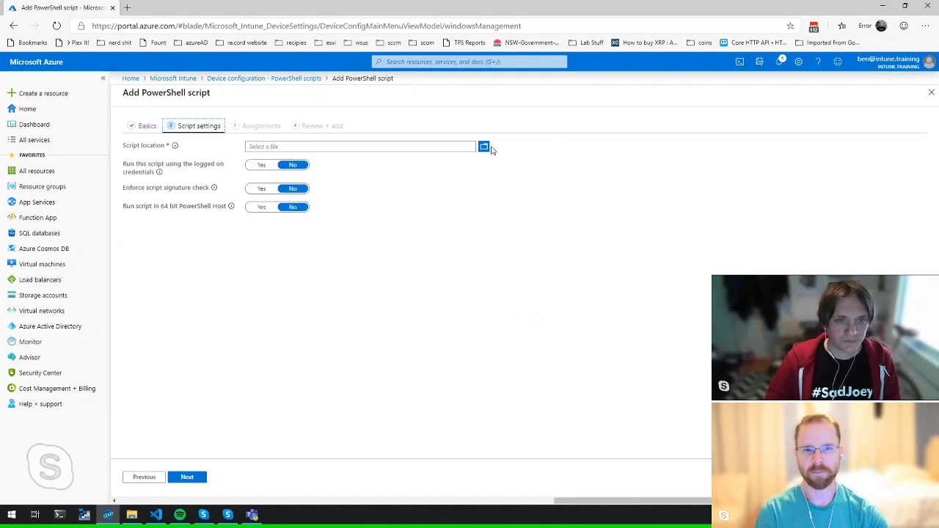
Step: Upload example.ps1 and set it to run in the 64-bit PowerShell host
click(483, 146)
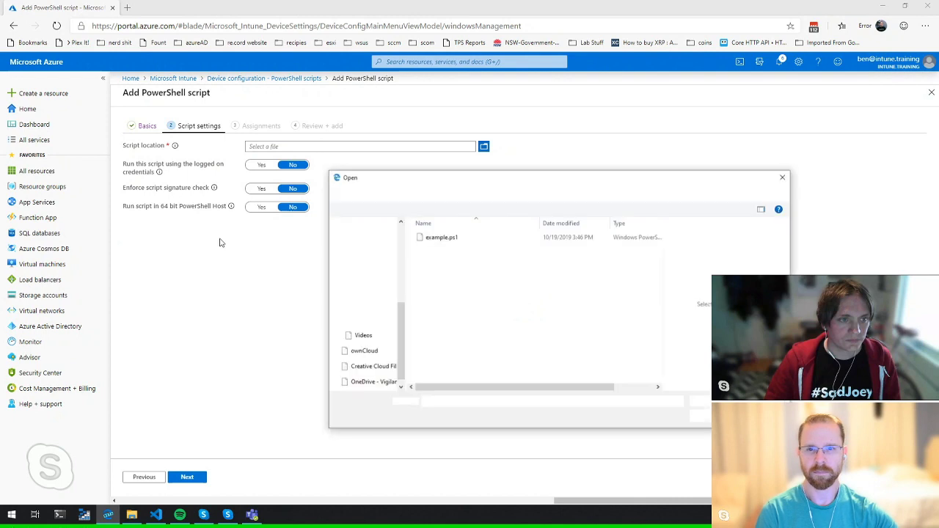
click(456, 239)
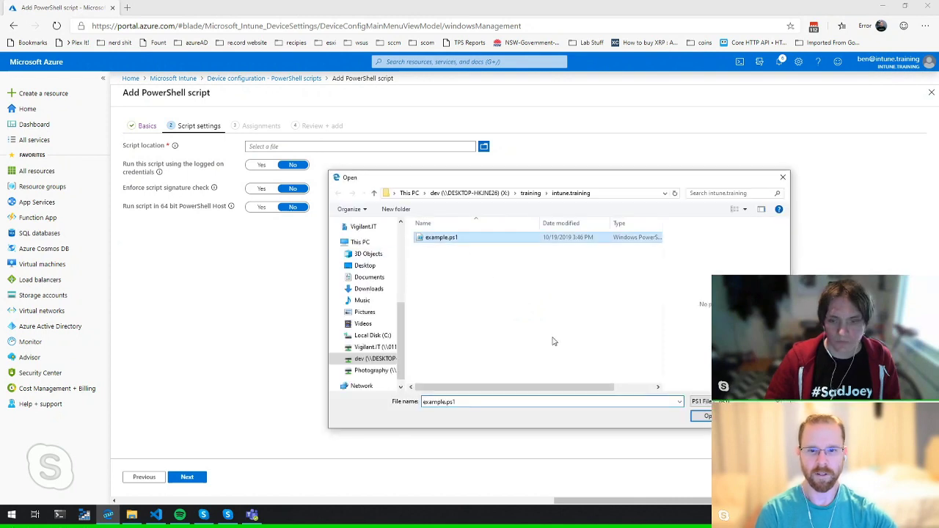
key(Return)
click(261, 207)
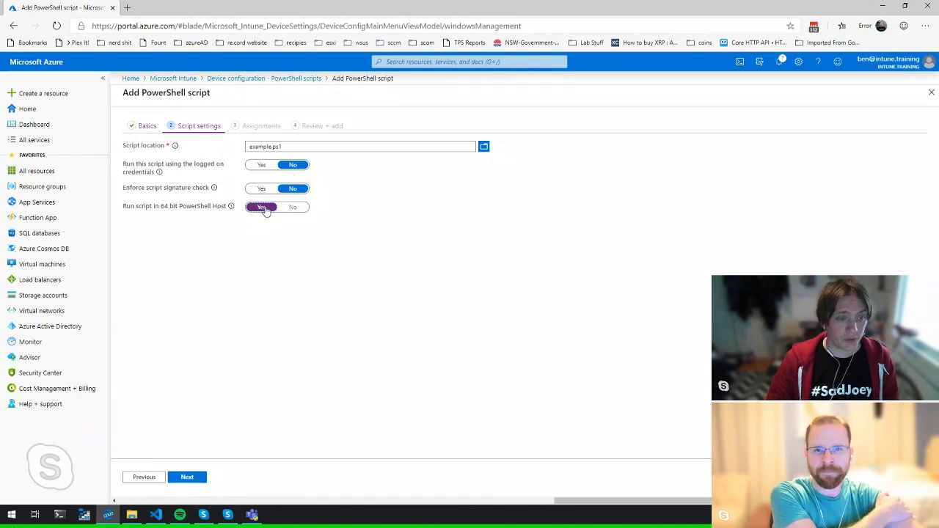
click(191, 481)
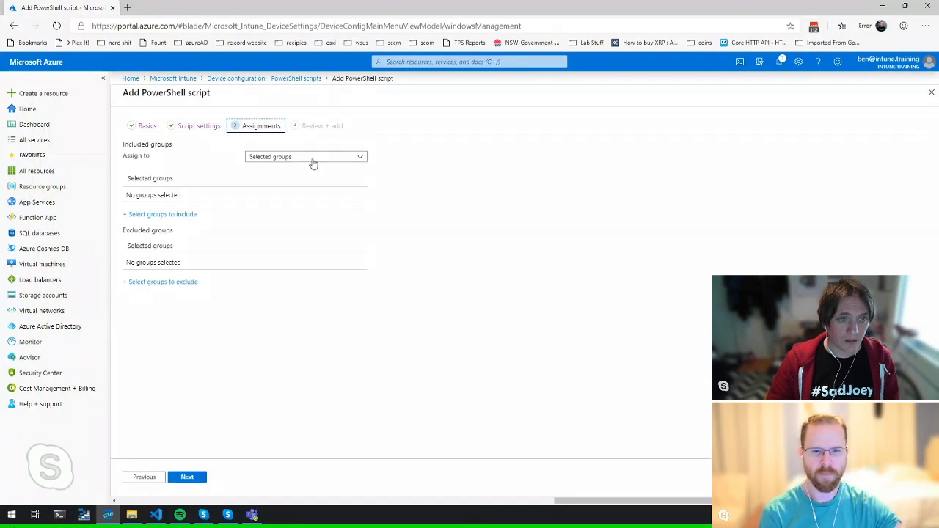
Step: Assign FailingScript2 to the Intune_Licence group and add it from the review page
click(162, 214)
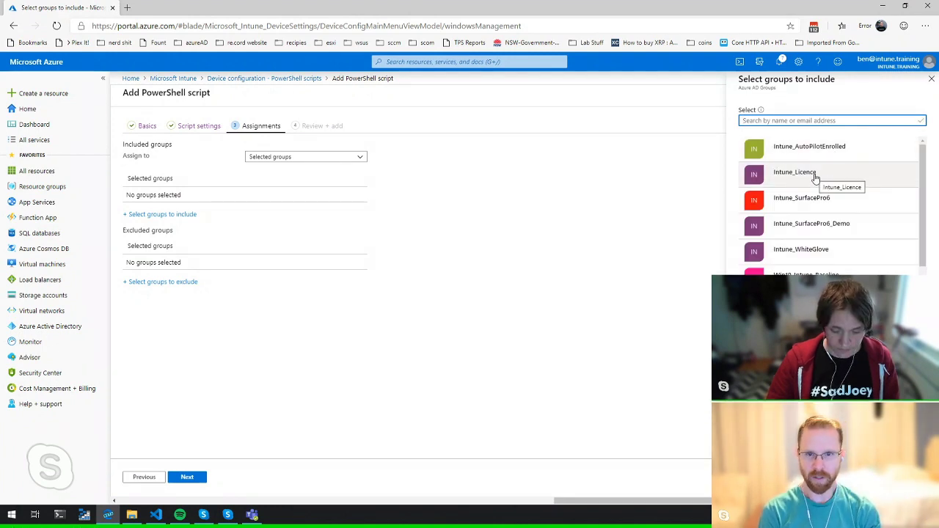
click(818, 179)
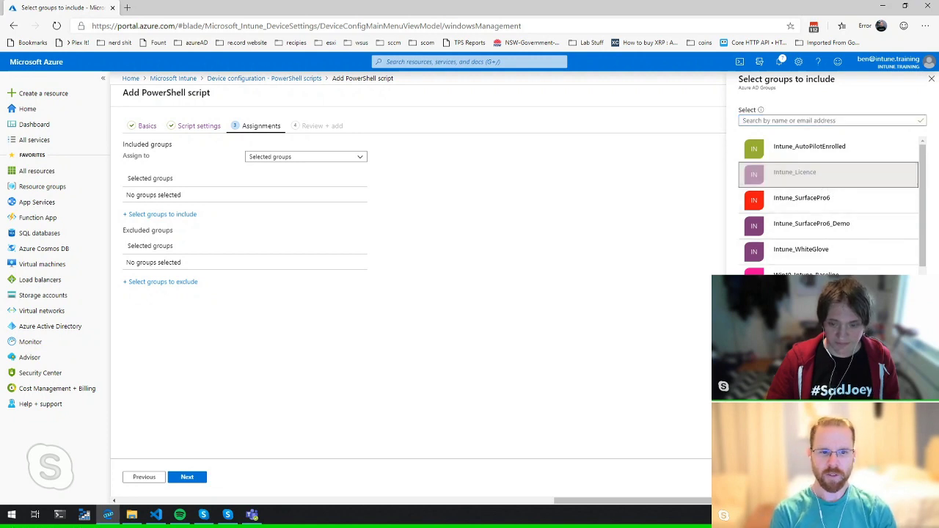
click(756, 477)
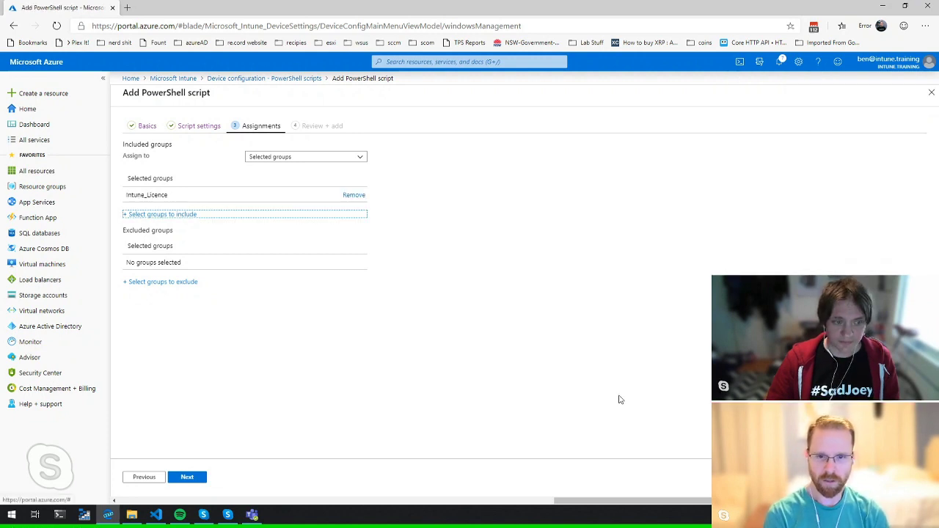
click(310, 372)
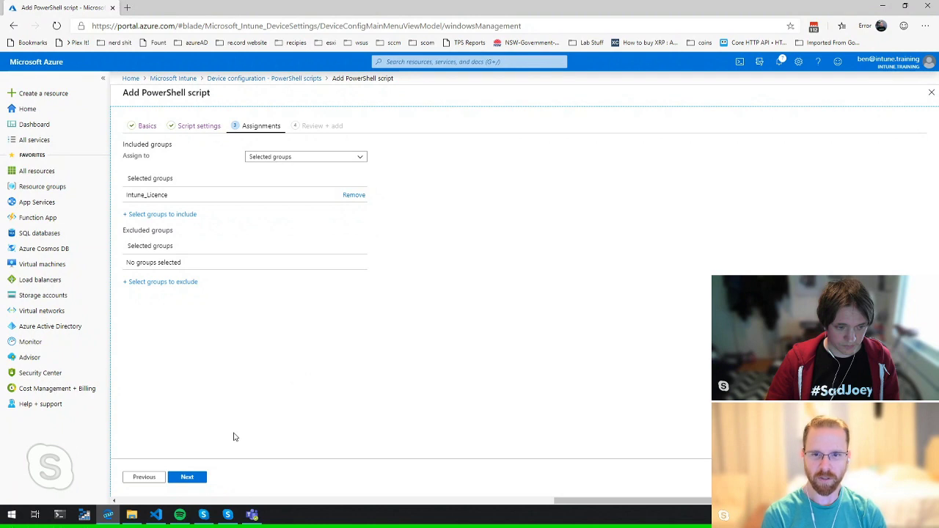
click(188, 477)
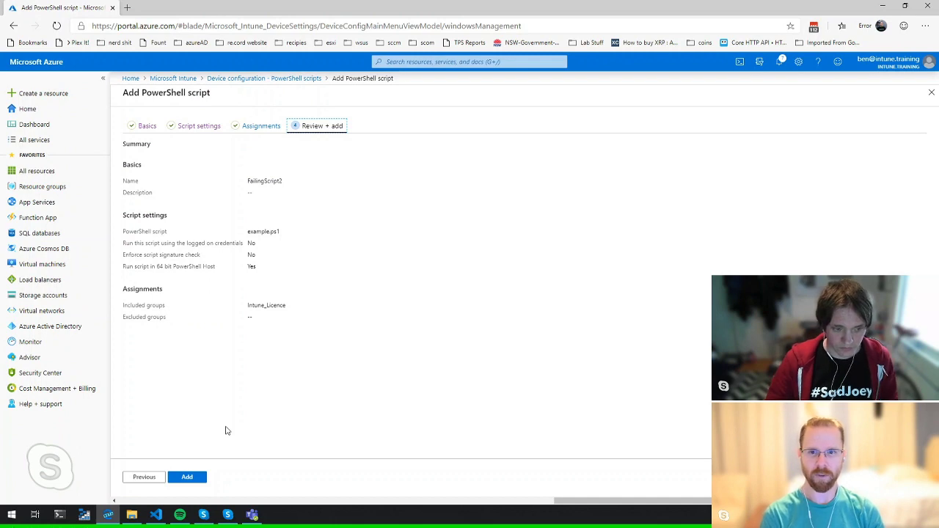
click(189, 478)
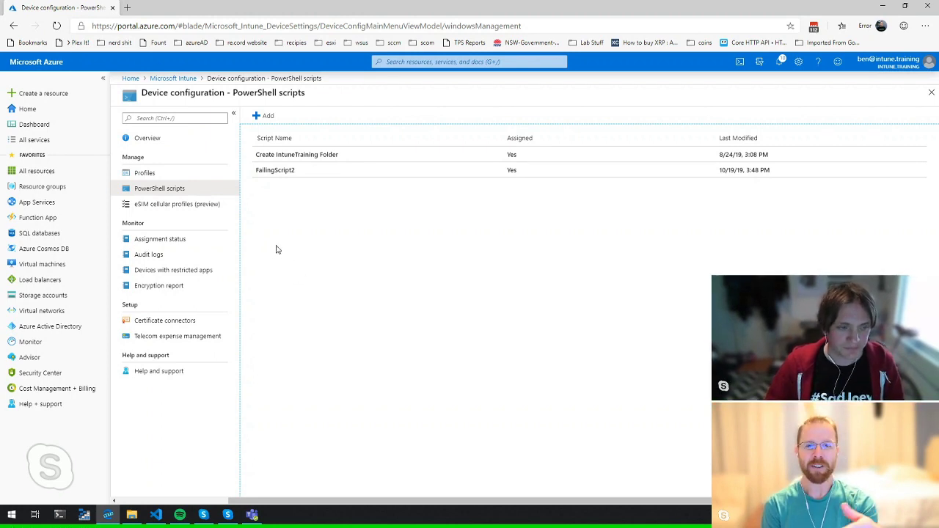
Step: Find the user, list their devices, and select the DESKTOP-06LADHN device name for copying
click(177, 79)
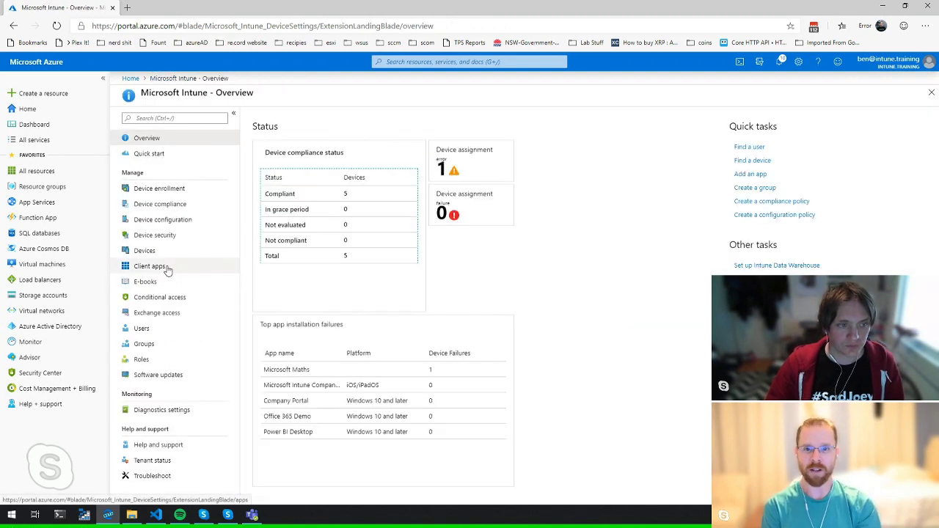
click(151, 332)
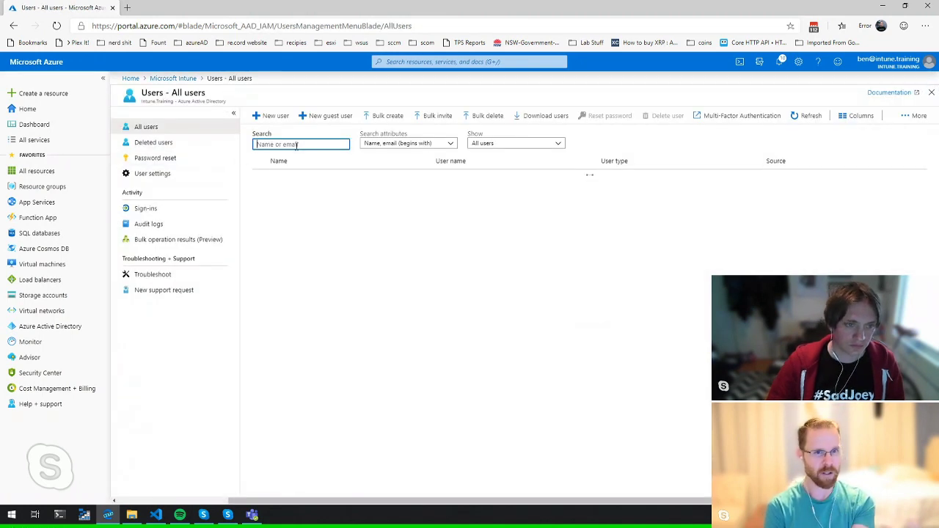
click(297, 144)
text(adam)
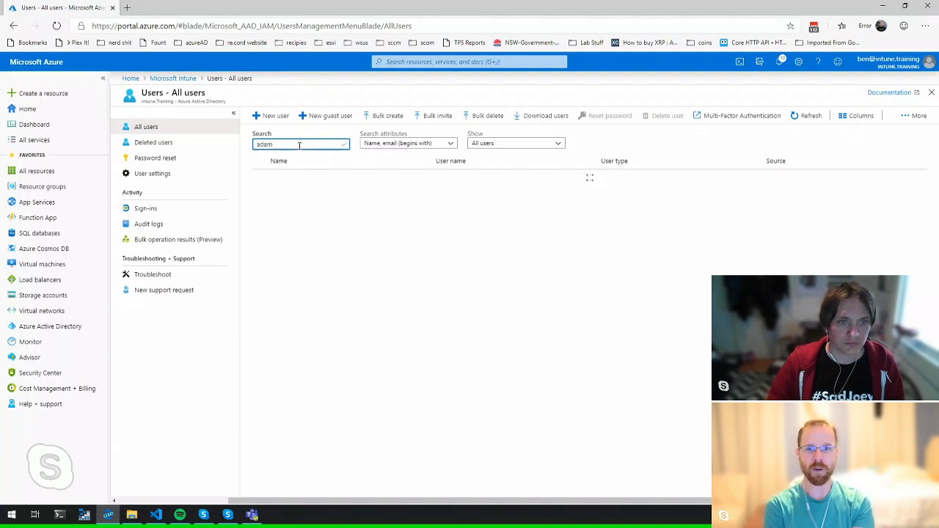
click(315, 178)
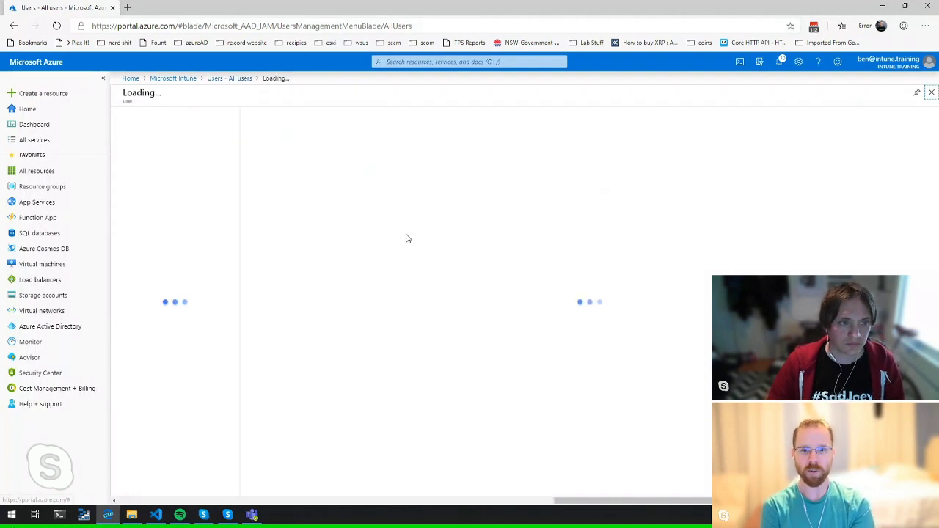
click(138, 222)
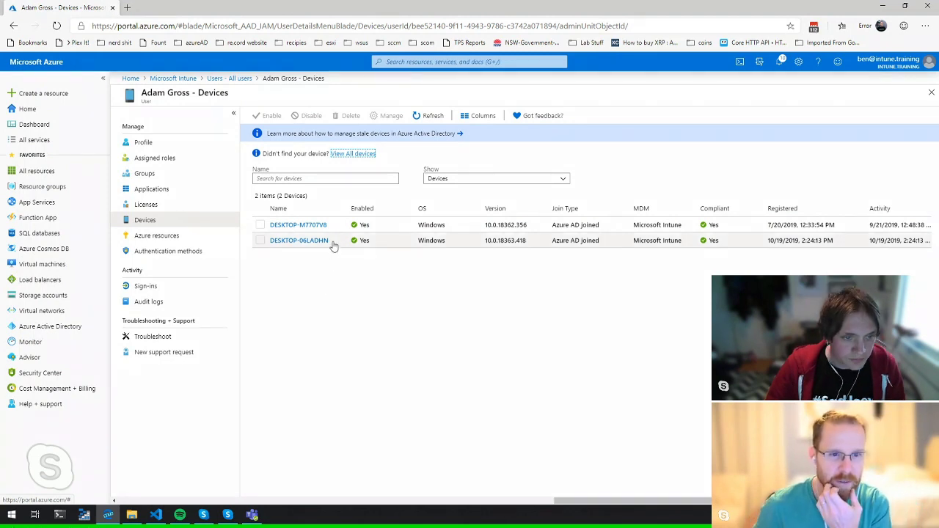
drag(330, 242, 271, 246)
key(ctrl+c)
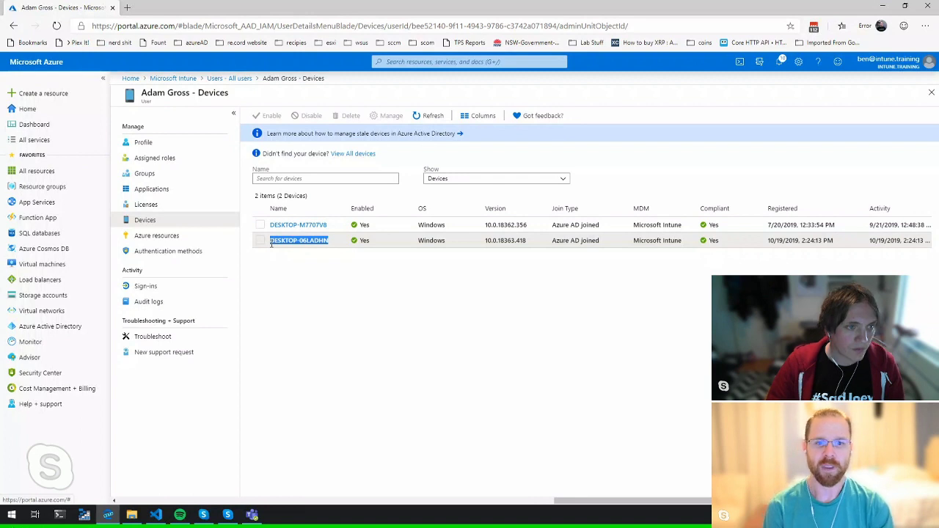
Step: Search the devices list for the pasted device name DESKTOP-06LADHN
click(184, 79)
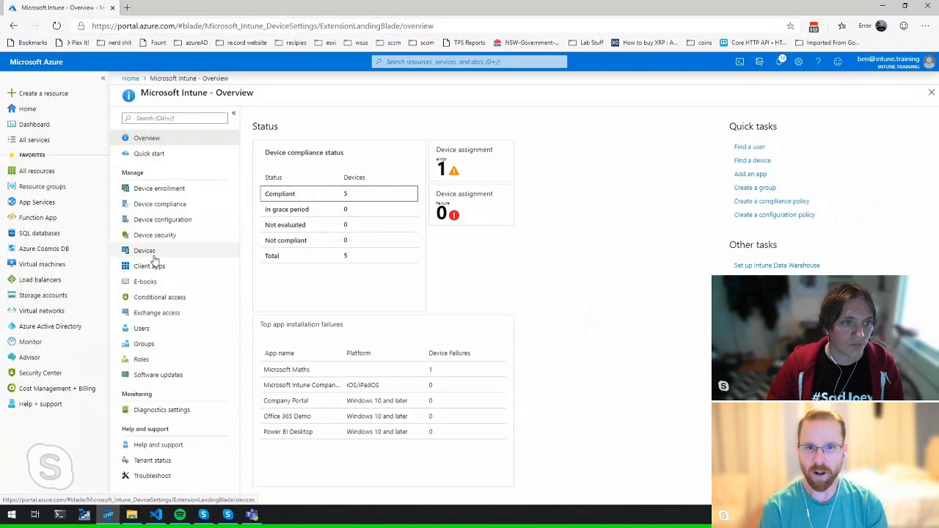
click(151, 250)
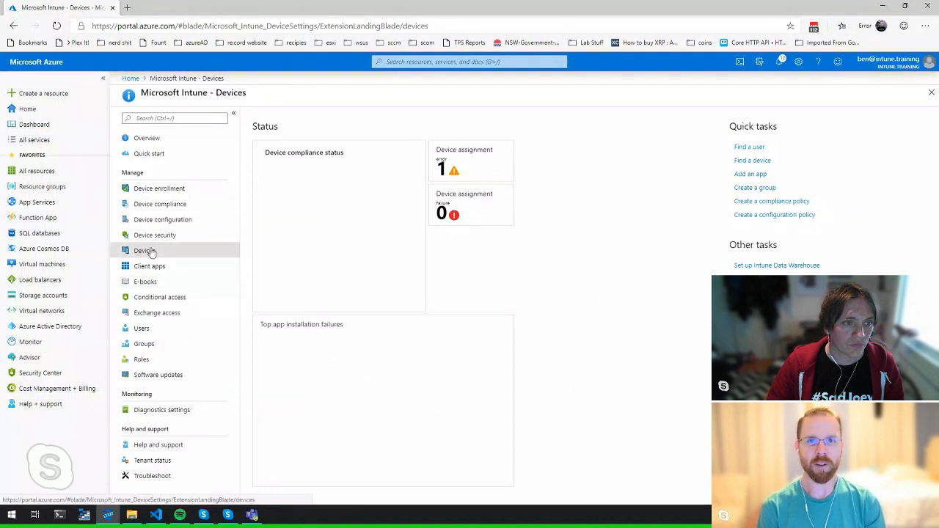
click(179, 250)
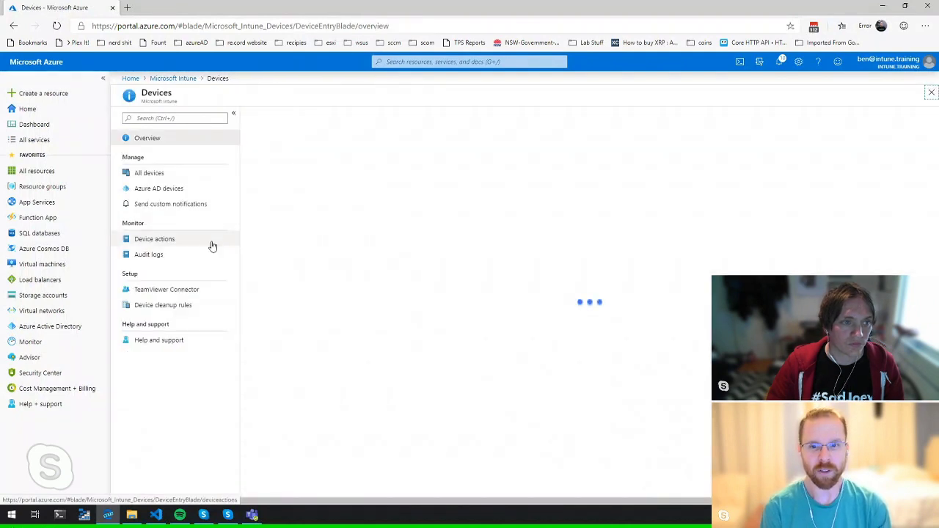
click(157, 175)
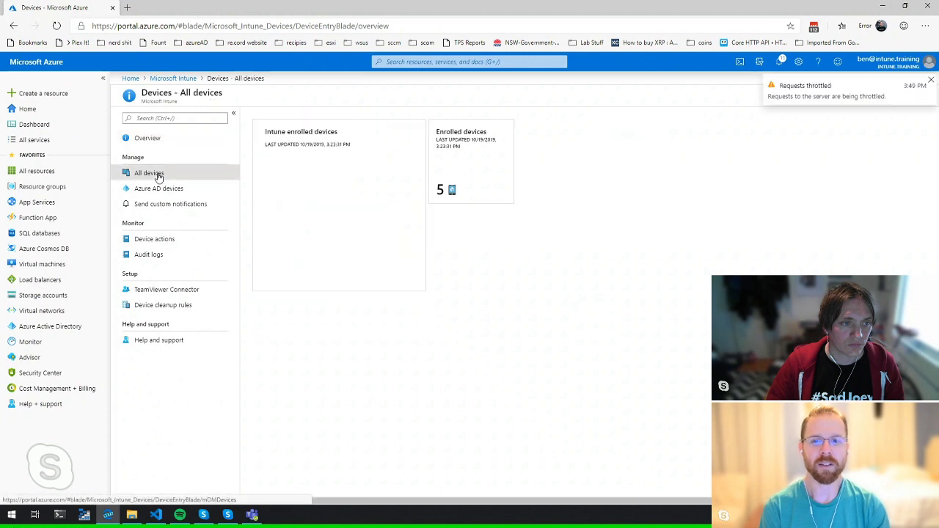
click(160, 188)
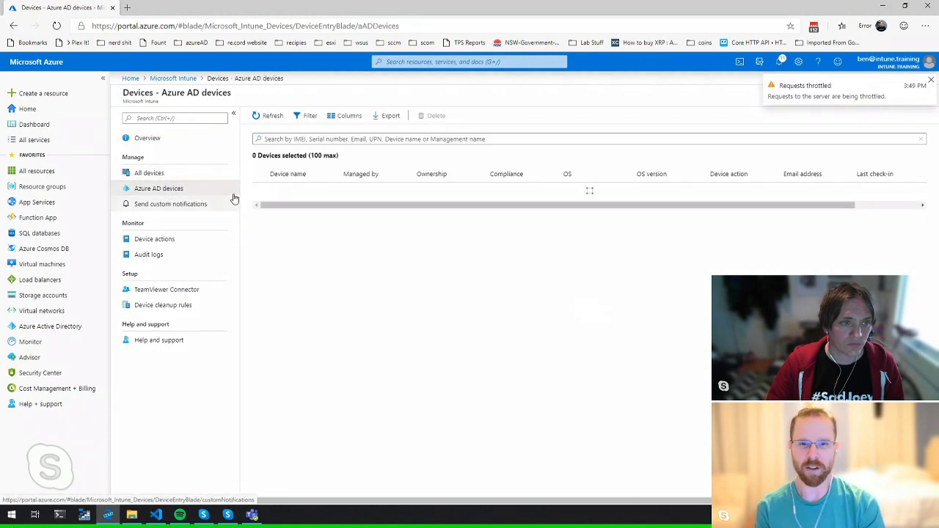
click(311, 199)
key(ctrl+v)
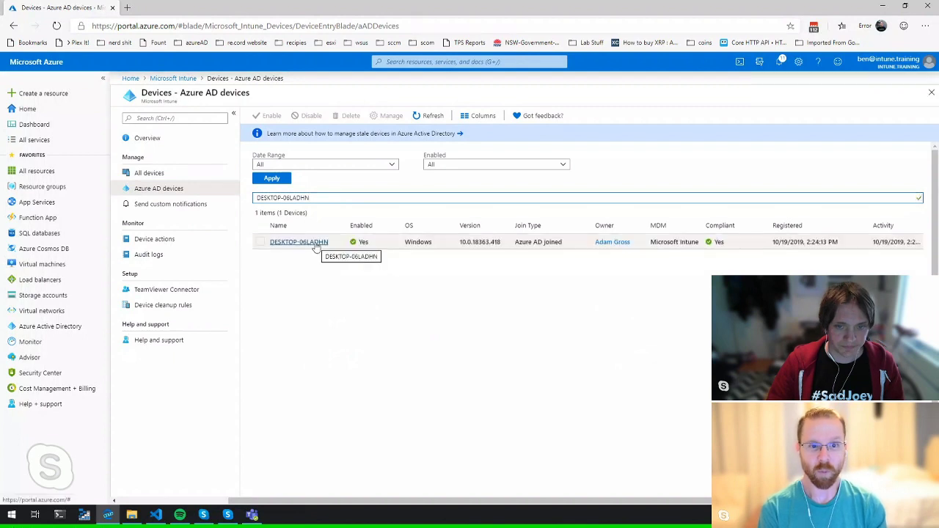
Step: Open DESKTOP-06LADHN's Intune device page and run a Sync, confirming with Yes
click(315, 245)
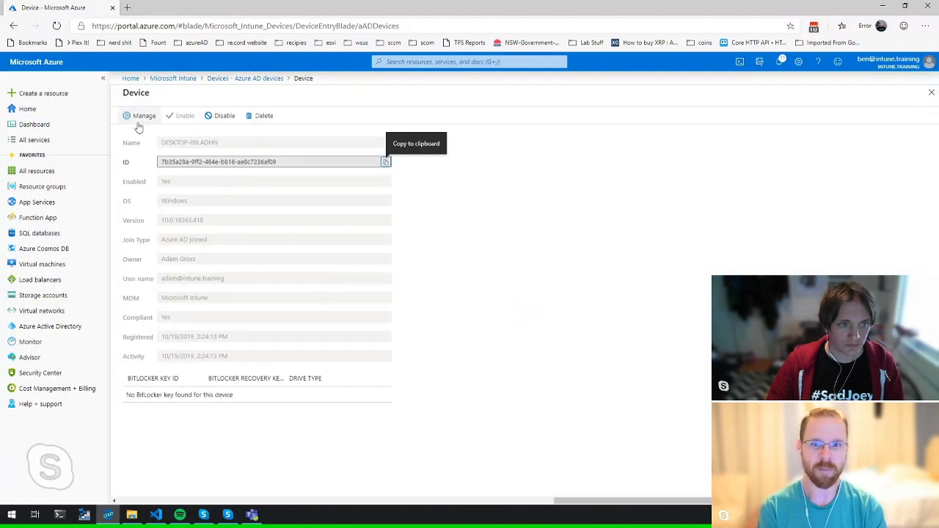
click(141, 118)
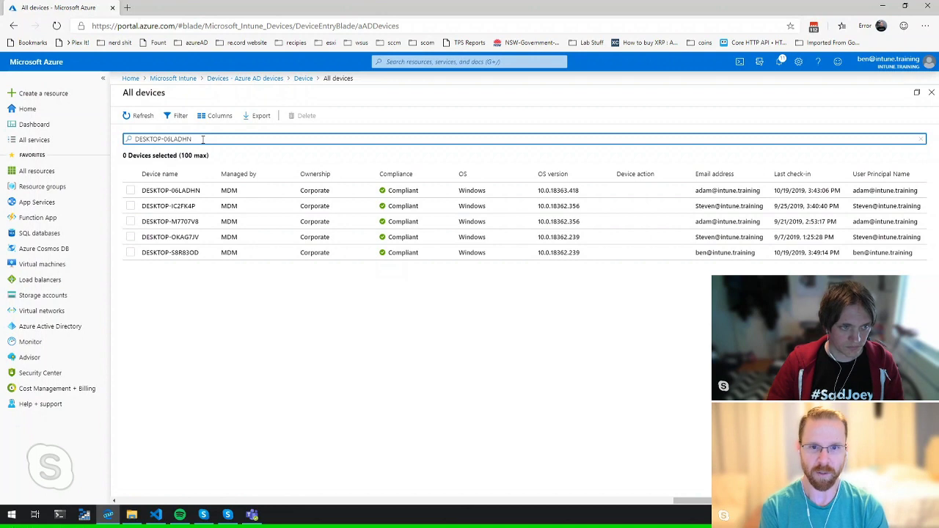
click(187, 191)
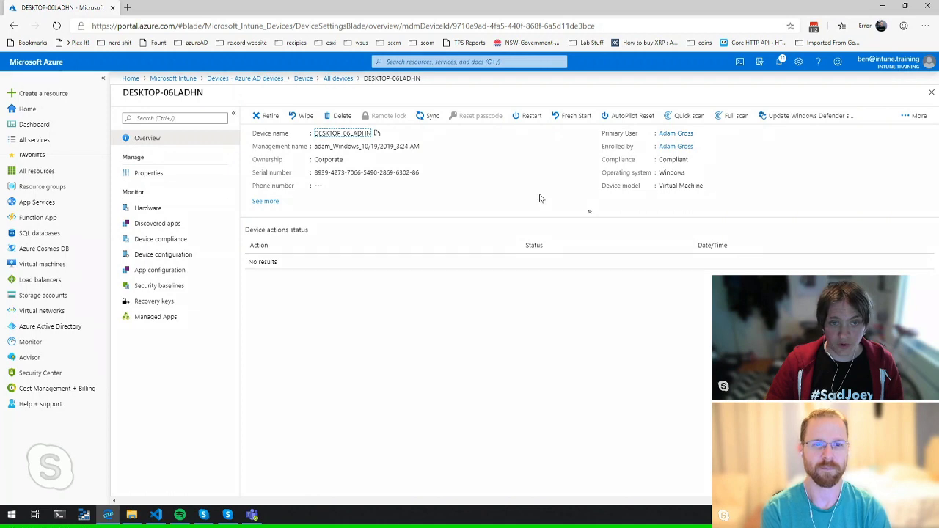
click(430, 118)
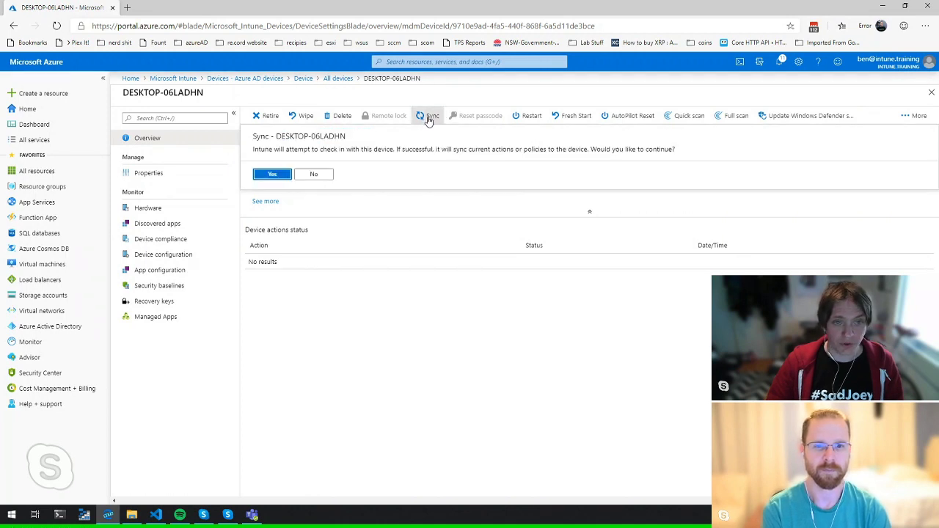
click(278, 175)
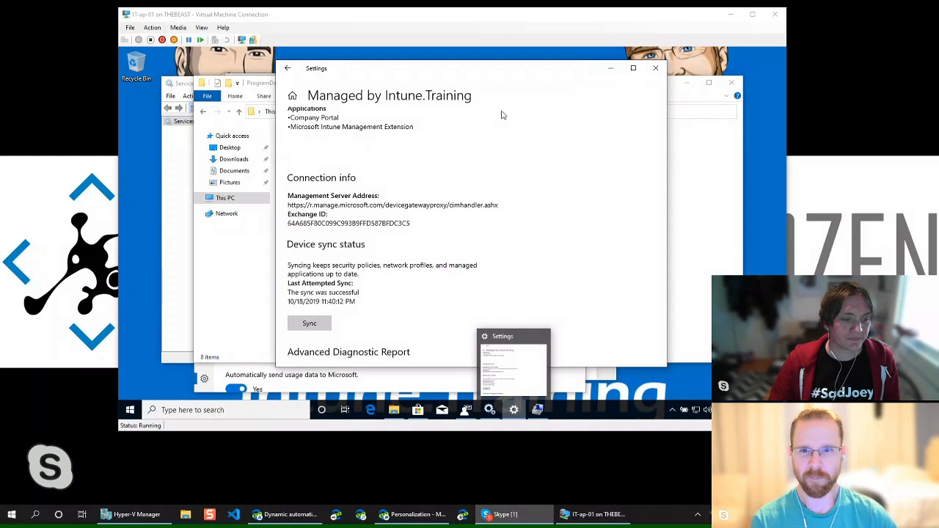
Step: On the VM, open the Intune.Training work account's Info page and view its device sync status
click(532, 205)
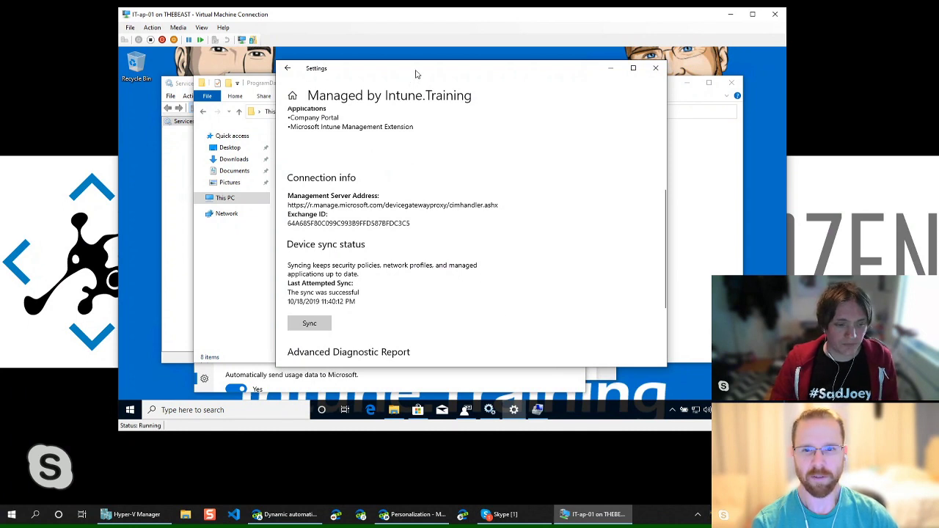
click(287, 68)
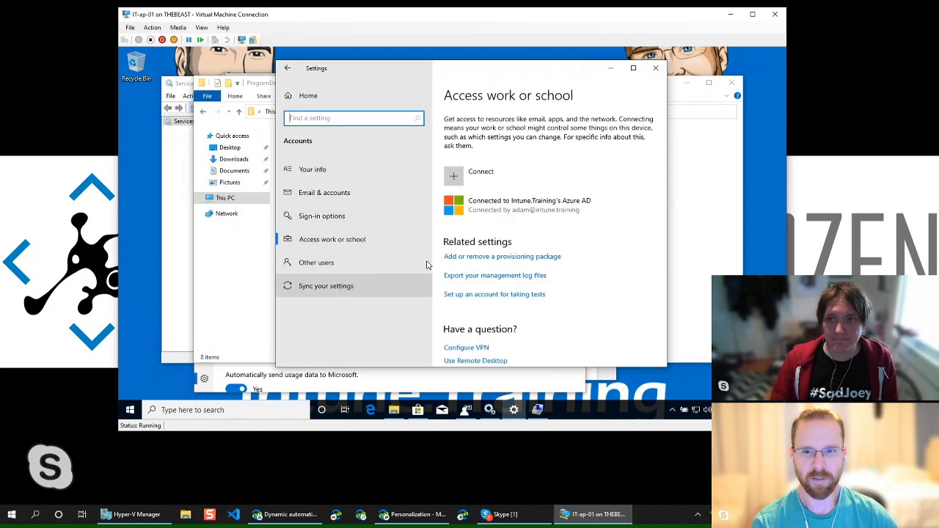
click(529, 214)
click(573, 245)
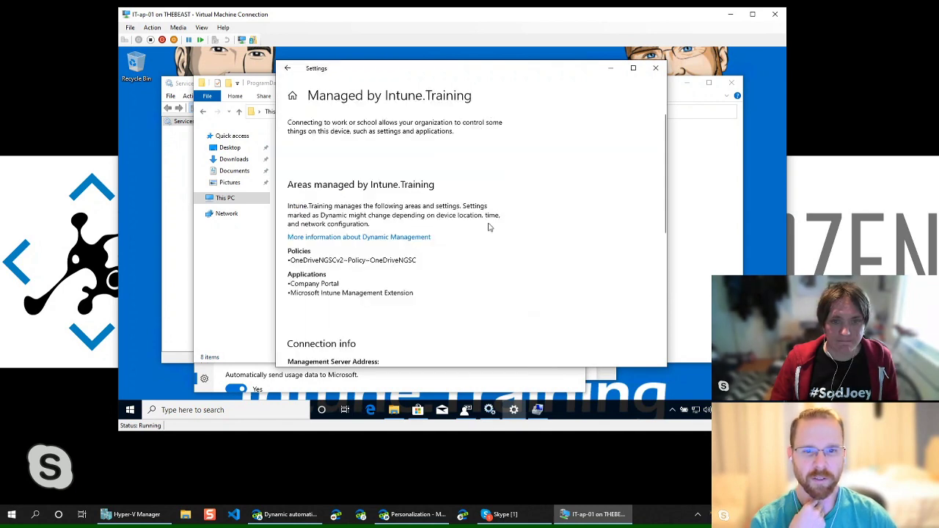
scroll(420, 315, down, 5)
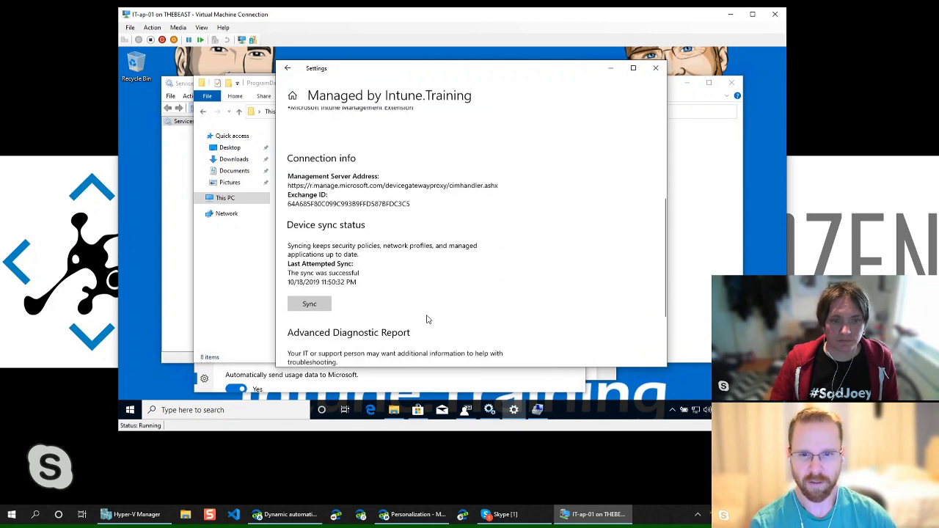
Step: Bring the File Explorer window back to the C:\ProgramData folder
click(217, 296)
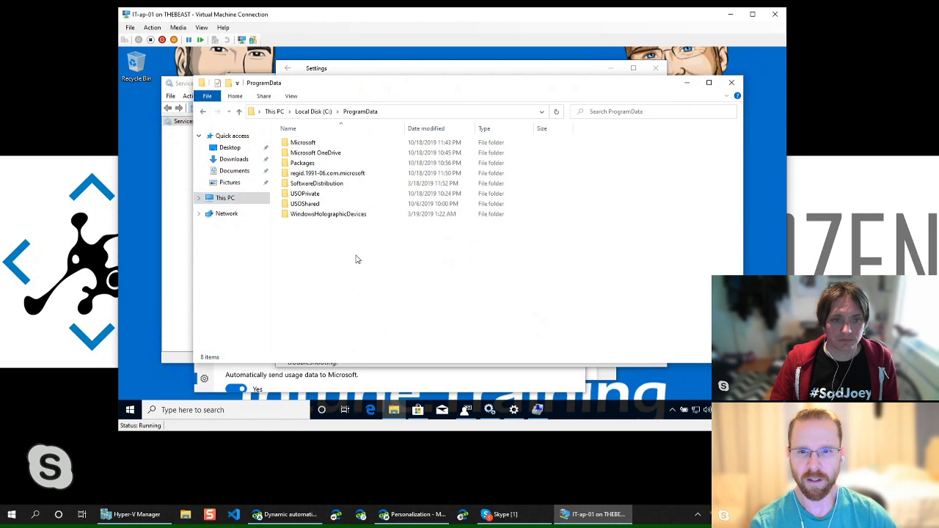
click(314, 112)
key(alt+Left)
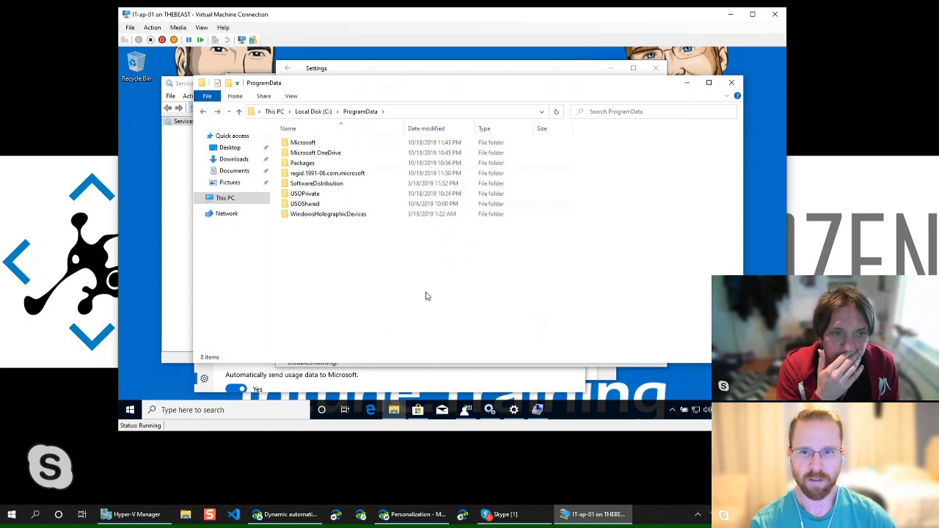
right_click(396, 409)
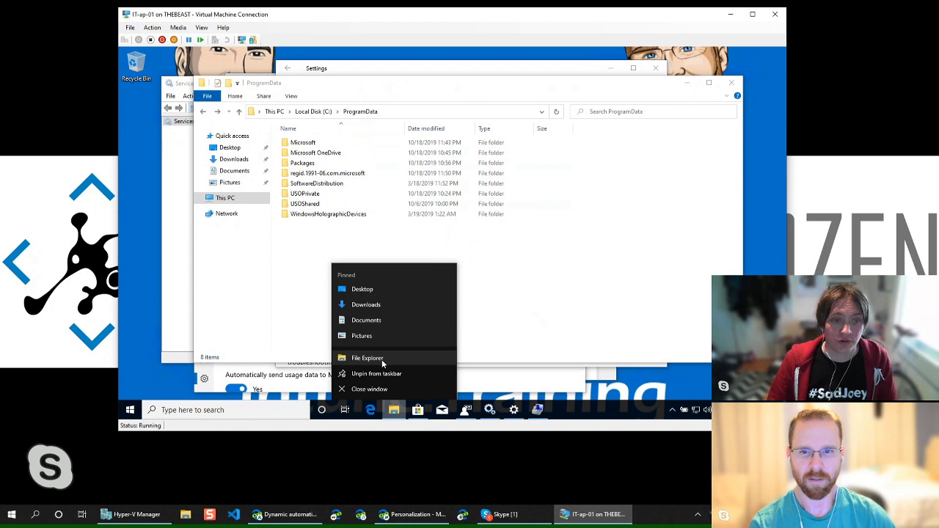
click(549, 290)
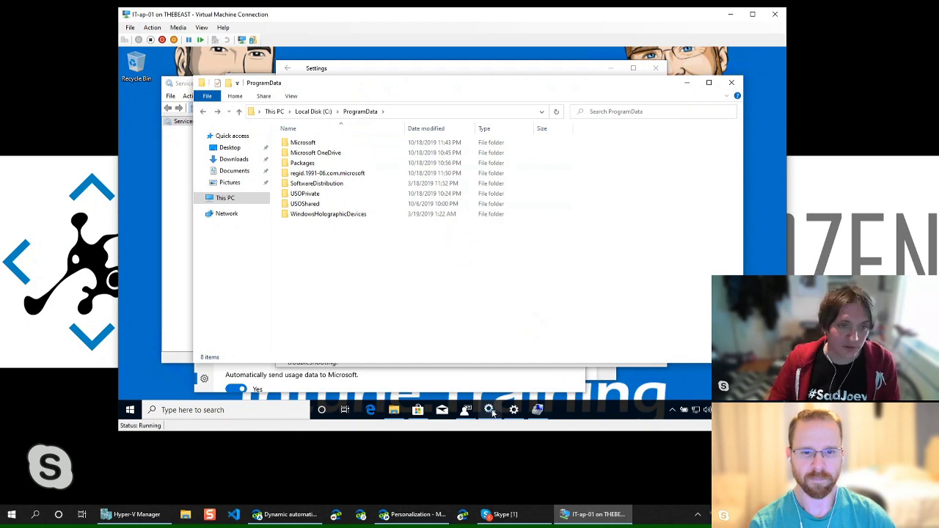
Step: Open and minimize Company Portal settings, then reopen ProgramData from Local Disk (C:)
click(466, 411)
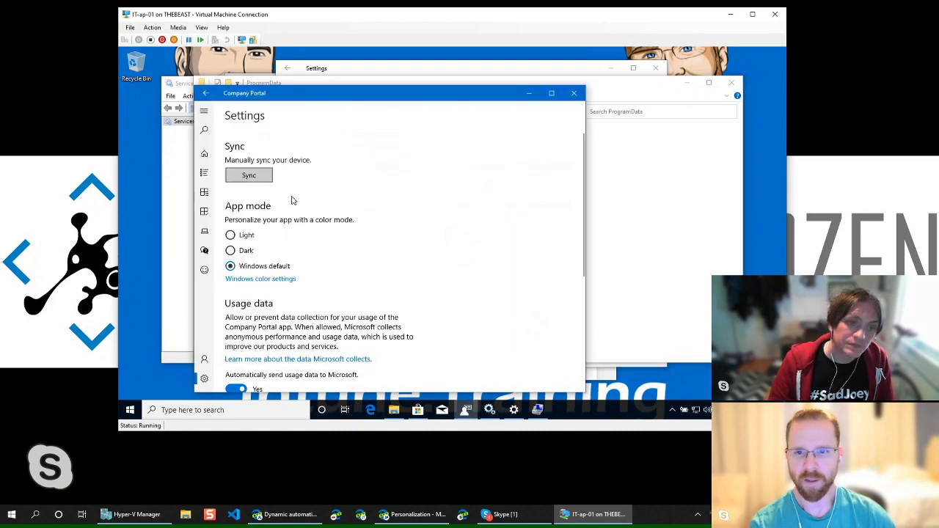
click(529, 93)
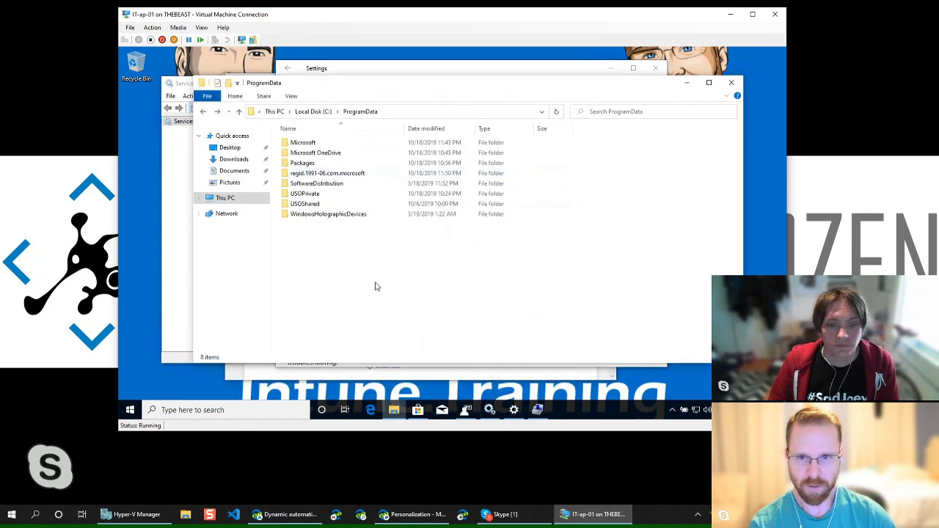
click(313, 111)
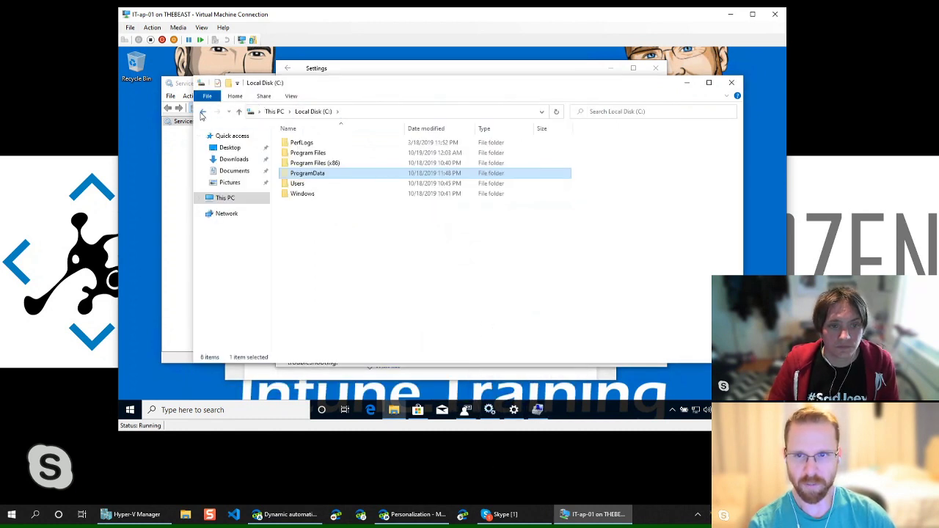
double_click(304, 174)
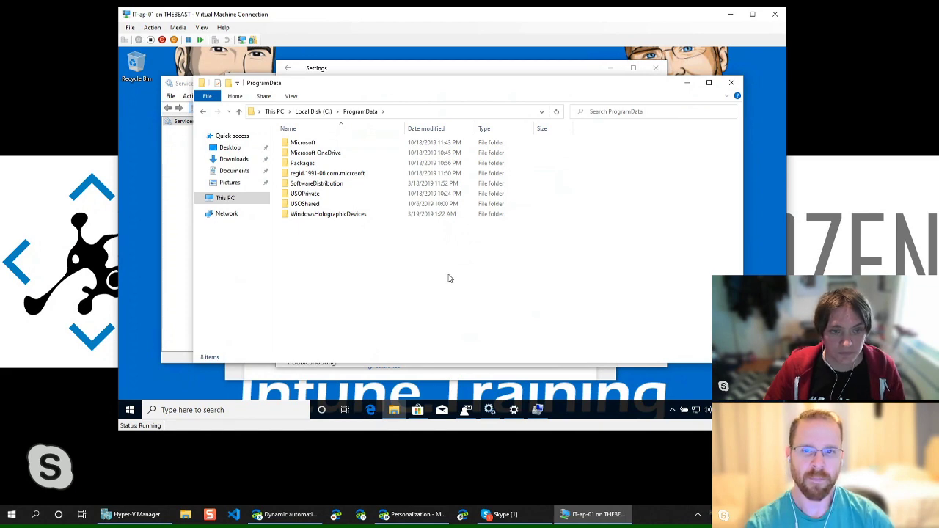
Step: Refresh ProgramData by reopening it from Local Disk (C:), then bring Services forward
click(488, 407)
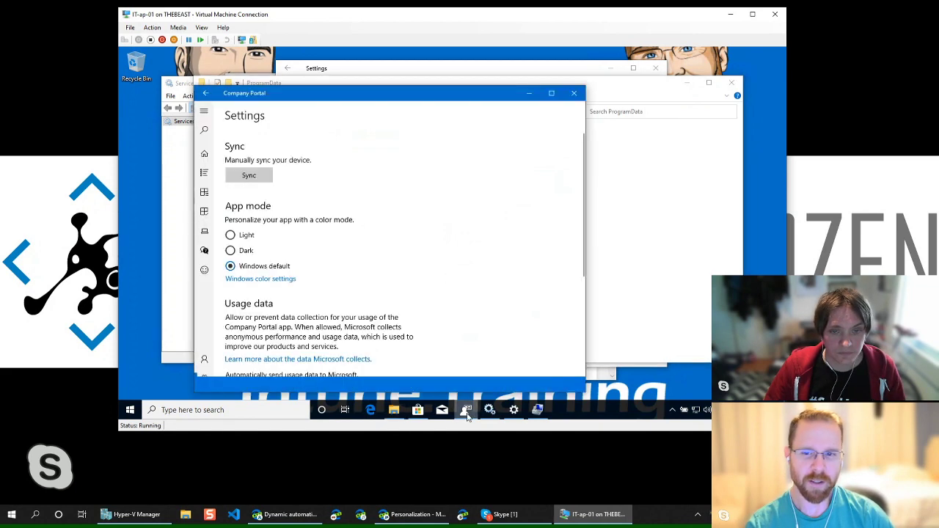
click(487, 407)
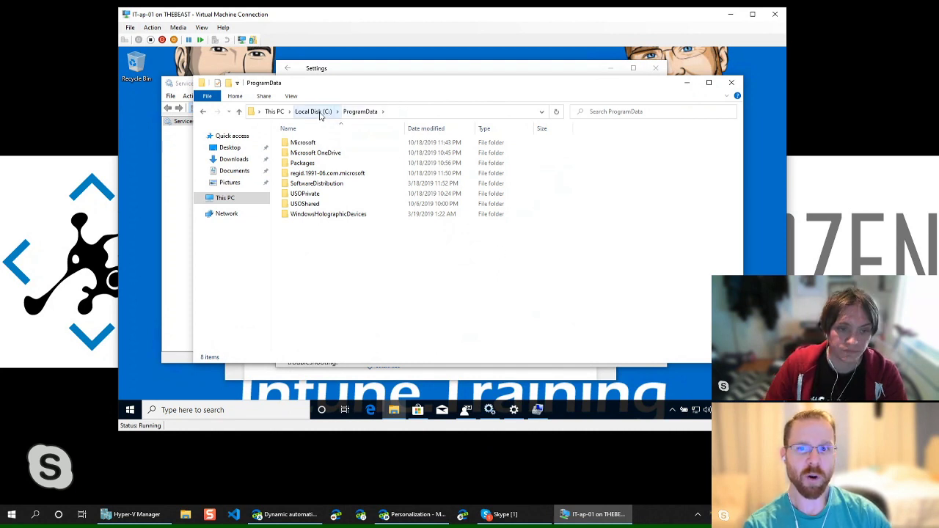
click(350, 220)
click(375, 270)
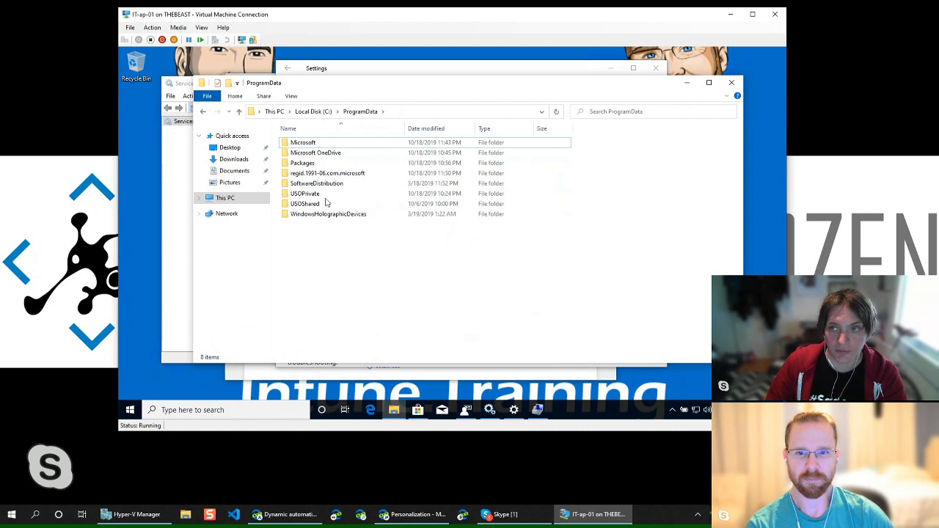
click(318, 113)
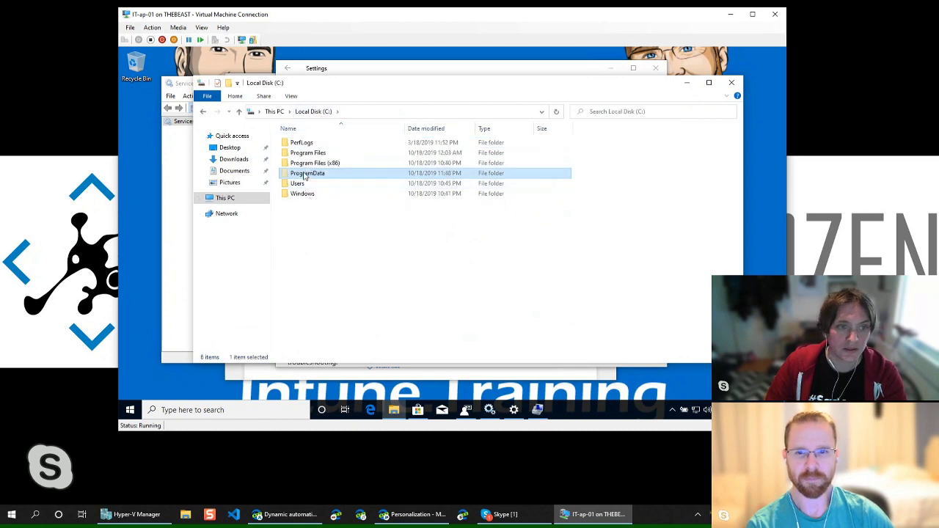
double_click(307, 174)
click(186, 263)
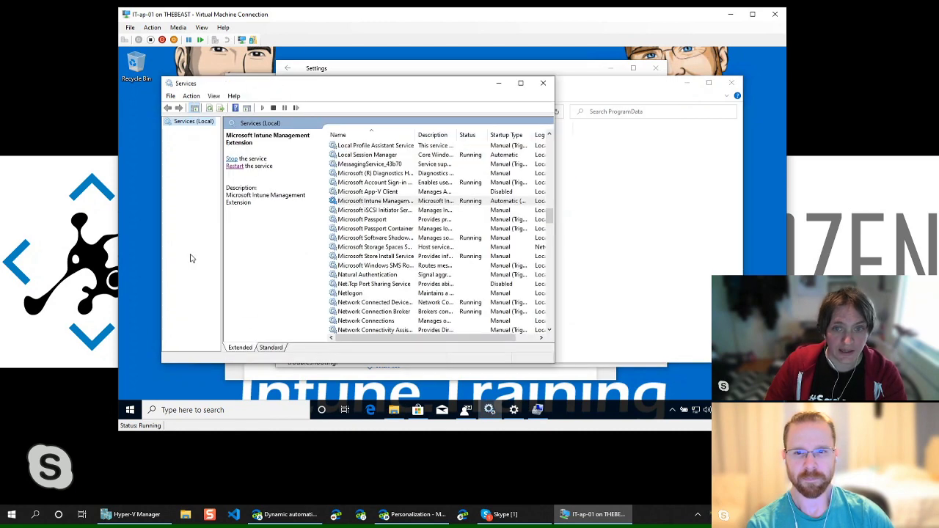
Step: Restart the Microsoft Intune Management Extension service and return to the ProgramData window
right_click(357, 202)
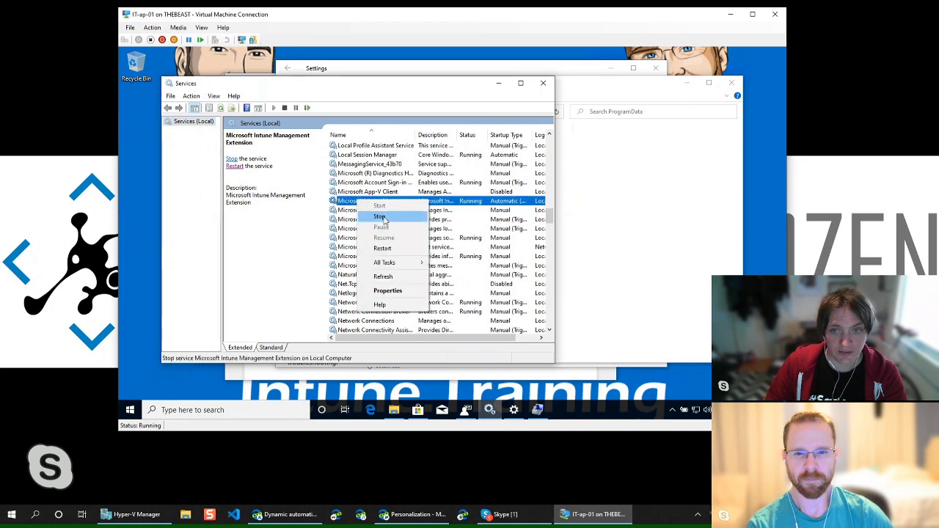
click(373, 245)
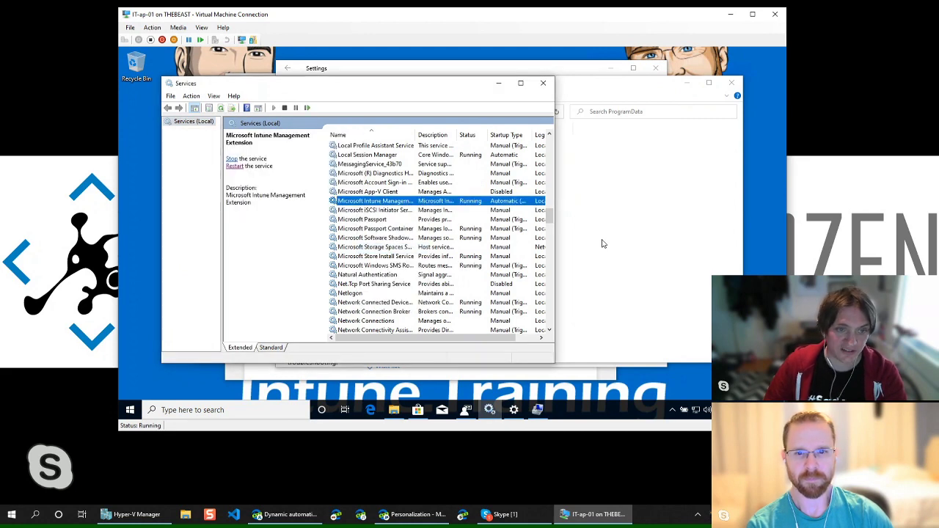
click(602, 243)
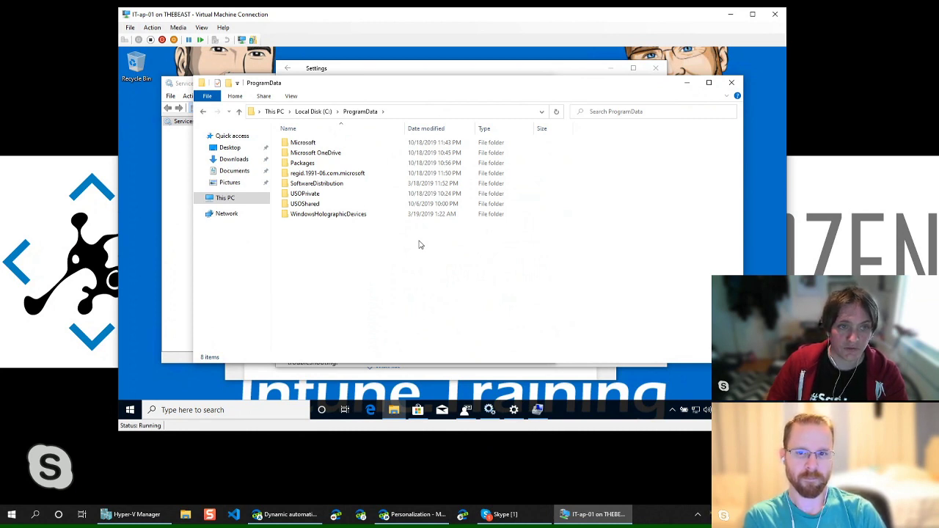
Step: In Computer Management, browse the PowerShell Admin, Operational, Analytic and Debug event logs
key(alt+Tab)
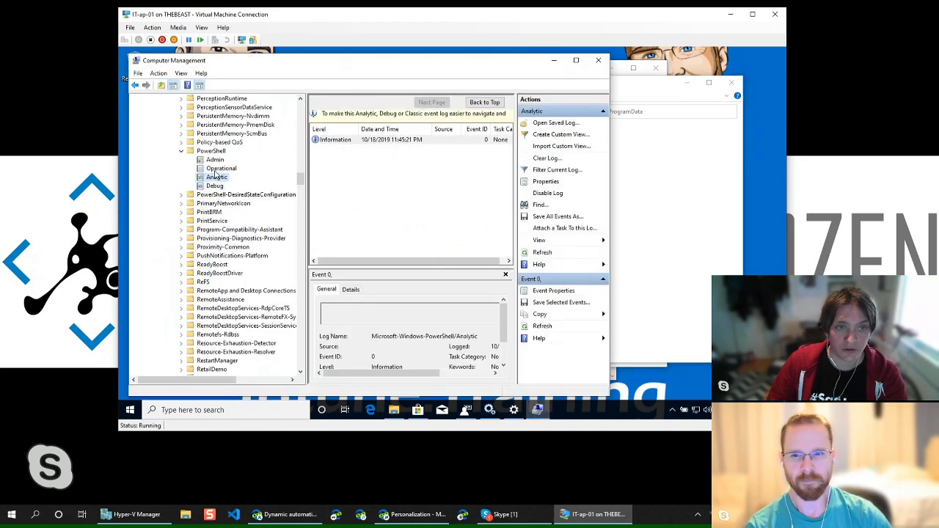
click(215, 168)
click(214, 160)
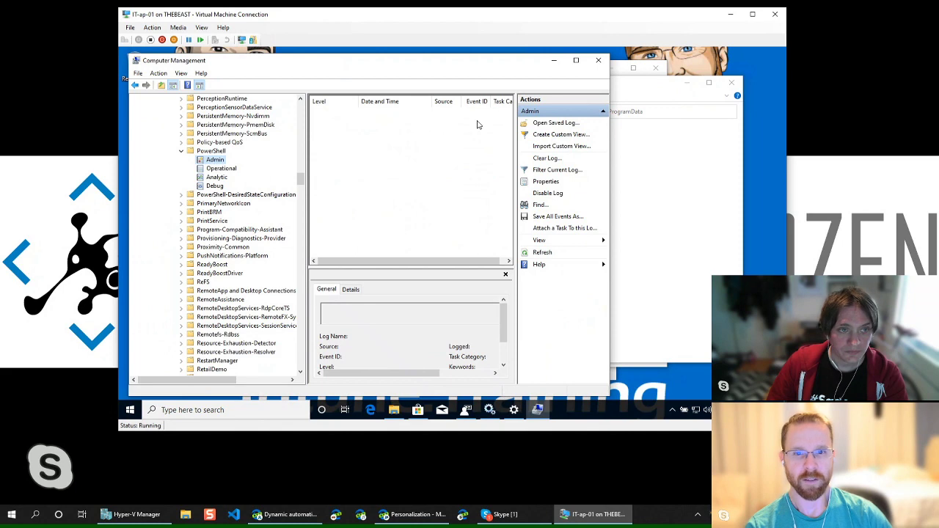
click(221, 168)
click(216, 177)
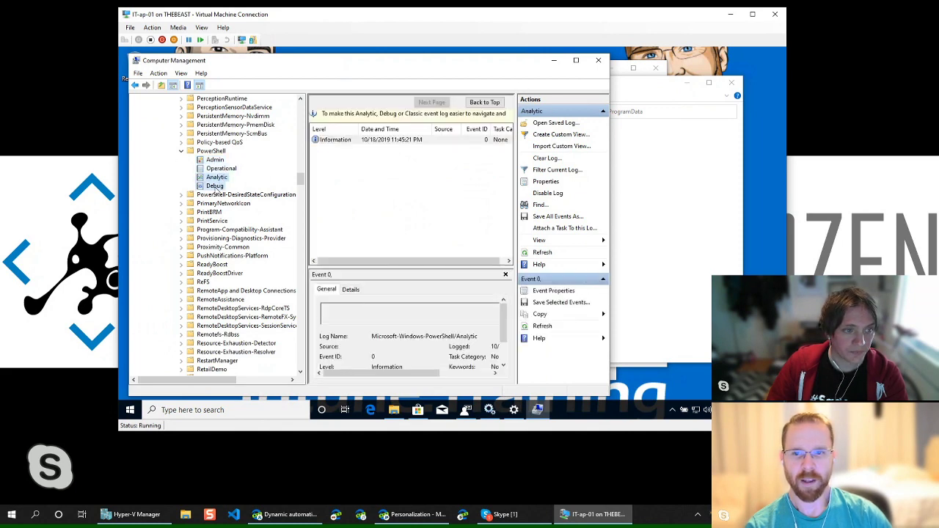
click(215, 186)
drag(507, 63, 587, 57)
click(297, 171)
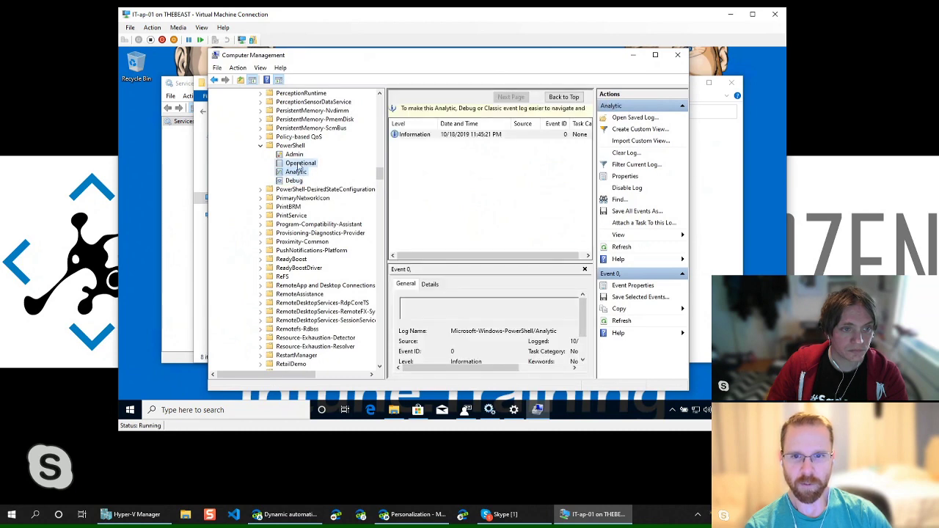
click(295, 154)
click(289, 145)
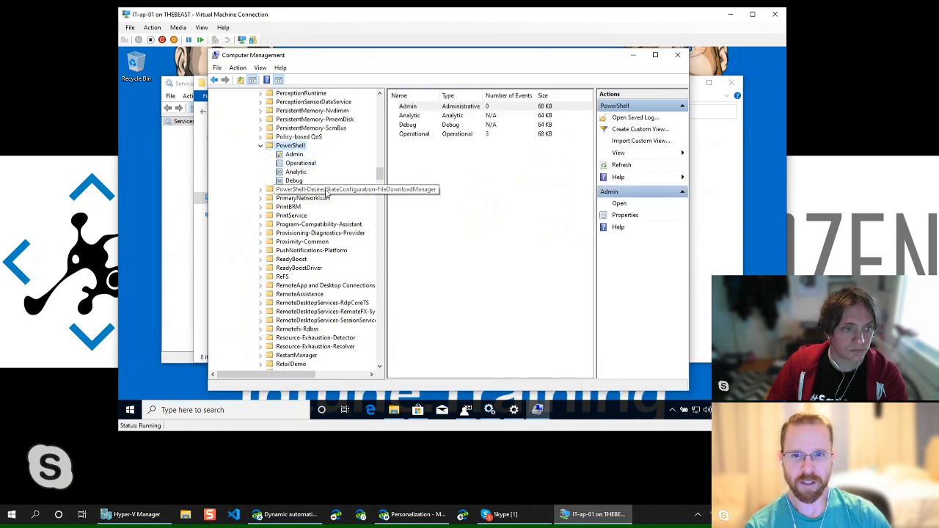
click(298, 155)
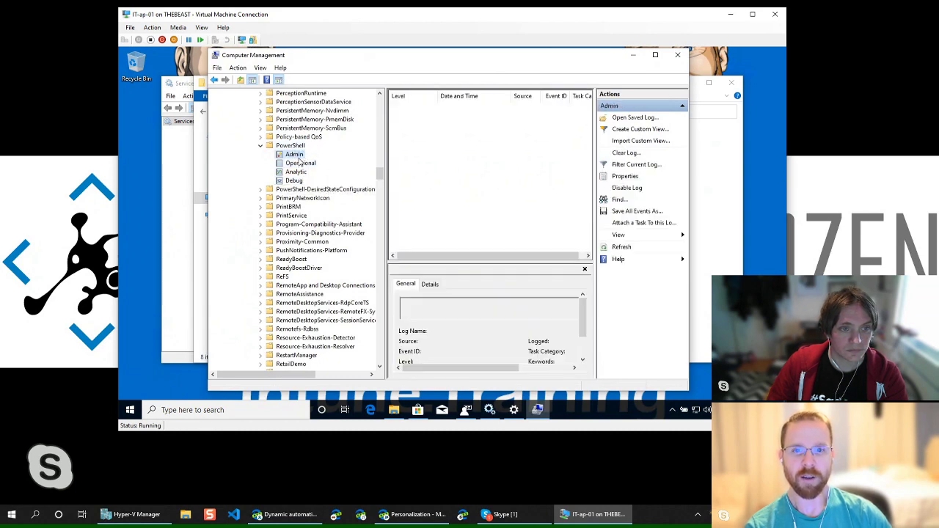
click(299, 163)
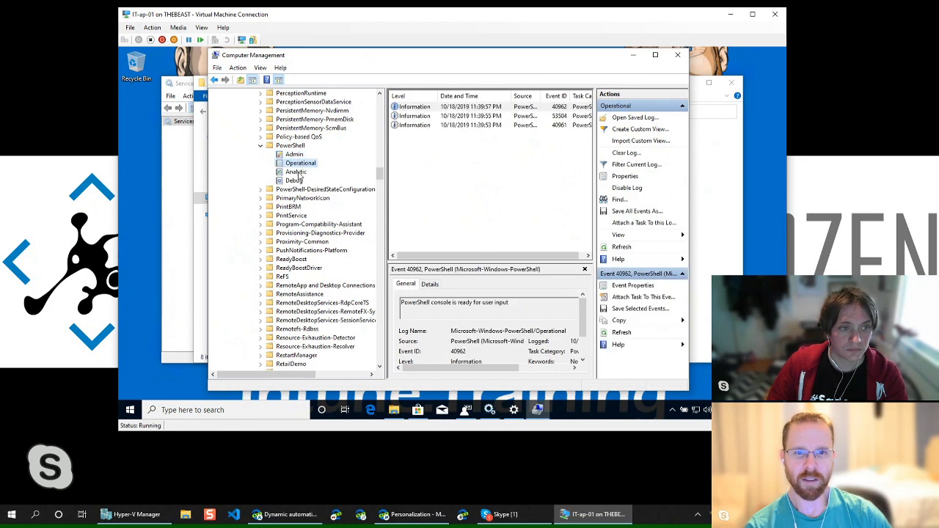
click(297, 172)
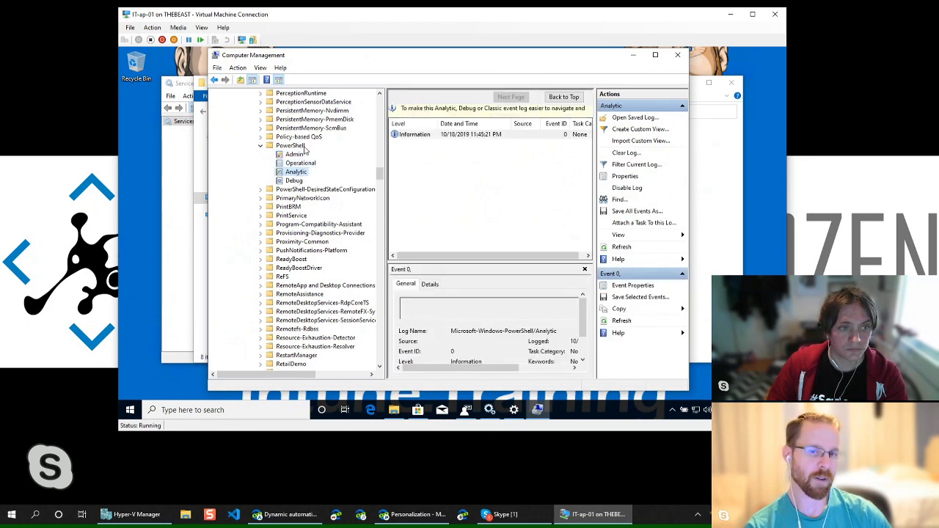
click(292, 145)
Step: In the PowerShell Analytic log, step through the console startup and script command-start events
scroll(309, 181, up, 2)
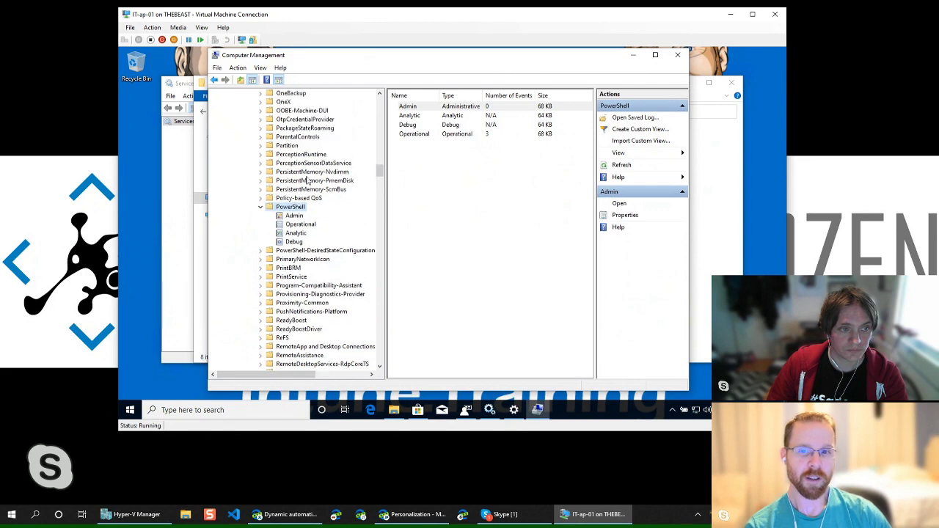
click(295, 216)
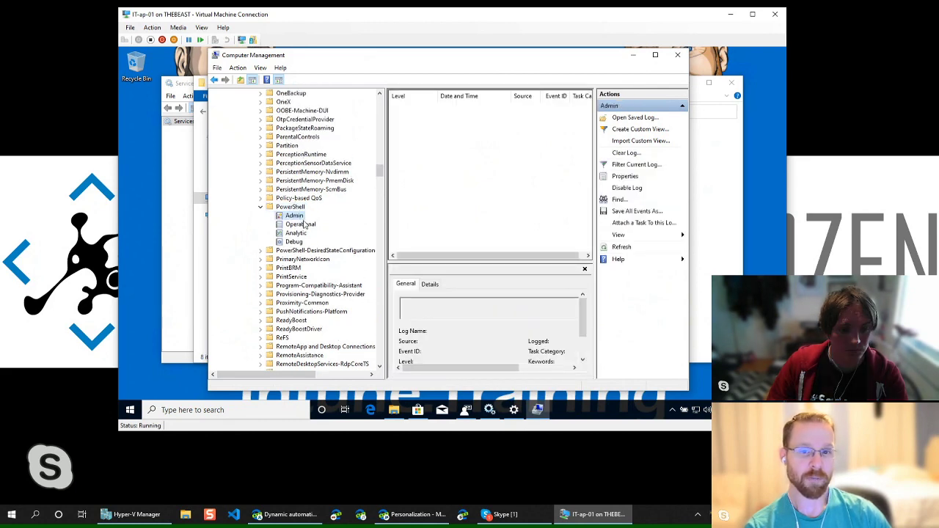
click(303, 225)
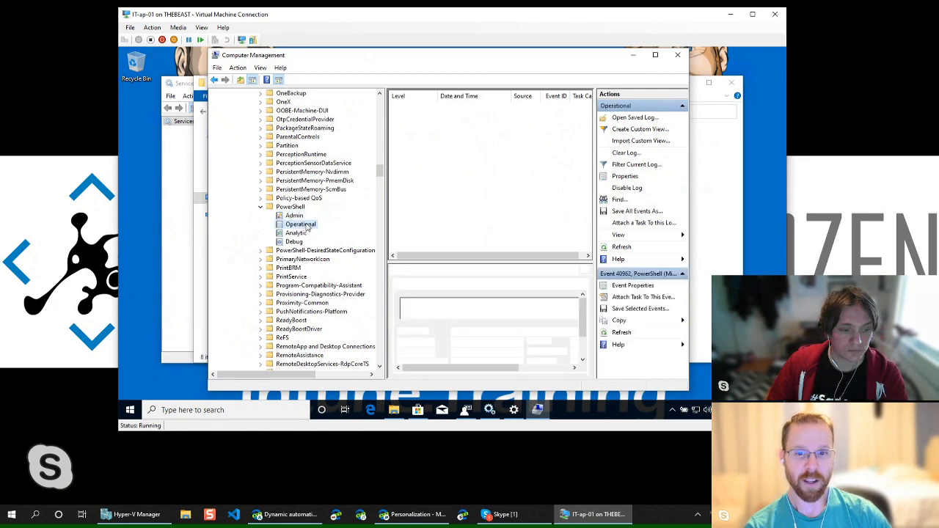
click(296, 234)
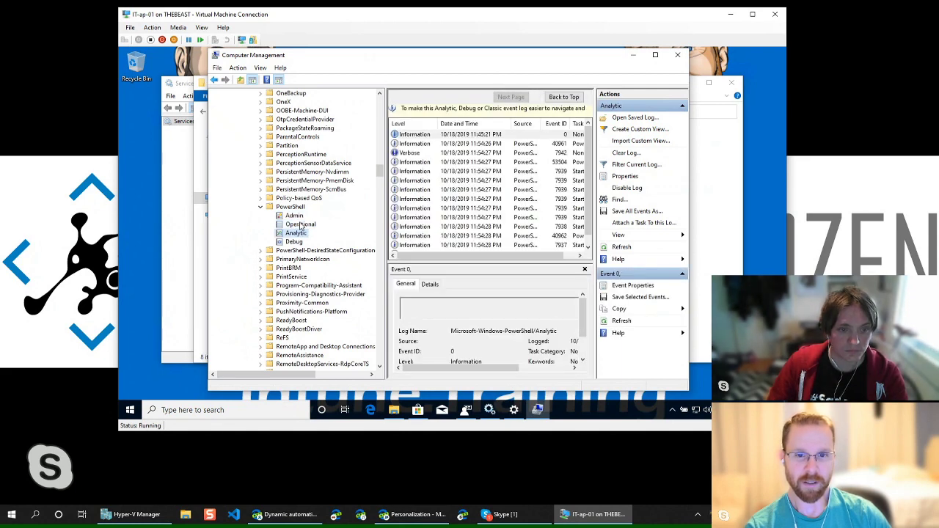
click(512, 144)
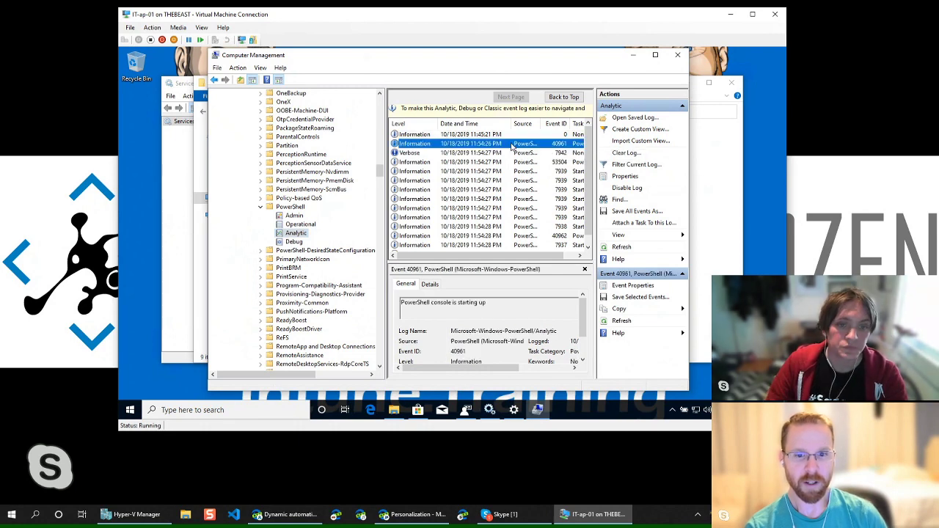
key(Down)
key(Down)
key(Down)
key(Down)
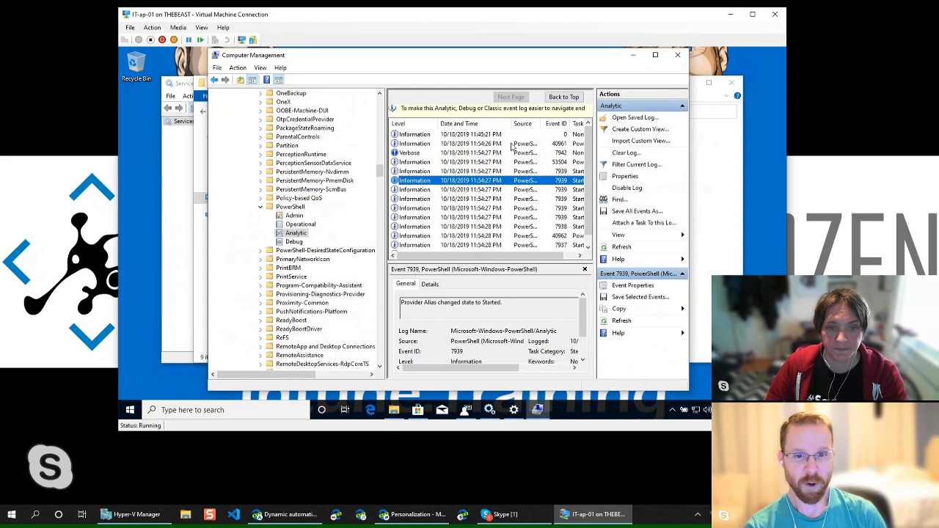
key(Down)
key(Down)
key(Down)
key(Down)
key(Down)
key(Down)
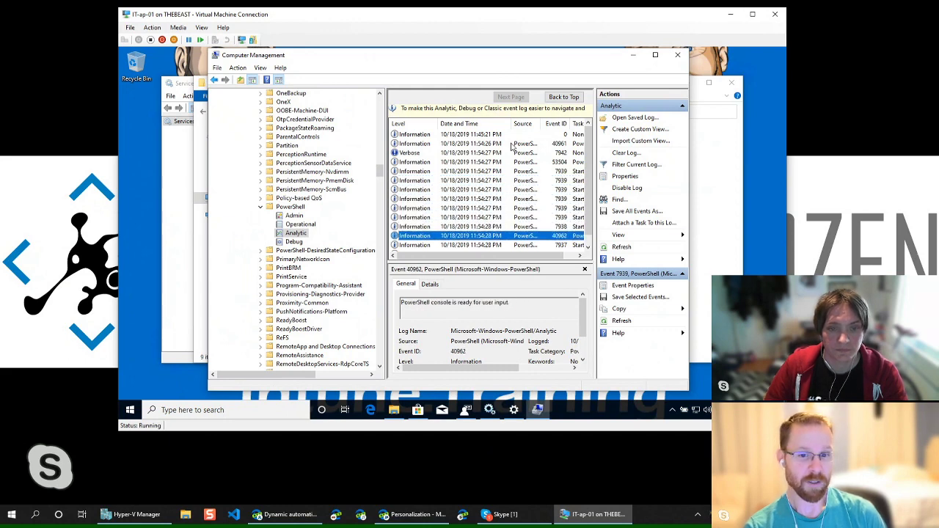
key(Down)
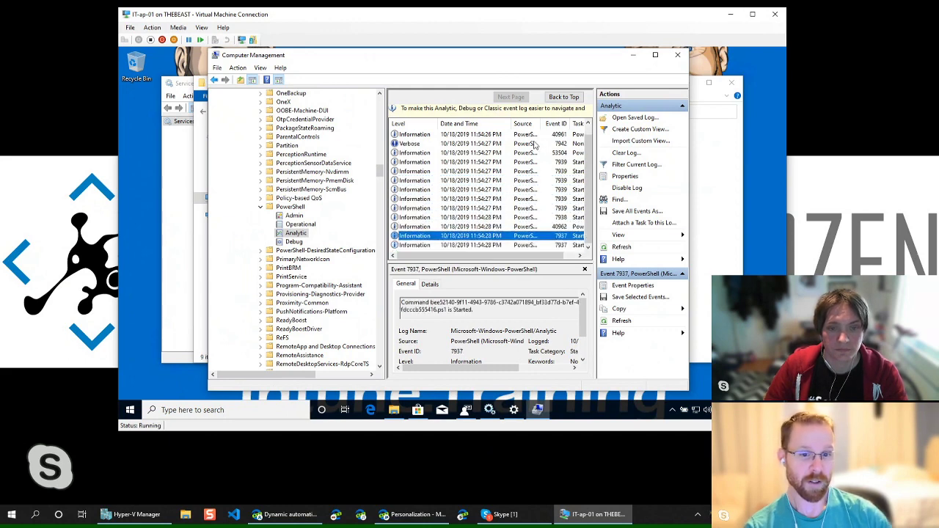
click(655, 55)
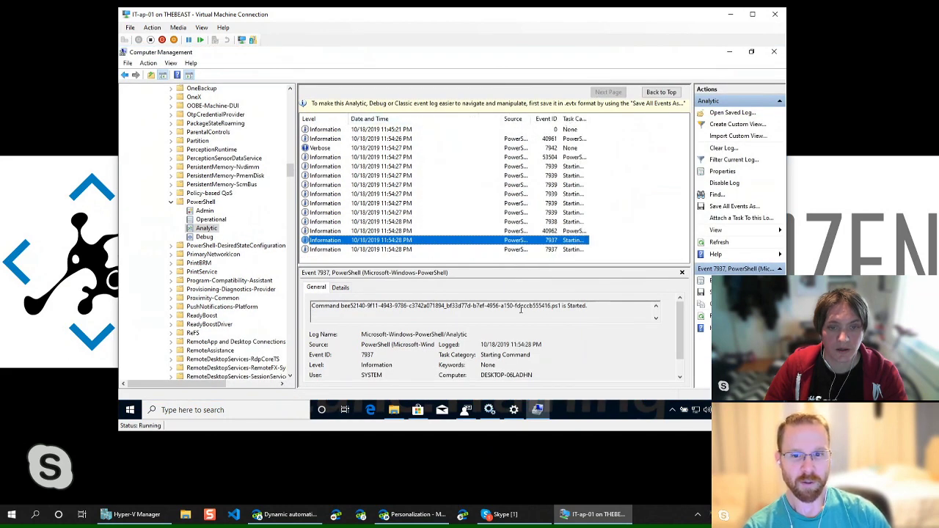
drag(595, 308, 385, 297)
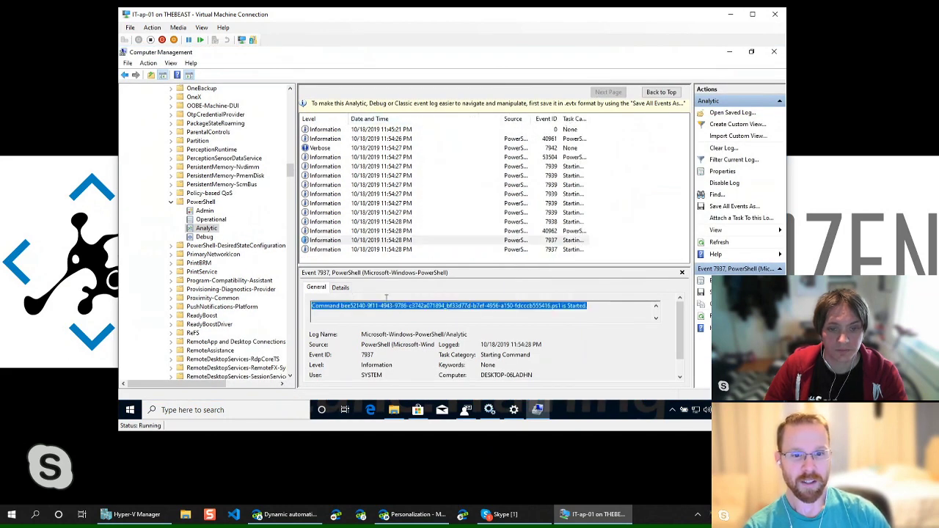
click(383, 252)
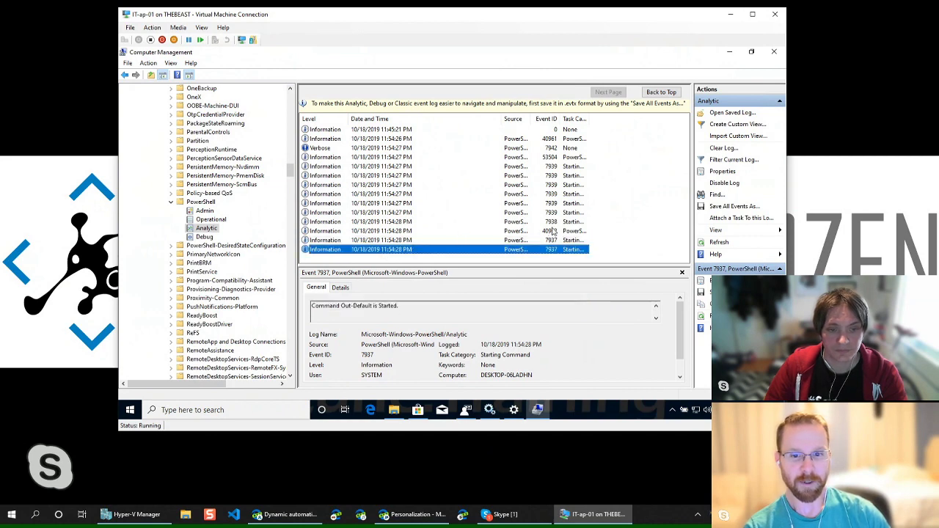
key(Down)
key(Home)
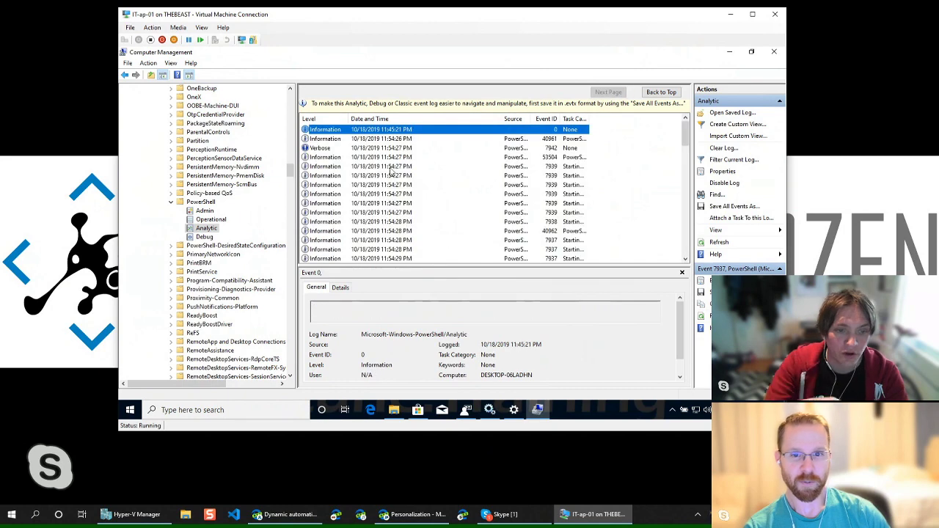
Step: Review the end-of-run events, from engine stopped back through New-Item, Get-Module and Test-Path
scroll(396, 205, down, 5)
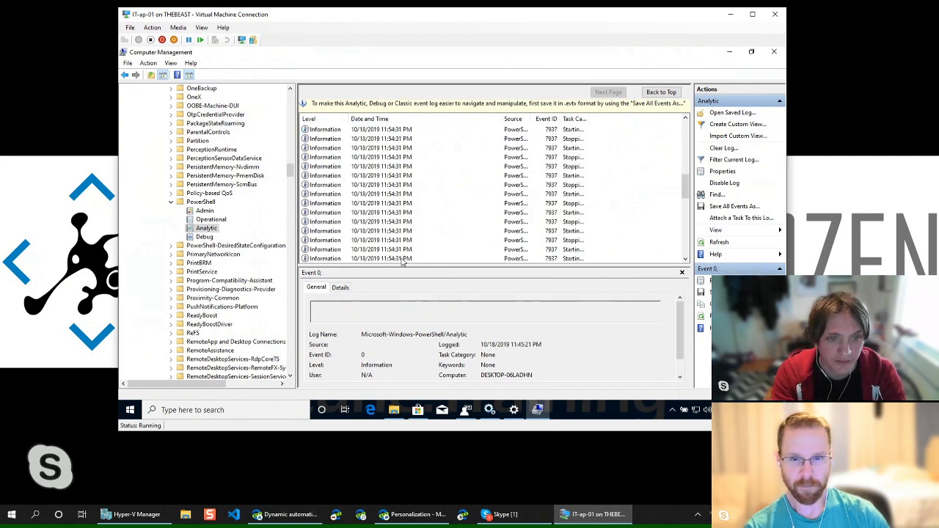
scroll(402, 261, down, 5)
click(406, 259)
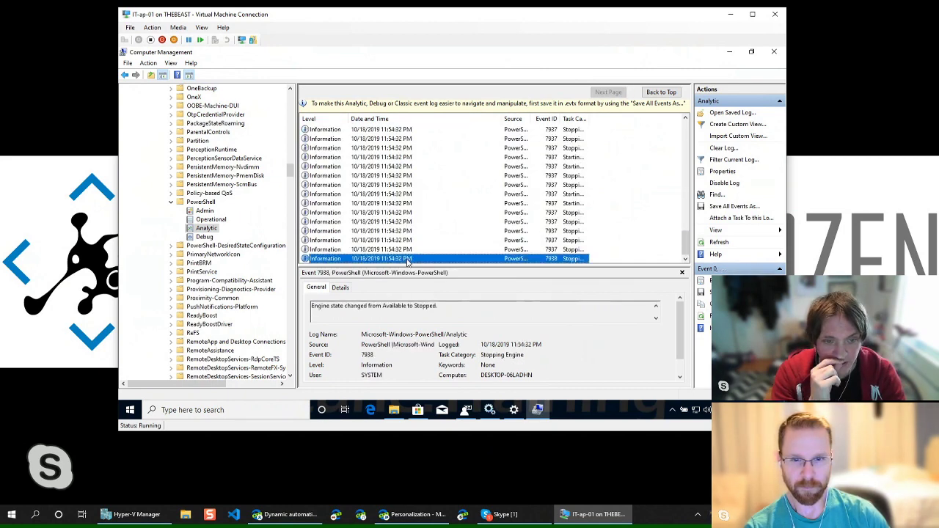
key(Up)
key(Up)
key(Up)
key(Up)
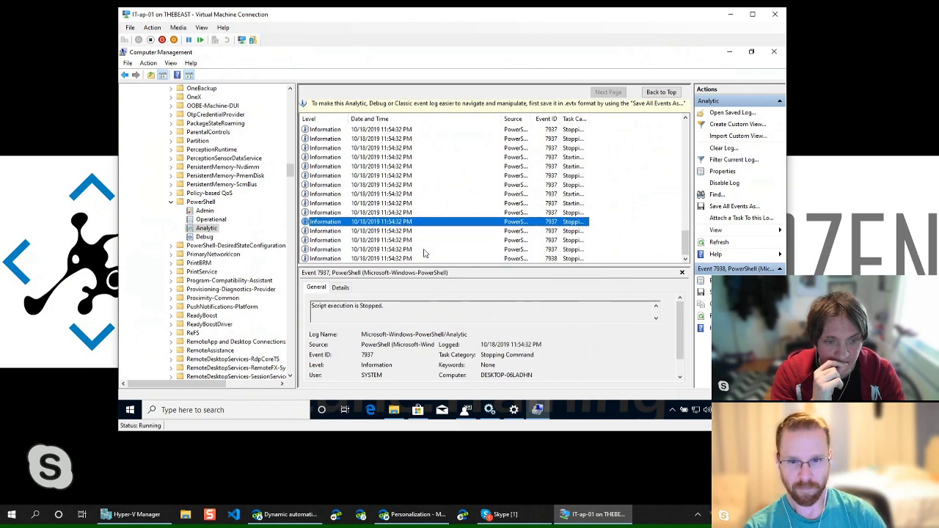
key(Up)
key(Up)
key(Up)
key(Up)
key(Up)
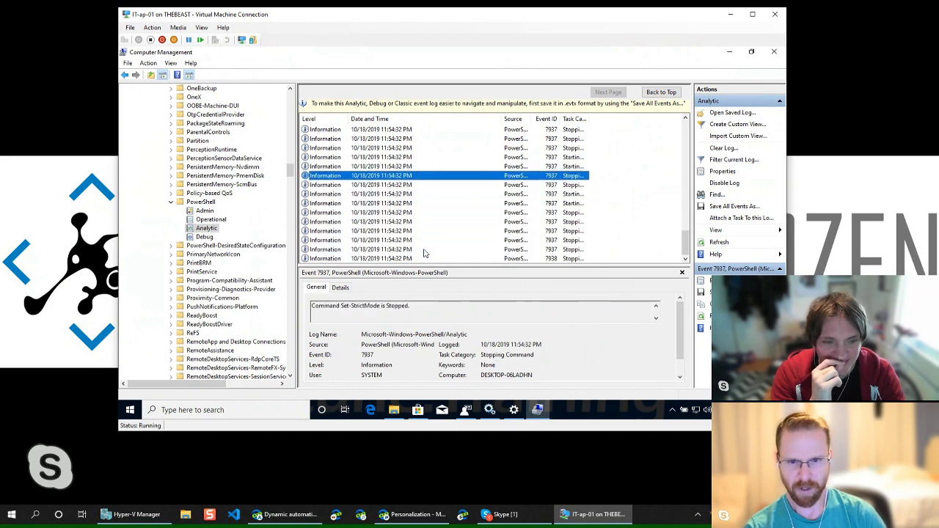
key(Up)
key(Up)
key(Up)
key(Up)
key(Up)
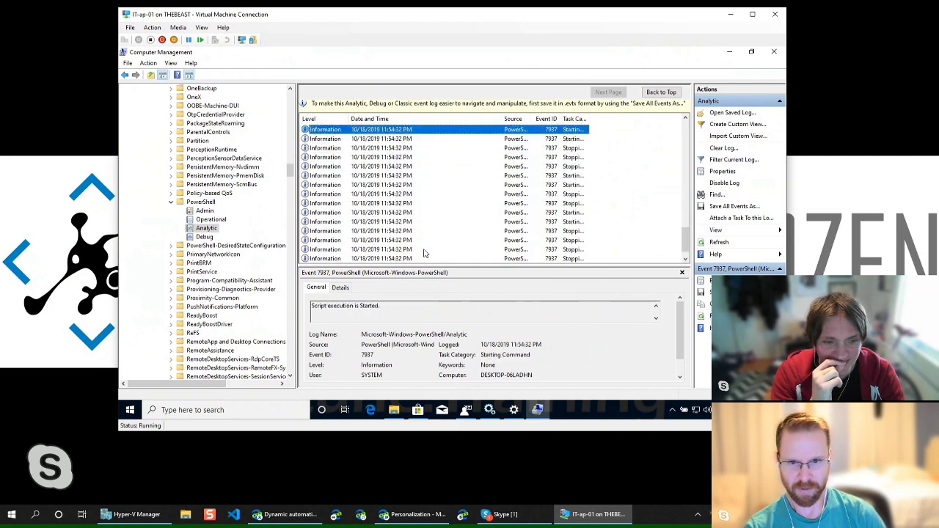
key(Up)
key(Up)
key(Up)
key(Up)
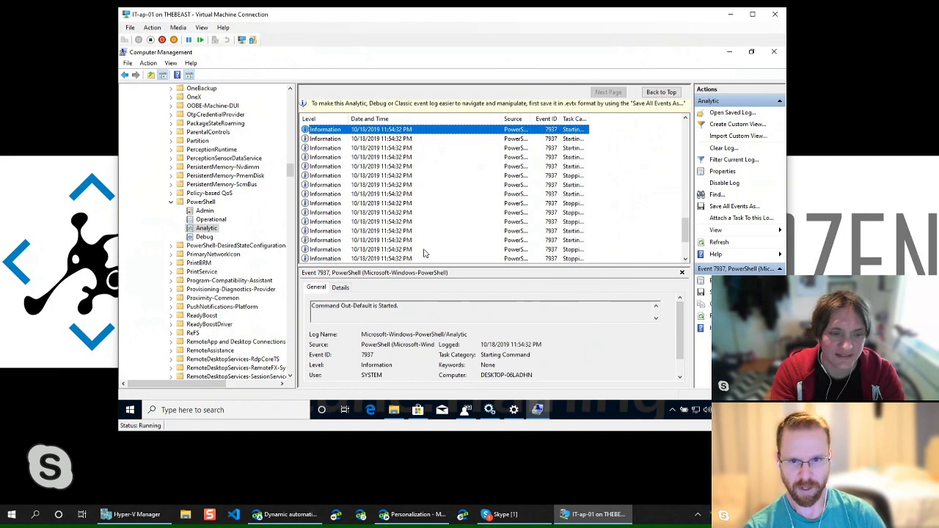
key(Up)
key(Up)
key(Up)
key(Up)
key(Down)
key(Down)
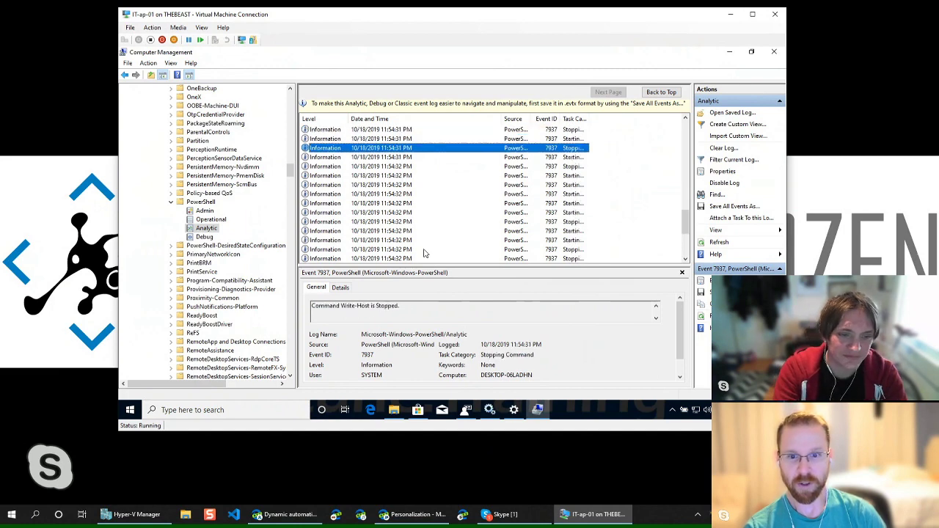
key(Down)
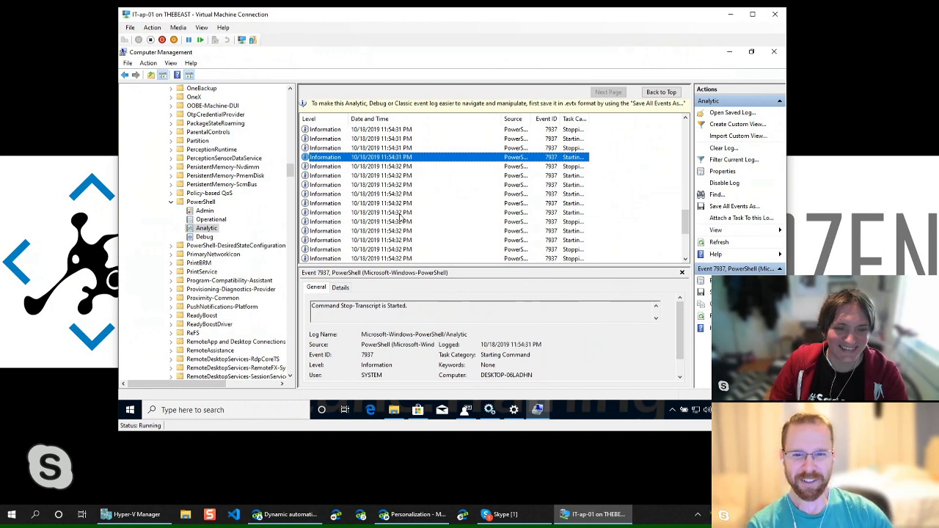
key(Down)
key(Down)
key(Down)
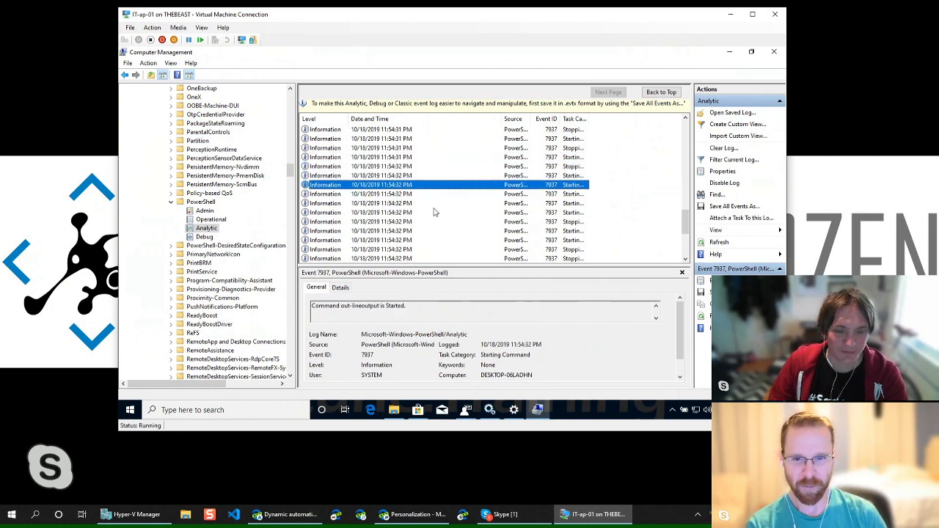
key(Up)
key(Up)
key(Up)
key(Up)
key(Up)
key(Up)
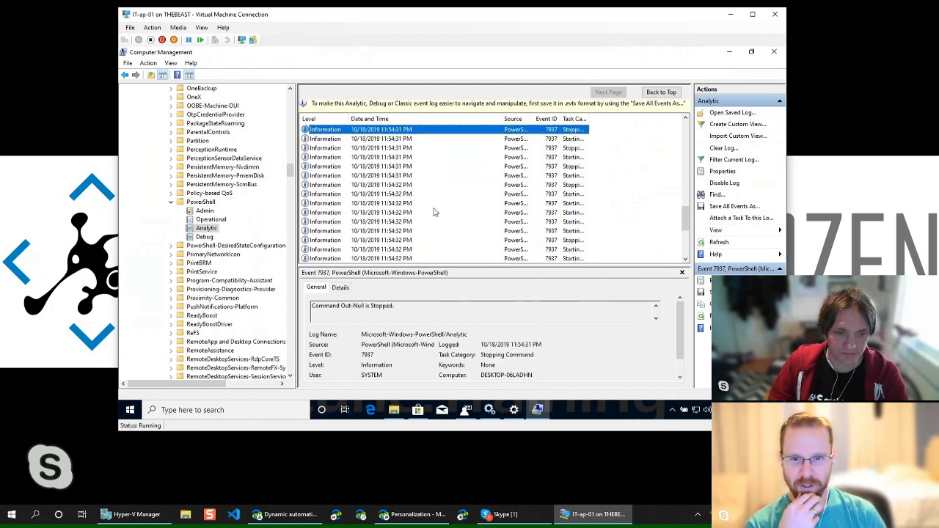
key(Up)
key(Up)
key(Up)
key(Up)
key(Up)
key(Up)
key(Up)
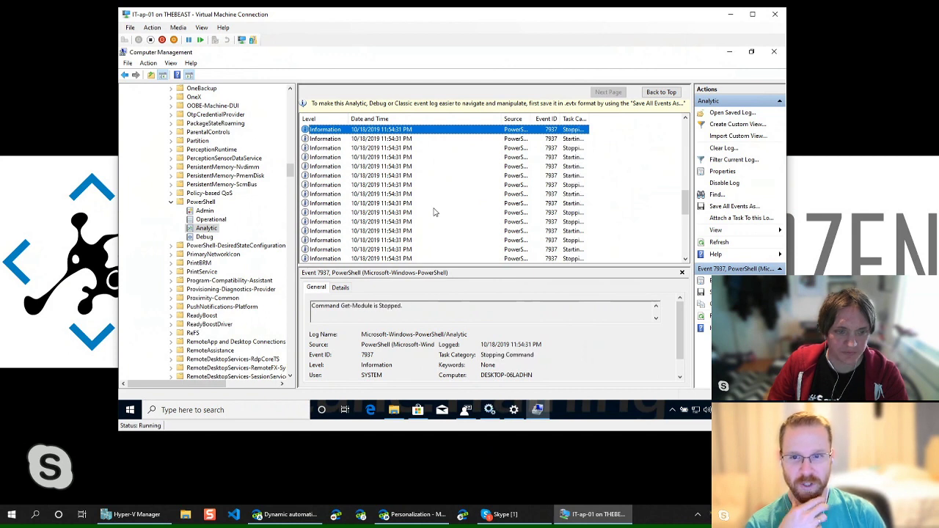
key(Up)
key(Up)
key(Up)
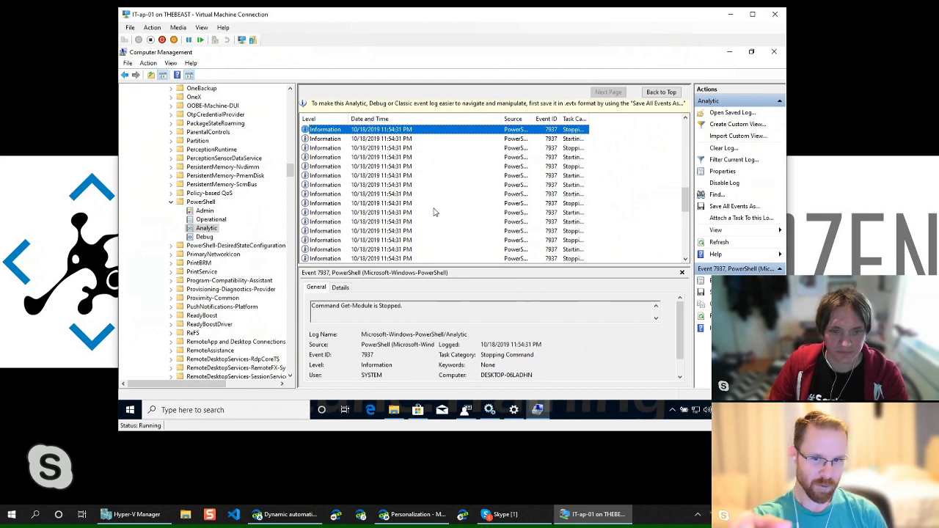
key(Up)
key(Up)
key(Up)
key(Up)
key(Up)
key(Up)
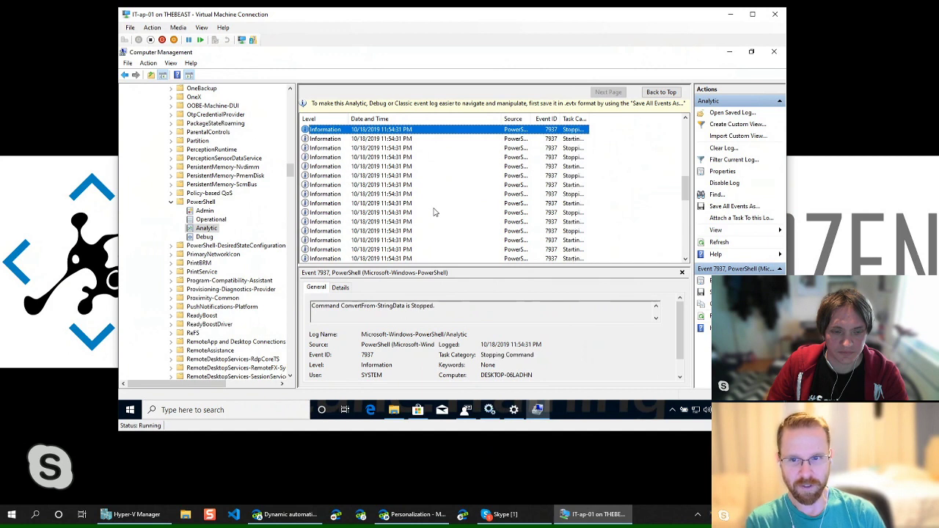
key(Up)
key(Up)
key(Up)
key(Up)
key(Up)
key(Up)
key(Up)
key(Up)
key(Up)
key(Up)
key(Up)
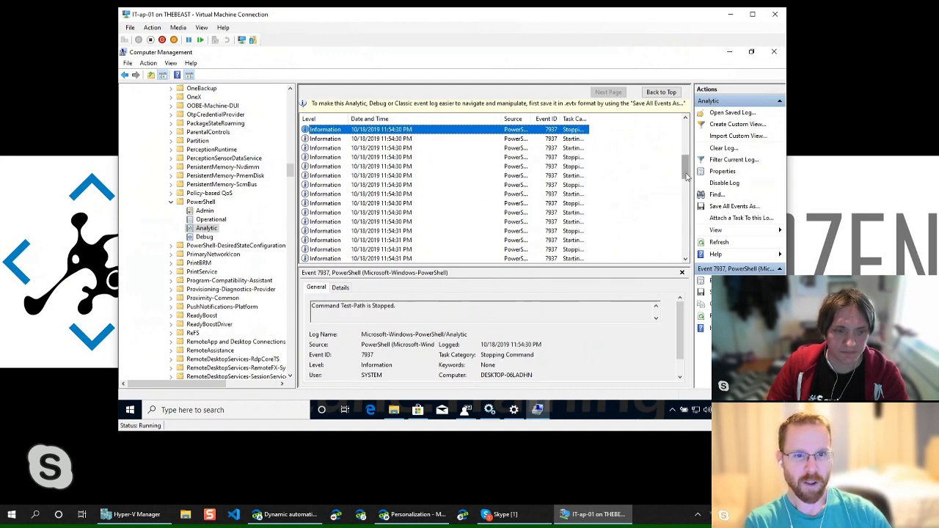
Step: Find the .ps1 Starting Command event, select the script file name, and open File Explorer
drag(685, 167, 685, 124)
click(405, 130)
key(Down)
key(Down)
key(Down)
key(Down)
key(Down)
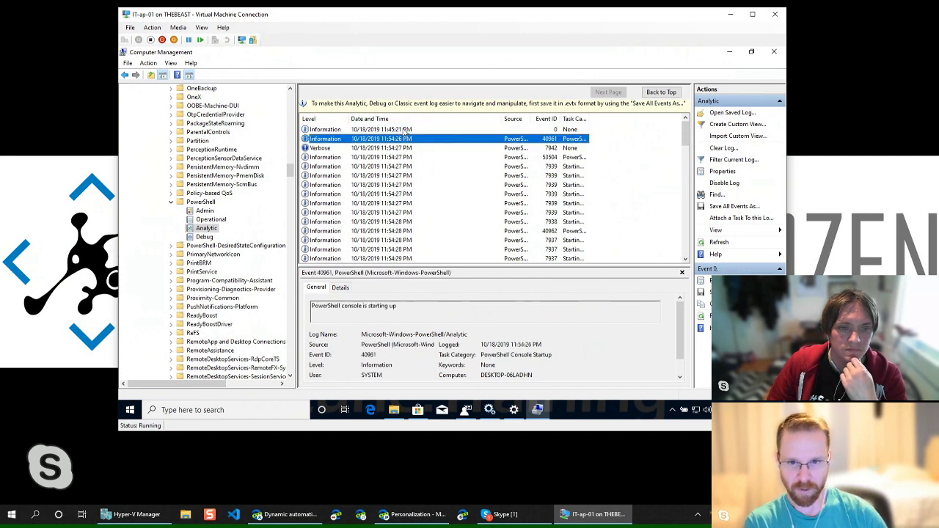
key(Down)
key(Down)
key(Down)
key(Down)
key(Down)
key(Down)
key(Down)
key(Down)
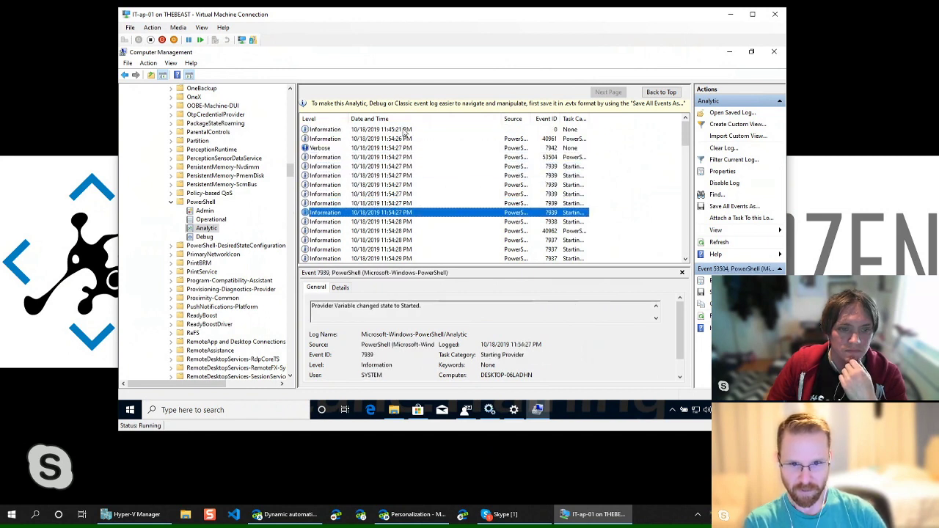
key(Up)
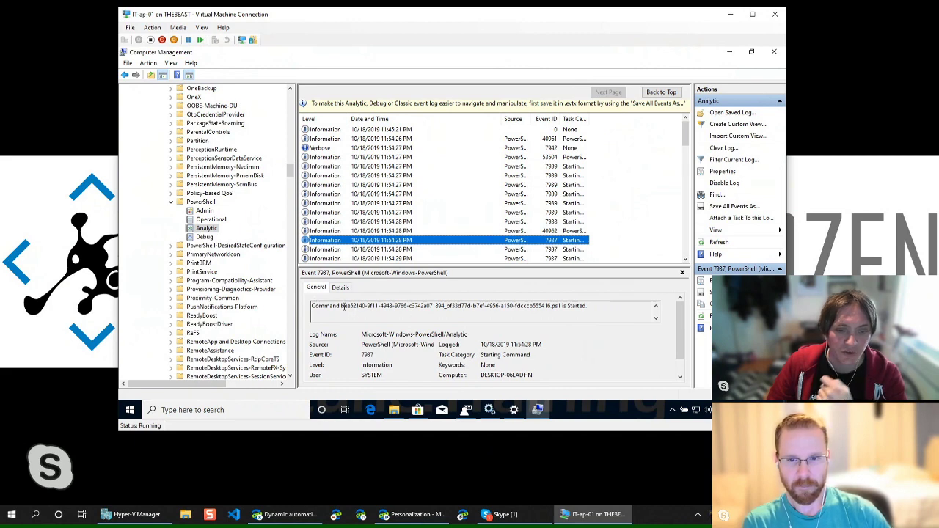
drag(340, 306, 550, 306)
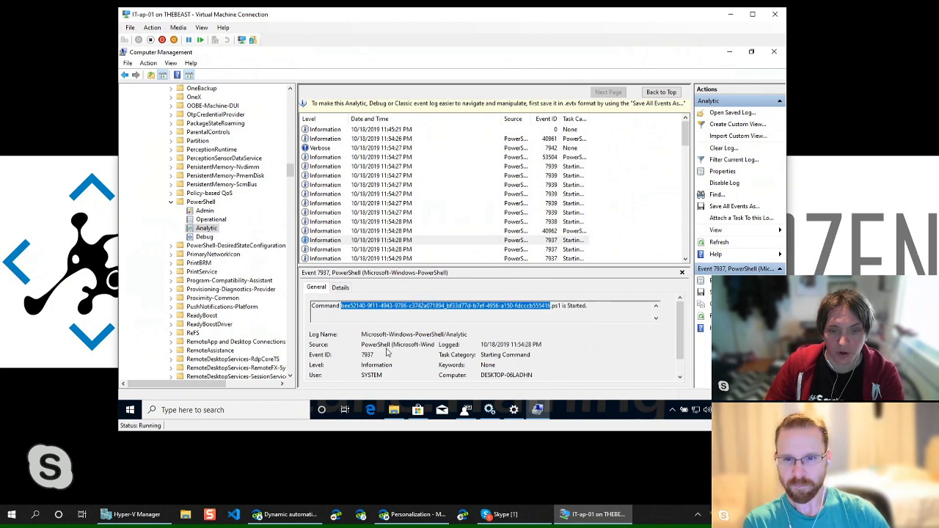
click(397, 410)
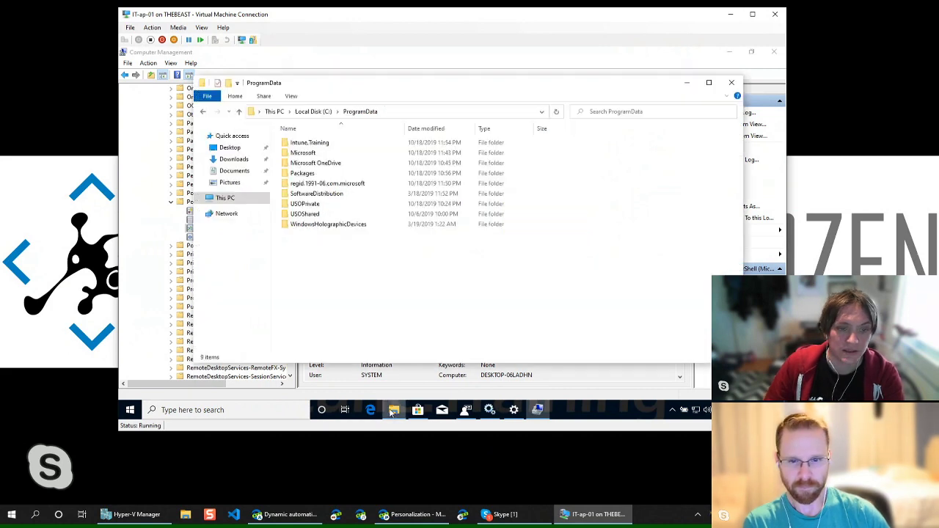
Step: Open the Intune.Training folder to check its somefile text file
double_click(323, 144)
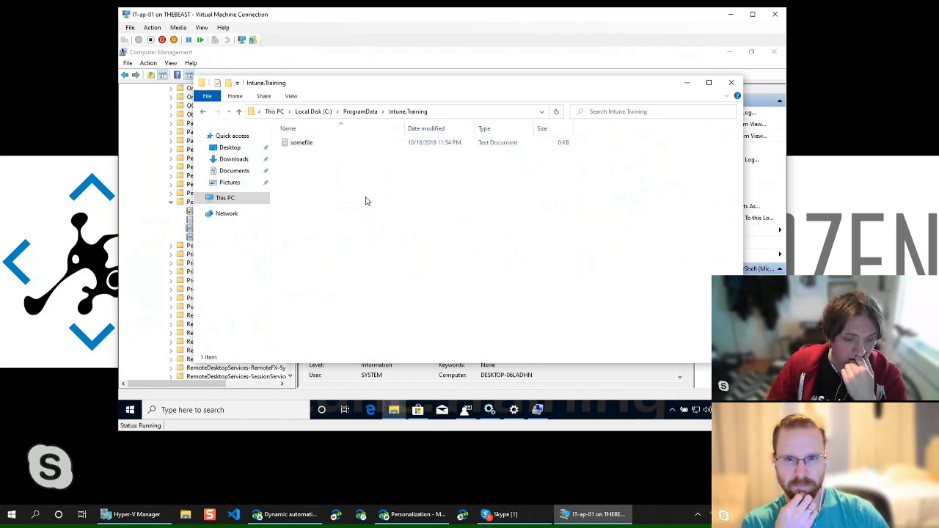
click(308, 144)
click(369, 206)
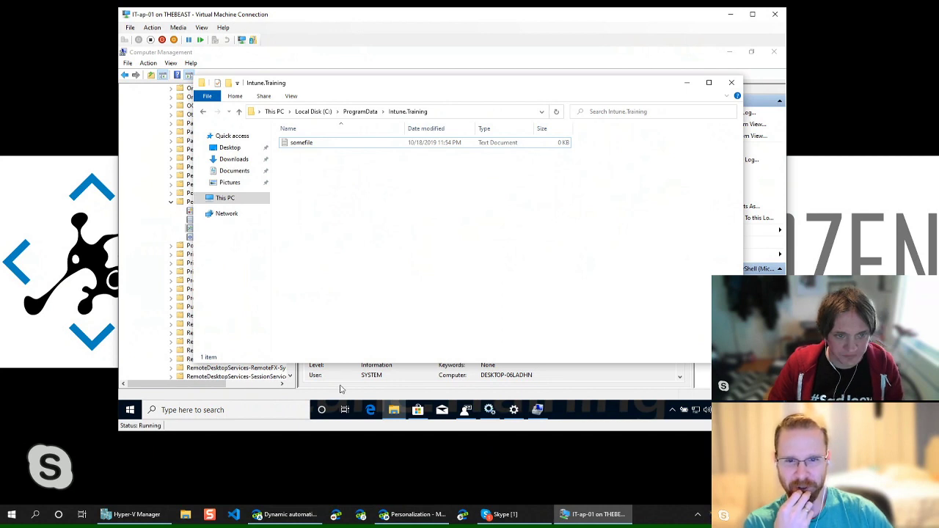
Step: Permanently delete the Intune.Training folder with Shift+Delete, granting administrator permission
click(359, 112)
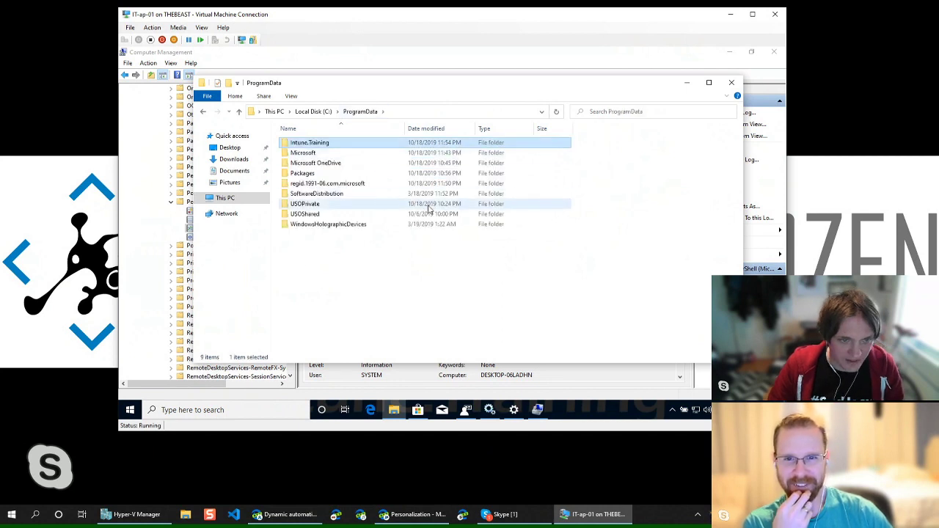
key(shift+Delete)
key(Return)
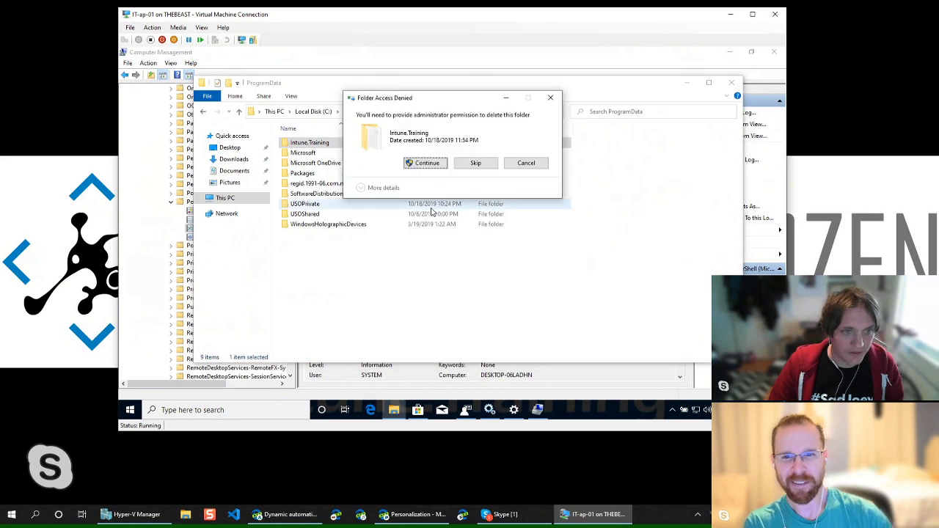
click(427, 162)
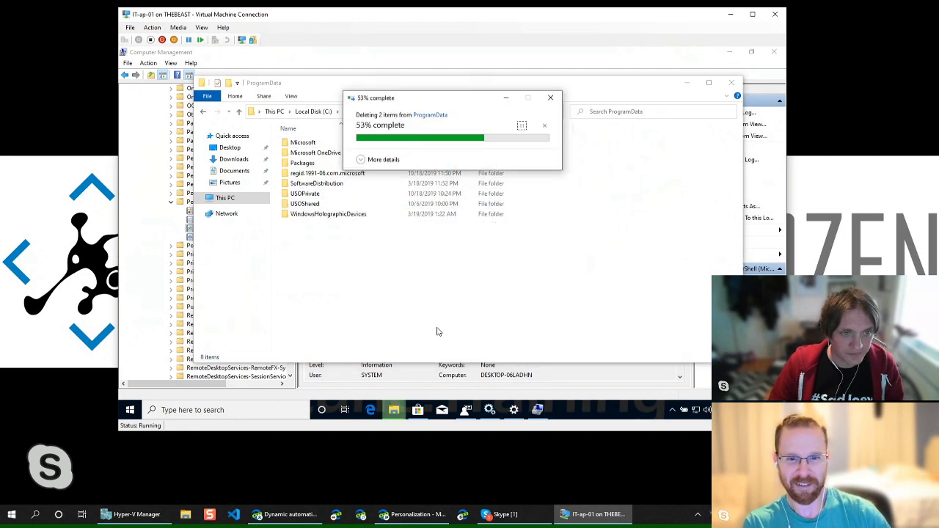
click(485, 391)
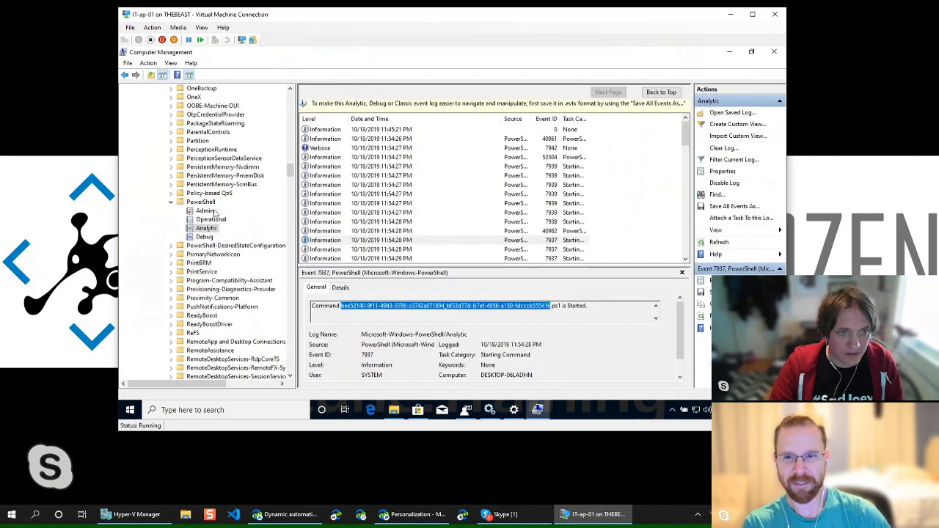
Step: Open the PowerShell Admin, Operational and Debug logs, starting at the 40961 console startup event
click(204, 211)
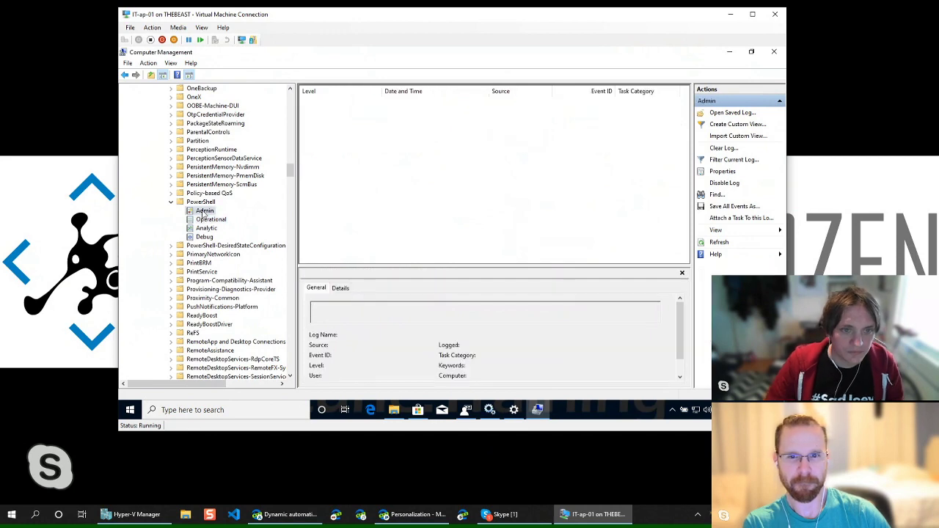
click(210, 219)
click(204, 237)
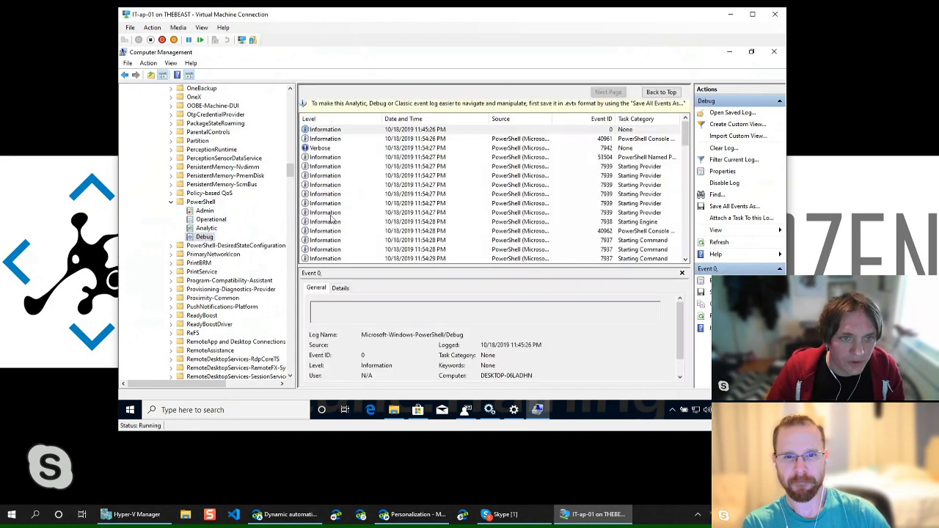
click(443, 139)
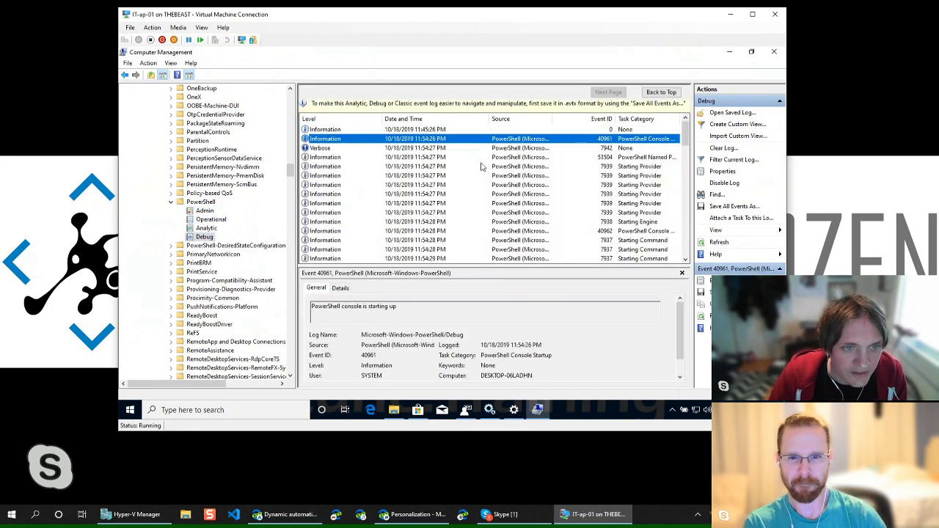
key(Down)
key(Down)
key(Down)
key(Down)
key(Down)
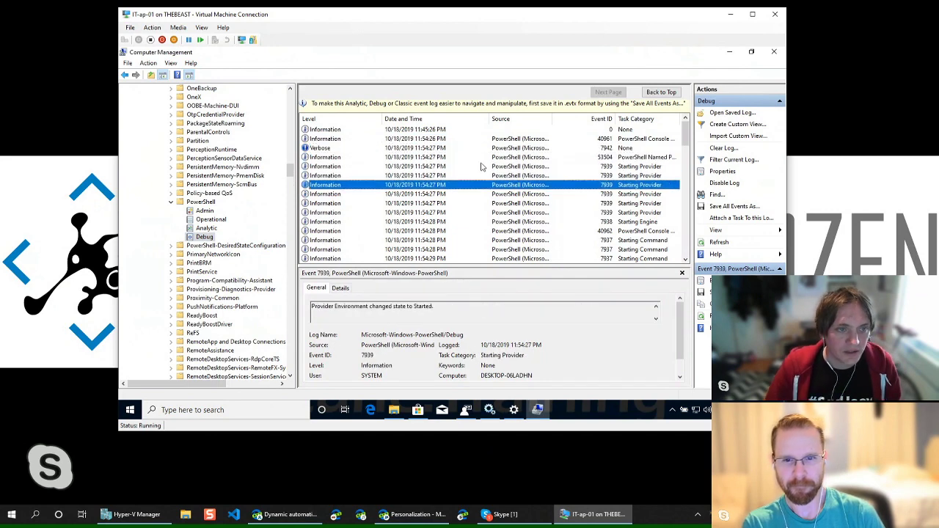
Step: Read through the Debug log's 7937 command events and 7942 verbose event, then open Analytic
key(Down)
key(Down)
key(Down)
key(Down)
key(Down)
key(Down)
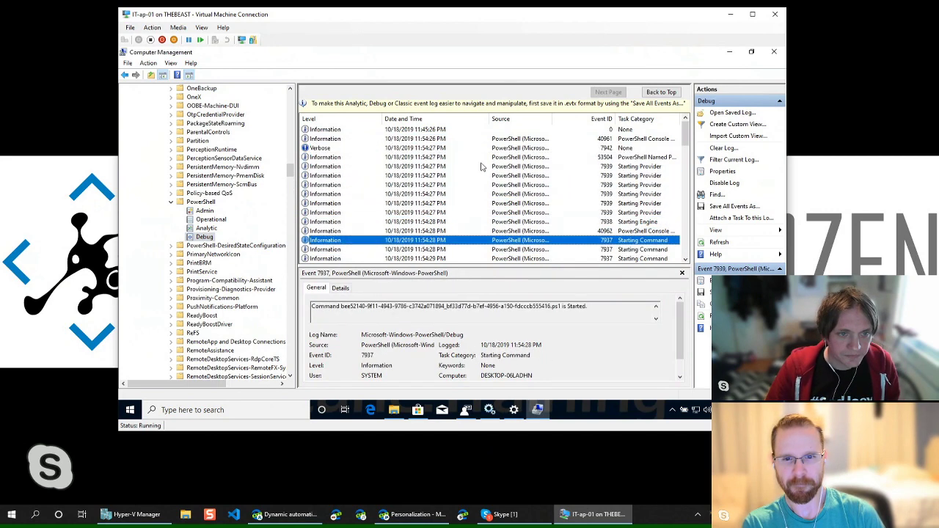
key(Down)
key(Down)
key(Down)
key(Down)
key(Down)
key(Down)
key(Down)
key(Down)
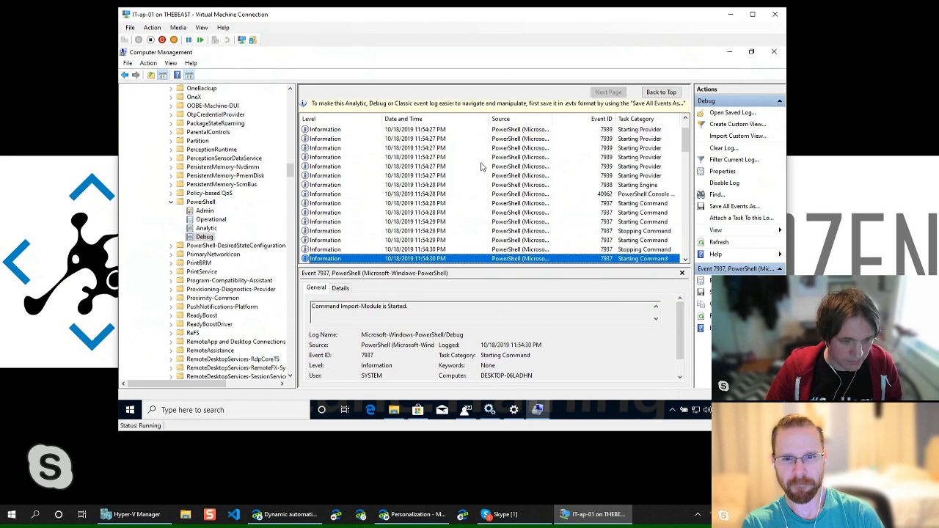
key(Down)
key(Down)
key(Down)
key(Down)
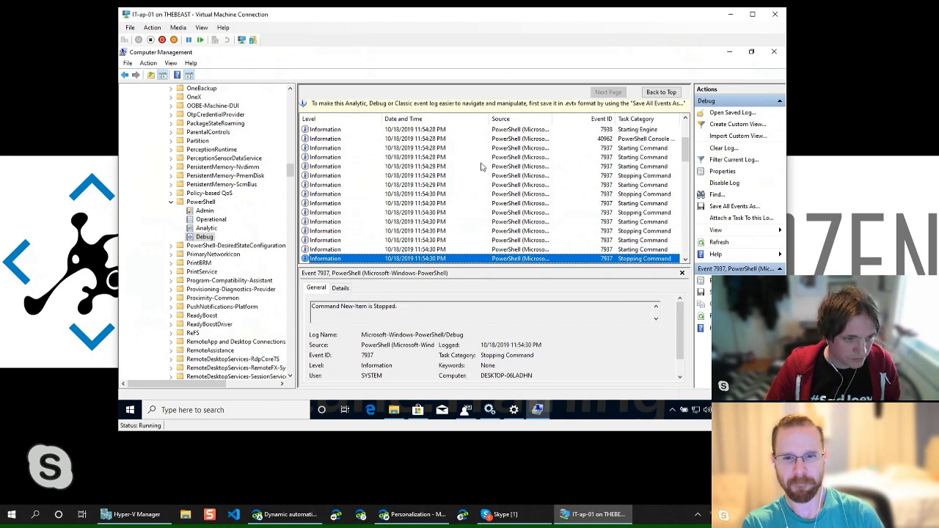
key(Down)
key(Down)
key(Down)
key(Down)
key(Down)
key(Down)
key(Down)
key(Down)
key(Down)
key(Down)
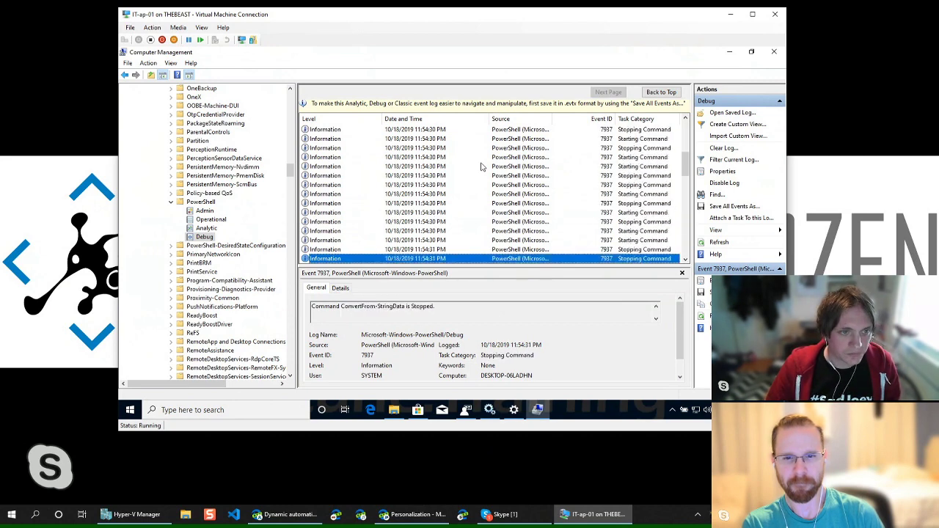
key(Down)
key(Down)
key(Down)
key(Down)
key(Down)
key(Down)
key(Down)
key(Down)
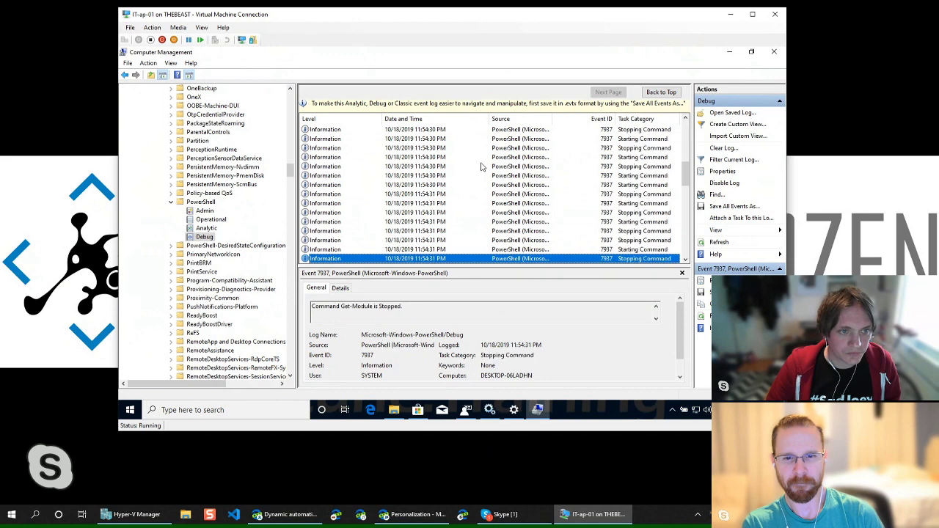
key(Down)
scroll(528, 206, down, 5)
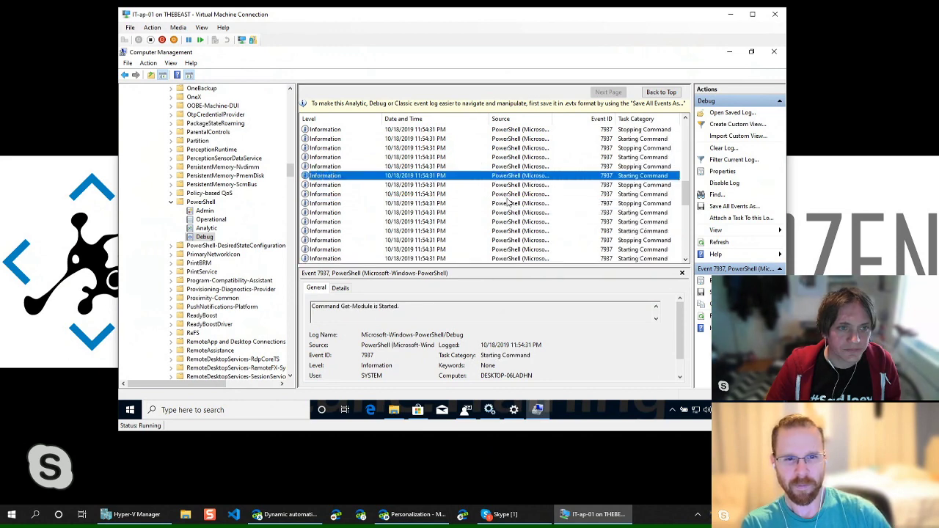
scroll(513, 190, up, 10)
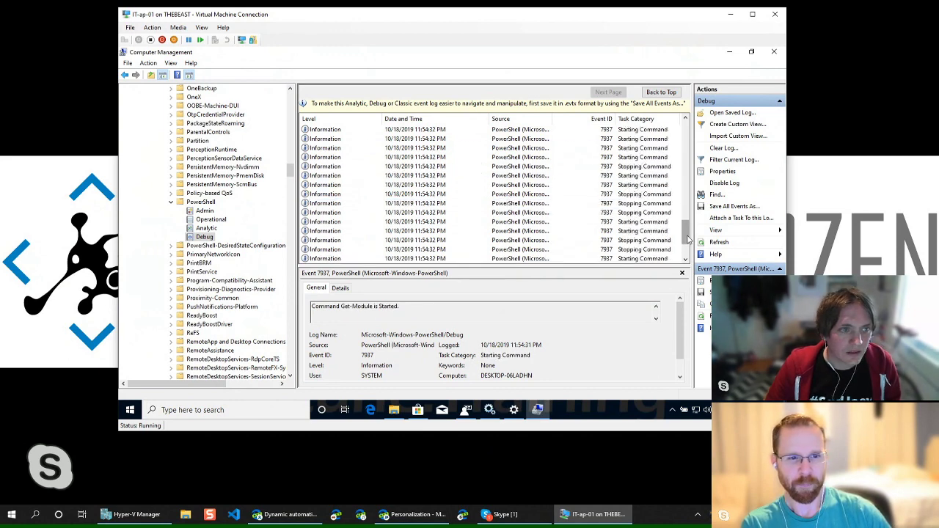
click(432, 148)
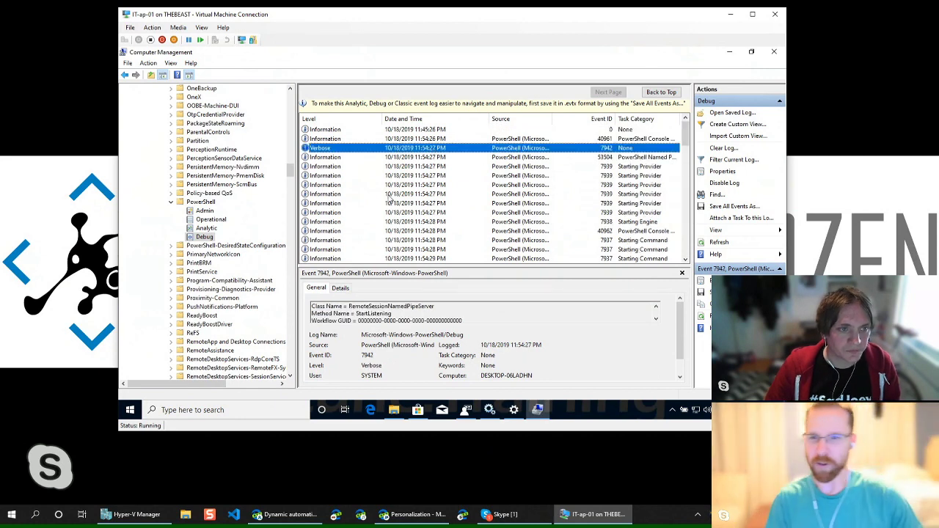
click(206, 228)
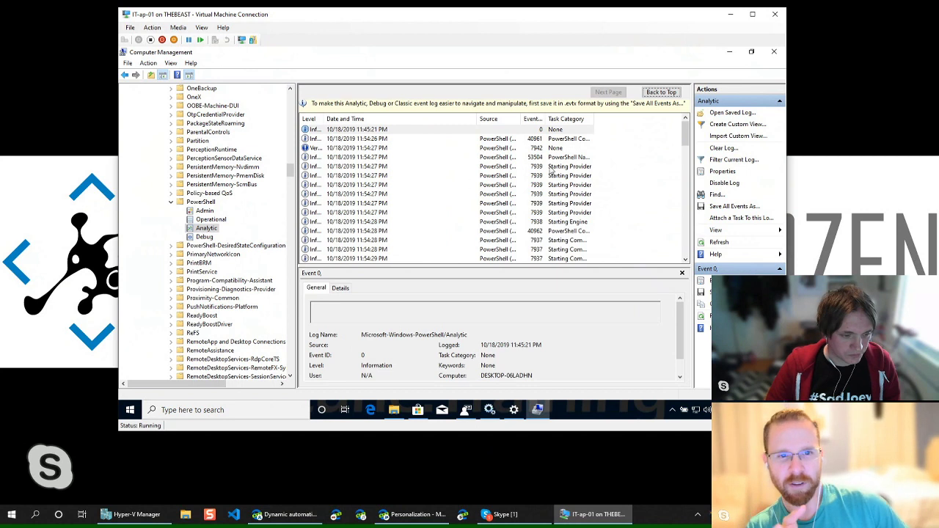
Step: Widen the Event ID column and select the 7937 Starting Command event for the .ps1 script
mouse_move(548, 118)
mouse_down()
mouse_move(576, 118)
mouse_move(550, 118)
mouse_up()
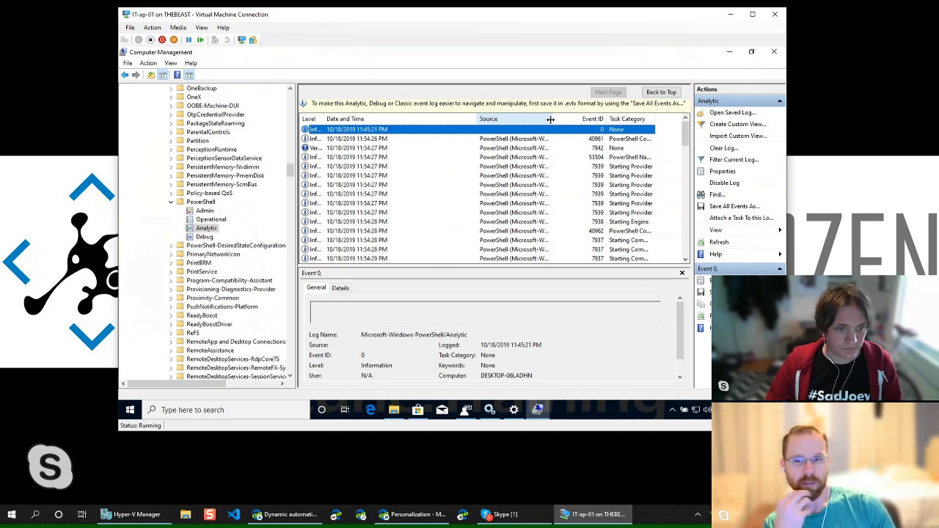
click(470, 221)
key(Down)
key(Down)
key(Down)
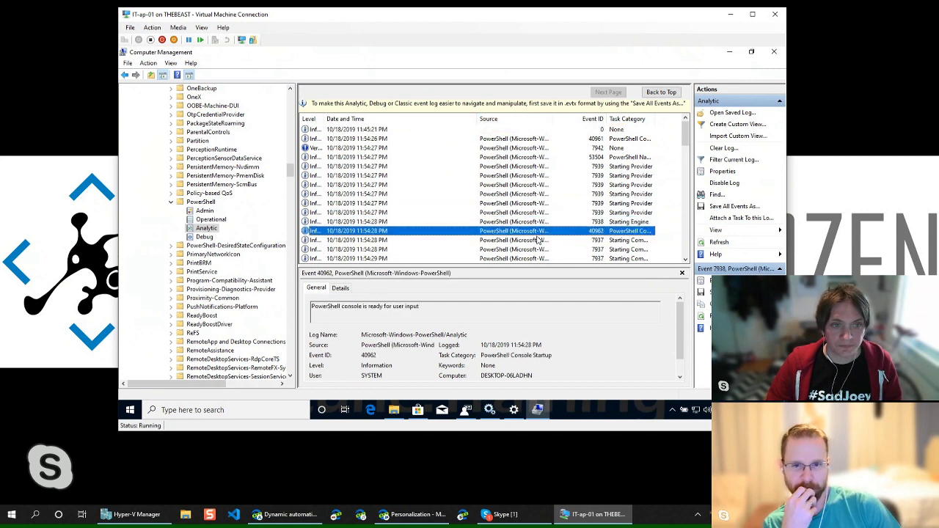
key(Up)
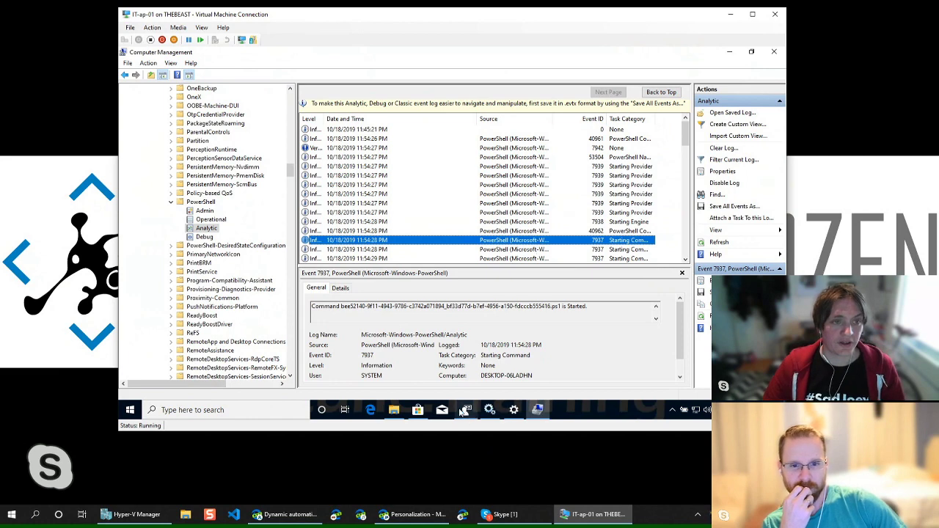
Step: Start an Intune.Training device sync from the Settings management page
click(728, 51)
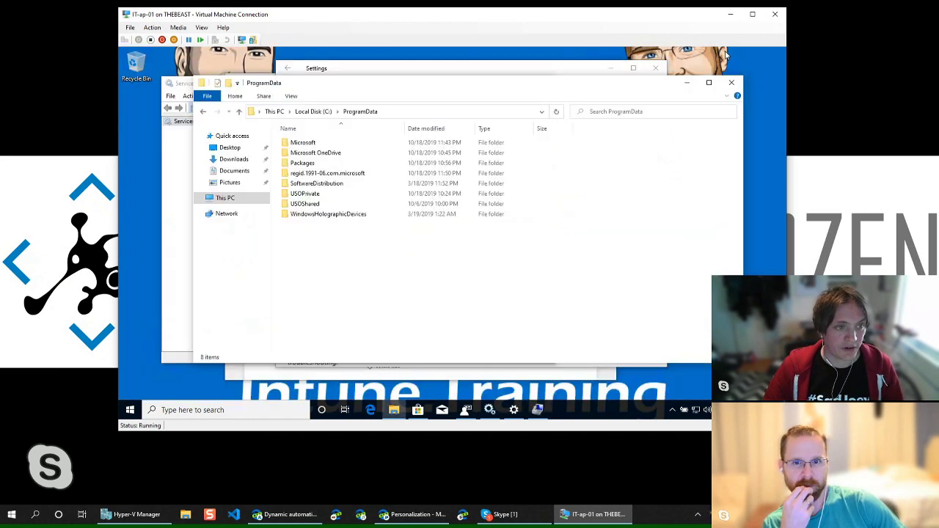
click(514, 409)
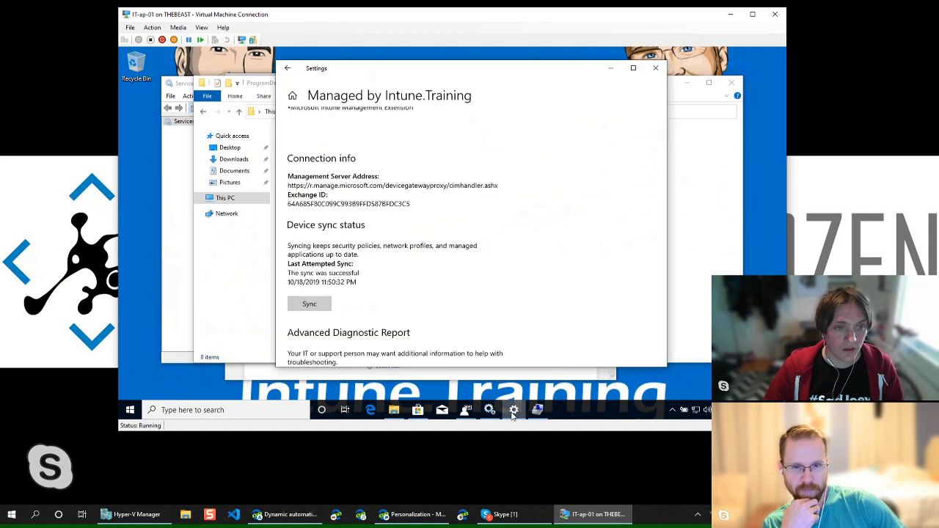
click(314, 305)
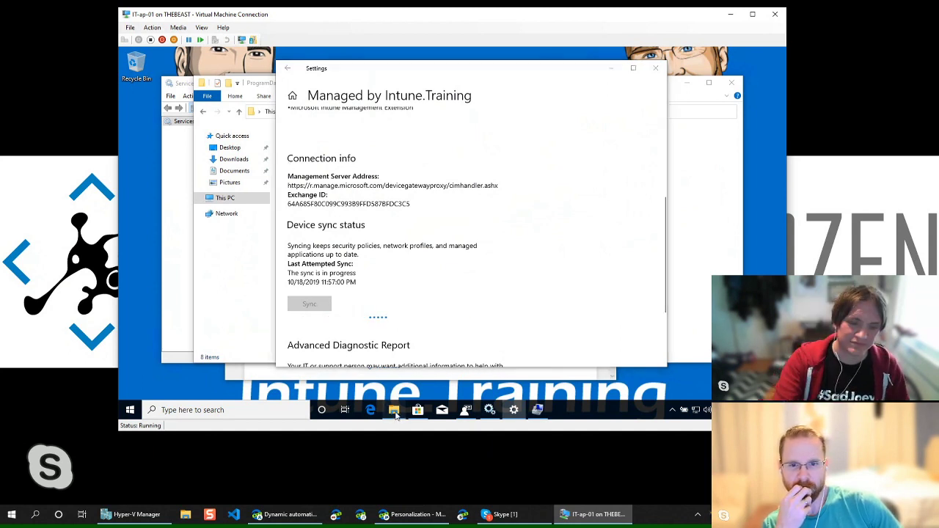
Step: Move the ProgramData and Computer Management windows aside, then sync with Intune.Training again
click(394, 409)
drag(408, 85, 543, 88)
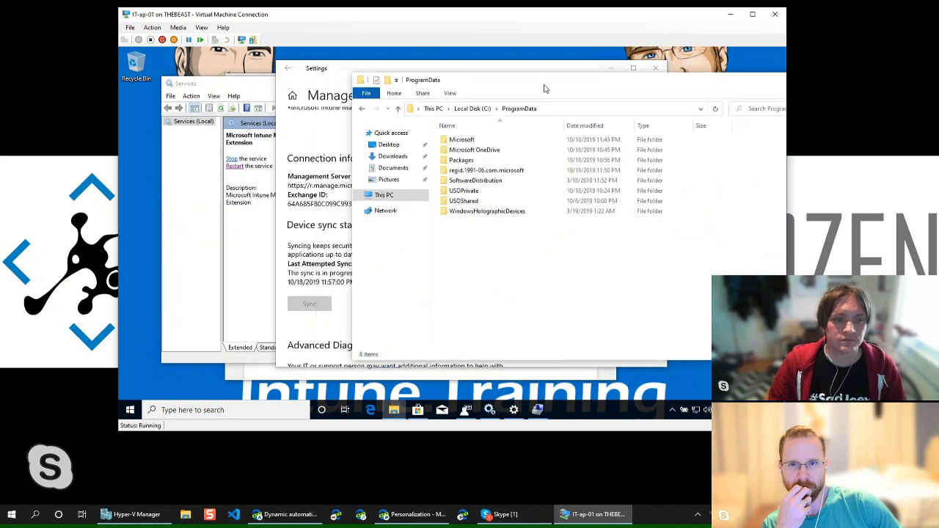
click(540, 411)
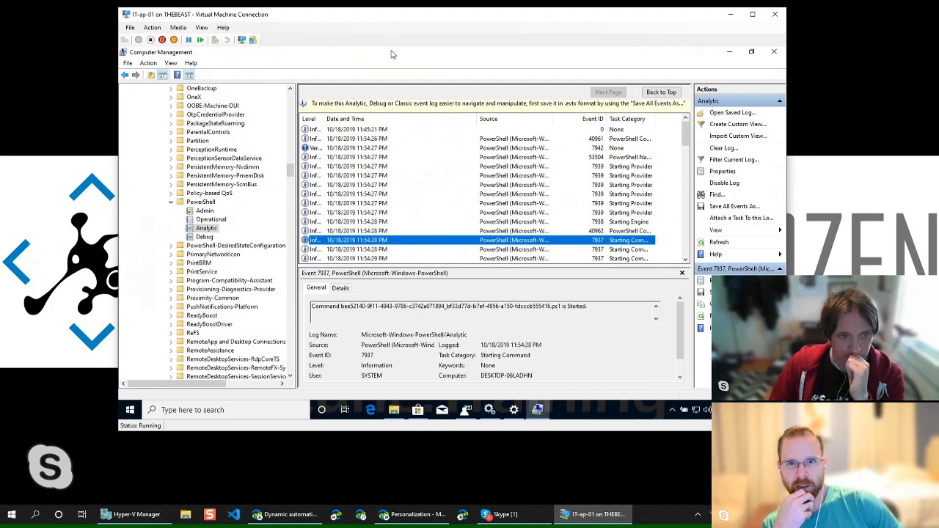
drag(394, 53, 622, 68)
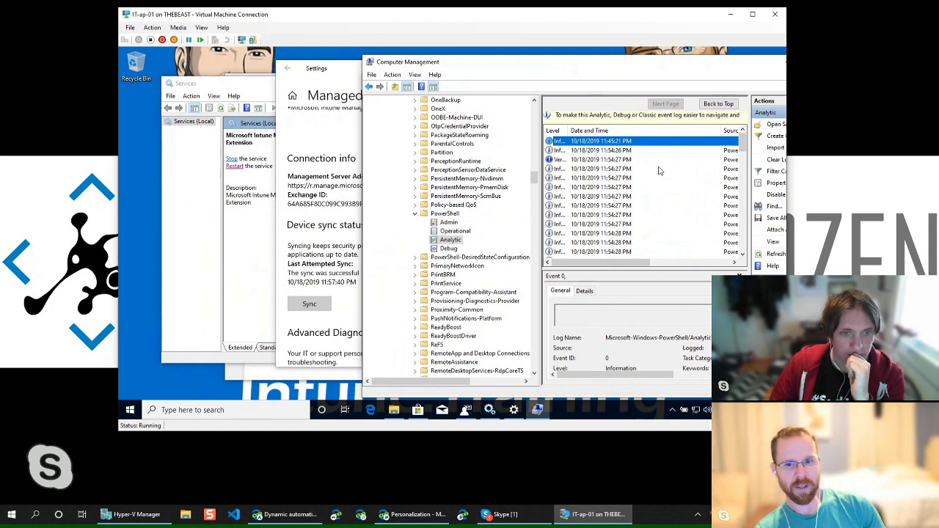
click(329, 266)
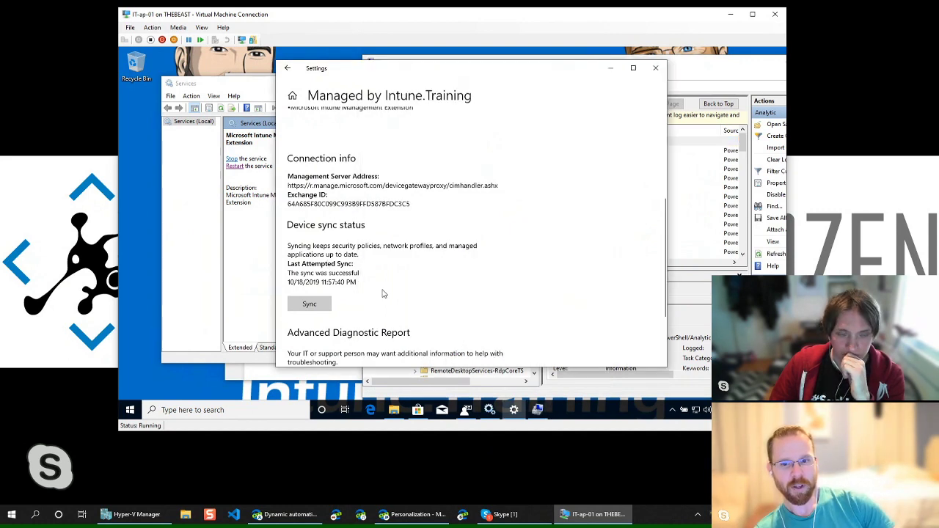
click(307, 301)
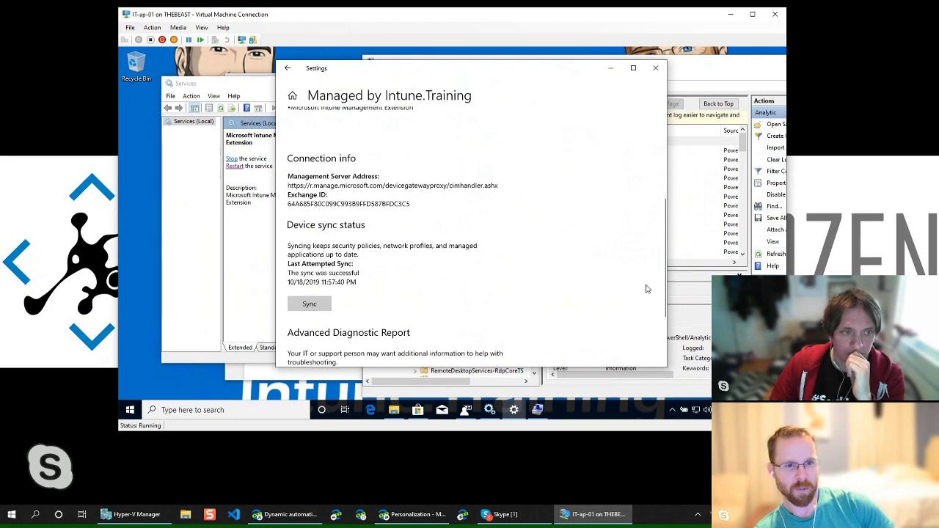
click(694, 269)
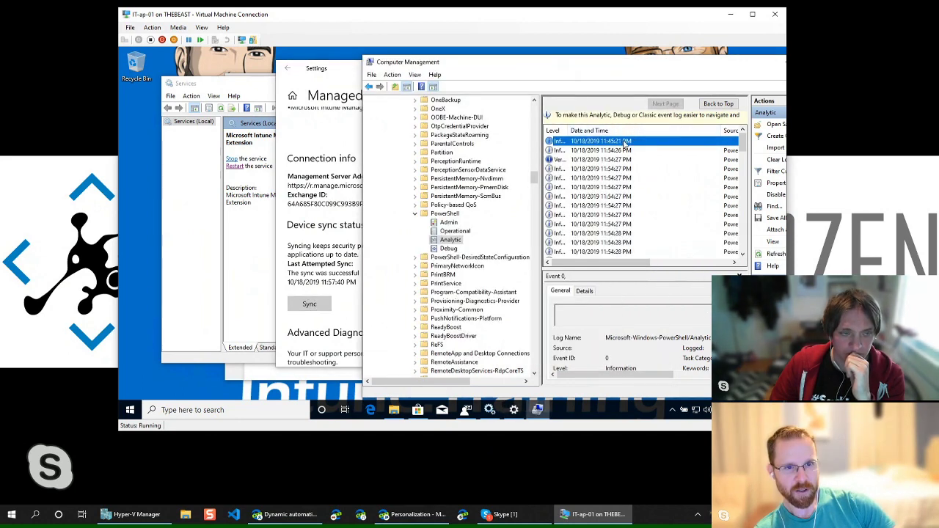
Step: Inspect the 40961 console startup event in the PowerShell Debug log
click(448, 249)
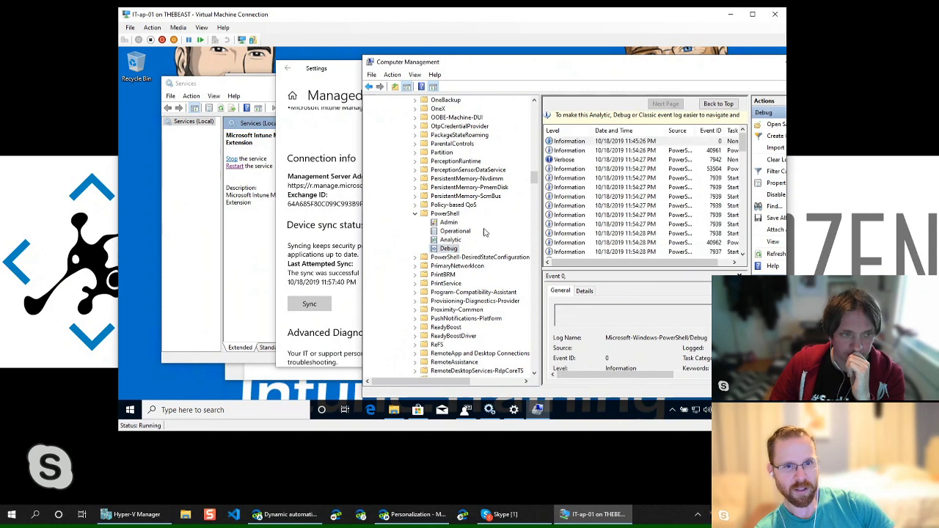
click(618, 152)
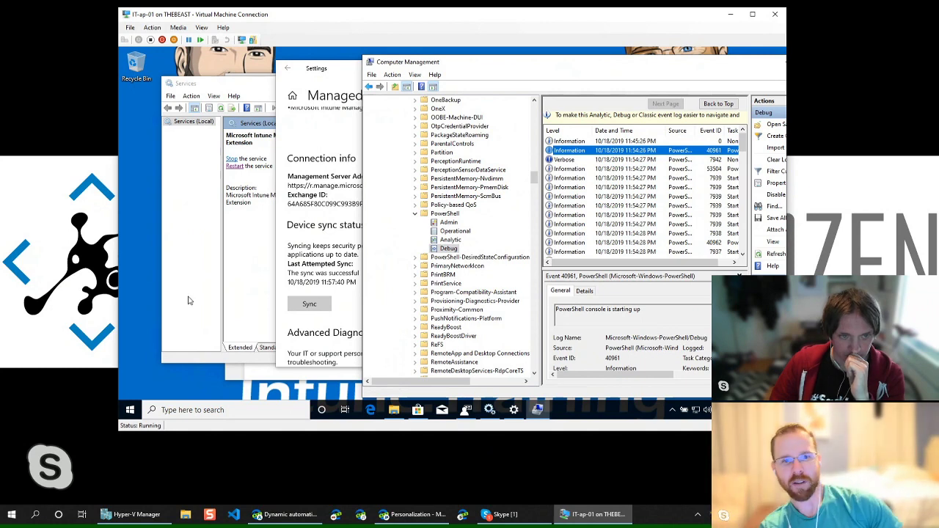
click(394, 411)
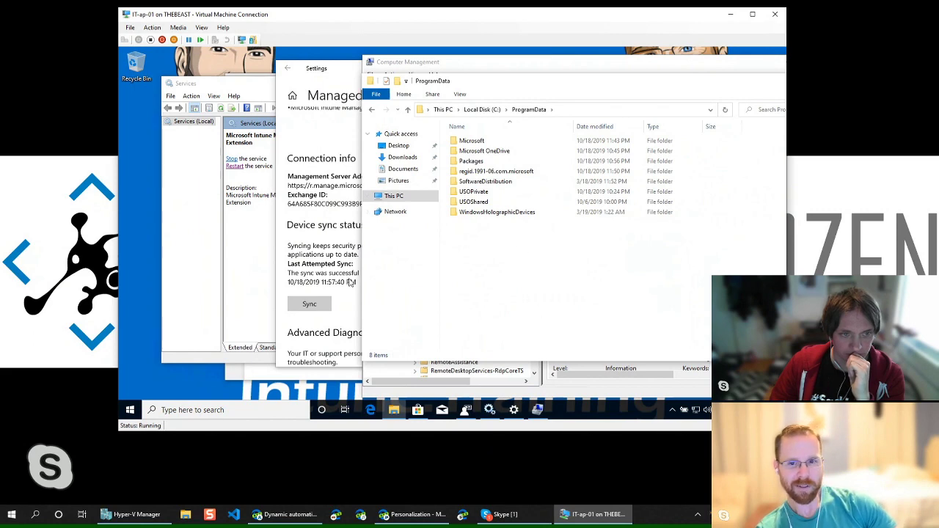
Step: Stop the Microsoft Intune Management Extension service in Services
click(271, 268)
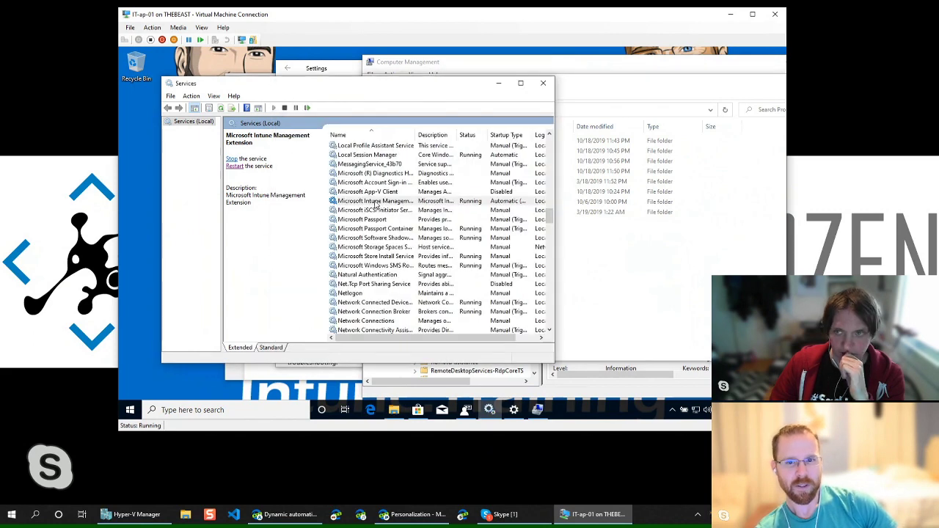
click(232, 160)
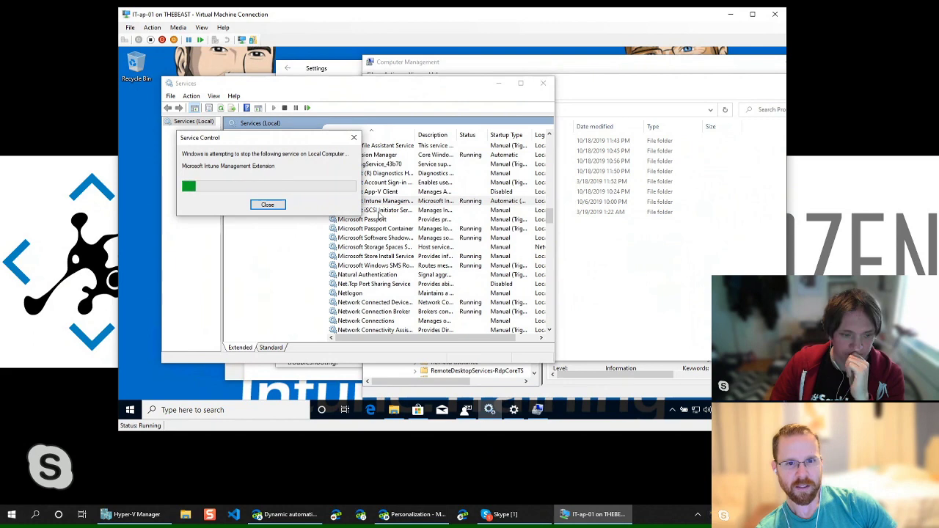
click(627, 291)
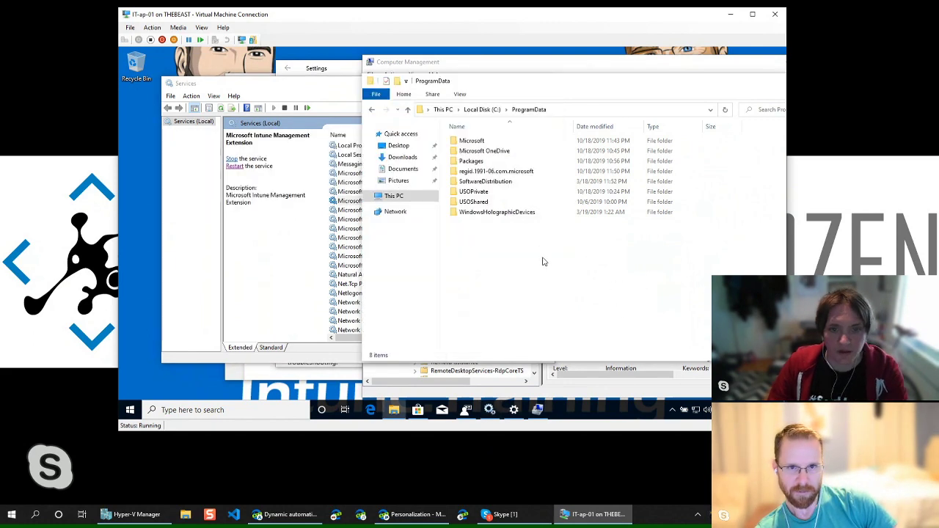
click(576, 376)
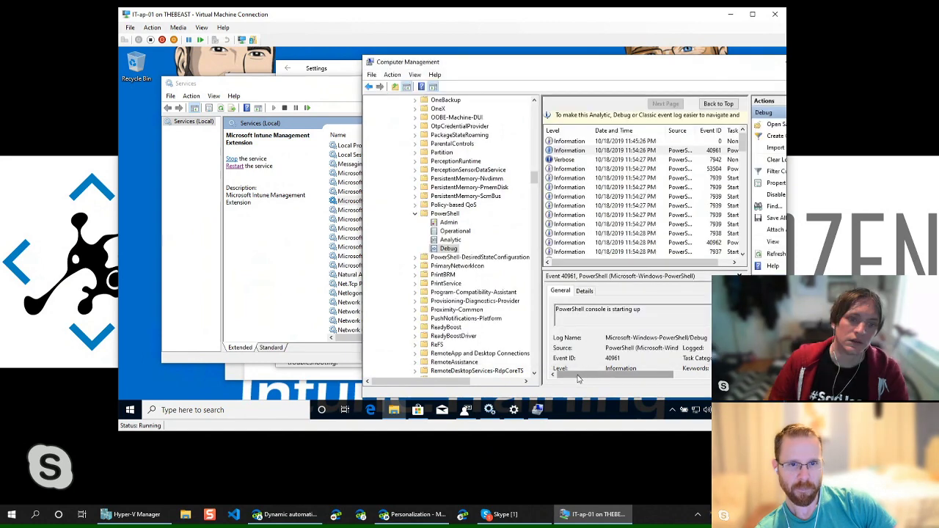
Step: Check the newest Debug event and the Analytic log, return to Debug, and minimize Services
key(Up)
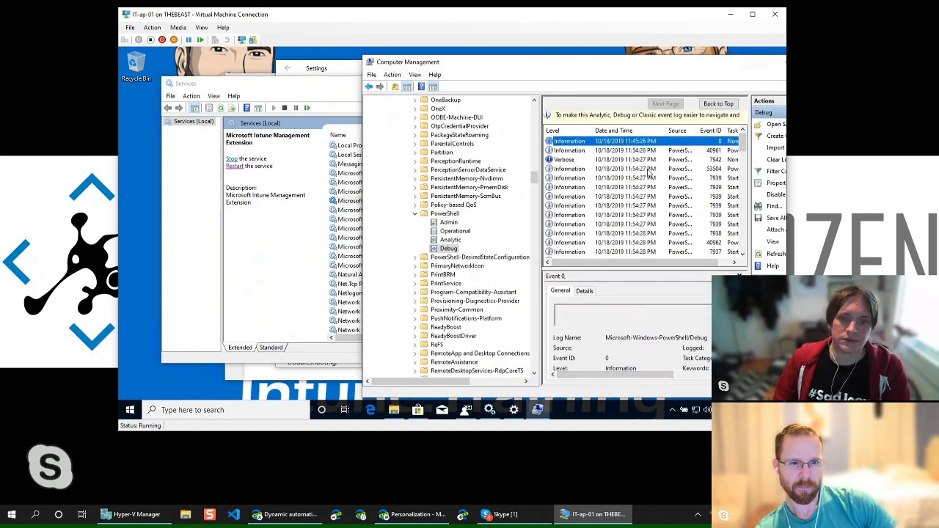
click(450, 240)
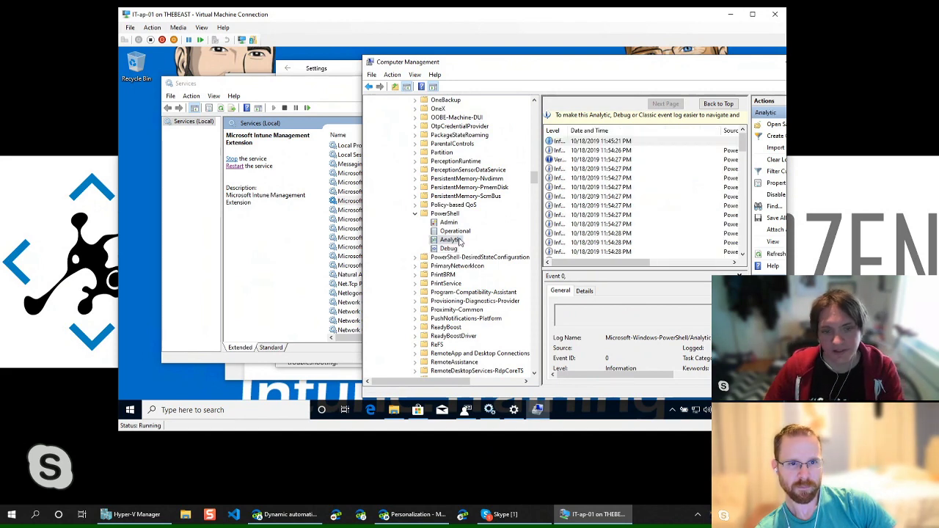
click(453, 249)
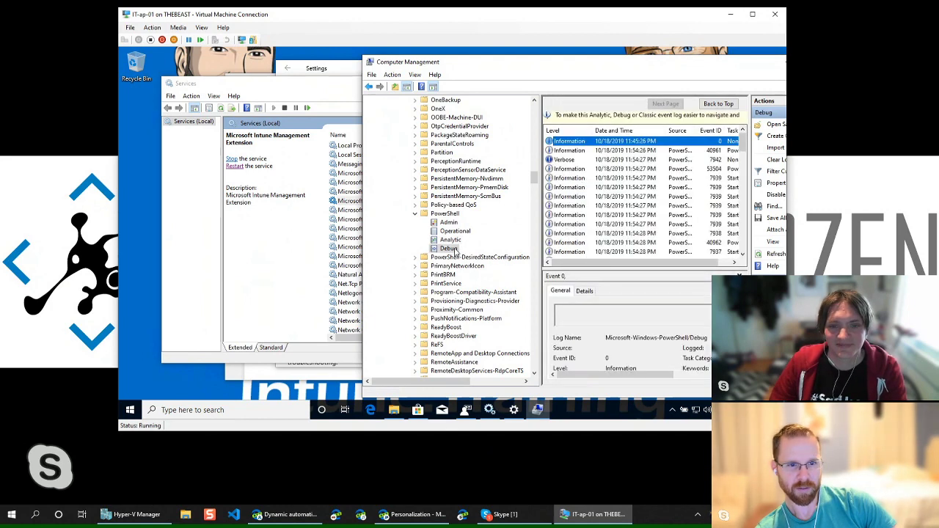
click(328, 91)
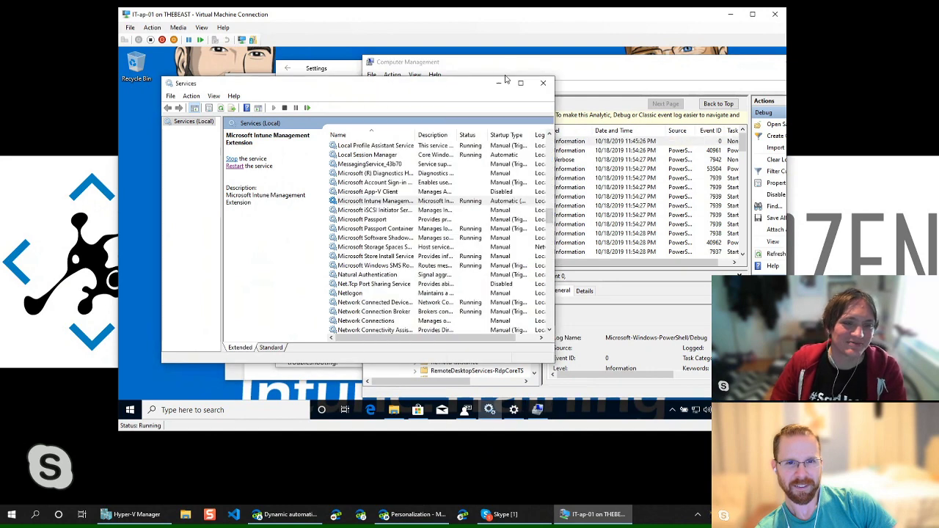
click(499, 82)
Step: Open the Intune.Training account's Info and scroll to its 11:58:26 PM successful sync
click(348, 69)
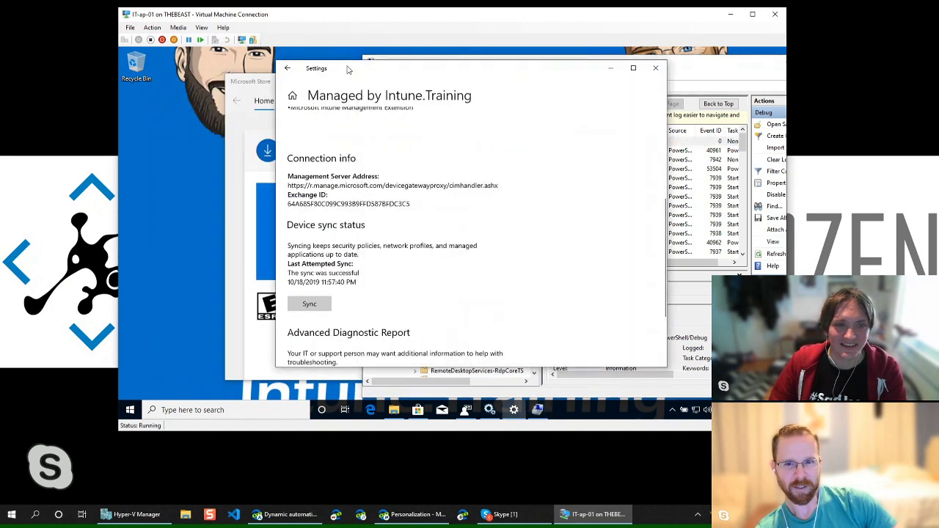
drag(357, 71, 325, 75)
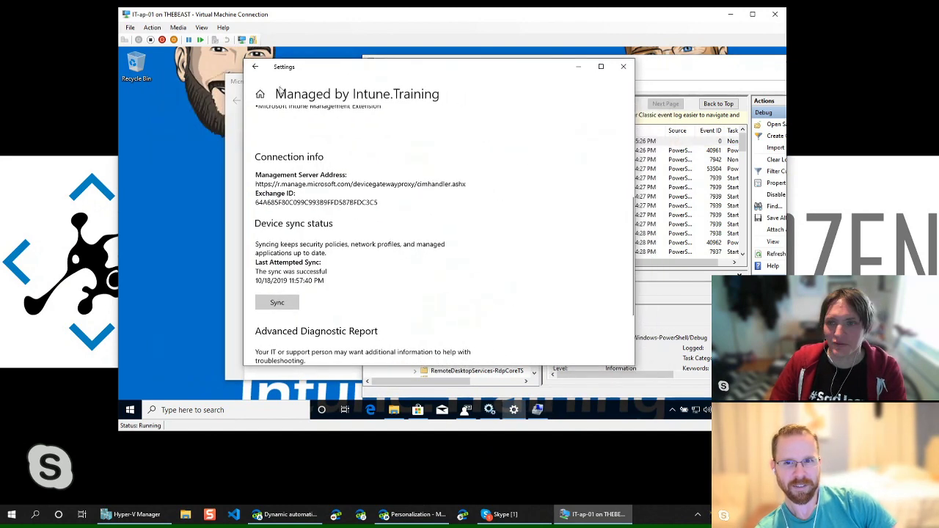
click(256, 67)
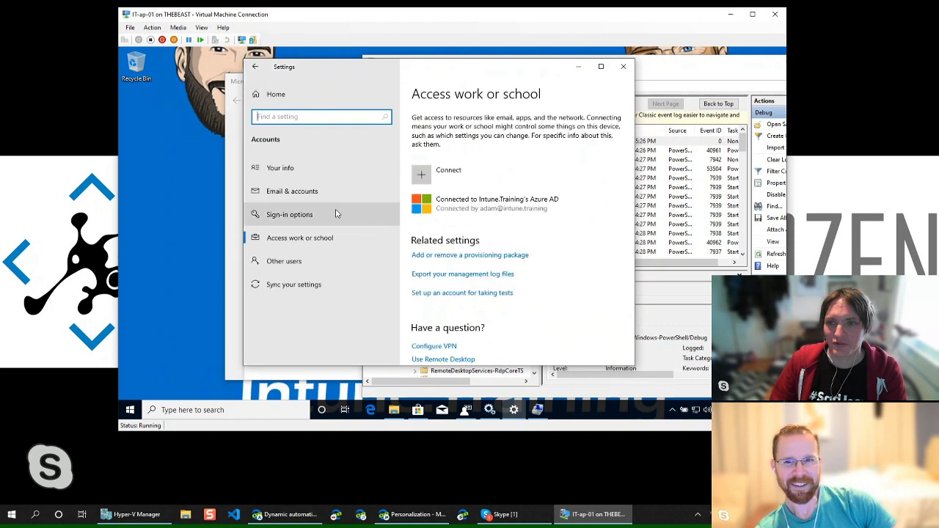
click(481, 207)
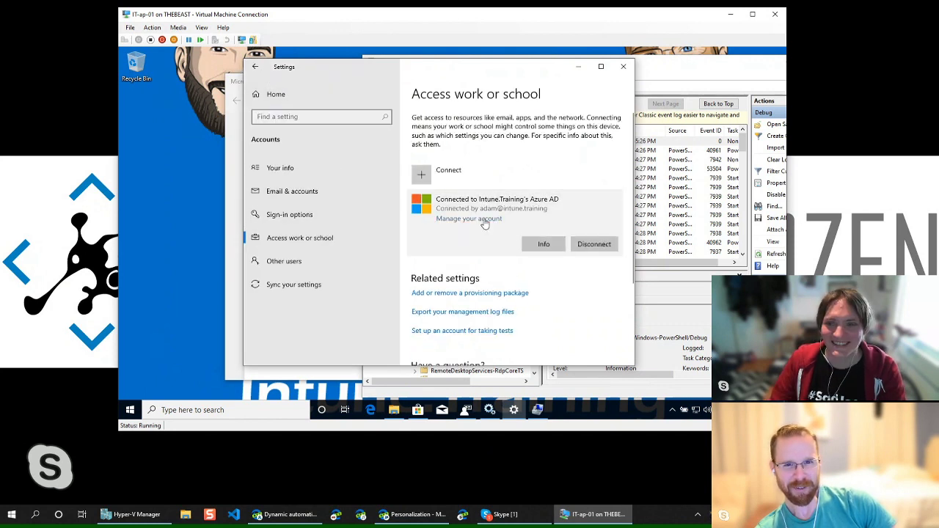
click(542, 242)
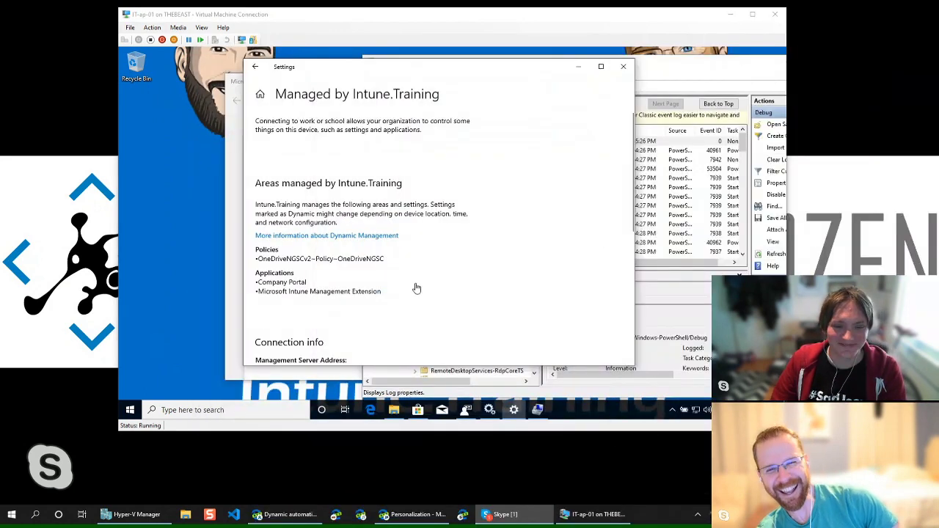
scroll(462, 270, down, 5)
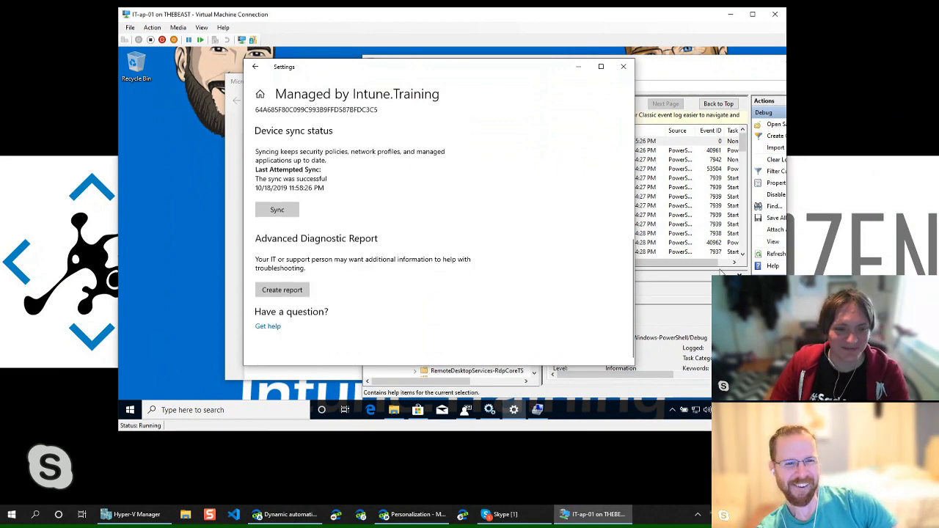
click(690, 269)
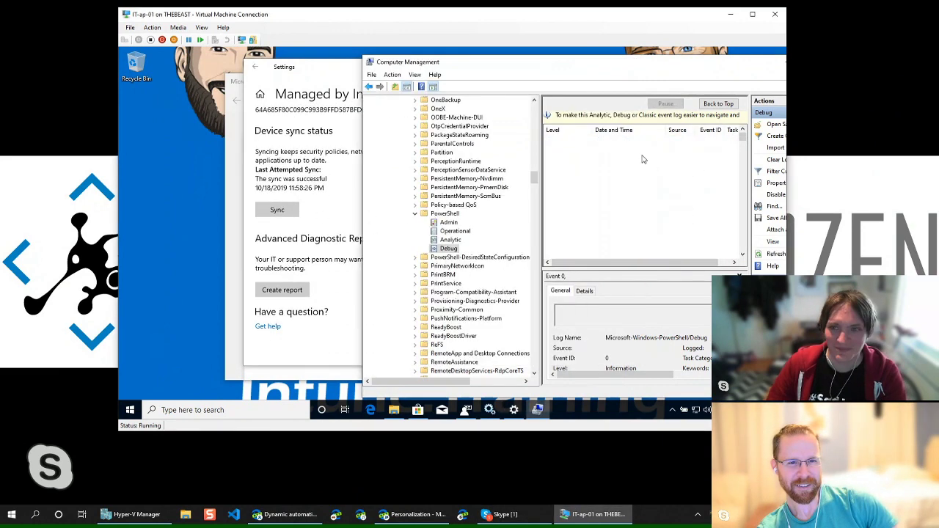
Step: Open ExampleScript.log from C:\ProgramData\Intune.Training in Notepad and make the window taller
click(397, 410)
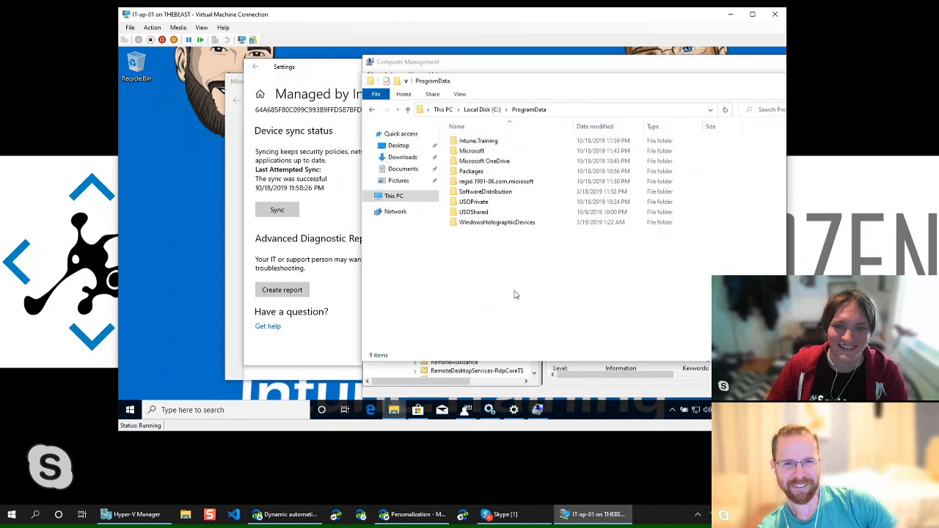
double_click(486, 141)
double_click(486, 140)
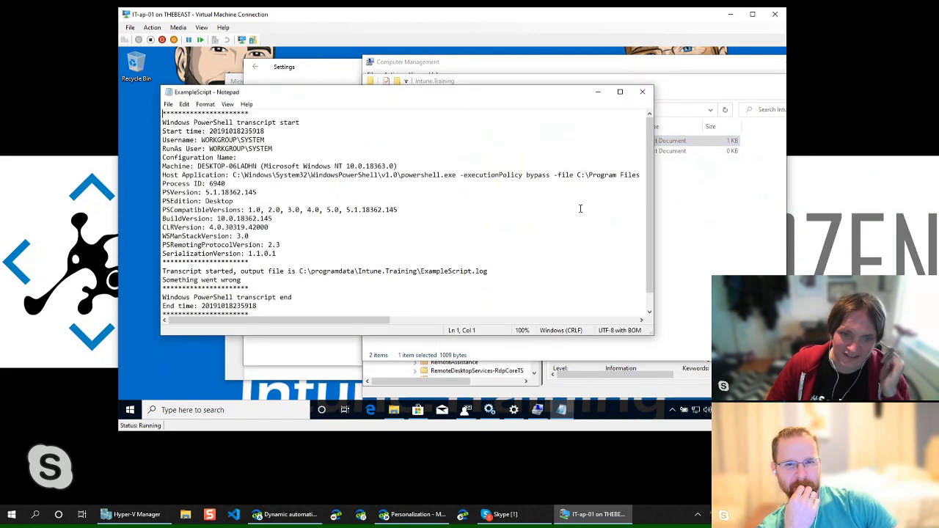
scroll(499, 211, down, 1)
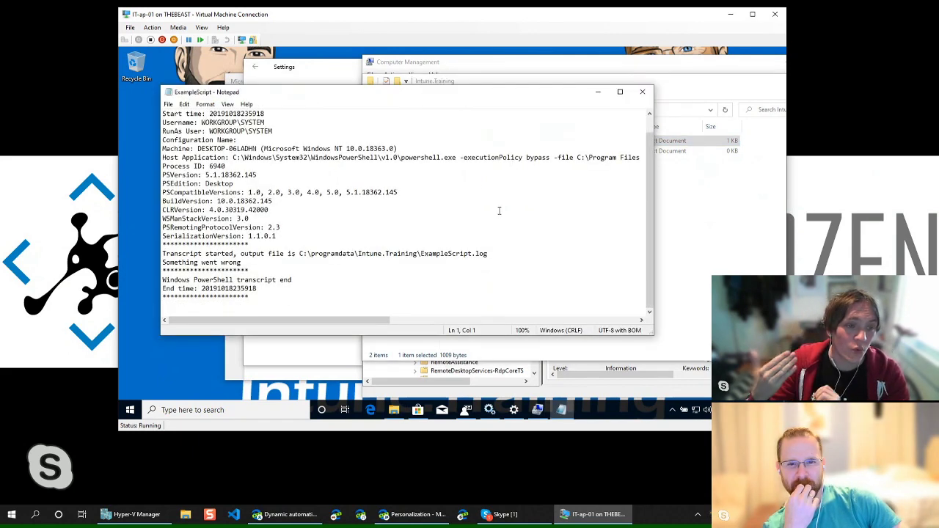
scroll(498, 210, up, 1)
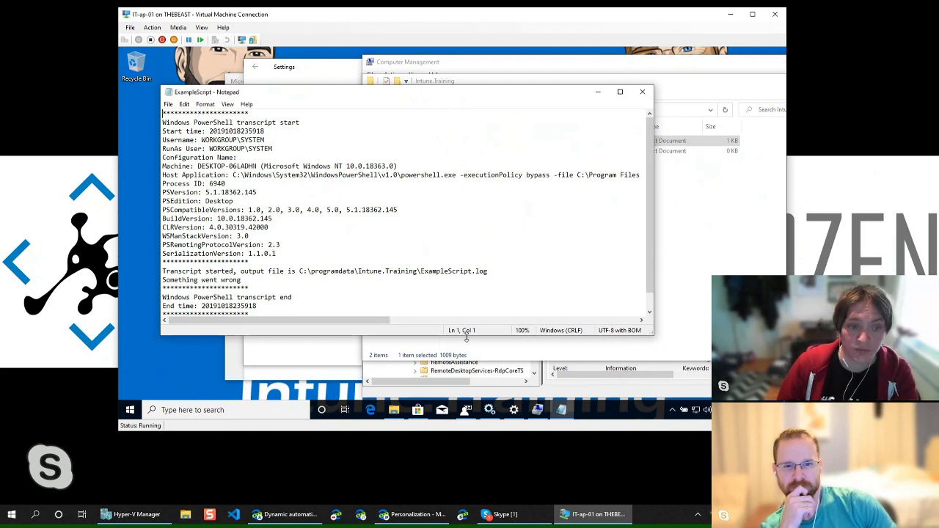
drag(466, 337, 466, 379)
click(434, 325)
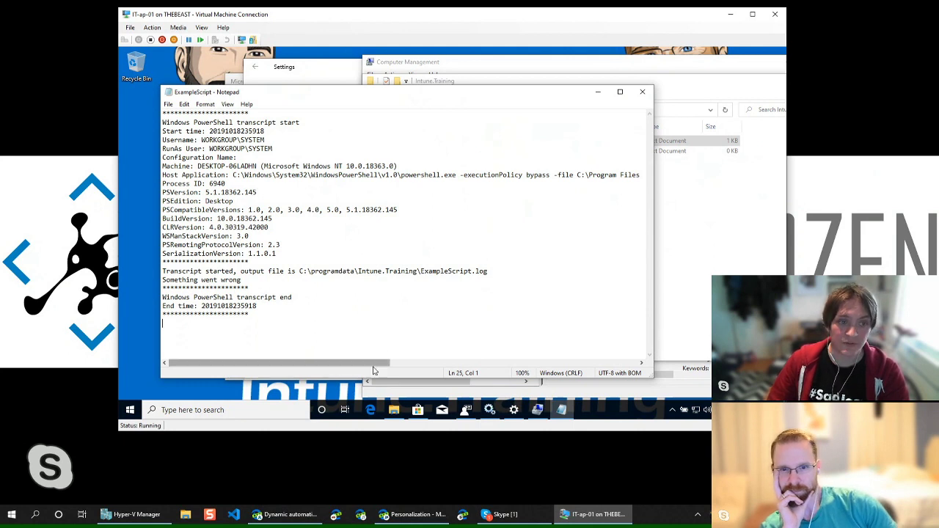
Step: Read the Host Application line through to its .ps1 path under Policies\Scripts
drag(375, 364, 421, 310)
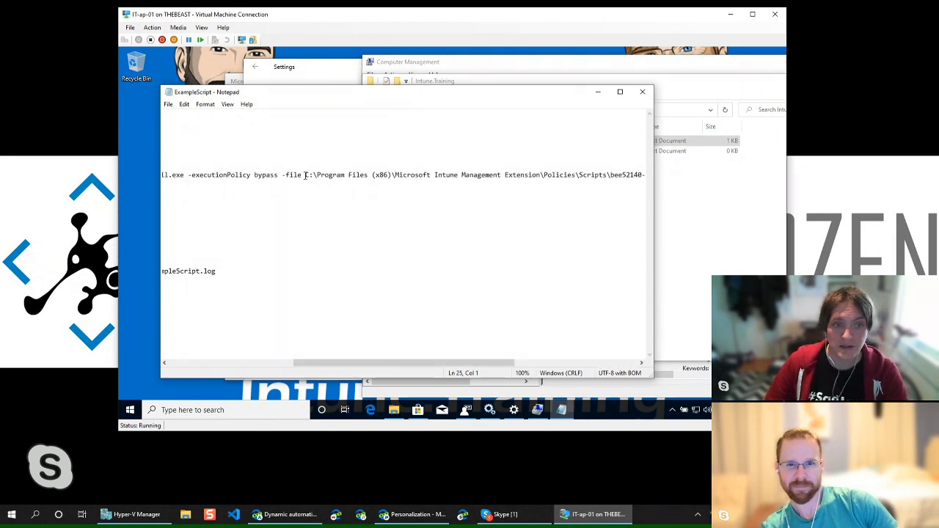
drag(305, 175, 607, 177)
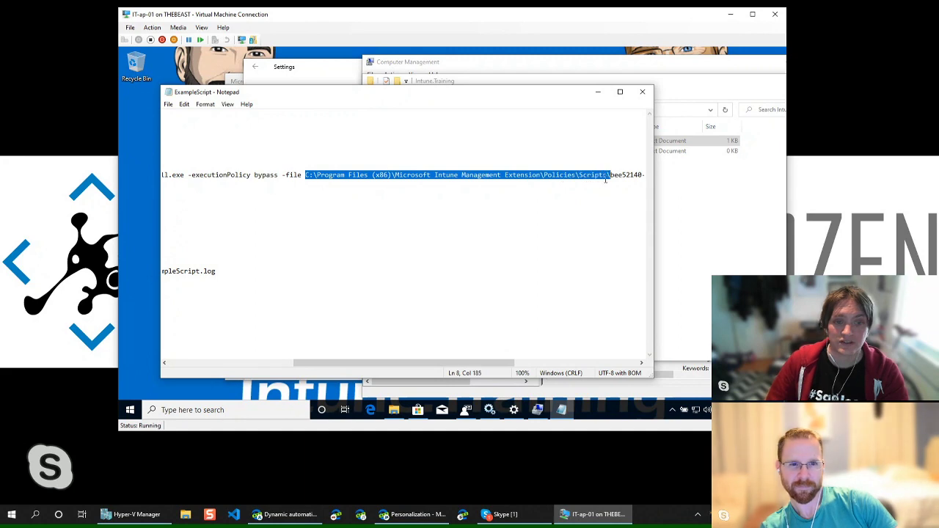
drag(506, 362, 381, 362)
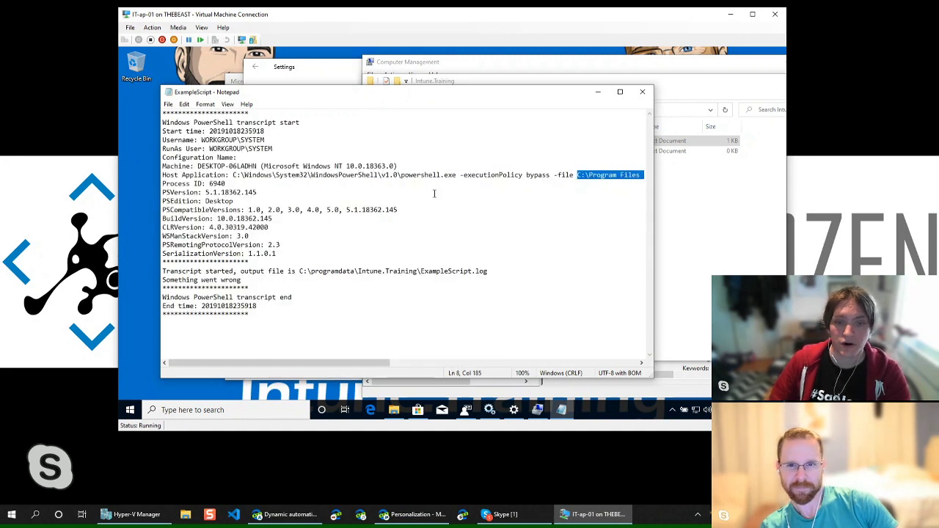
click(508, 209)
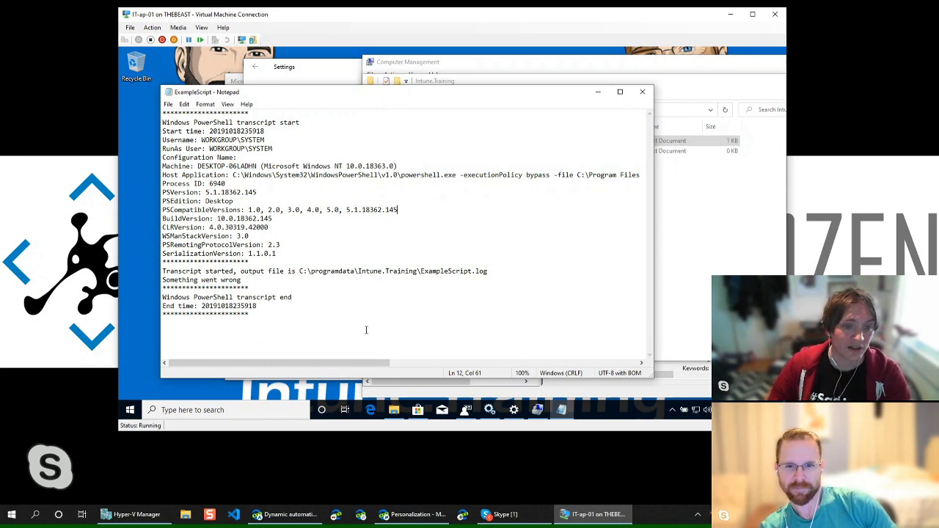
drag(377, 364, 606, 333)
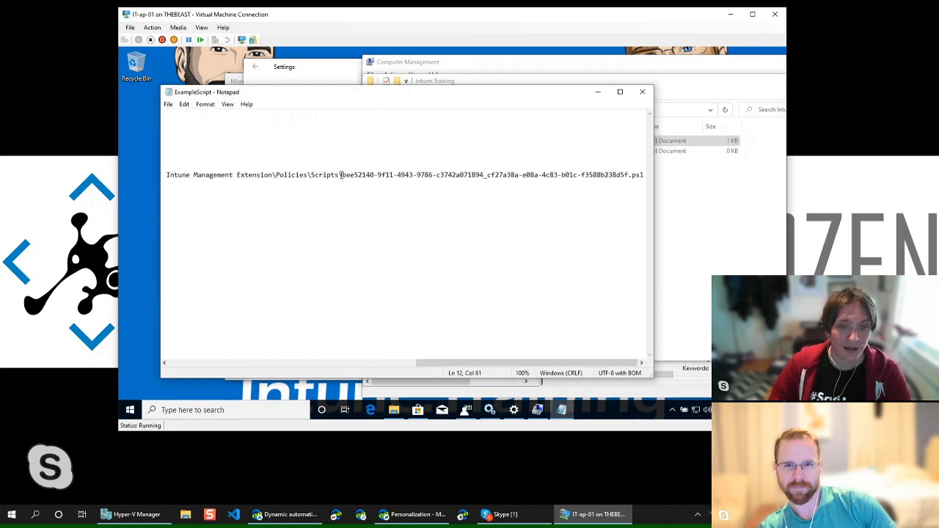
click(539, 410)
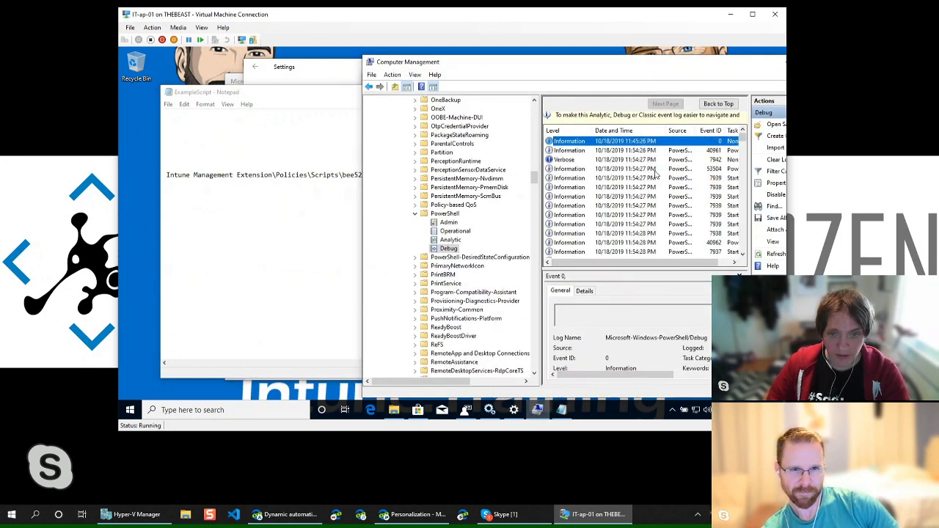
Step: Step through the Debug events, then open the PowerShell Analytic log sorted by date and time
key(Down)
key(Down)
key(Down)
key(Down)
key(Down)
key(Down)
key(Down)
key(Down)
key(Down)
key(Down)
key(Down)
key(Down)
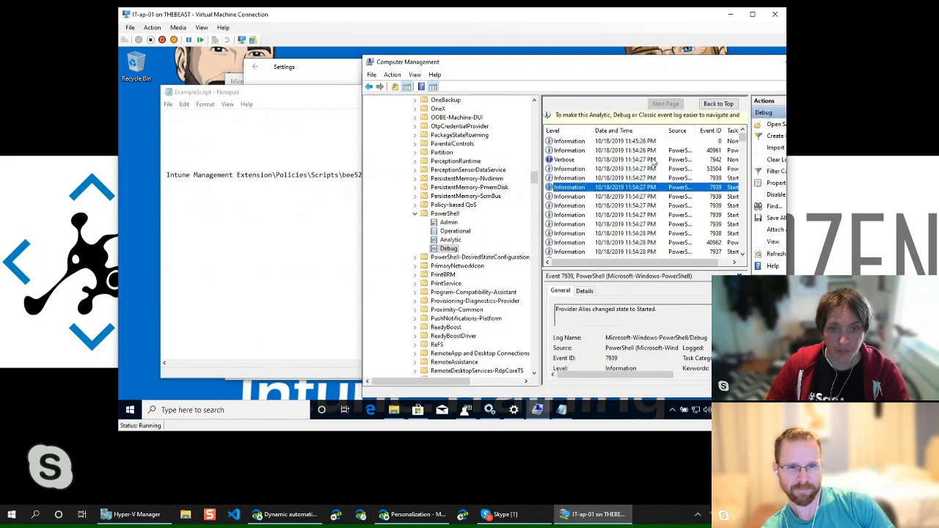
key(Down)
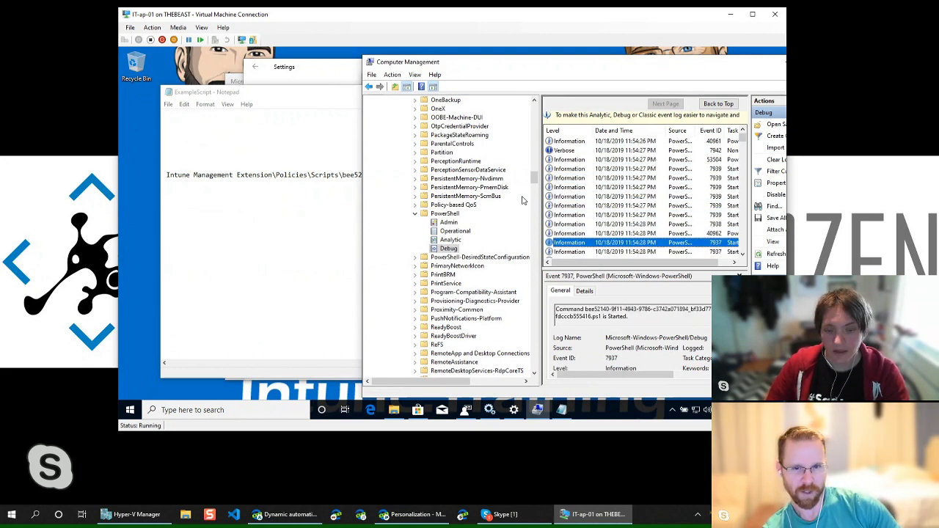
click(451, 240)
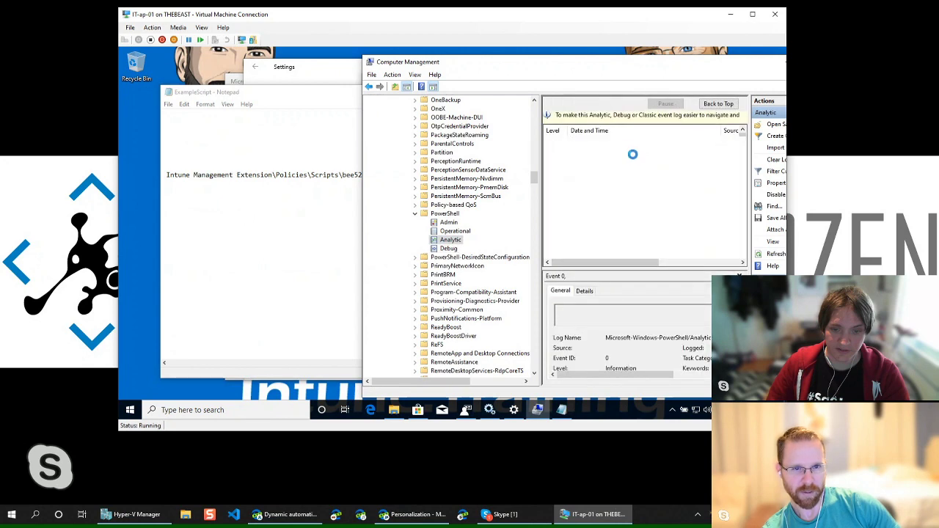
click(745, 231)
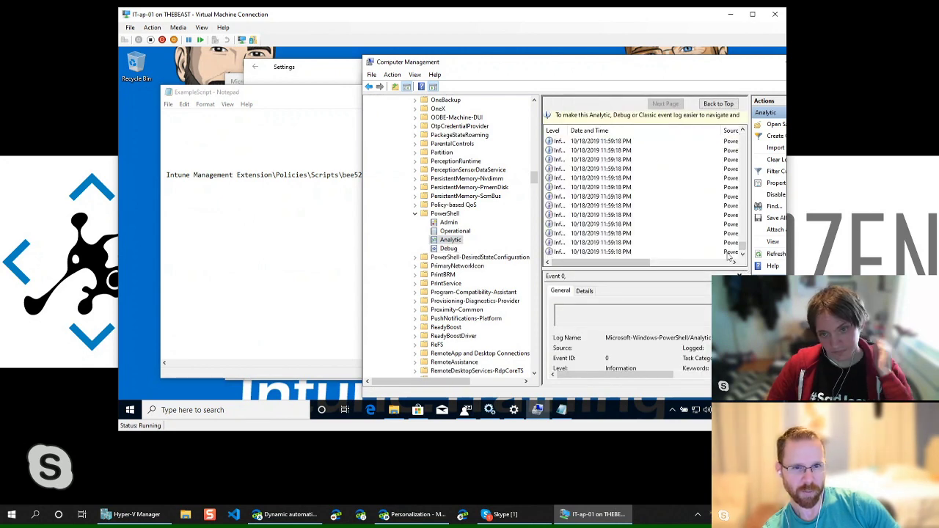
click(656, 251)
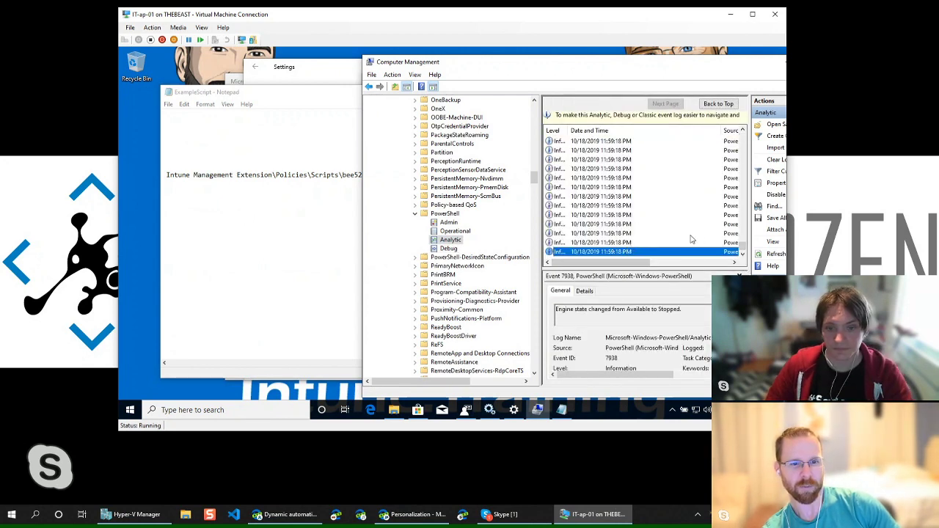
click(612, 130)
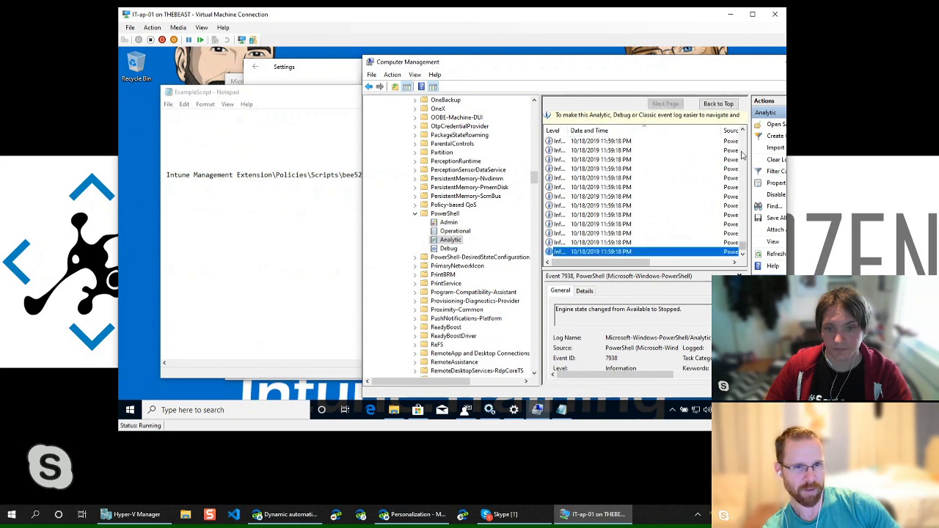
Step: Review the latest 11:59:18 PM Analytic events, including event 7937 and the script execution start
drag(742, 228, 743, 137)
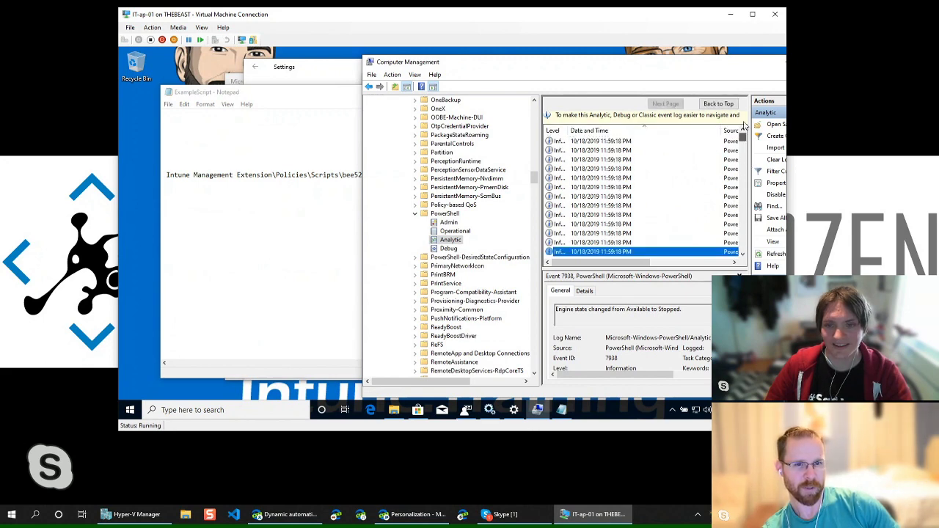
scroll(713, 219, down, 10)
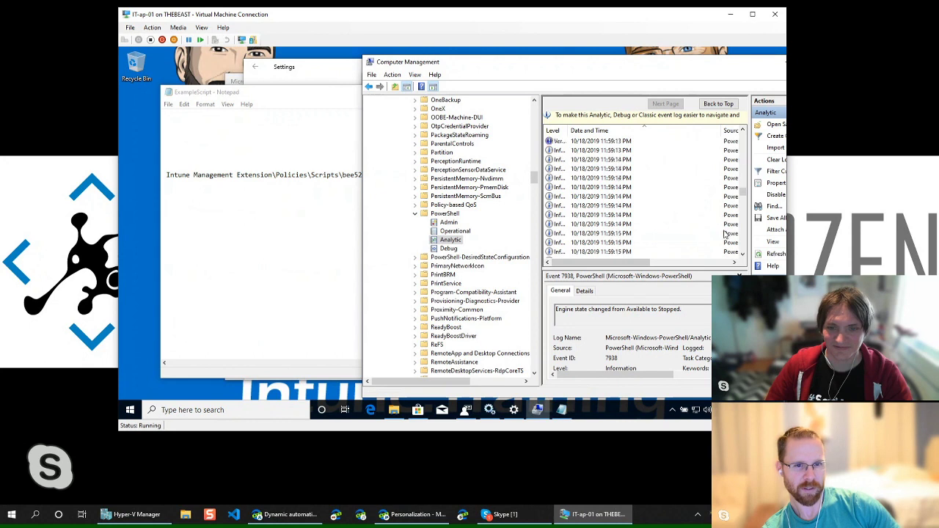
click(635, 252)
key(Up)
key(Up)
key(Up)
key(Up)
key(Up)
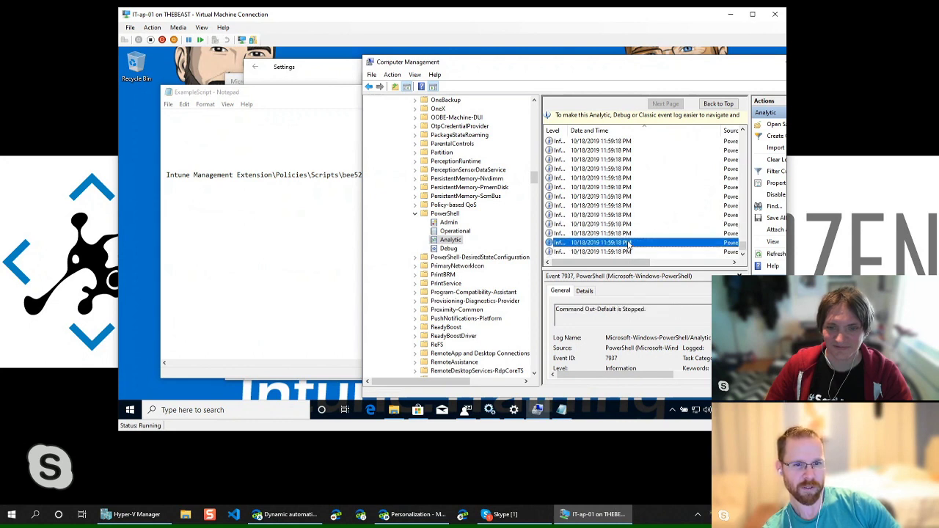
key(Up)
key(Up)
key(Up)
key(Up)
key(Up)
key(Up)
key(Up)
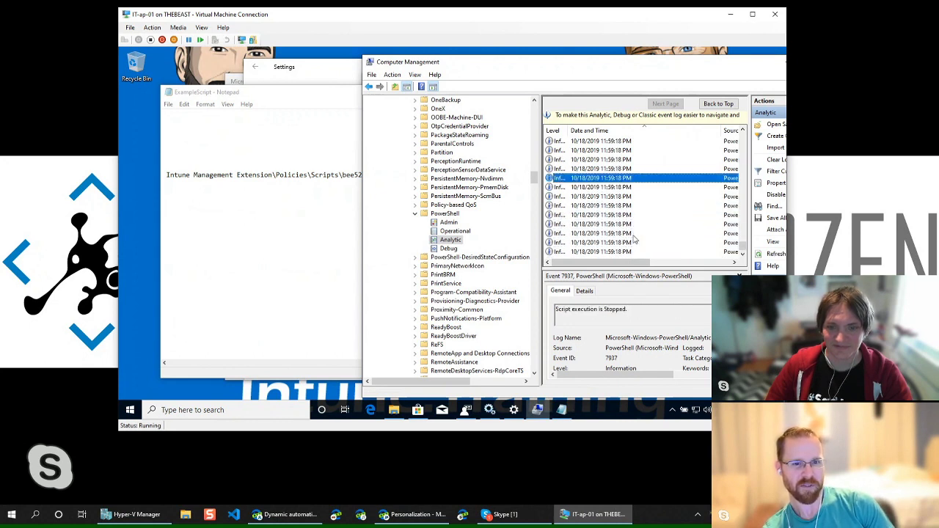
key(Up)
key(Up)
key(Up)
key(Up)
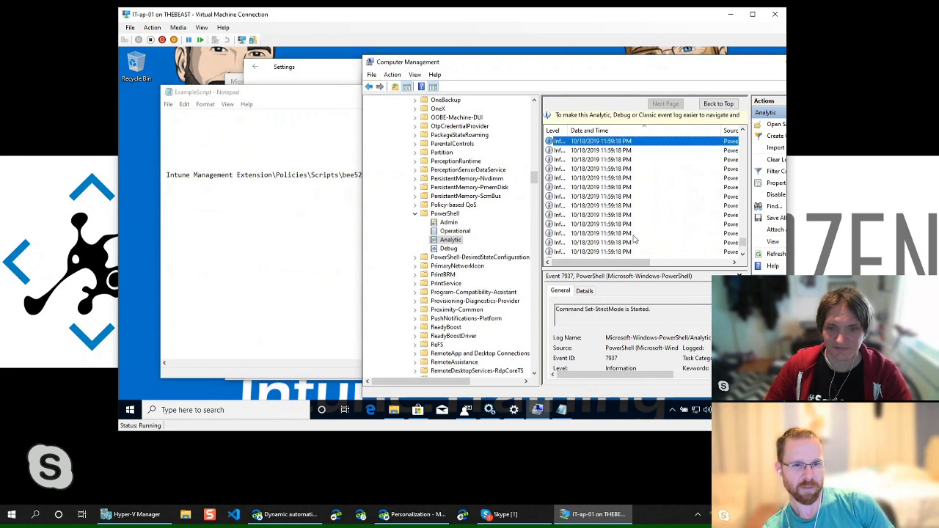
click(346, 203)
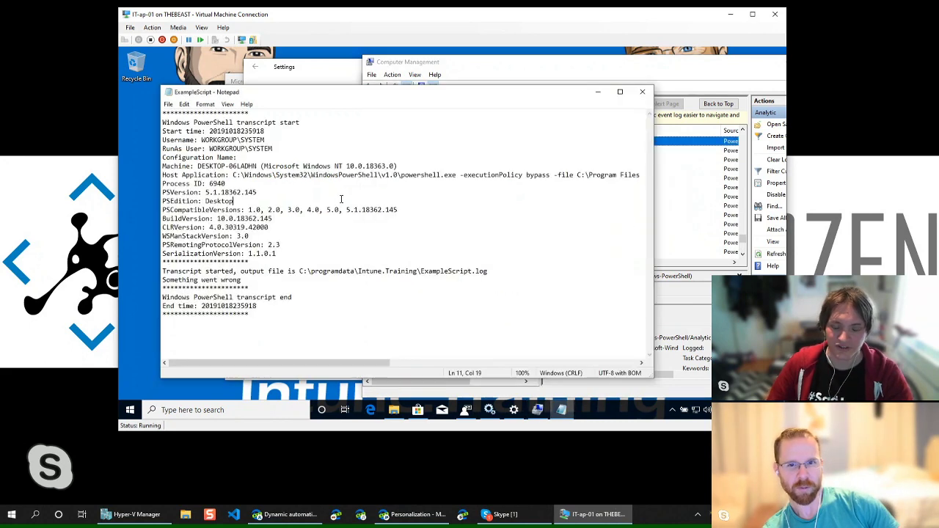
Step: Browse to the empty Microsoft Intune Management Extension\Policies\Scripts folder and check the hidden-items setting
click(395, 410)
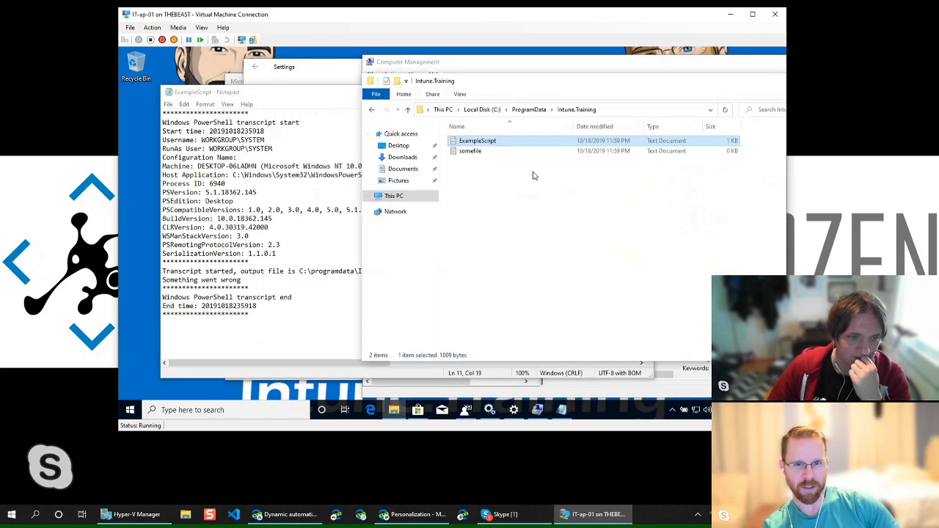
click(394, 196)
click(591, 113)
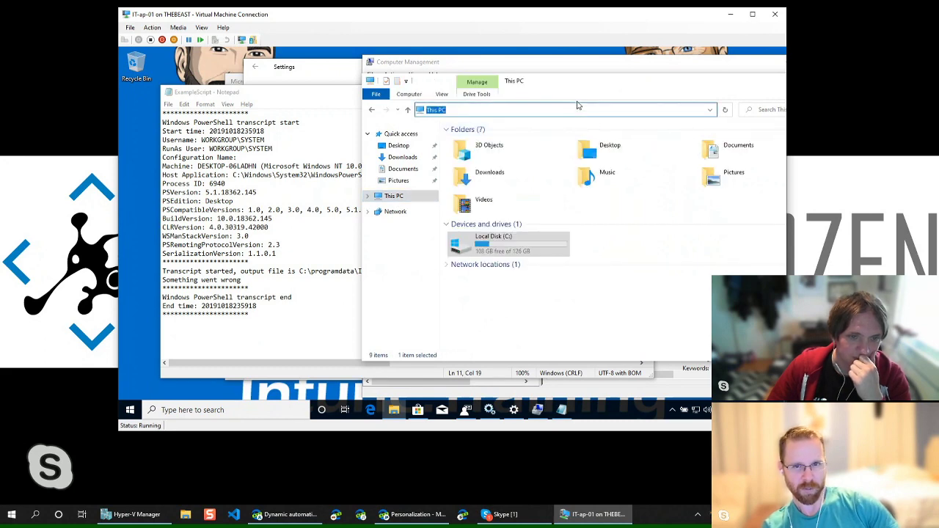
text(C:\Program Files (x86)\Microsoft Intune Management Extension\Policies\Scripts)
key(Return)
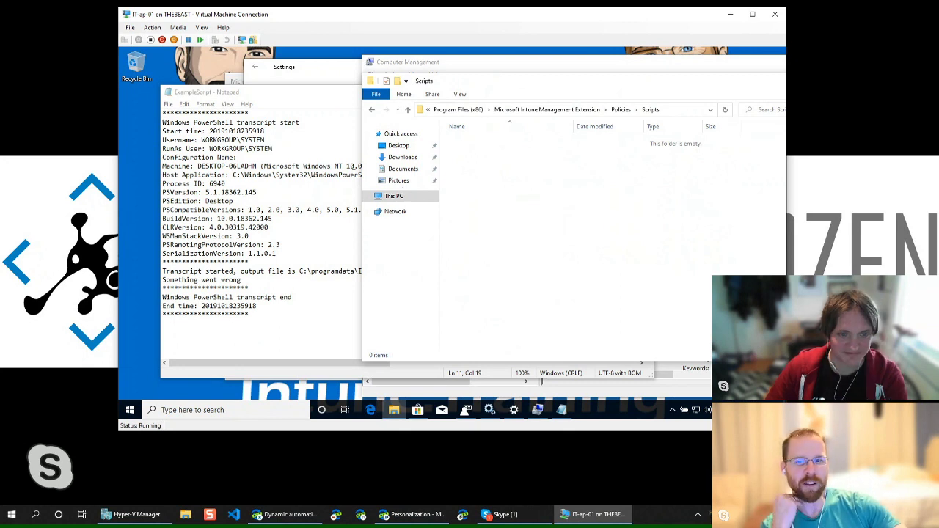
click(459, 94)
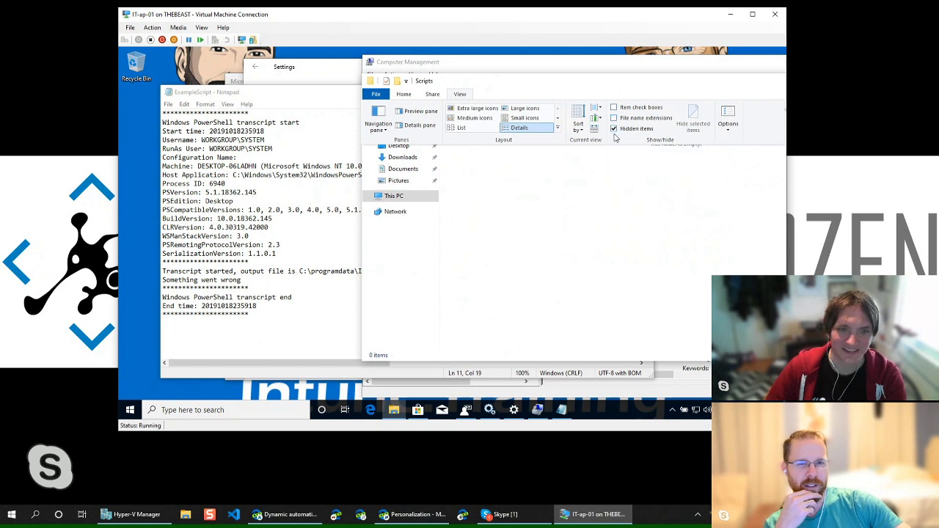
click(607, 215)
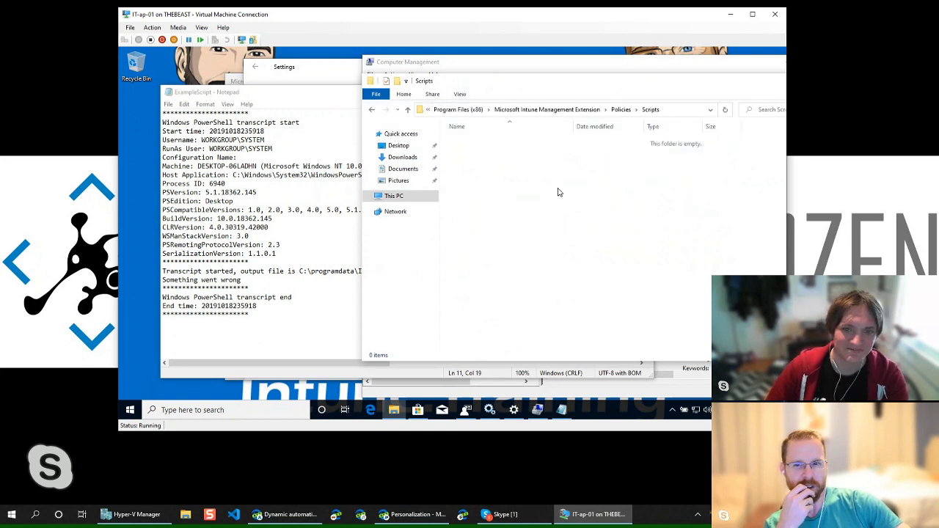
click(305, 94)
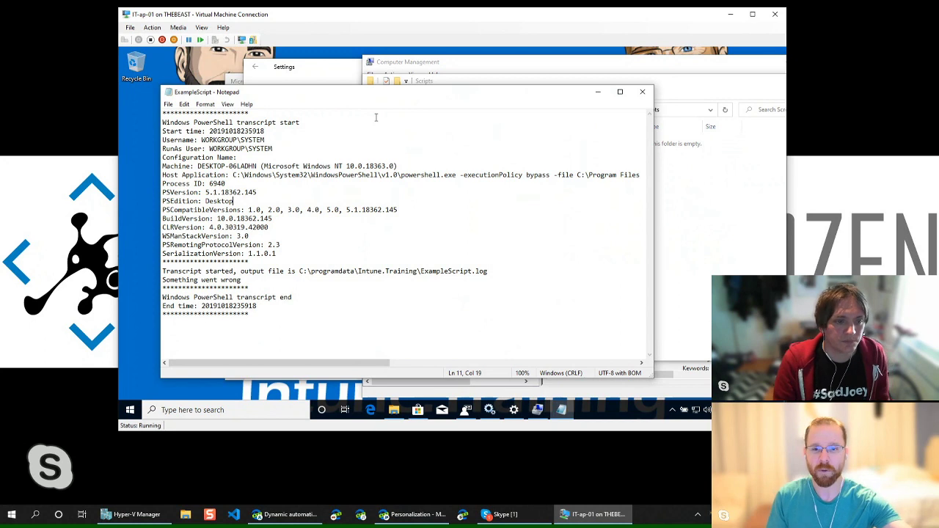
Step: Search Windows for 'powershell'
click(253, 418)
text(powershell)
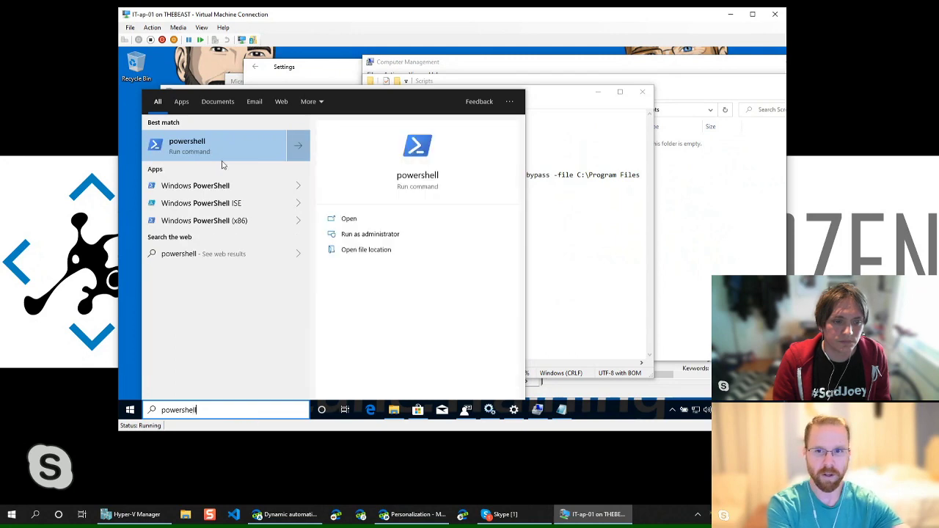
Step: Launch PowerShell ISE and write an empty function log { } block in a new script
click(344, 210)
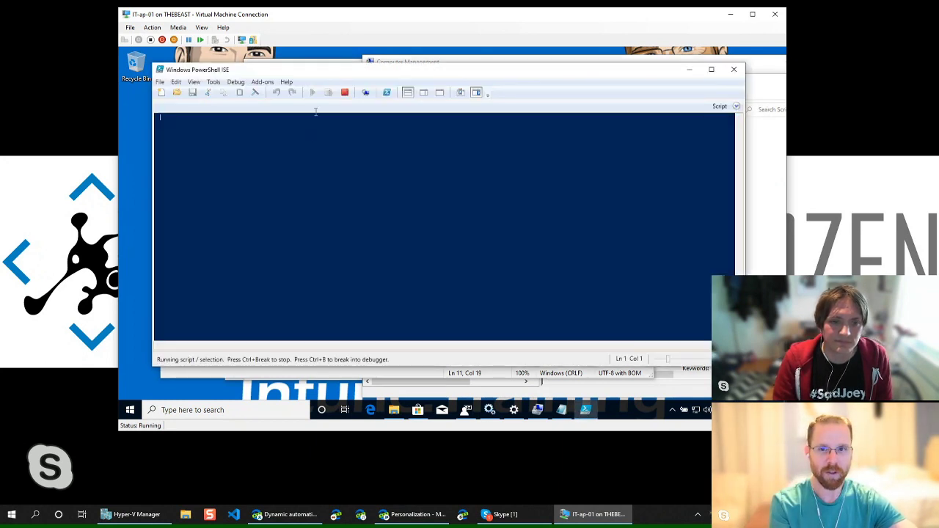
click(736, 108)
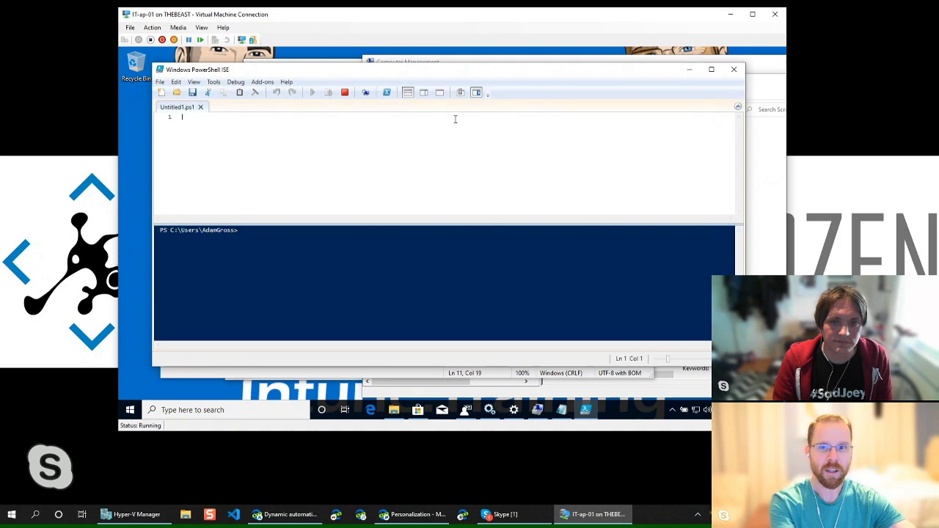
text(function lo)
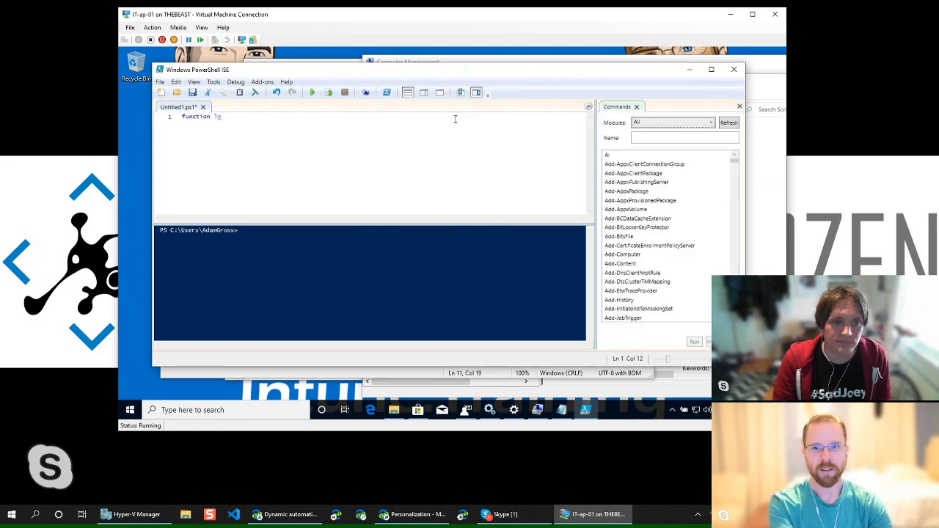
text(g {)
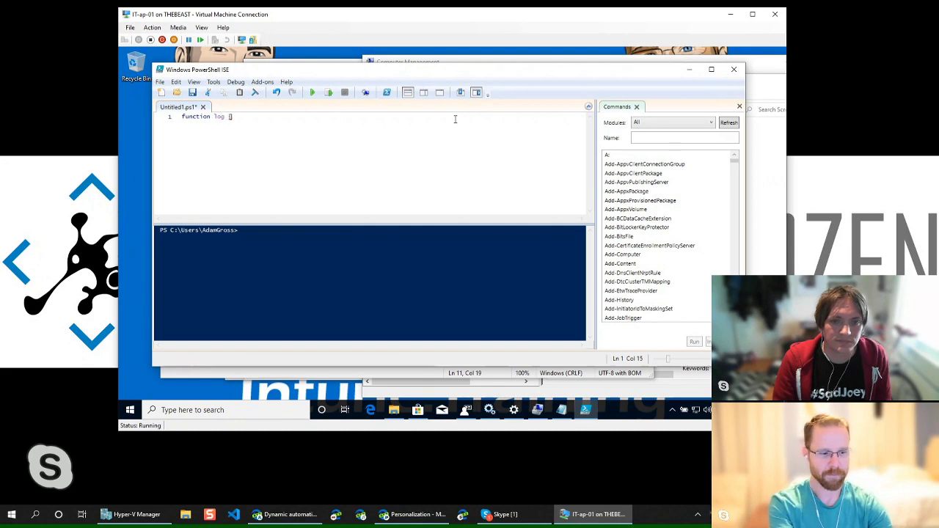
key(Return)
key(Return)
text(})
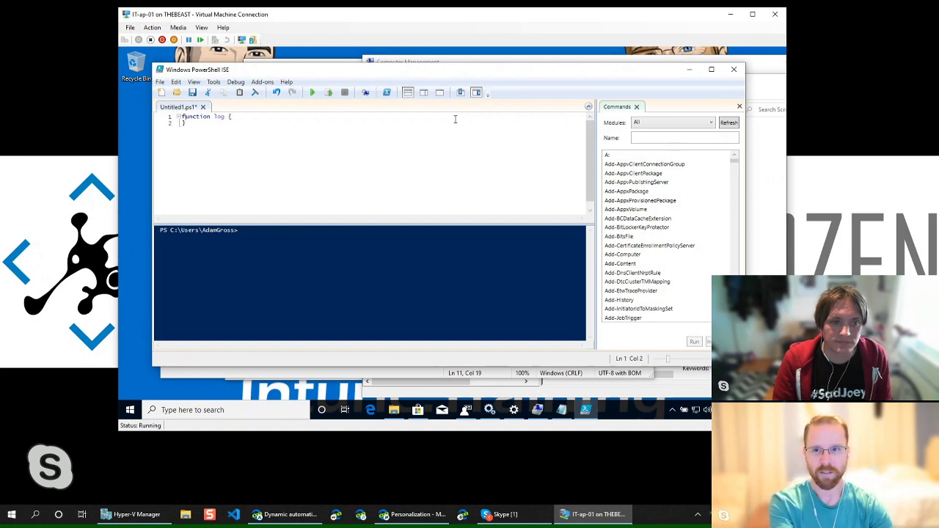
key(Up)
key(Return)
key(Return)
key(Up)
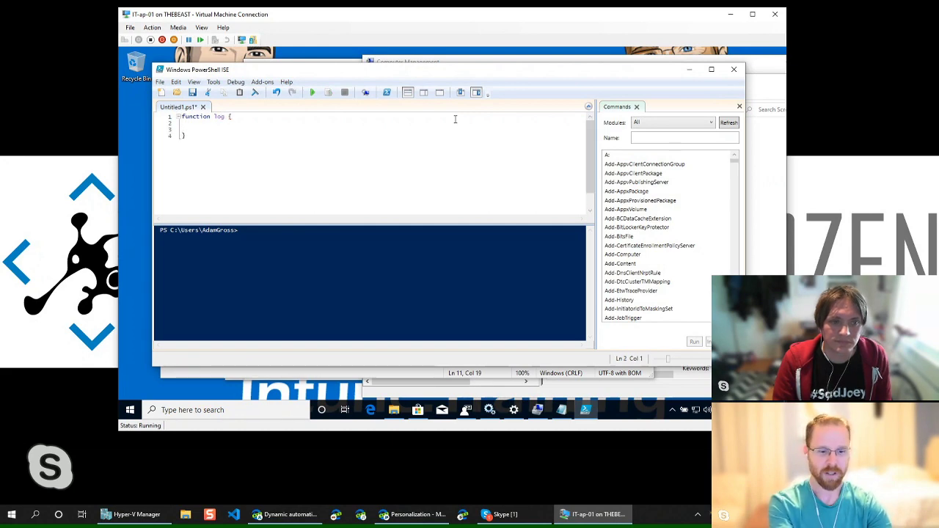
key(Up)
key(Up)
key(Return)
key(Up)
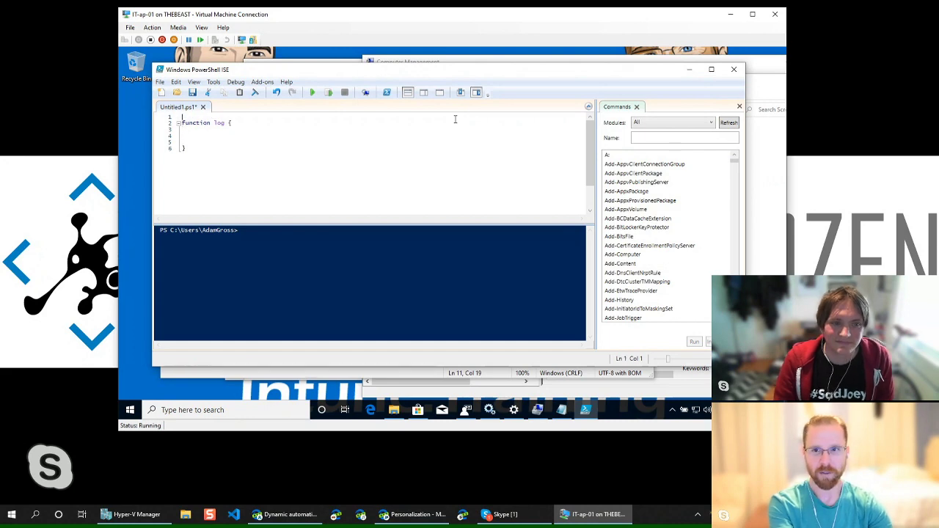
Step: Add a Param( $Debug=$True ) block above the log function
text(Param)
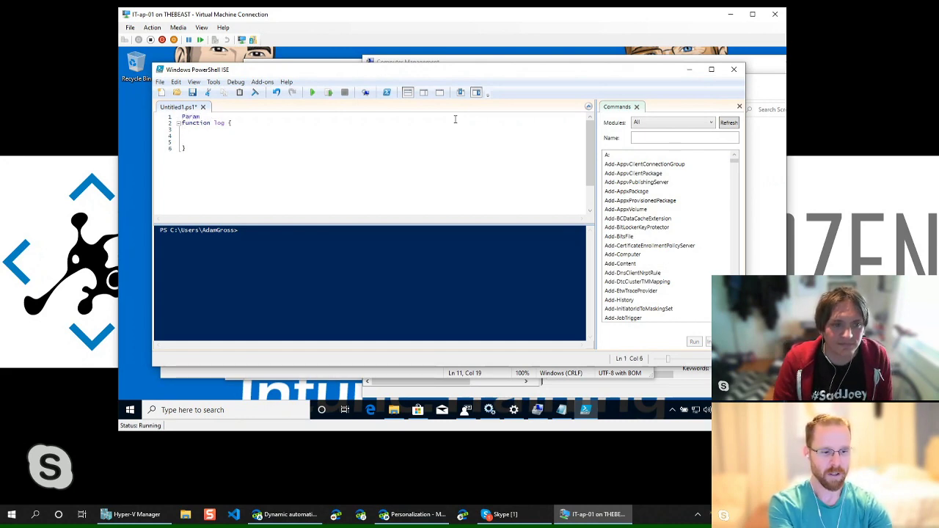
text(()
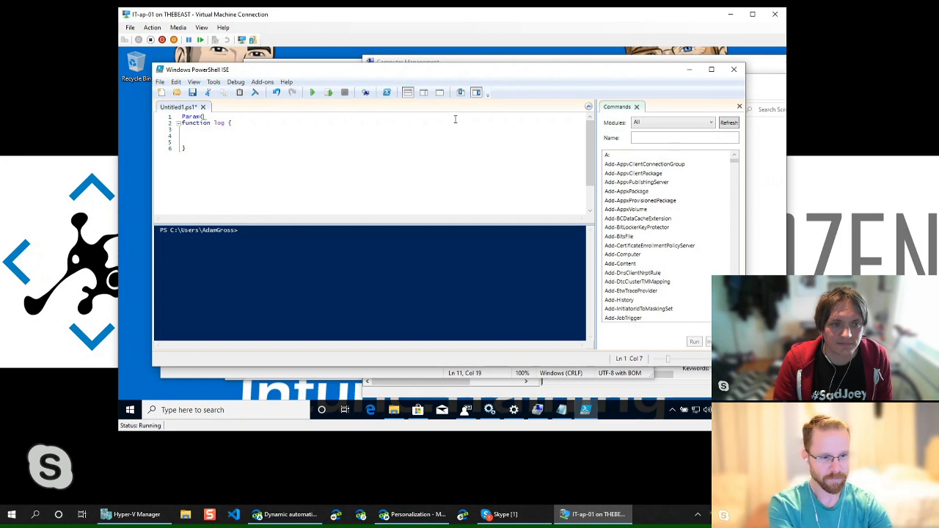
key(Return)
key(Return)
text())
key(Up)
key(Tab)
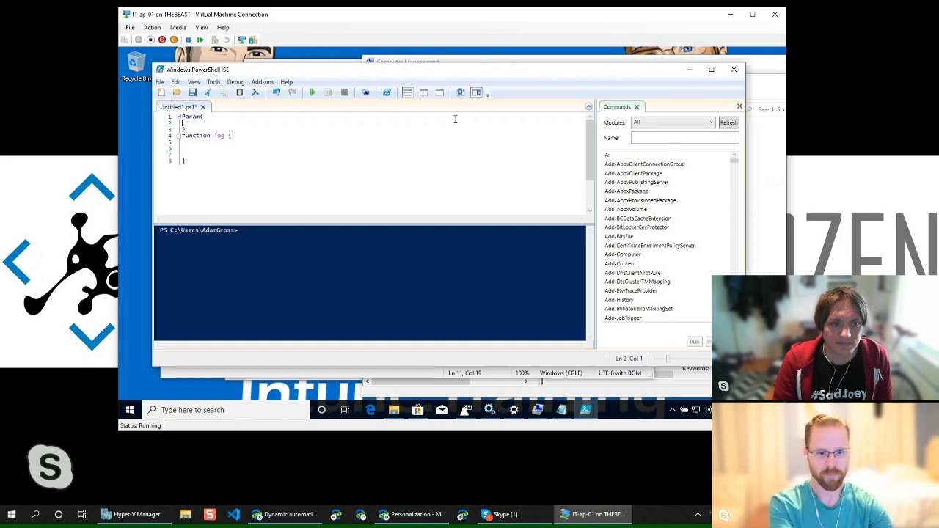
text($Debug)
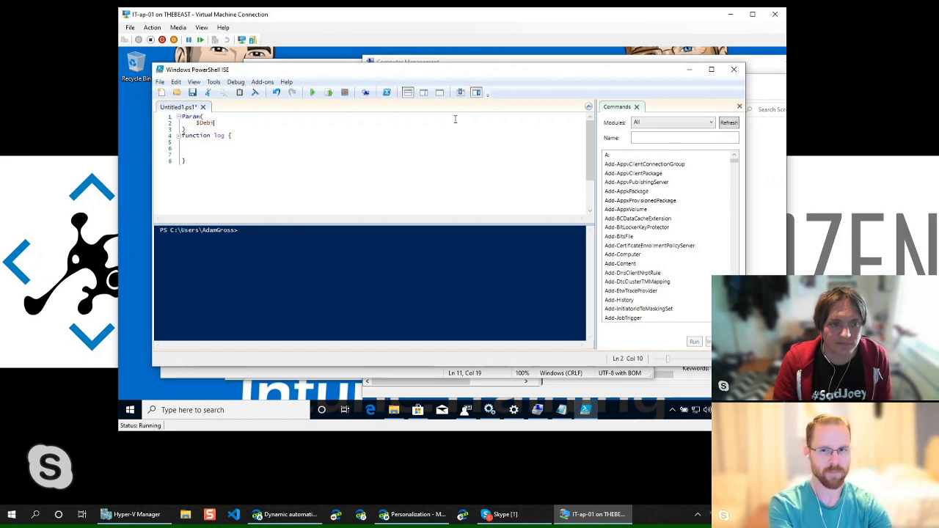
key(BackSpace)
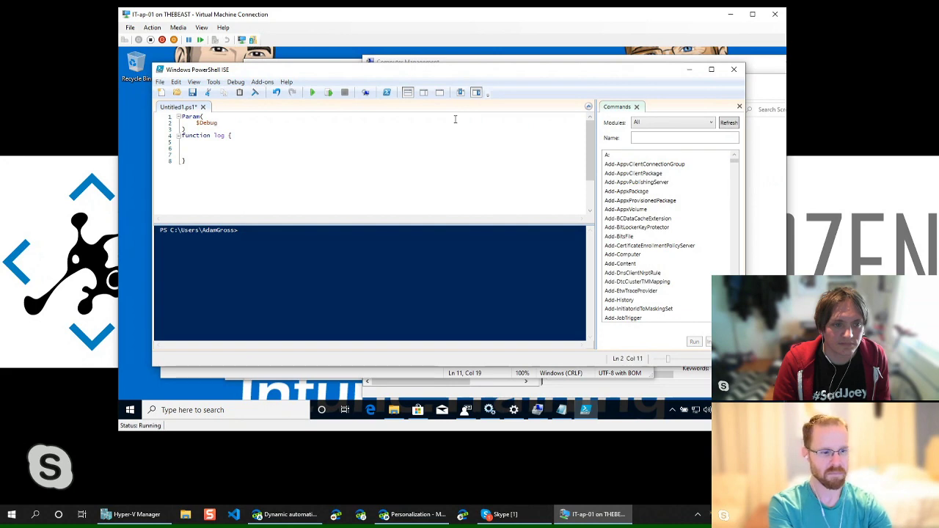
text(=$)
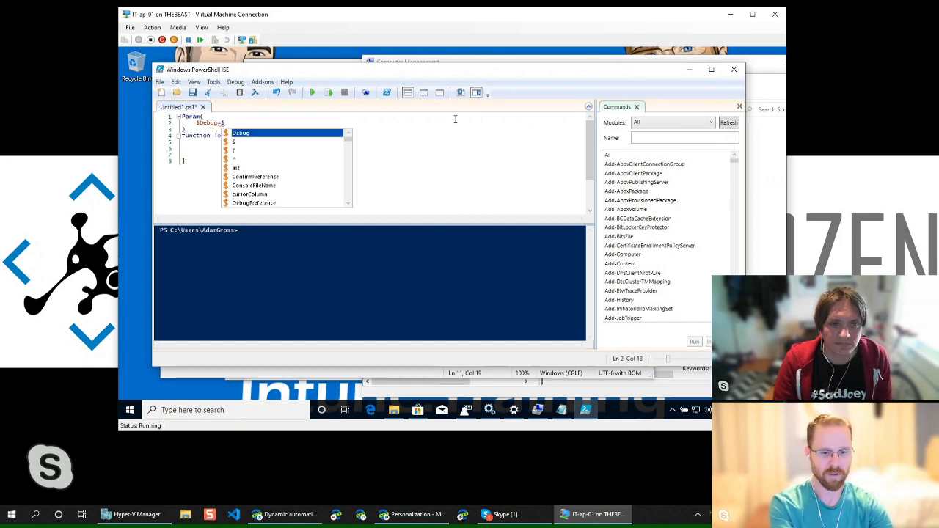
text(True)
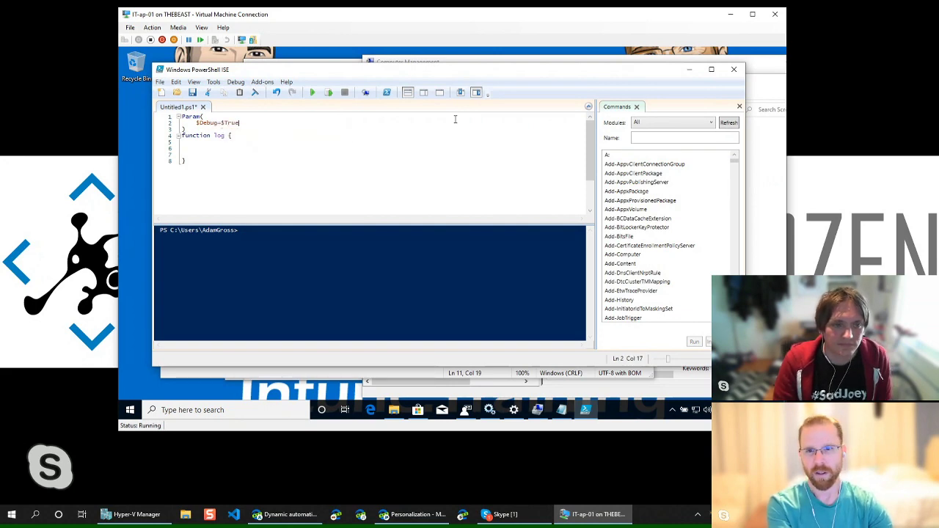
key(Left)
key(Down)
key(Down)
key(Down)
key(Down)
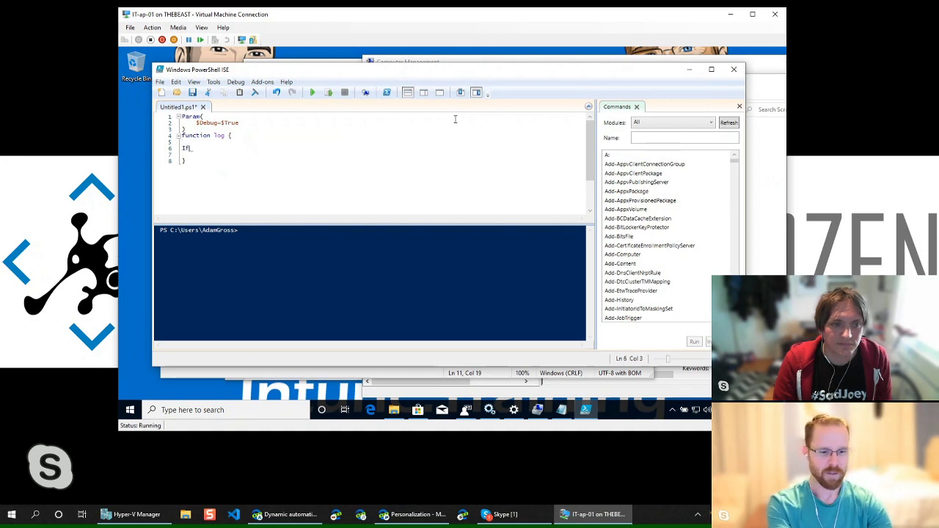
Step: Add an If($Debug) block containing Write-Host "Something" to the log function
text(If($)
text(Debug))
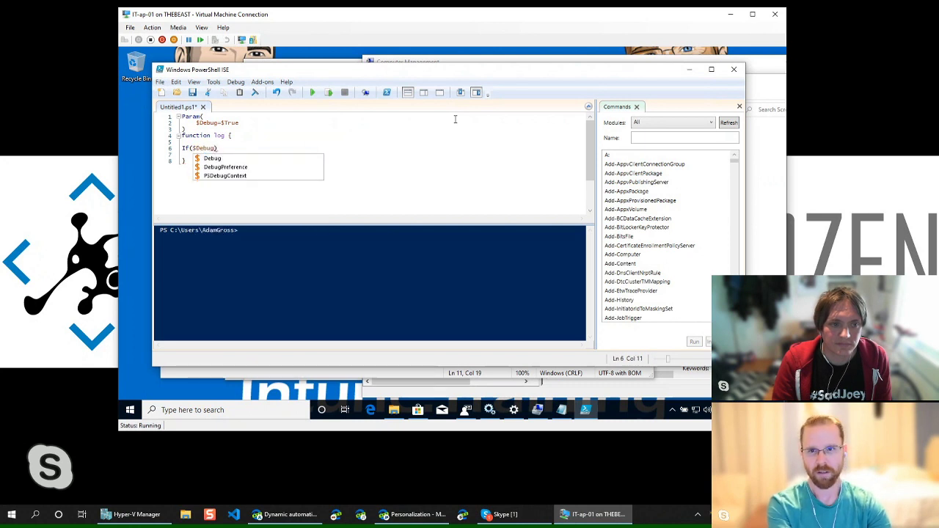
text( {)
key(Return)
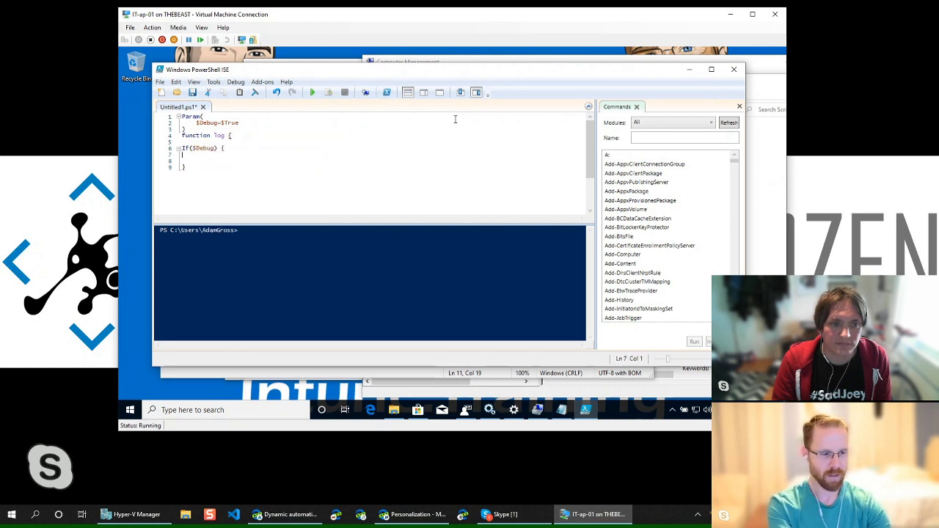
key(Return)
text(})
key(Up)
key(Tab)
text(Write-Host )
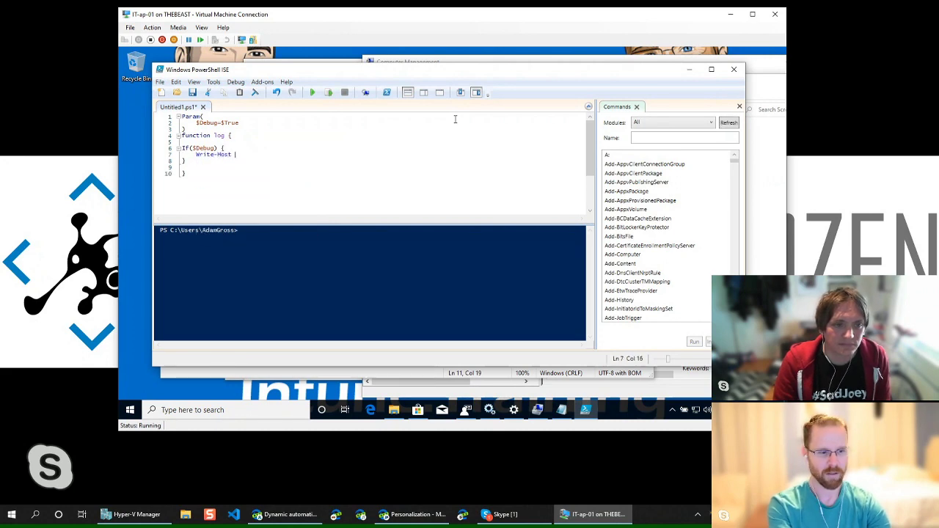
text("Something")
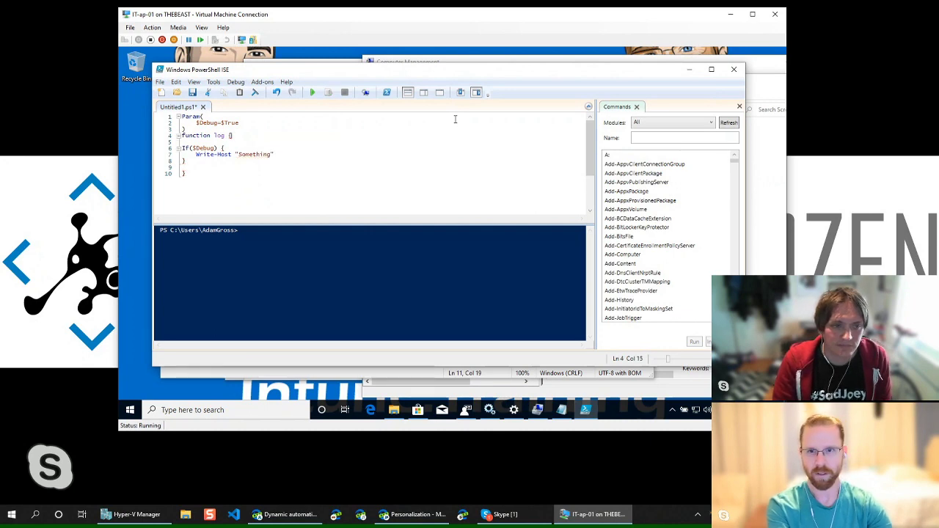
Step: Give the log function a Param() block with a $Text parameter
key(Up)
key(Up)
key(Up)
key(Return)
text(Param )
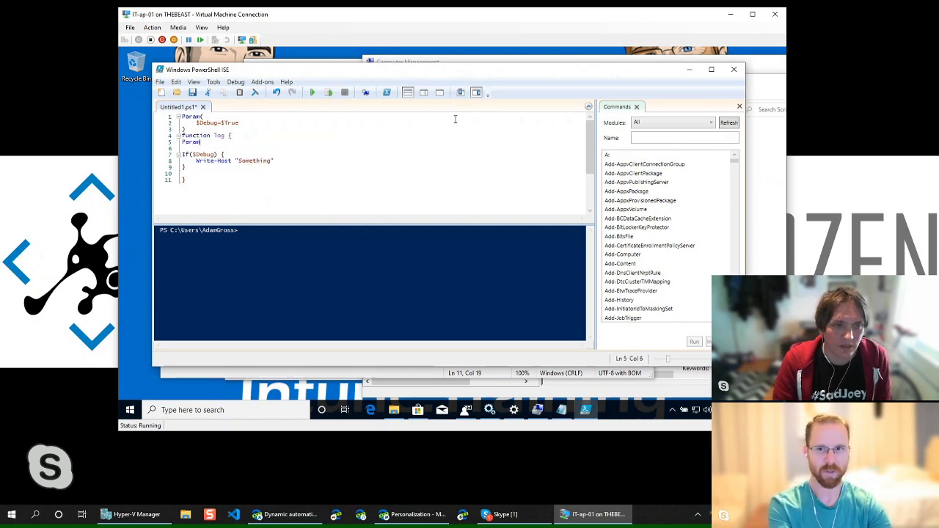
text(()
key(Return)
text())
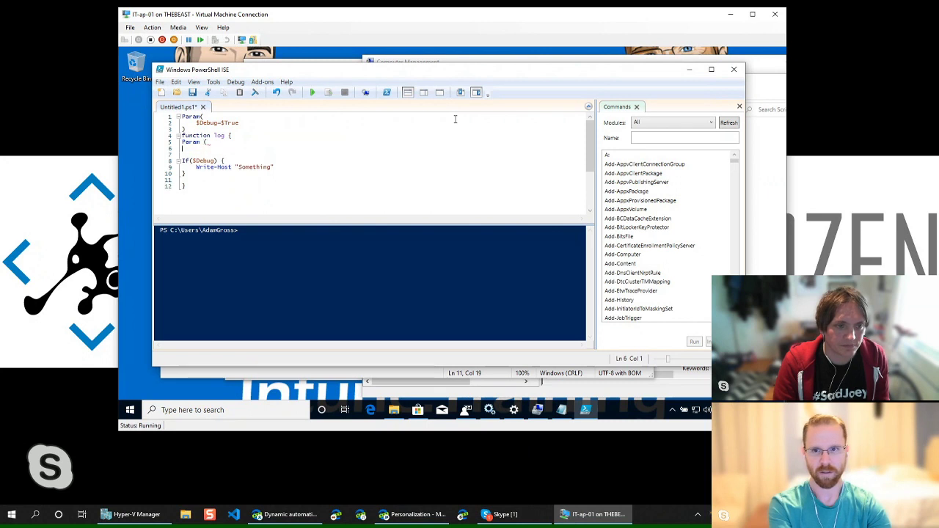
key(Up)
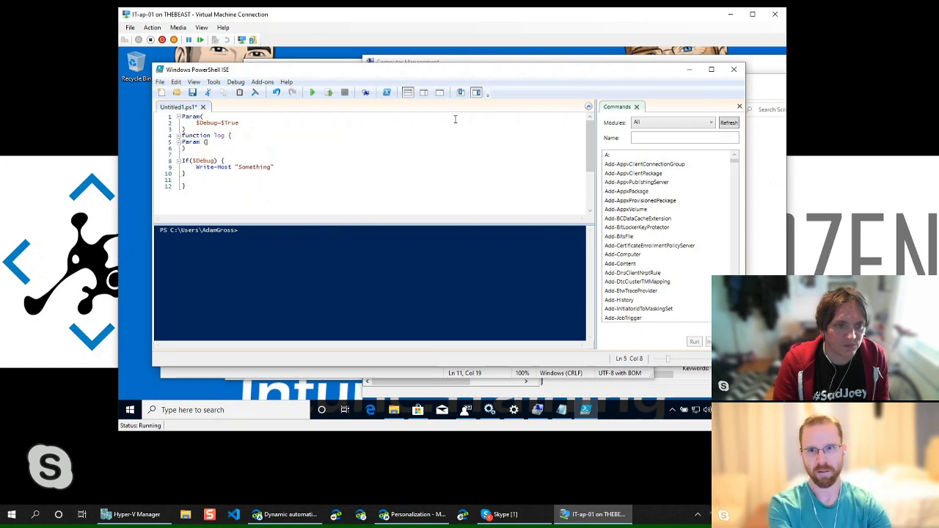
key(Return)
text($Text)
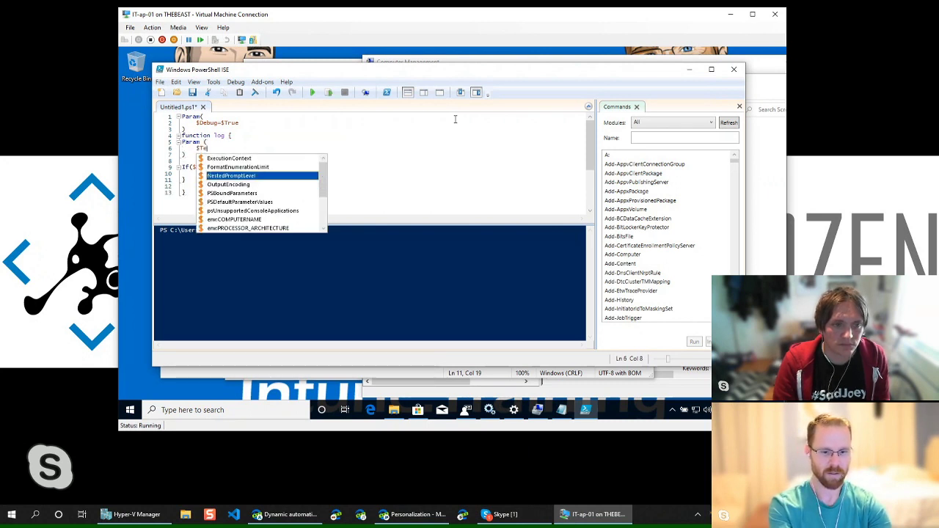
key(Escape)
Step: Replace "Something" with $Text in the Write-Host line
key(Down)
key(Down)
key(Down)
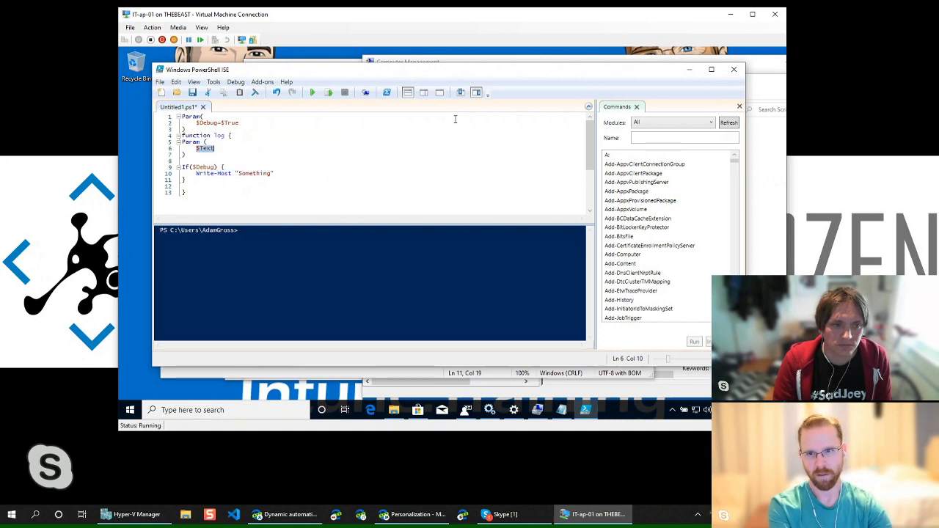
key(Down)
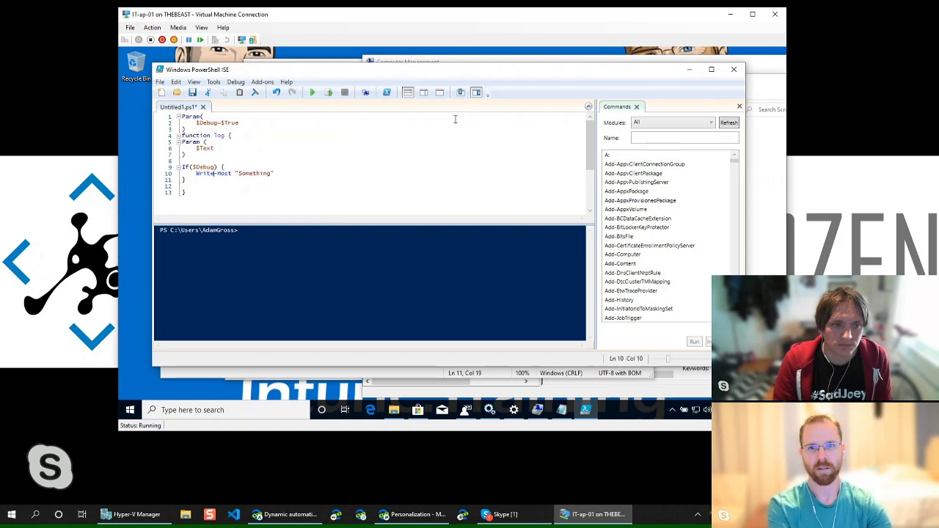
key(End)
key(ctrl+shift+Left)
text($Text)
key(Down)
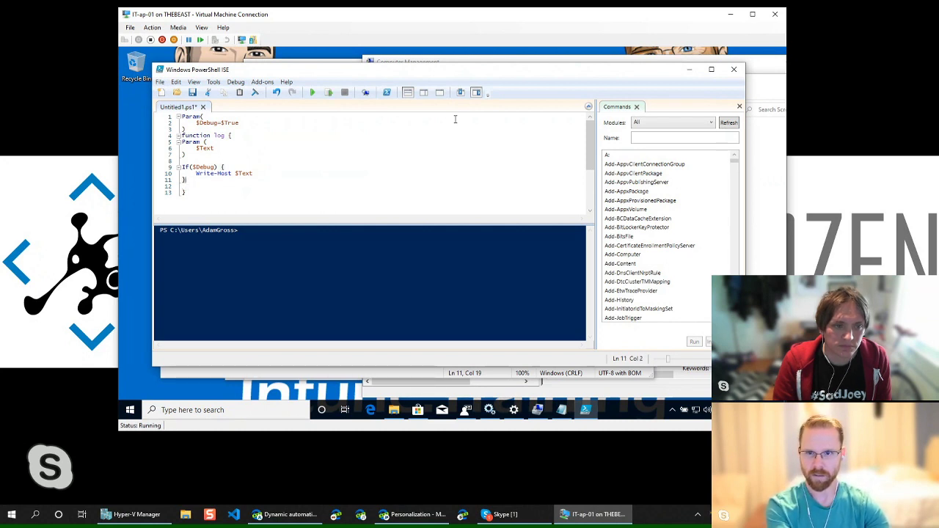
Step: Indent the If block inside the function and remove the extra blank lines
key(Up)
key(Up)
key(End)
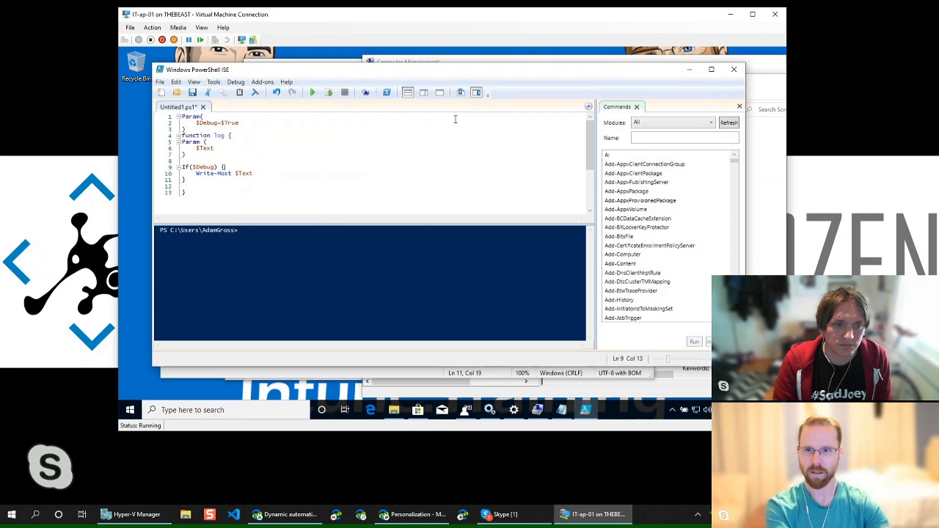
key(Home)
key(shift+Down)
key(shift+Down)
key(Tab)
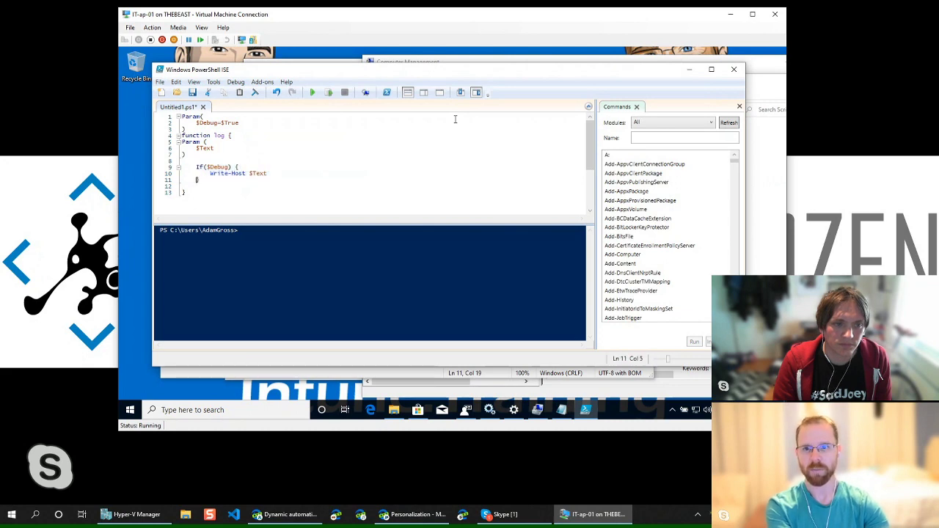
key(BackSpace)
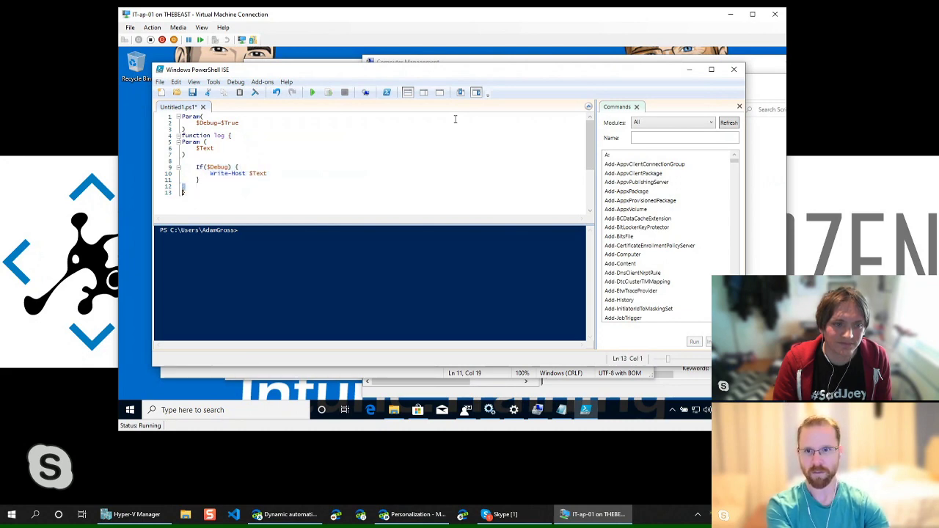
key(Up)
key(Up)
key(Up)
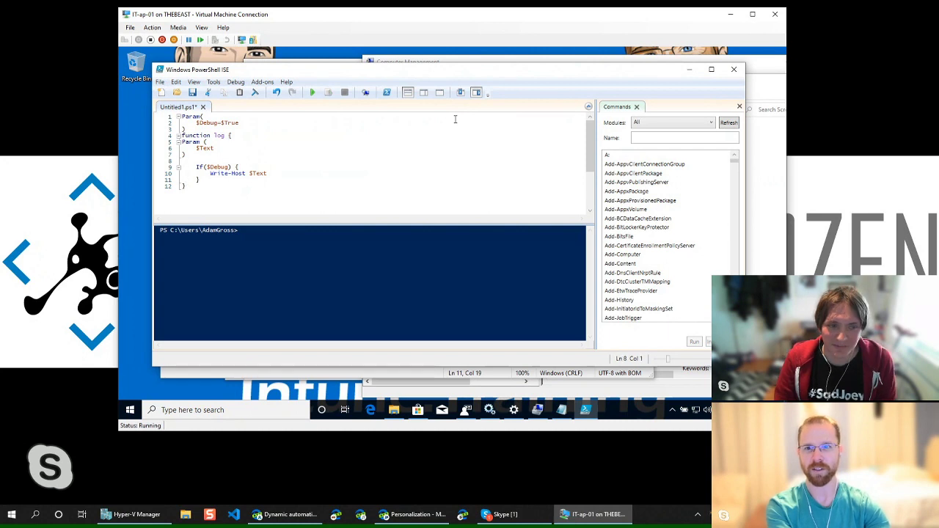
key(Delete)
Step: Append Log "Hello" and run the script with F5, printing Hello
key(ctrl+End)
key(Return)
key(Return)
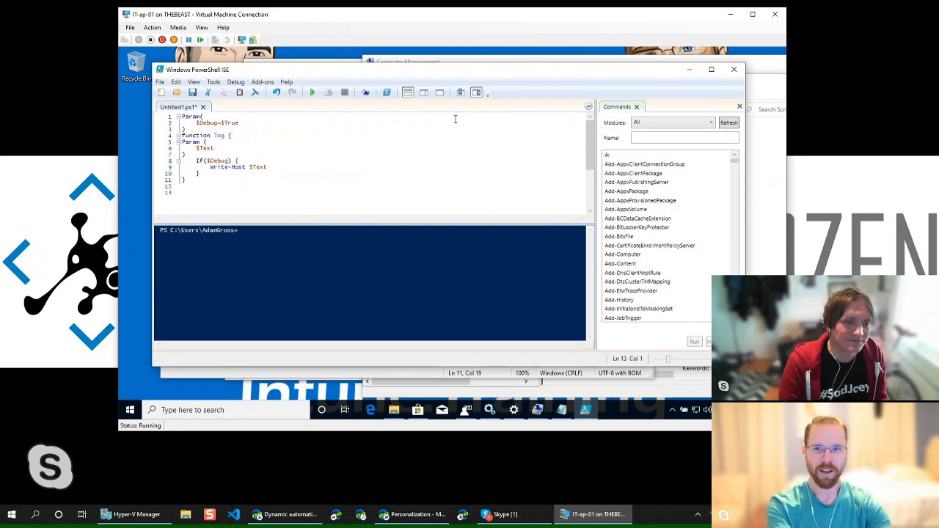
text(Log)
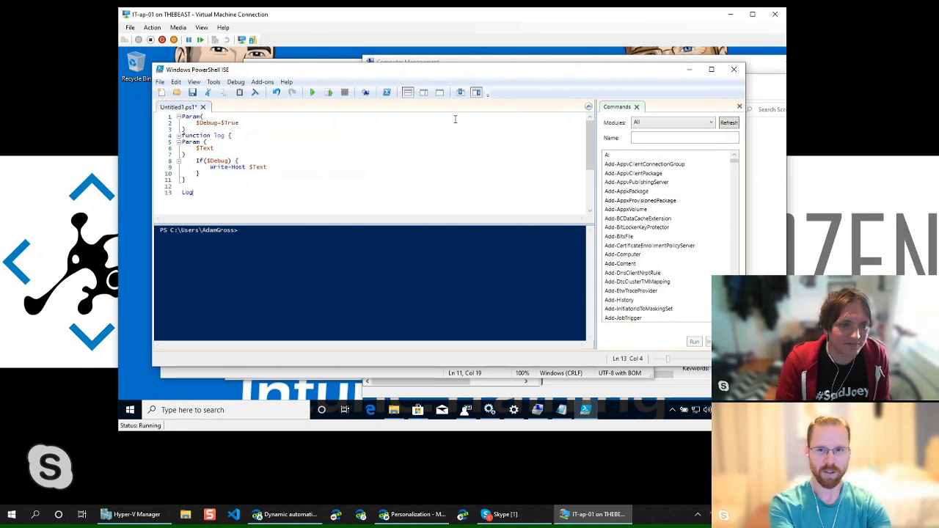
text( "Hello)
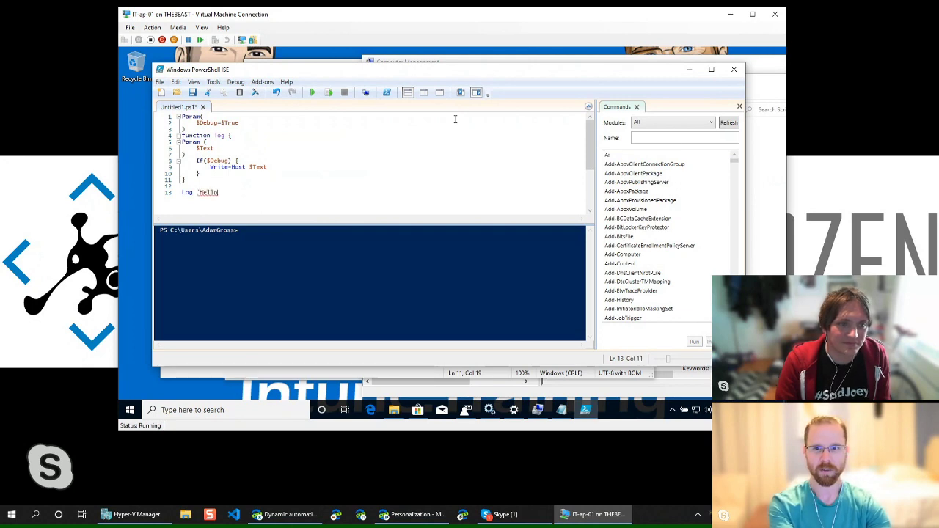
text(")
key(F5)
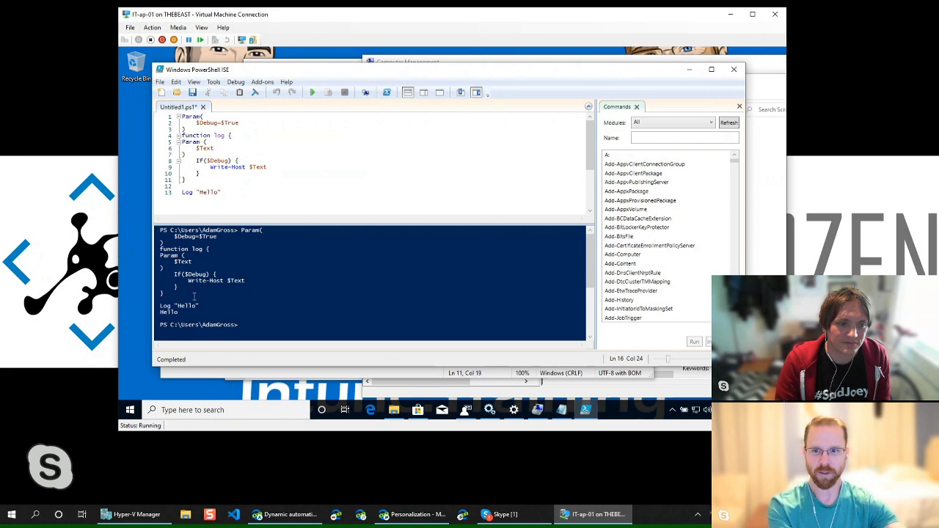
Step: Change the $Debug default on line 2 to $False and rerun the script
click(282, 120)
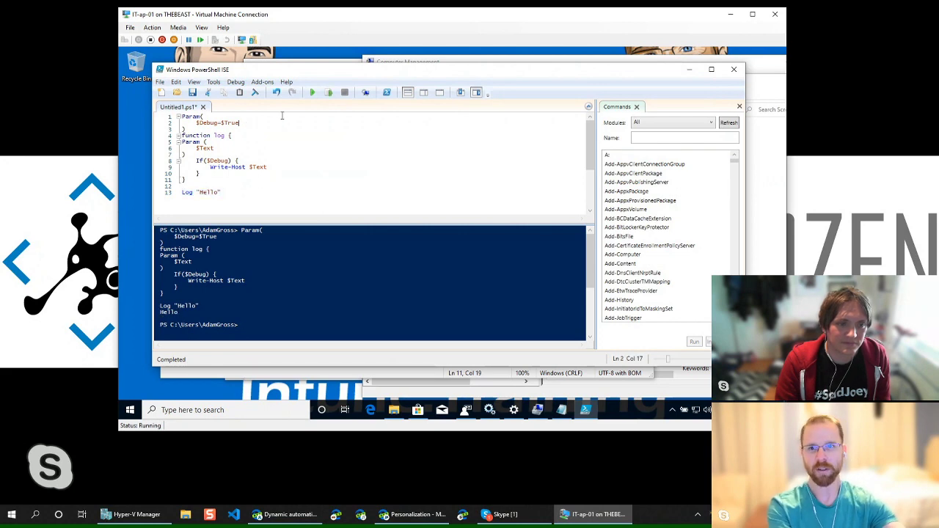
key(BackSpace)
key(BackSpace)
key(BackSpace)
key(BackSpace)
text(Fa)
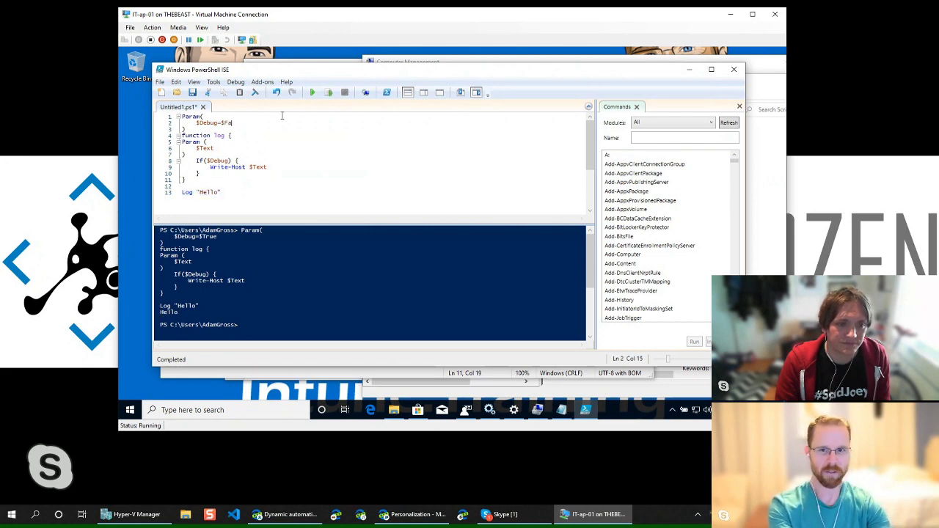
text(lse)
key(F5)
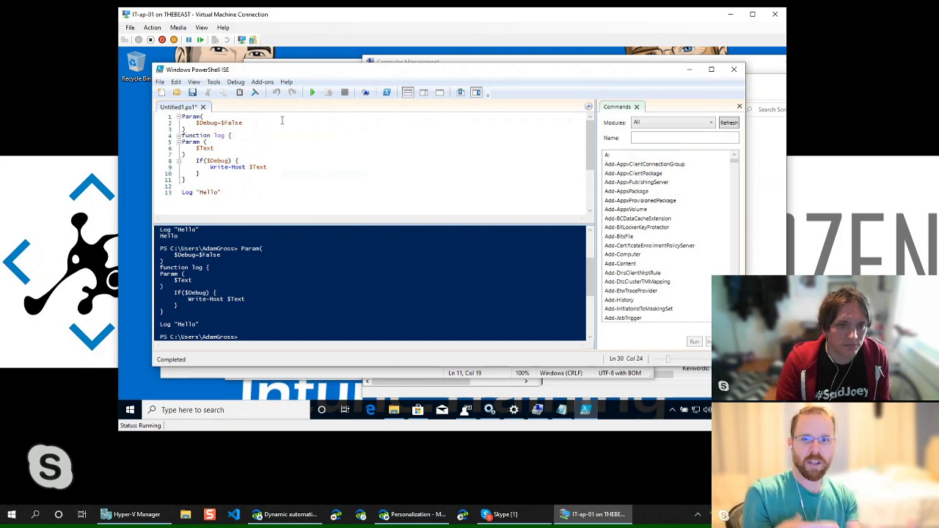
Step: Insert a blank line before the Log "Hello" call and select the If block lines
click(251, 189)
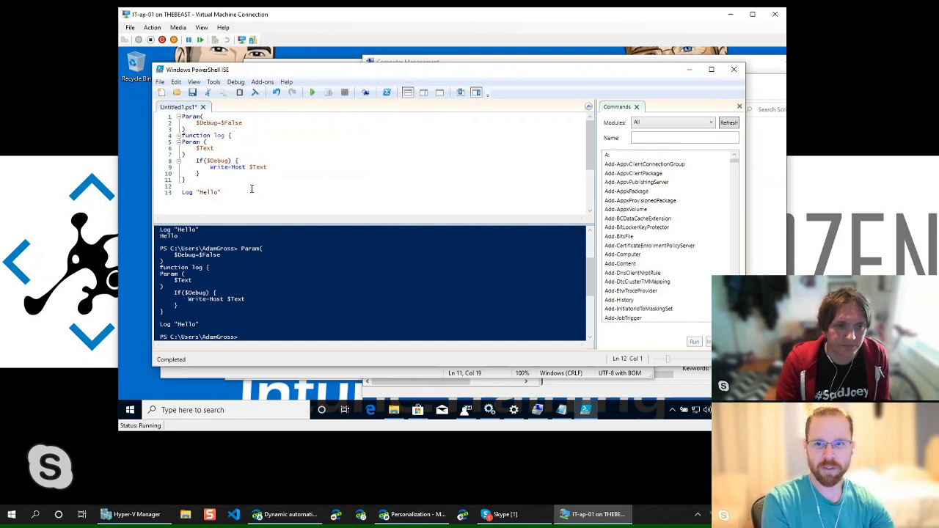
triple_click(251, 188)
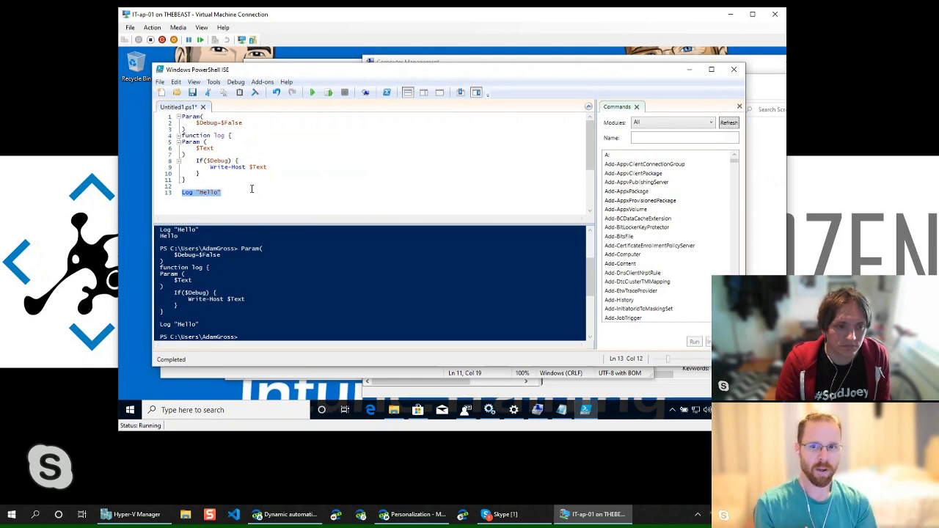
key(Up)
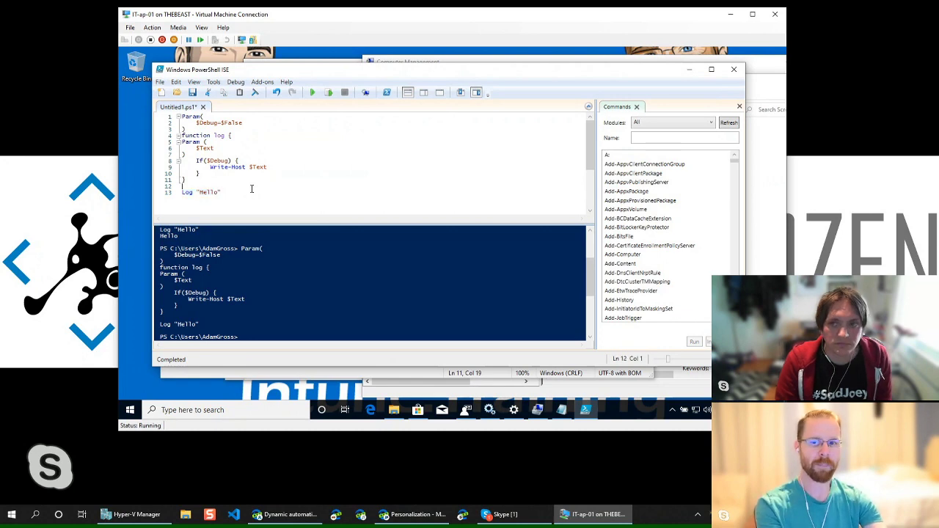
key(Return)
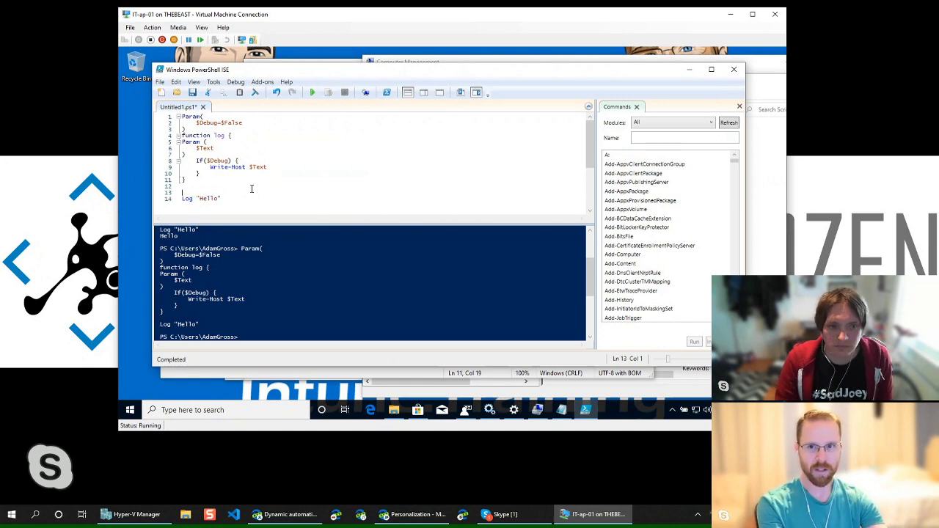
key(Up)
key(Up)
key(Up)
key(Up)
key(Up)
key(Home)
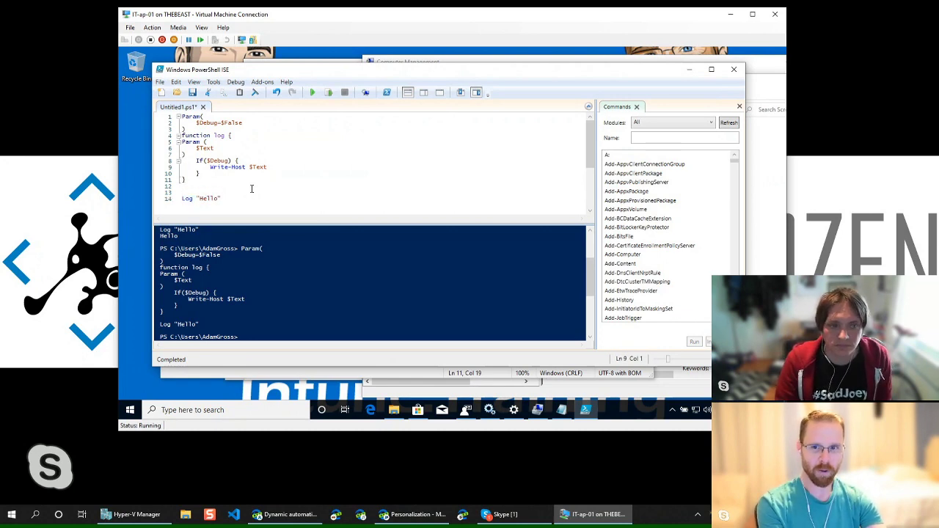
key(shift+Down)
key(shift+Down)
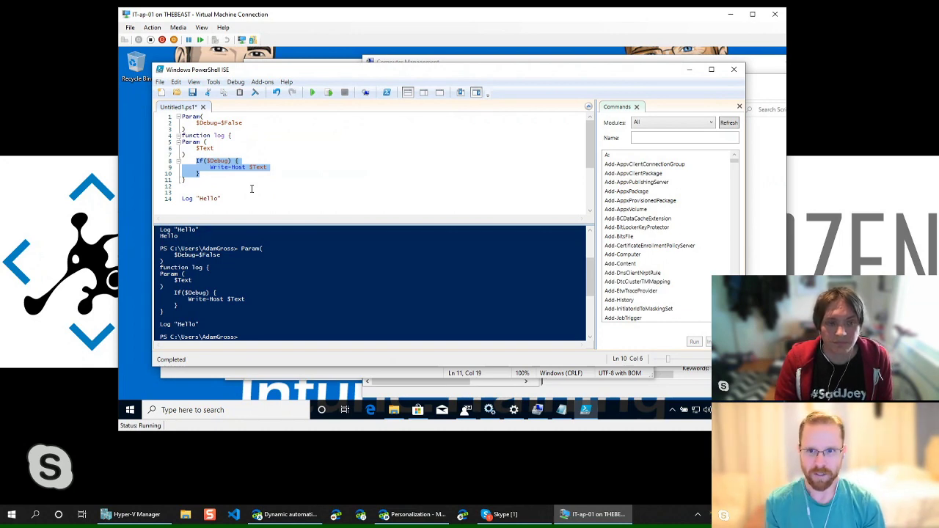
click(301, 202)
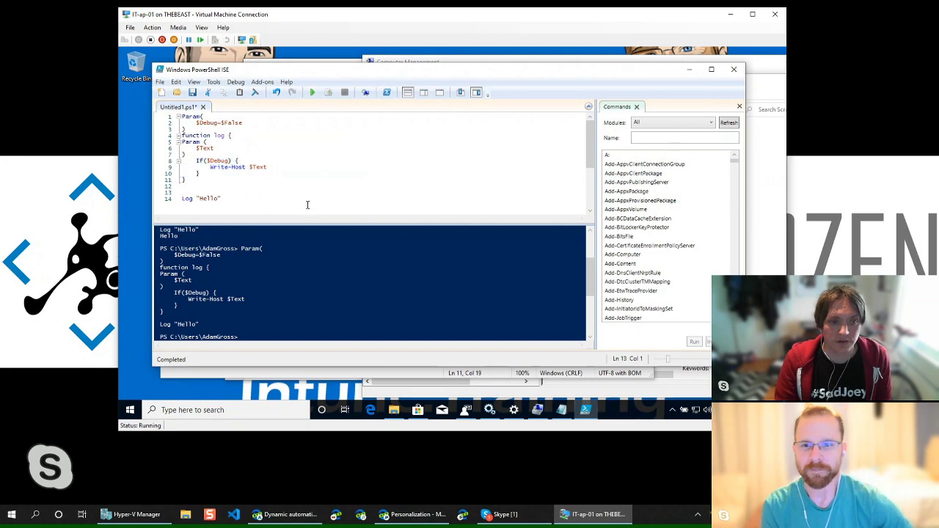